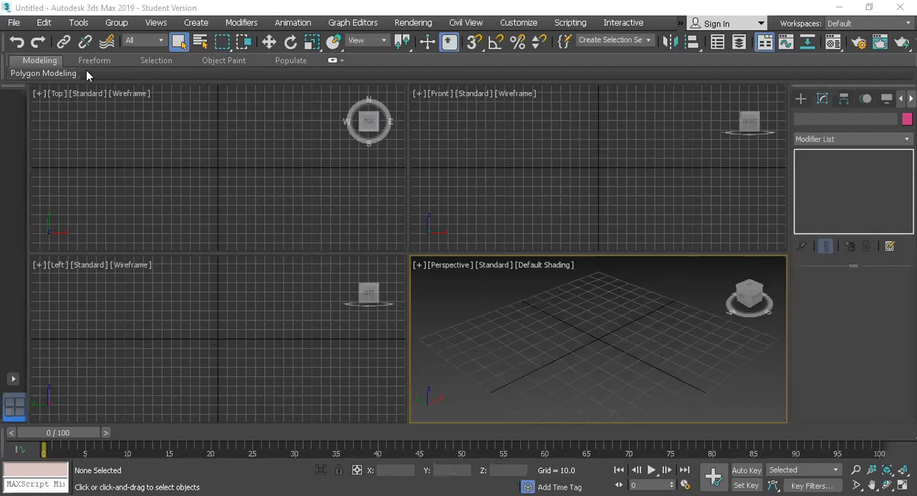
Reset the scene to an empty default file without keeping the current one
{"action": "left_click", "coordinate": [16, 24]}
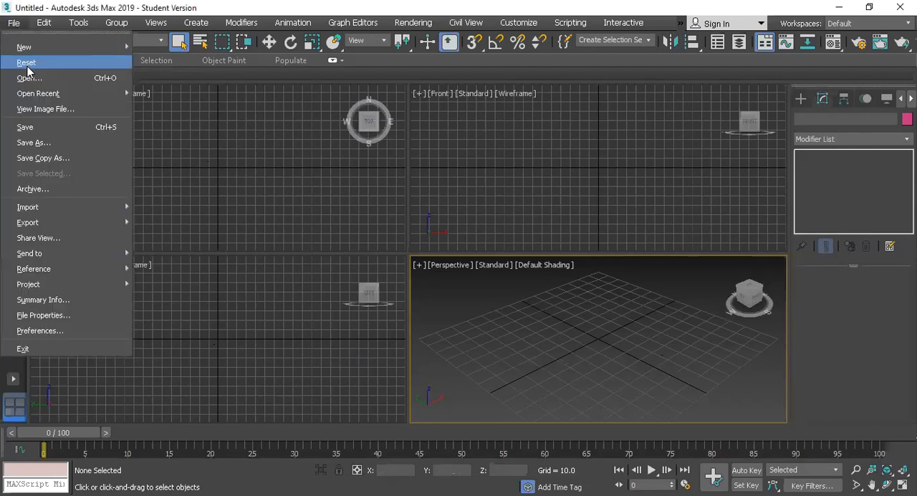
{"action": "left_click", "coordinate": [28, 68]}
{"action": "left_click", "coordinate": [415, 278]}
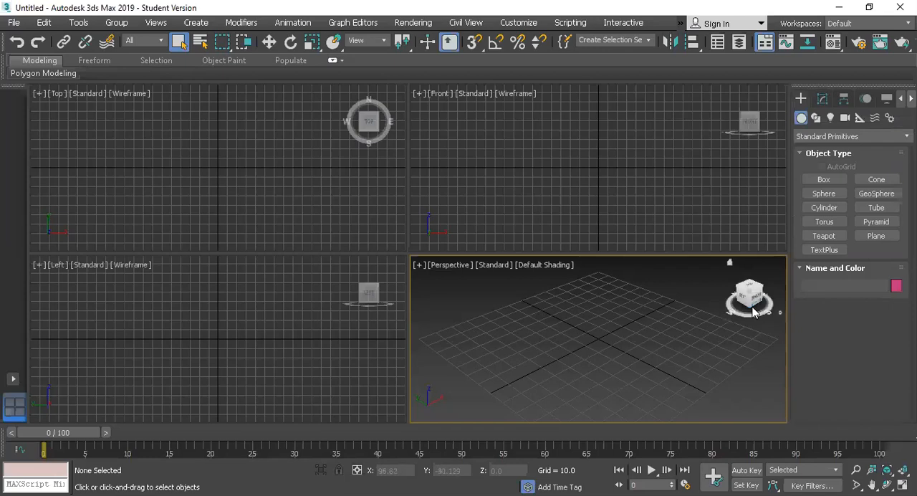
{"action": "left_click_drag", "start_coordinate": [750, 294], "coordinate": [739, 309]}
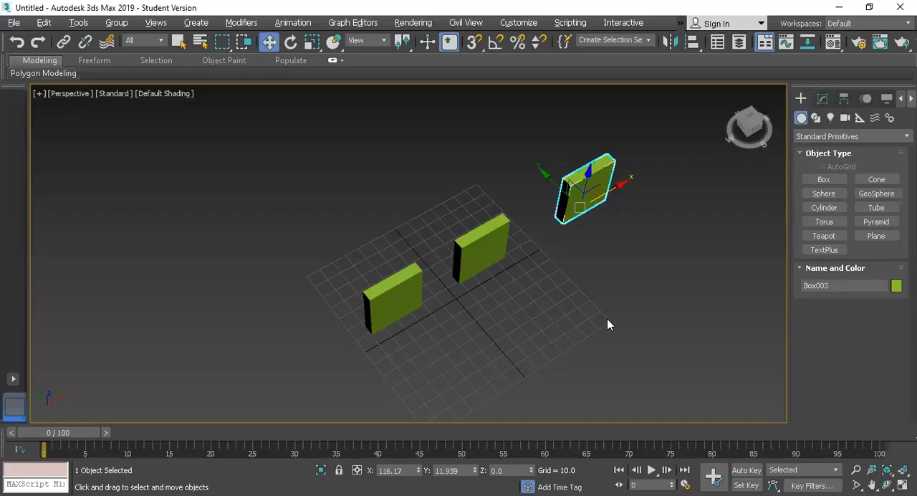
Switch from the building photo back to 3ds Max and delete the three green boxes
{"action": "left_click", "coordinate": [605, 317]}
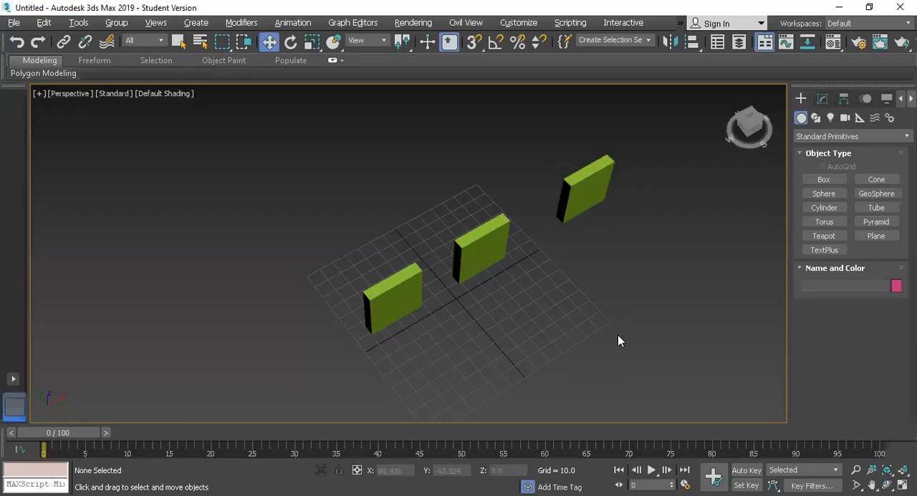
{"action": "left_click_drag", "start_coordinate": [497, 195], "coordinate": [655, 330]}
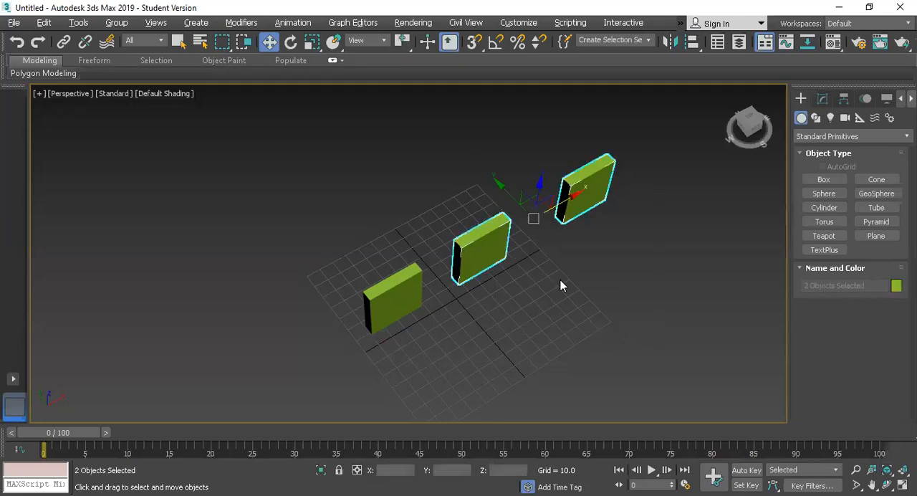
{"action": "key", "text": "Delete"}
{"action": "left_click", "coordinate": [401, 297]}
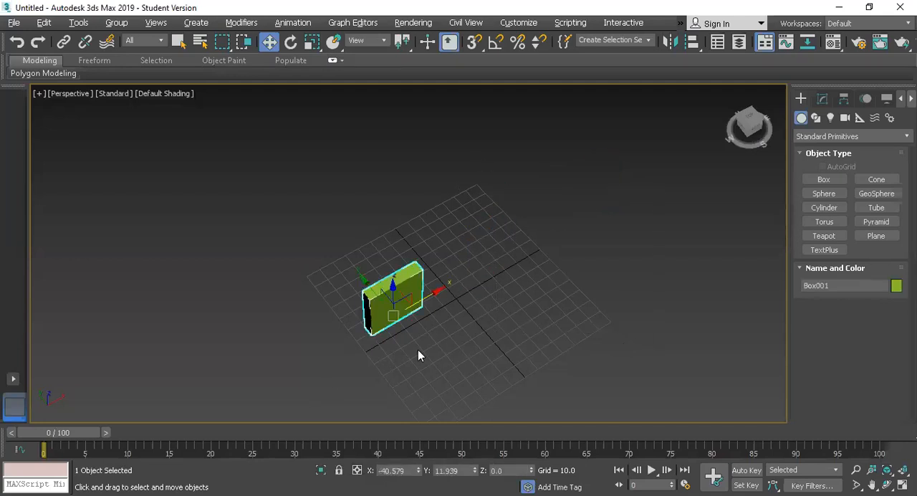
{"action": "key", "text": "Delete"}
Create a thin upright box about 5 long, 50 wide and 56 high beside the grid centre
{"action": "left_click", "coordinate": [824, 180]}
{"action": "mouse_move", "coordinate": [449, 304]}
{"action": "left_mouse_down"}
{"action": "mouse_move", "coordinate": [416, 341]}
{"action": "mouse_move", "coordinate": [383, 348]}
{"action": "left_mouse_up"}
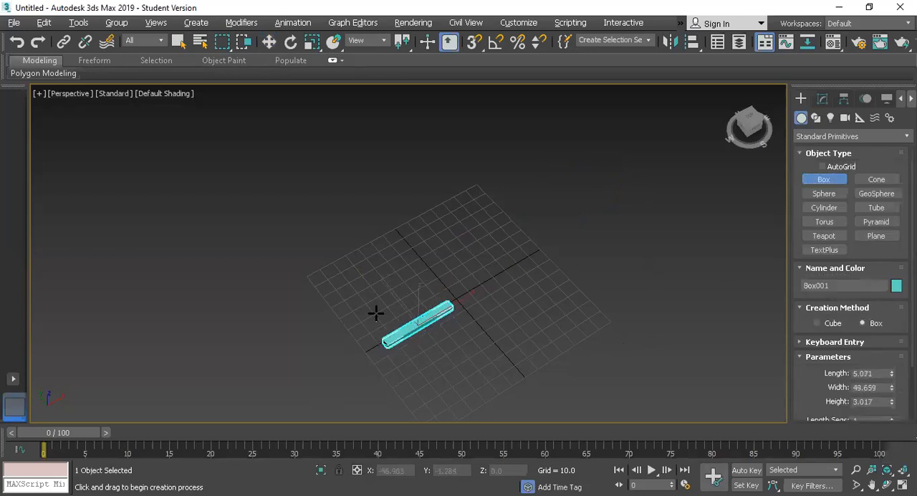
{"action": "left_click", "coordinate": [379, 260]}
{"action": "right_click", "coordinate": [392, 270]}
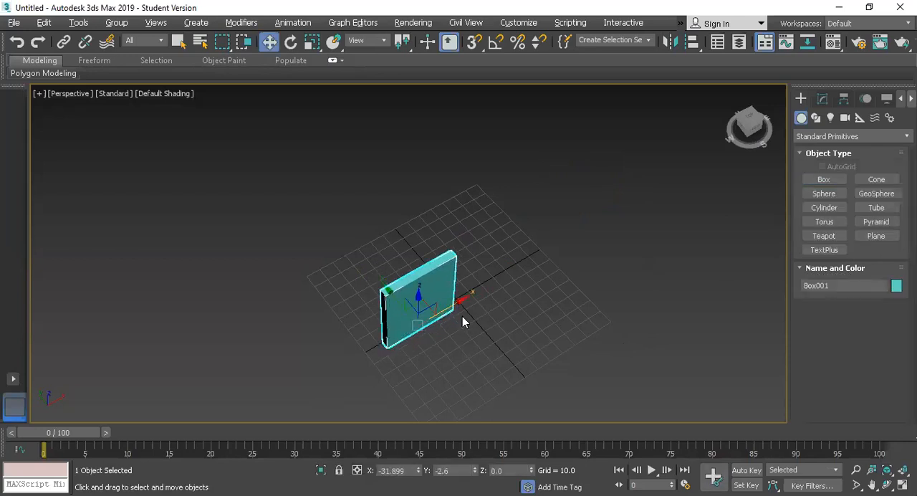
Clone the box along the X axis to about X 46 as an independent Copy
{"action": "scroll", "coordinate": [462, 316], "scroll_direction": "up", "scroll_amount": 2}
{"action": "scroll", "coordinate": [462, 316], "scroll_direction": "down", "scroll_amount": 4}
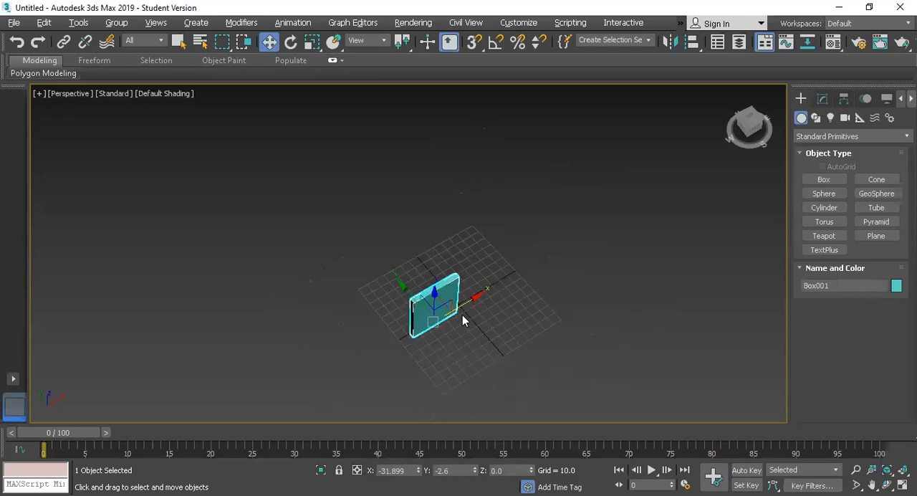
{"action": "left_click_drag", "start_coordinate": [473, 297], "coordinate": [546, 267], "text": "shift"}
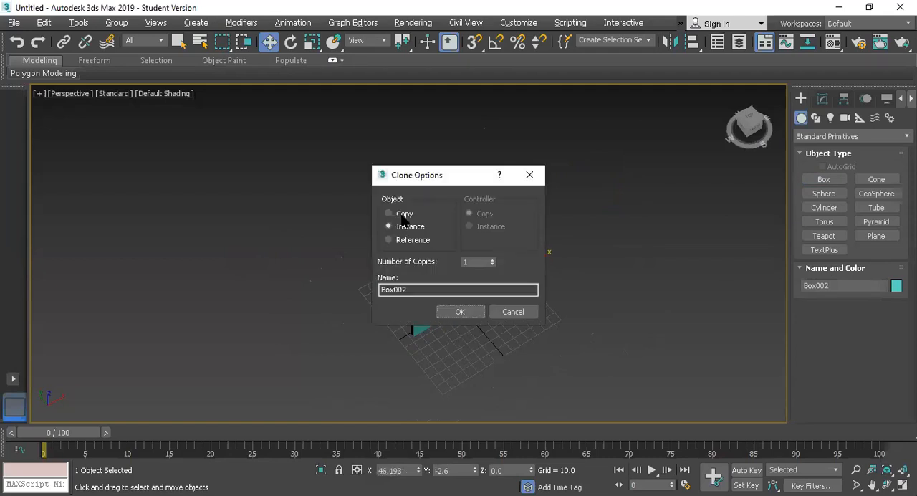
{"action": "left_click", "coordinate": [404, 215]}
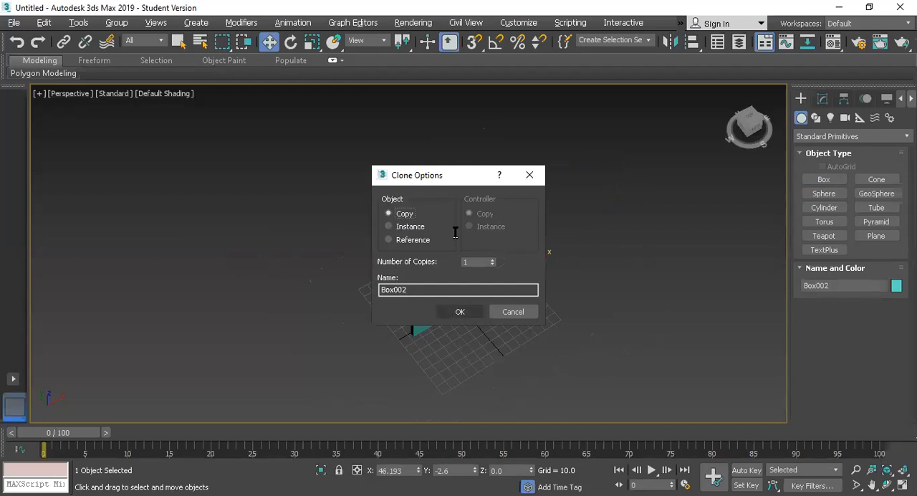
{"action": "left_click_drag", "start_coordinate": [450, 182], "coordinate": [239, 178]}
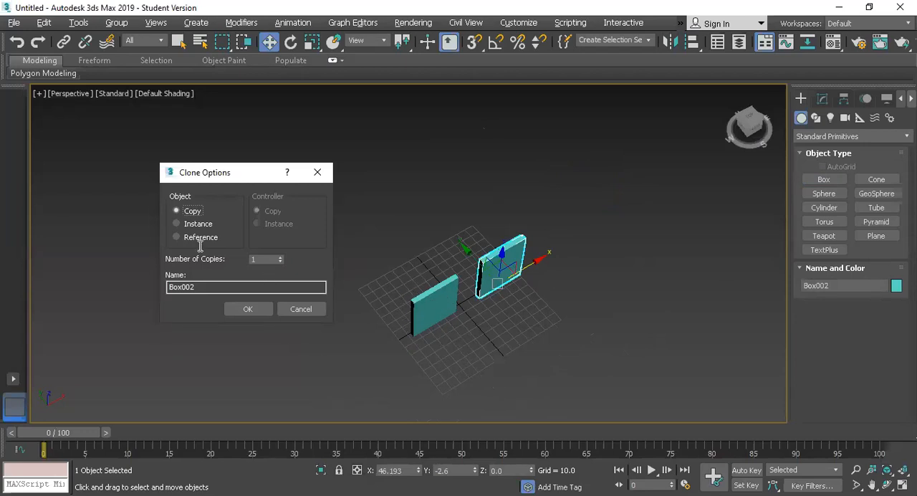
{"action": "left_click", "coordinate": [244, 309]}
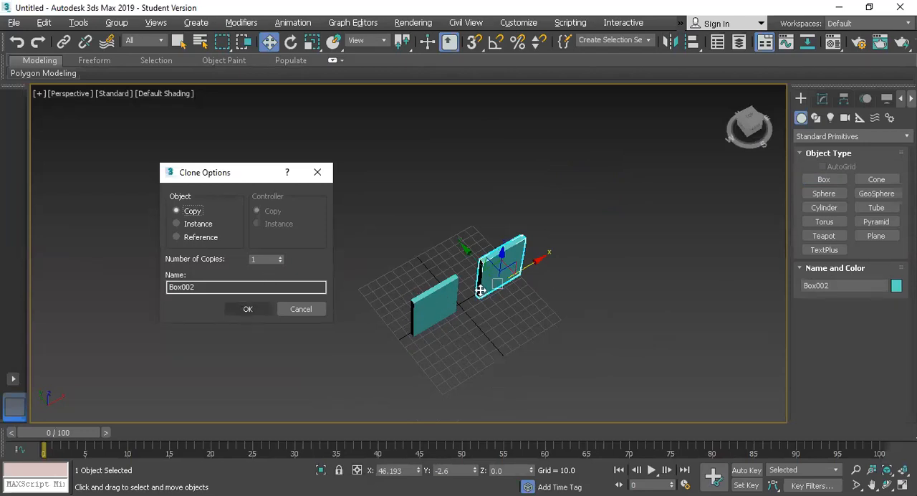
Clone the original box along the X axis to about X 128 as an Instance, beyond the copy
{"action": "left_click", "coordinate": [434, 304]}
{"action": "left_click_drag", "start_coordinate": [473, 300], "coordinate": [608, 230], "text": "shift"}
{"action": "left_click", "coordinate": [410, 227]}
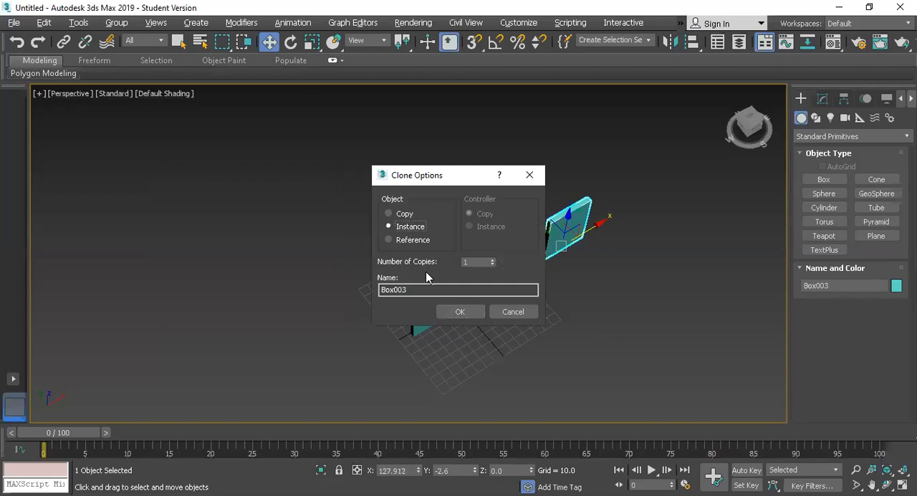
{"action": "left_click", "coordinate": [458, 312]}
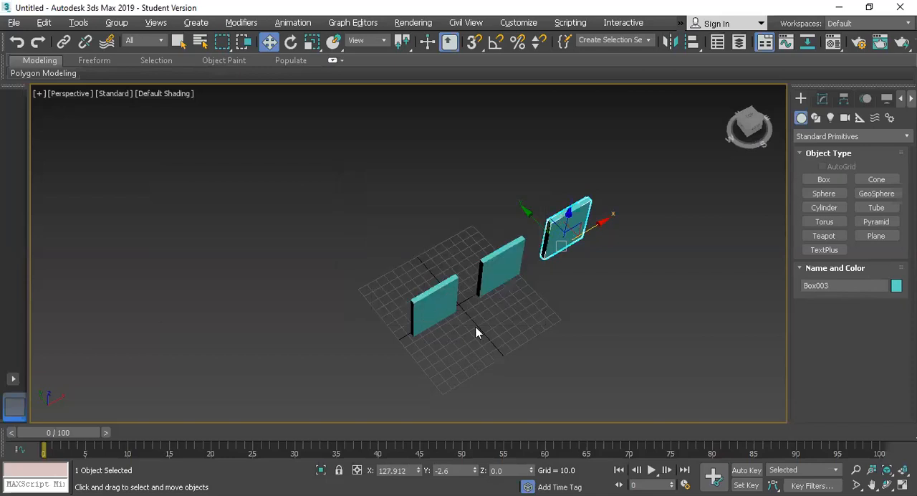
Select the original box and its instance in turn to compare them, and clear the selection
{"action": "left_click", "coordinate": [455, 316]}
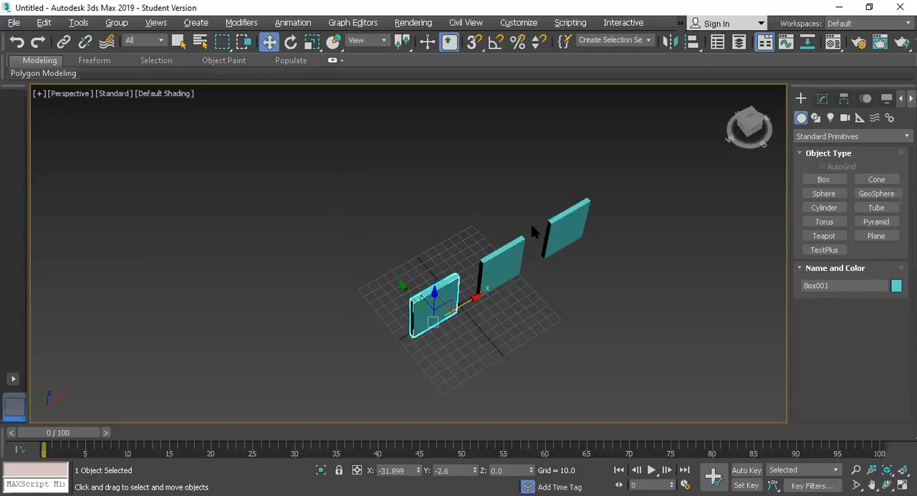
{"action": "left_click", "coordinate": [581, 238]}
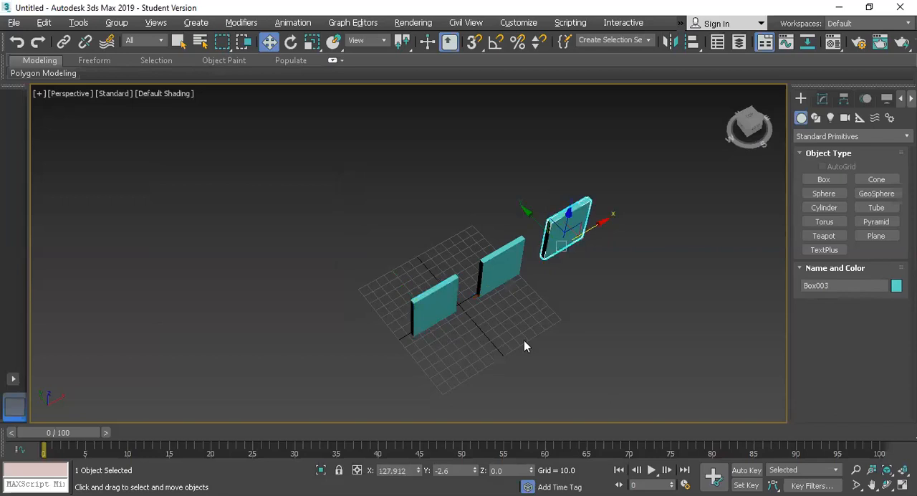
{"action": "left_click", "coordinate": [435, 331]}
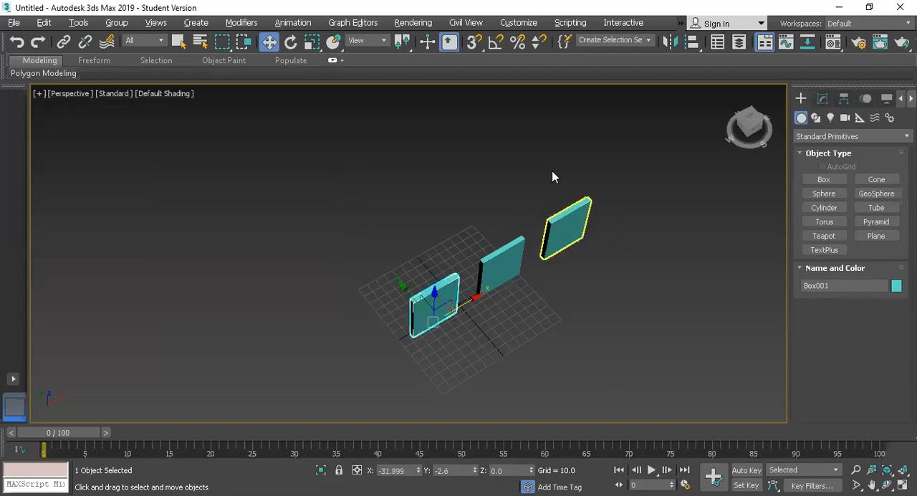
{"action": "left_click", "coordinate": [565, 228]}
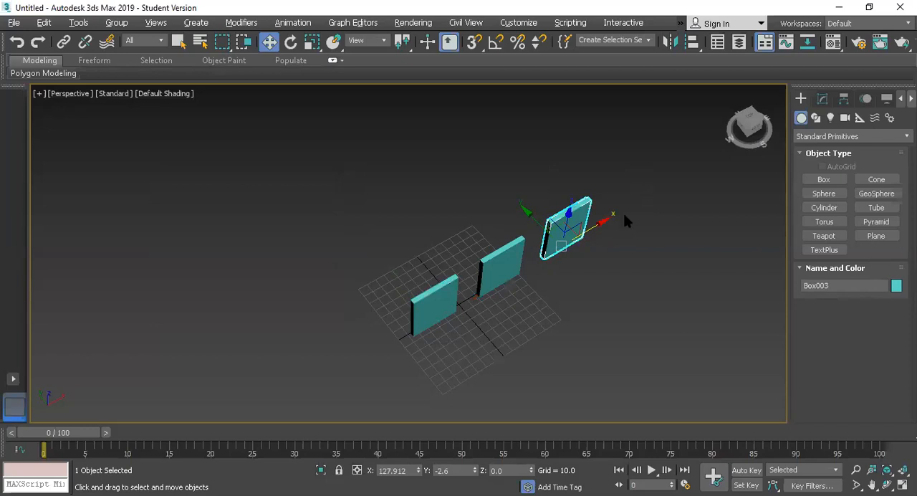
{"action": "left_click", "coordinate": [552, 332]}
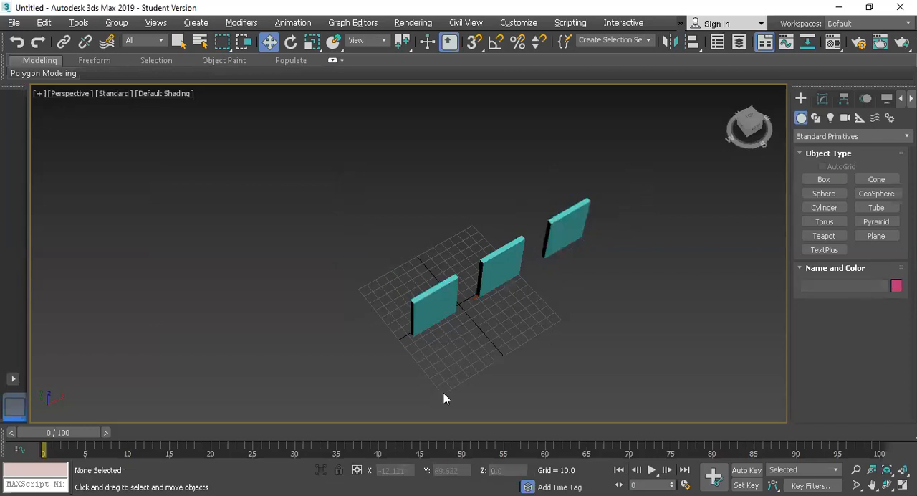
Try lengthening the original box to about 168 to test the instance link, and undo the change
{"action": "left_click", "coordinate": [436, 307]}
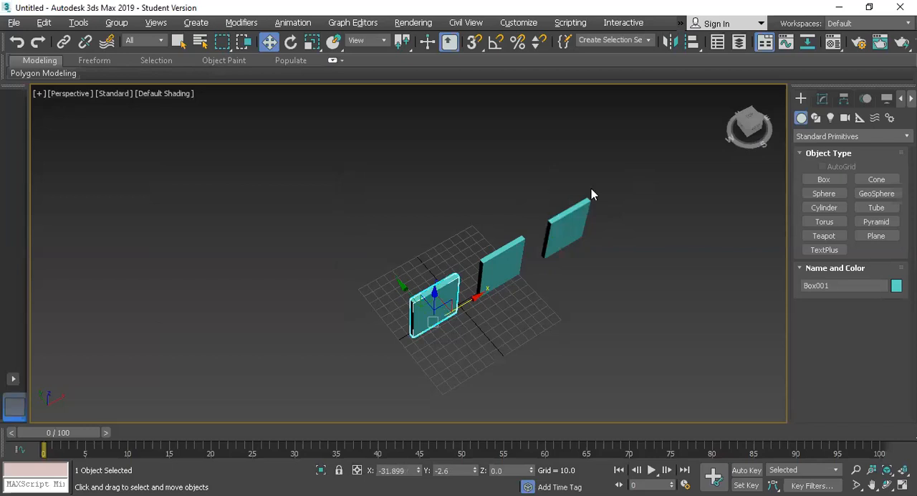
{"action": "left_click", "coordinate": [824, 99]}
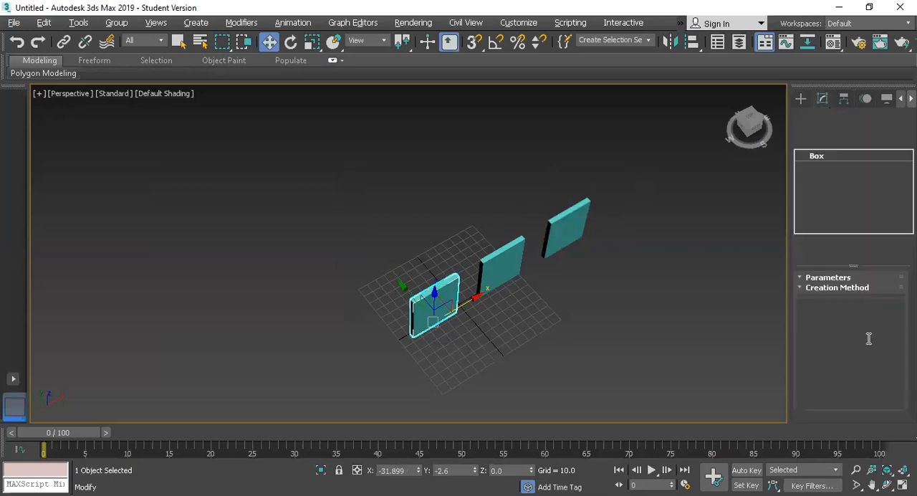
{"action": "left_click_drag", "start_coordinate": [891, 294], "coordinate": [501, 252]}
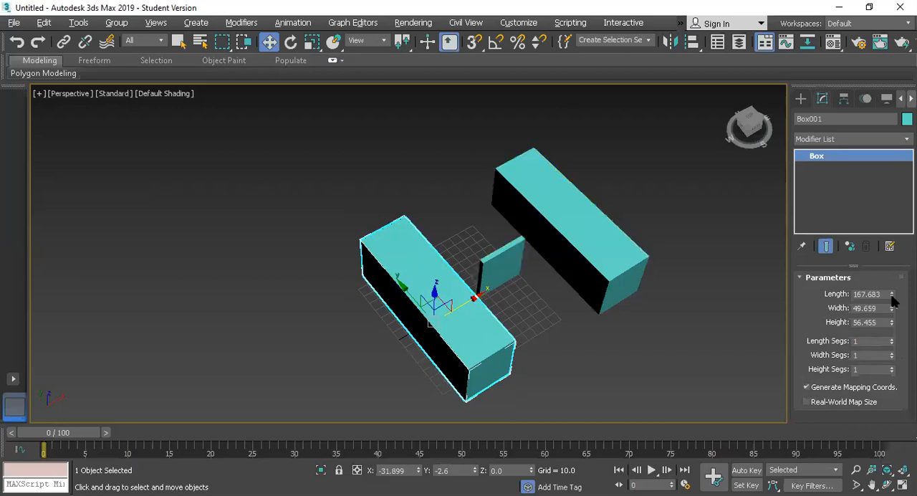
{"action": "key", "text": "ctrl+z"}
{"action": "key", "text": "ctrl+z"}
{"action": "key", "text": "ctrl+z"}
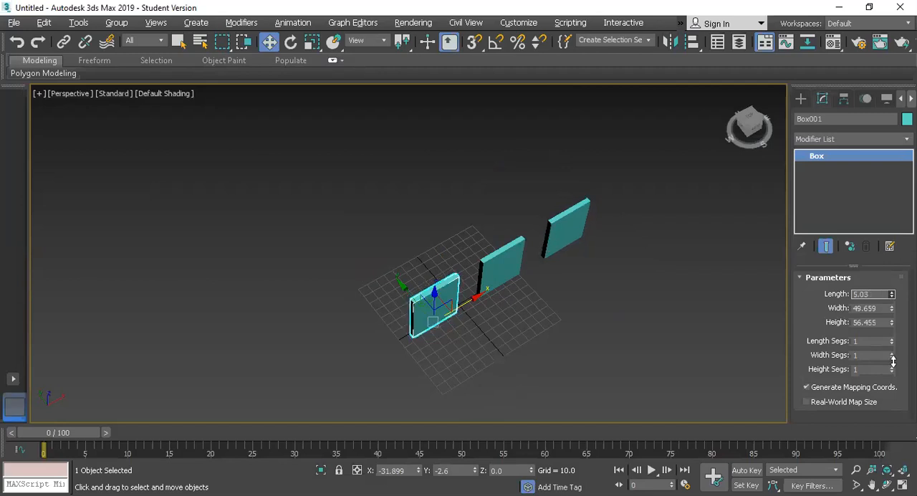
Set the original box's length to about 20 and place another instance of it at about X 102, Y -121
{"action": "left_click_drag", "start_coordinate": [894, 361], "coordinate": [894, 351]}
{"action": "left_click_drag", "start_coordinate": [892, 294], "coordinate": [893, 302]}
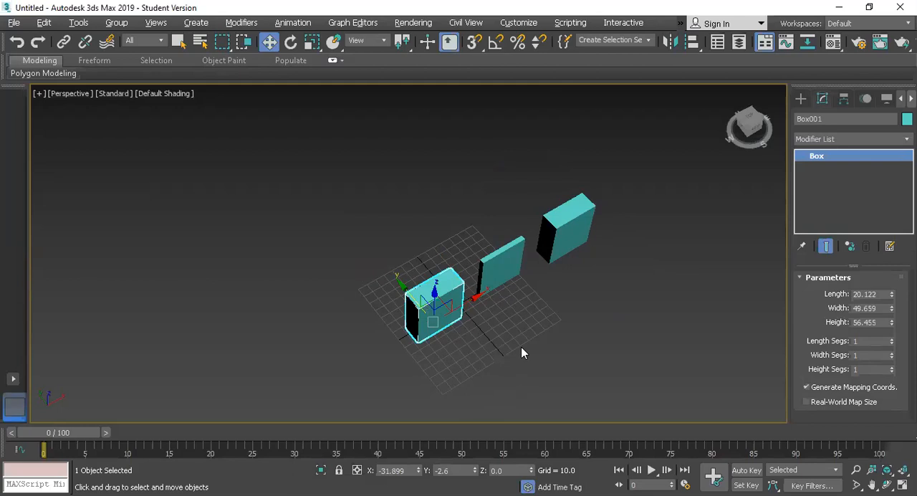
{"action": "left_click_drag", "start_coordinate": [465, 313], "coordinate": [510, 371], "text": "shift"}
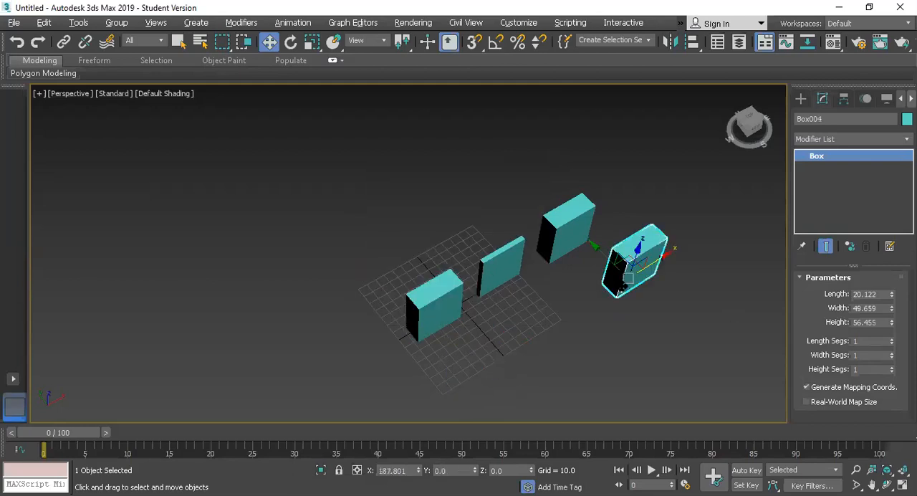
{"action": "left_click_drag", "start_coordinate": [623, 285], "coordinate": [679, 326]}
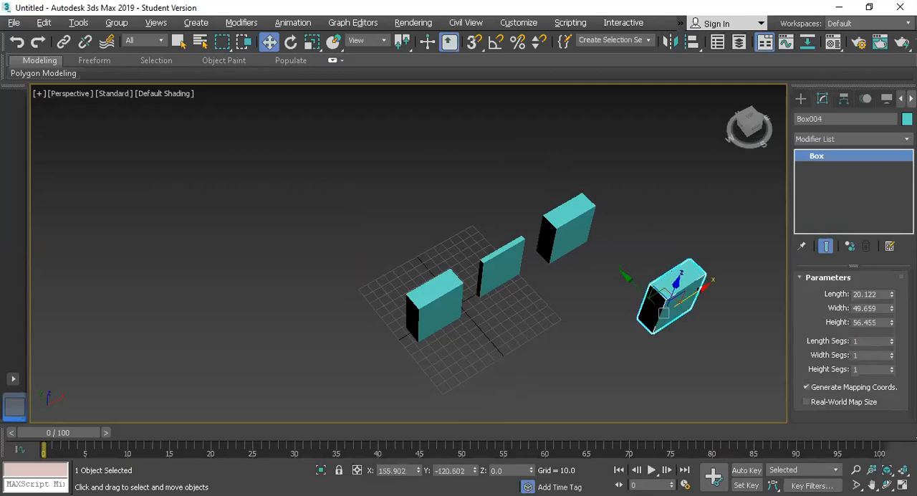
Apply an FFD 2x2x2 modifier to the newest box instance
{"action": "left_click", "coordinate": [834, 140]}
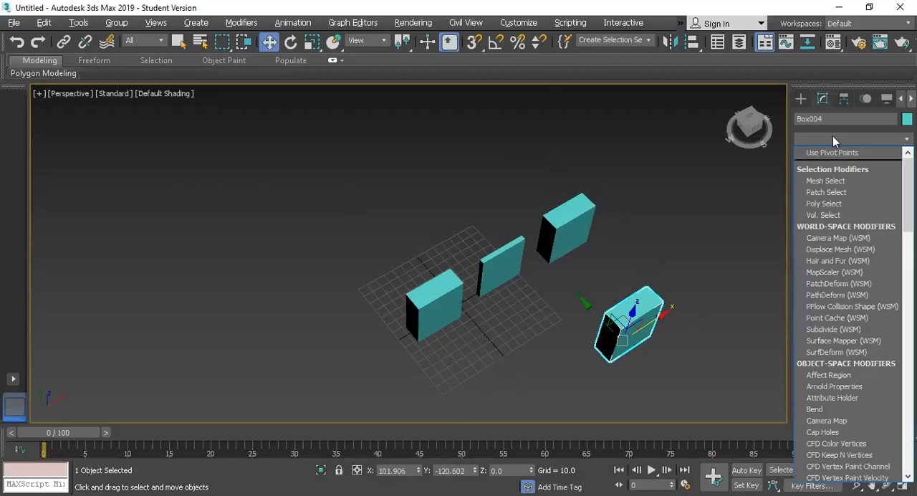
{"action": "type", "text": "ff"}
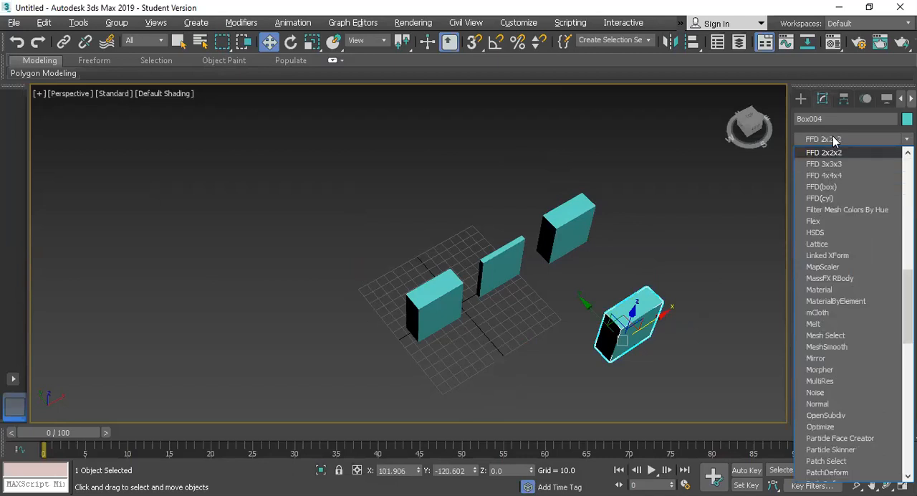
{"action": "key", "text": "Down"}
{"action": "key", "text": "Up"}
{"action": "key", "text": "Return"}
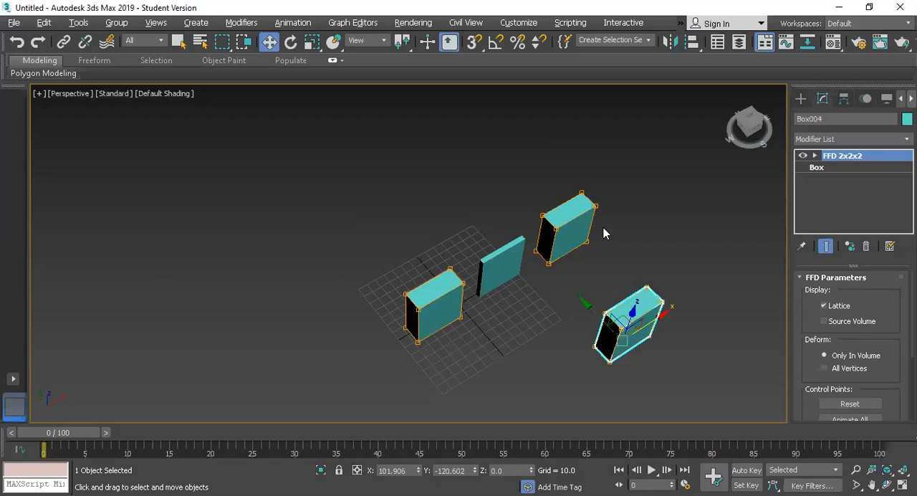
Select an upper corner control point of the newest instance's FFD lattice and nudge it along Y to about -130
{"action": "left_click", "coordinate": [815, 156]}
{"action": "left_click", "coordinate": [830, 169]}
{"action": "left_click_drag", "start_coordinate": [680, 310], "coordinate": [649, 282]}
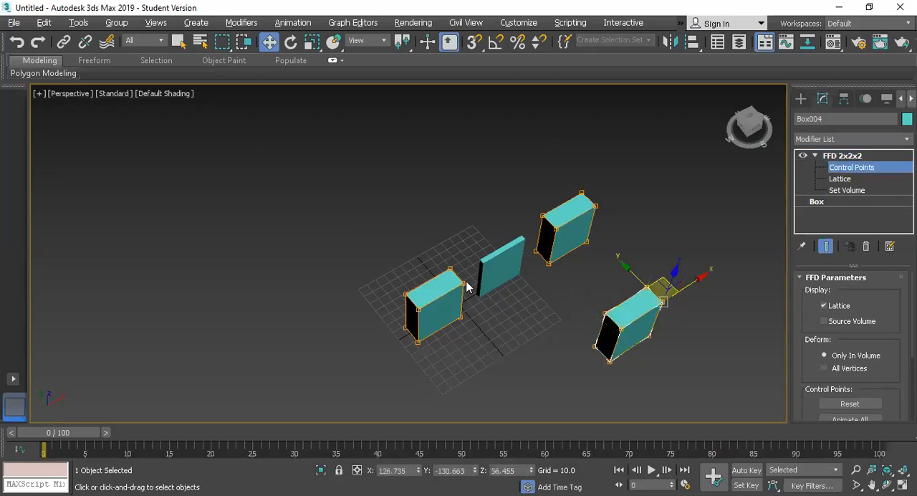
{"action": "left_click_drag", "start_coordinate": [655, 300], "coordinate": [629, 269]}
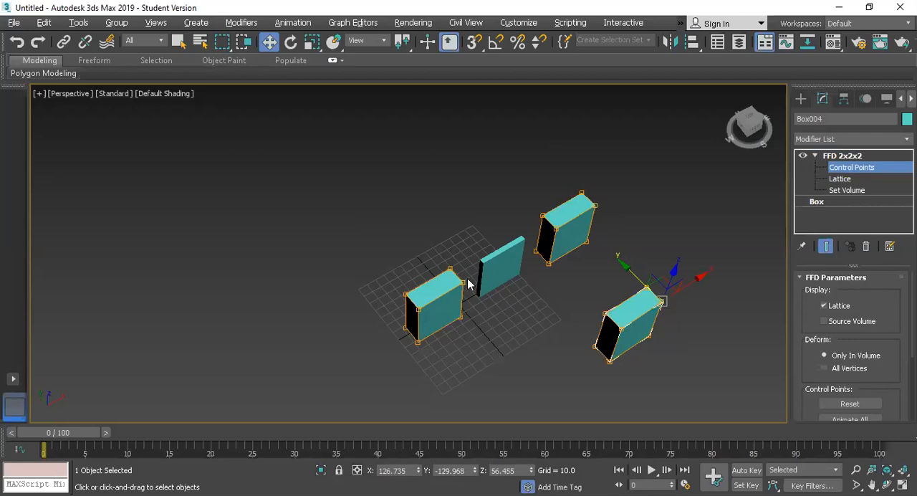
Delete all the boxes in the scene
{"action": "key", "text": "ctrl+a"}
{"action": "key", "text": "Delete"}
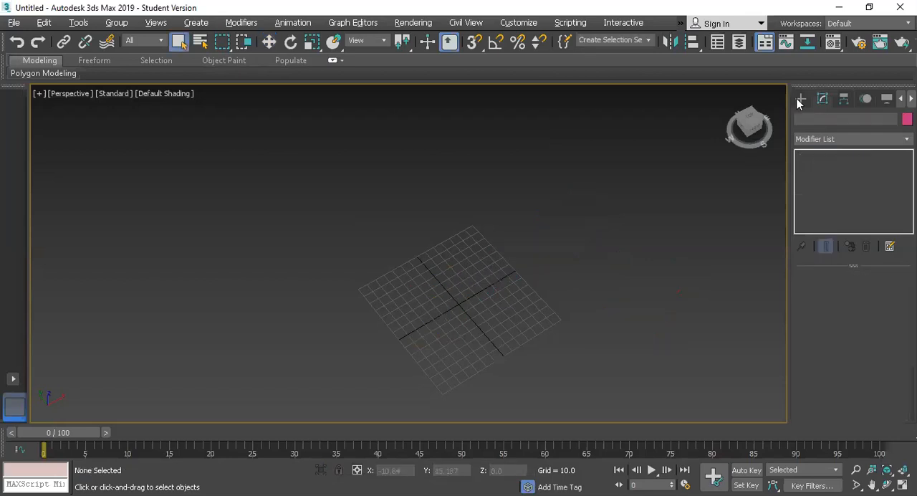
Create a tall box about 6.5 long and 33 wide at the grid's edge, and clone it along X to about 113
{"action": "left_click", "coordinate": [823, 177]}
{"action": "left_click_drag", "start_coordinate": [407, 288], "coordinate": [385, 316]}
{"action": "left_click", "coordinate": [385, 316]}
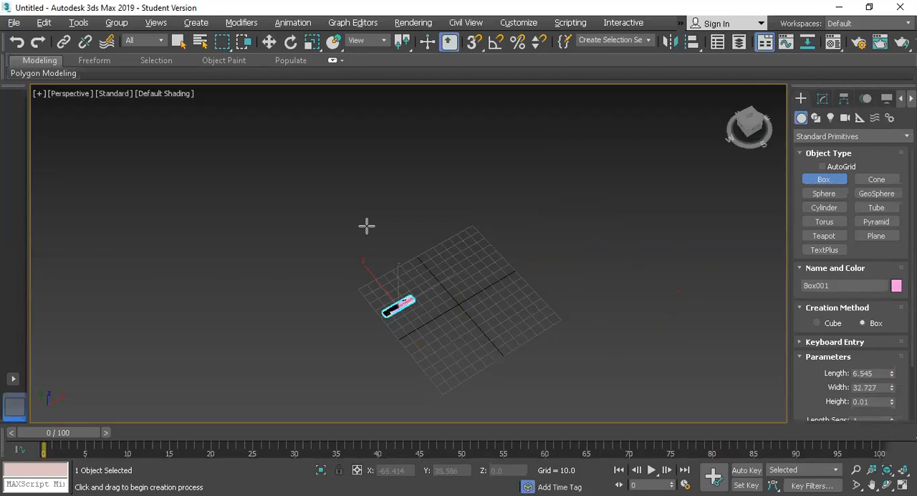
{"action": "left_click", "coordinate": [371, 222]}
{"action": "key", "text": "w"}
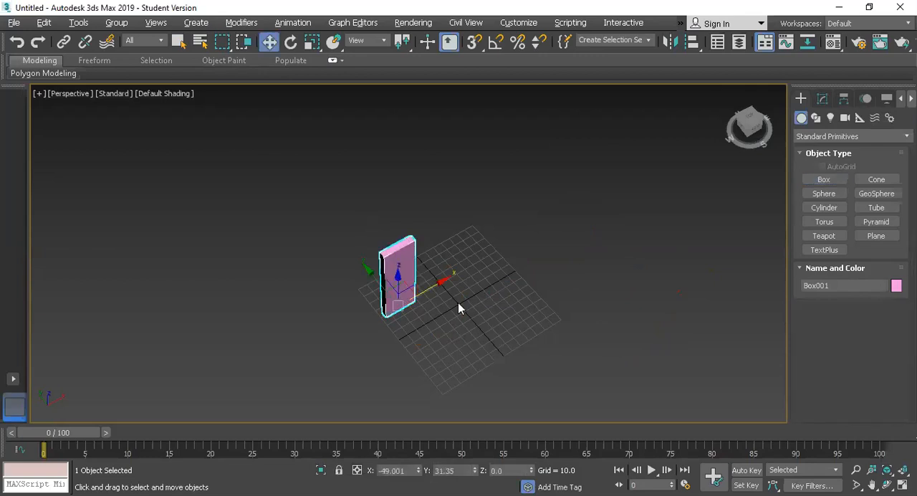
Increase the cloned box's length parameter to about 31
{"action": "left_click", "coordinate": [824, 102]}
{"action": "left_click", "coordinate": [657, 264]}
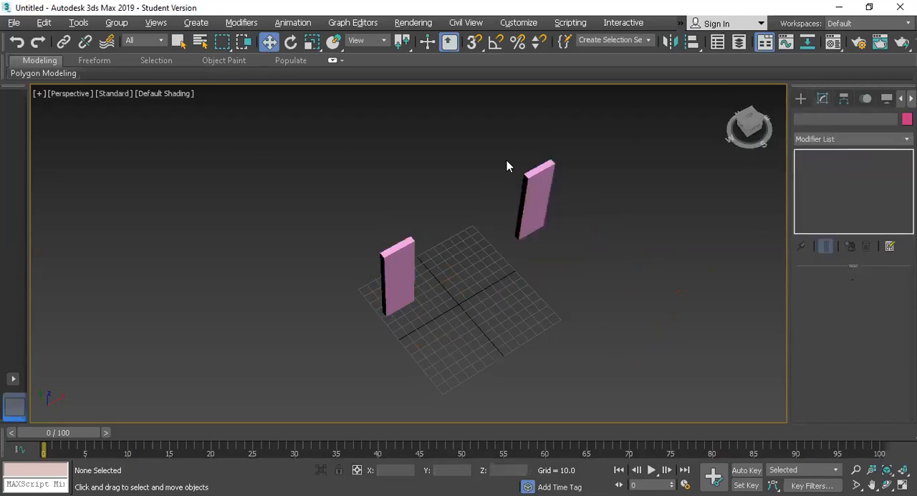
{"action": "key", "text": "ctrl+z"}
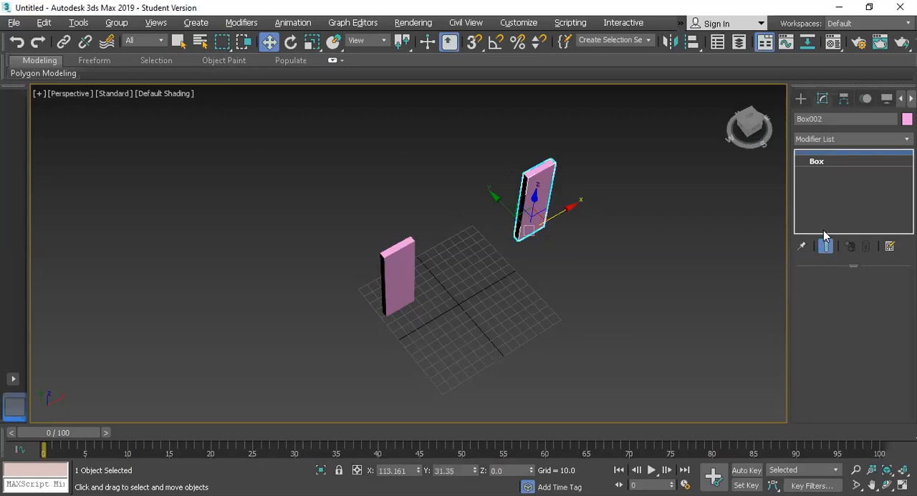
{"action": "left_click_drag", "start_coordinate": [804, 71], "coordinate": [776, 477]}
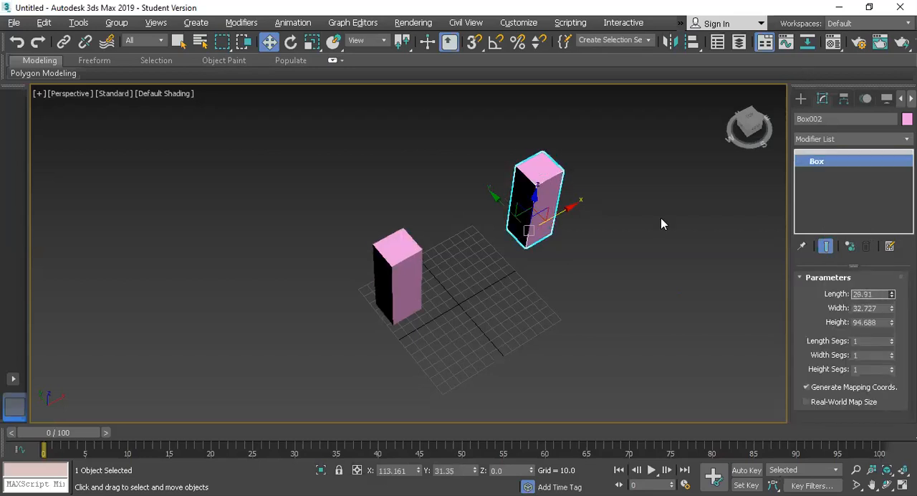
Select the original box to check its length, width and height parameters, and reselect the clone
{"action": "left_click", "coordinate": [462, 329]}
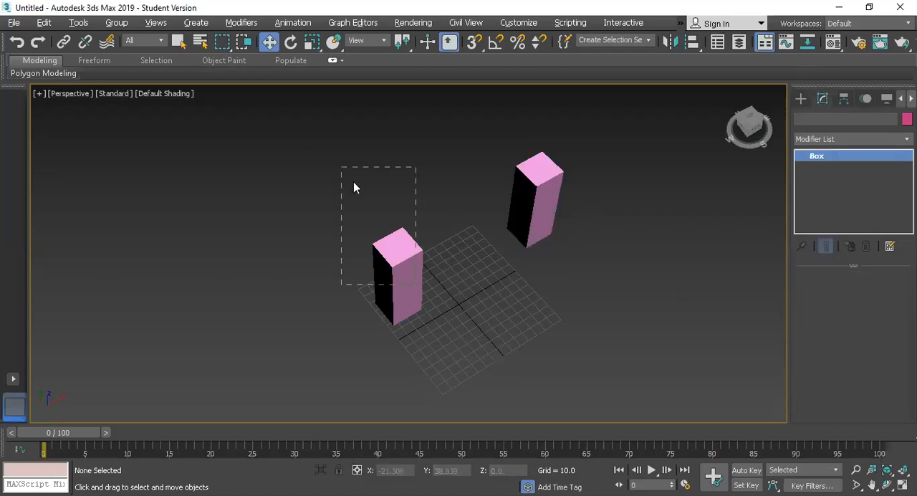
{"action": "left_click_drag", "start_coordinate": [354, 183], "coordinate": [449, 322]}
{"action": "key", "text": "ctrl+z"}
{"action": "left_click", "coordinate": [410, 265]}
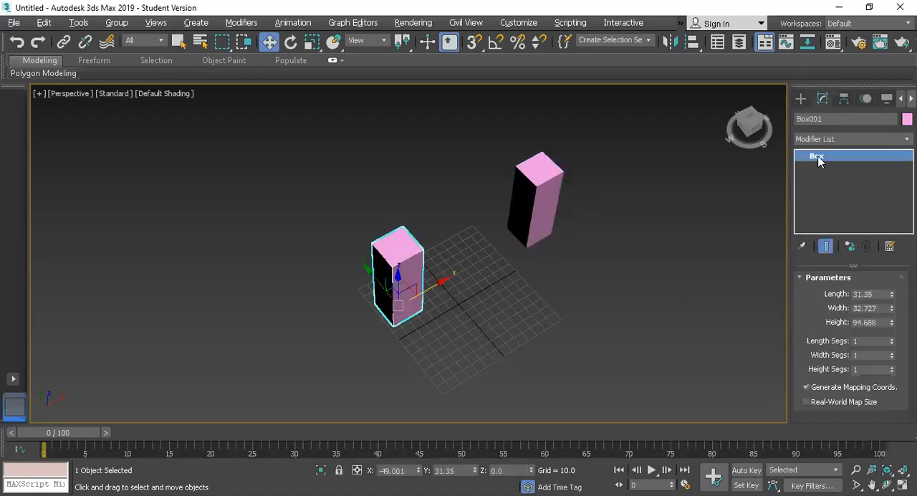
{"action": "left_click", "coordinate": [455, 165]}
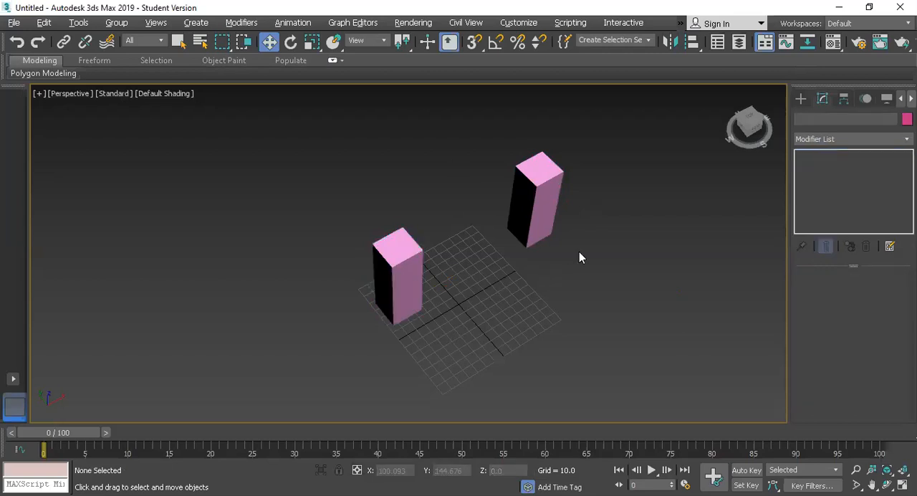
{"action": "left_click", "coordinate": [545, 205]}
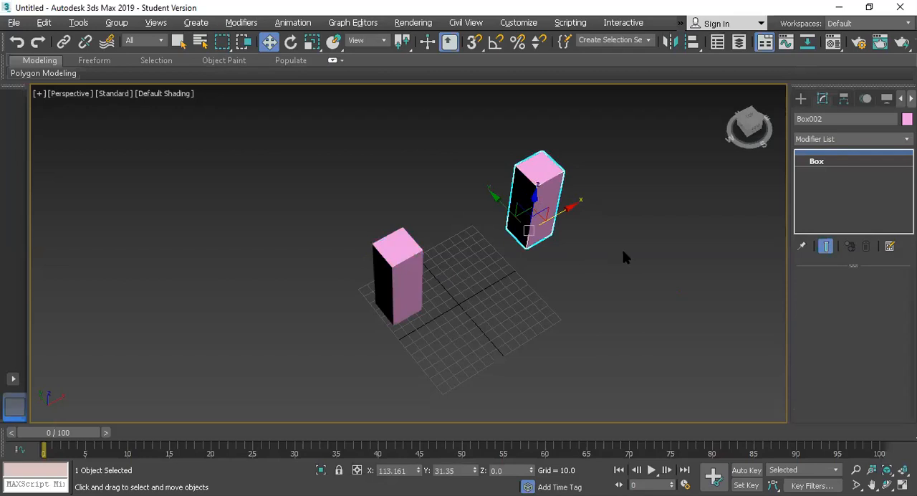
Examine the geometry categories beyond Standard Primitives and the shape categories beyond Splines available for creating objects
{"action": "left_click", "coordinate": [801, 99]}
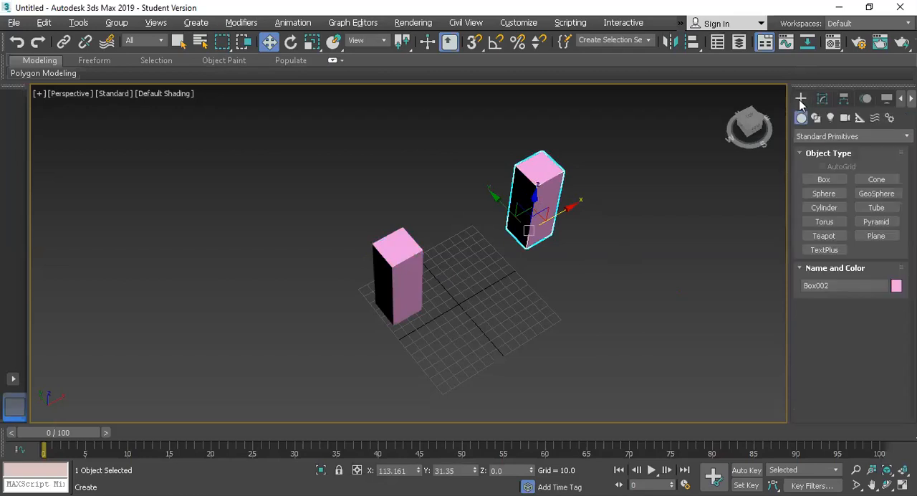
{"action": "left_click", "coordinate": [824, 136]}
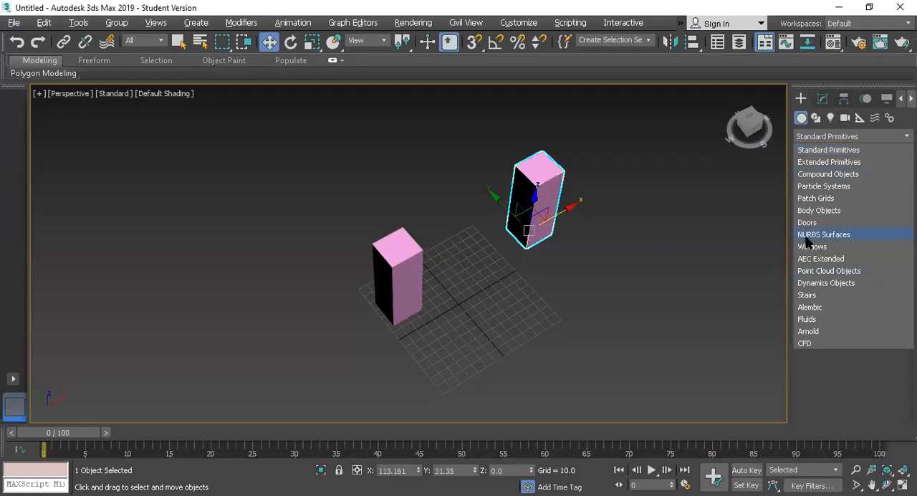
{"action": "left_click", "coordinate": [614, 314]}
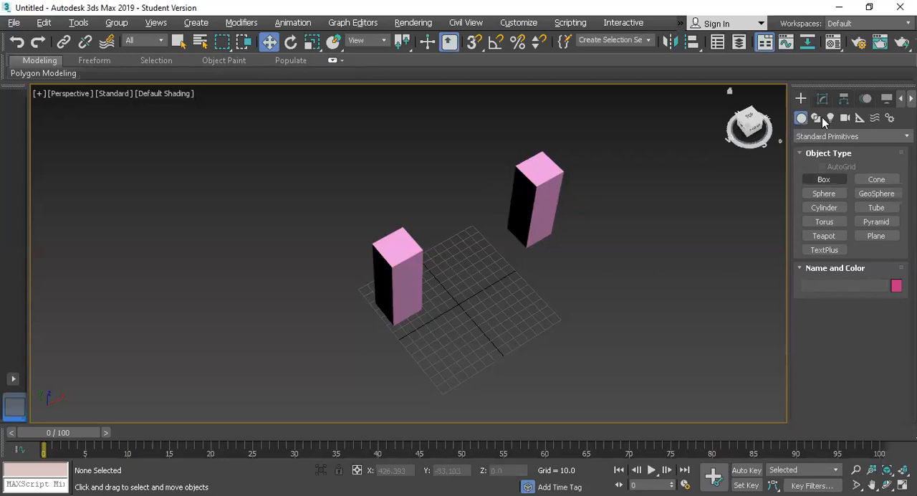
{"action": "left_click", "coordinate": [815, 118]}
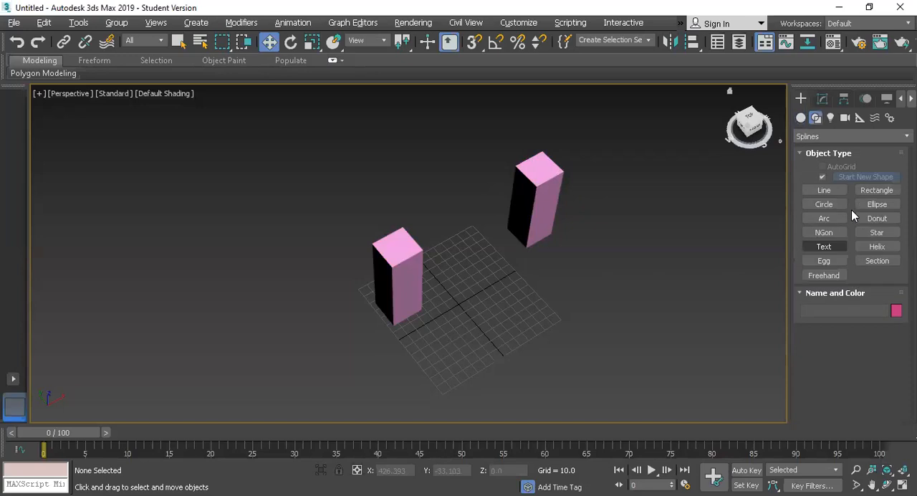
{"action": "left_click", "coordinate": [811, 137]}
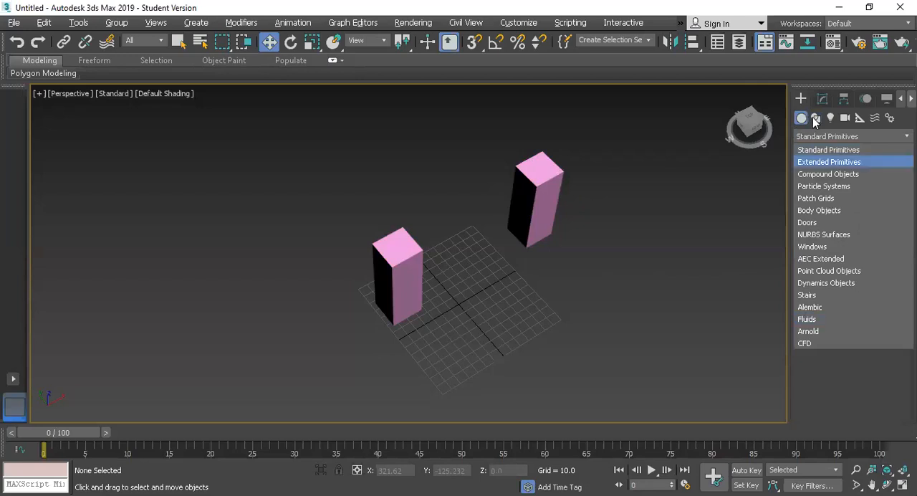
{"action": "left_click", "coordinate": [814, 118]}
{"action": "left_click", "coordinate": [829, 137]}
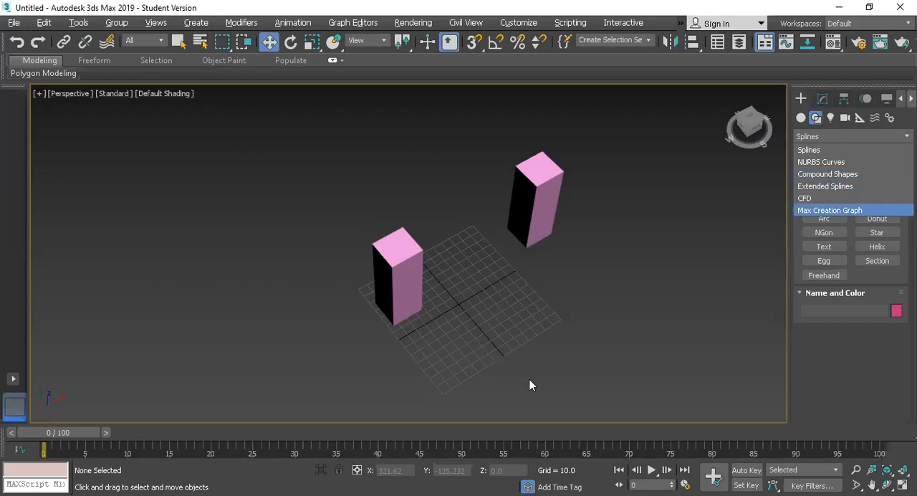
{"action": "left_click", "coordinate": [446, 367]}
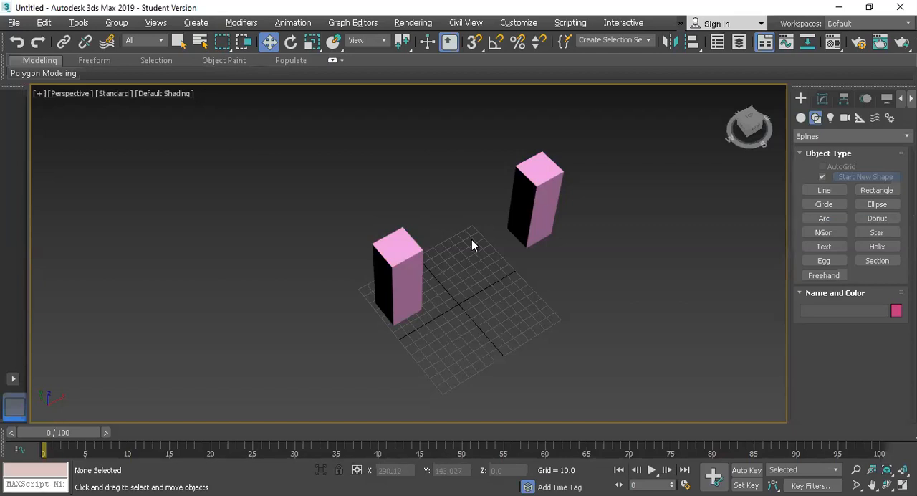
Switch to the Photos app and examine the TexturesCom_BuildingsTallHouse0078_M.jpg facade up close, from the windows to the ground-floor door
{"action": "key", "text": "alt+Tab"}
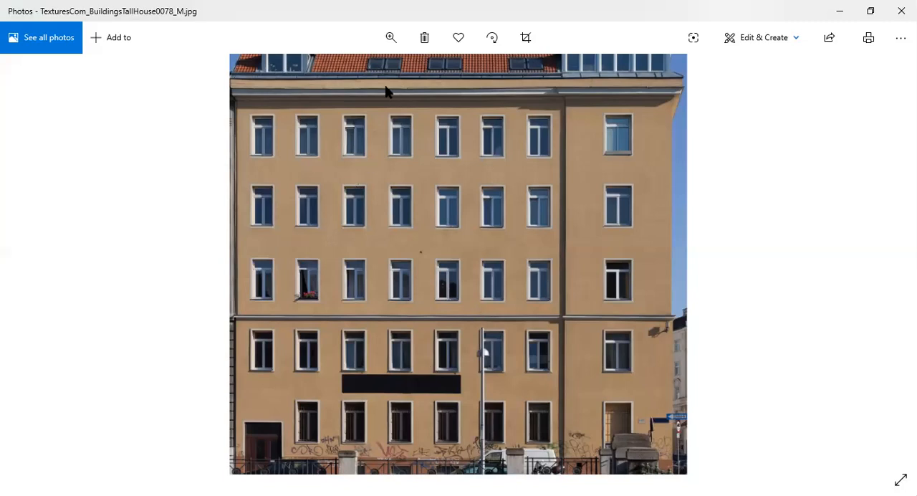
{"action": "left_click", "coordinate": [391, 38]}
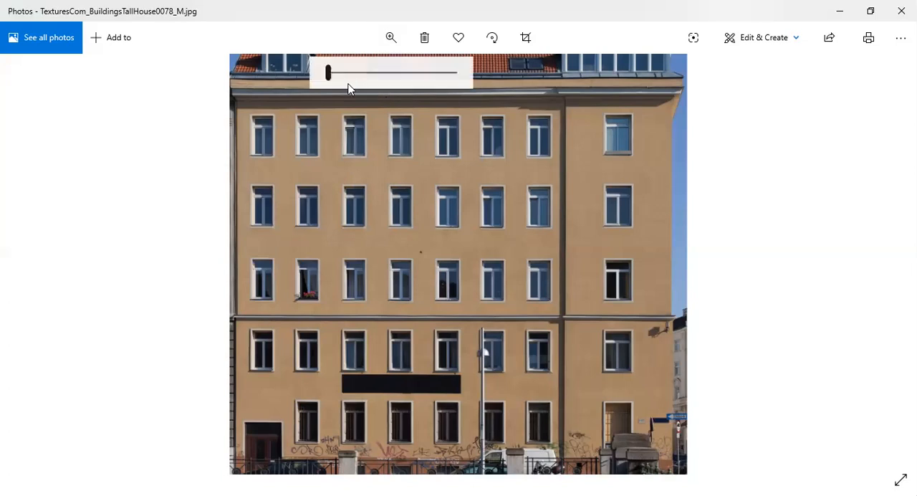
{"action": "scroll", "coordinate": [413, 150], "scroll_direction": "up", "scroll_amount": 2}
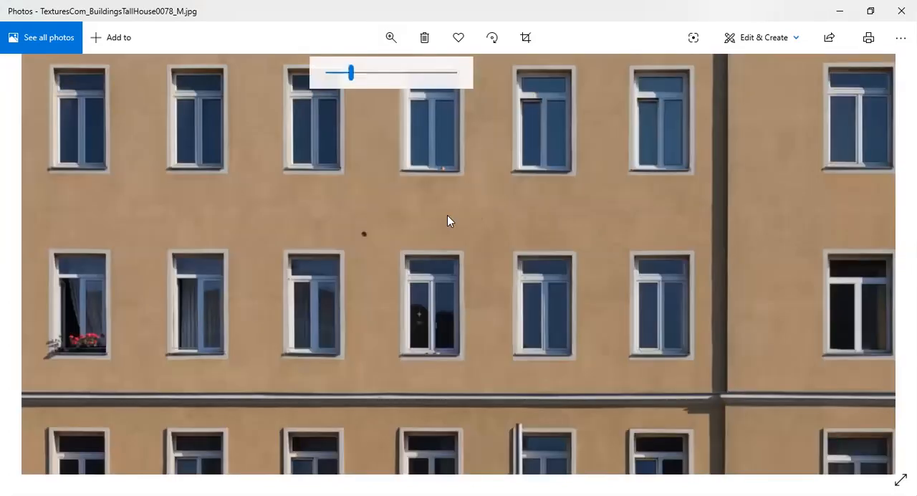
{"action": "scroll", "coordinate": [426, 333], "scroll_direction": "up", "scroll_amount": 1}
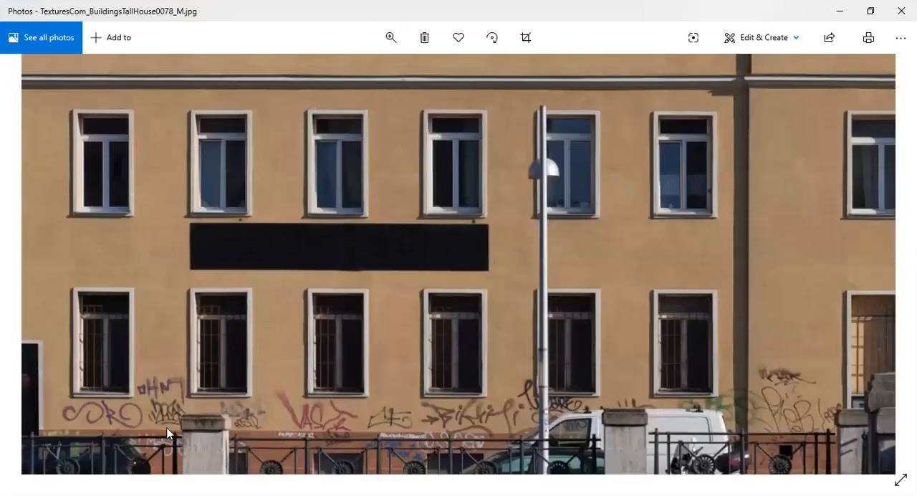
{"action": "left_click_drag", "start_coordinate": [123, 410], "coordinate": [253, 410]}
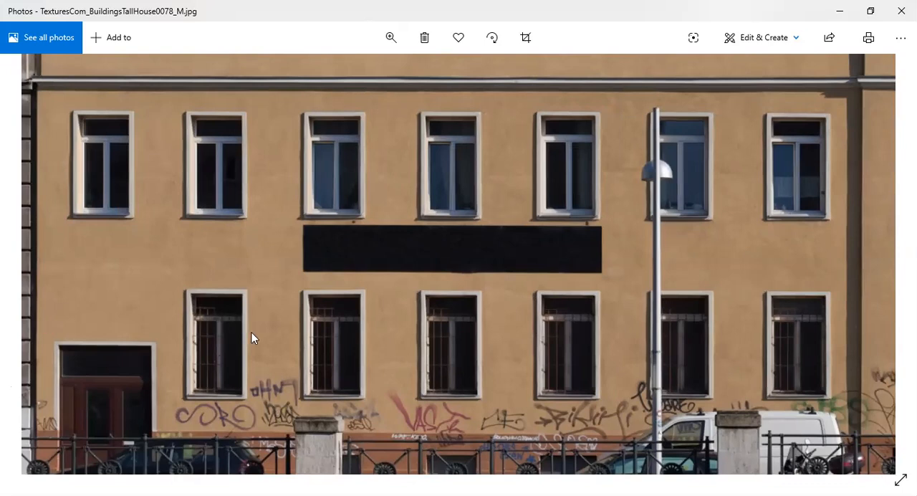
{"action": "left_click_drag", "start_coordinate": [251, 423], "coordinate": [228, 420]}
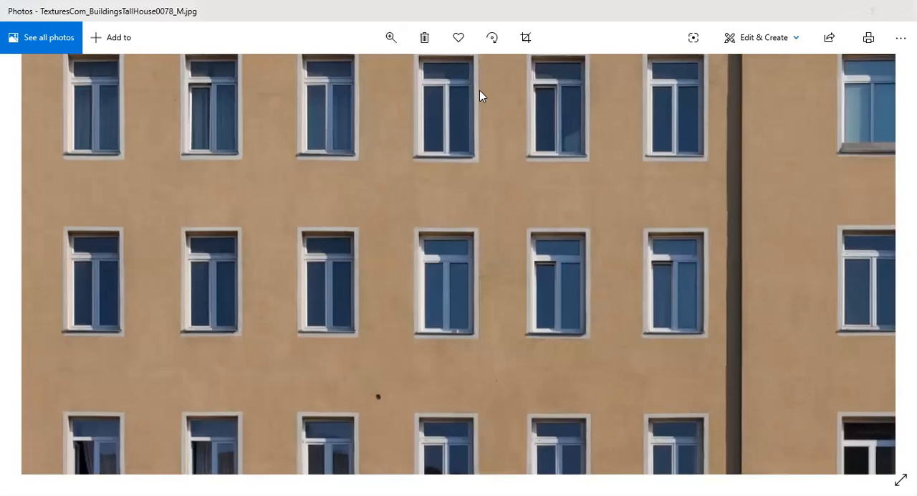
Switch to the browser and look through the Old Apartments building facade textures on textures.com
{"action": "left_click", "coordinate": [840, 11]}
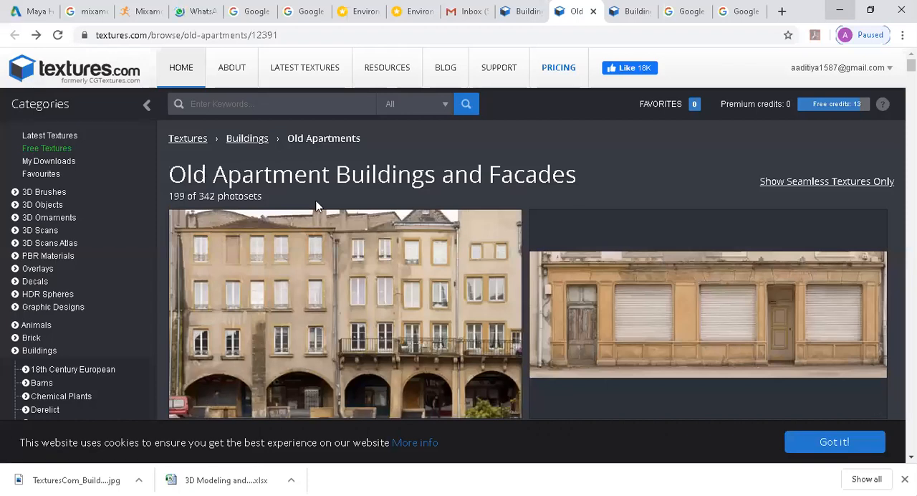
{"action": "scroll", "coordinate": [378, 291], "scroll_direction": "down", "scroll_amount": 1}
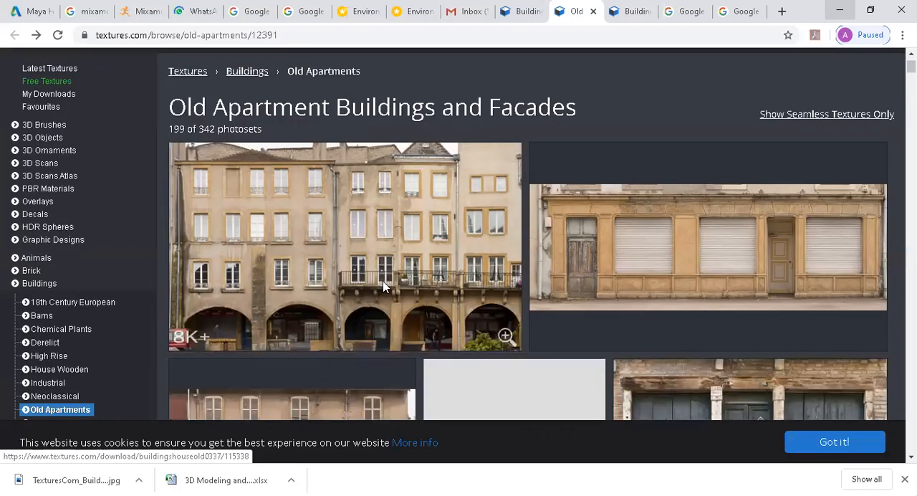
{"action": "scroll", "coordinate": [377, 292], "scroll_direction": "down", "scroll_amount": 1}
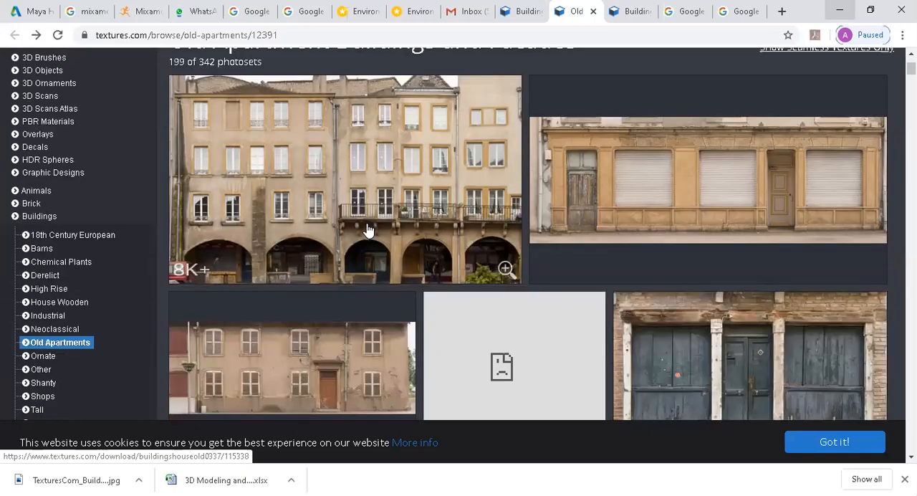
{"action": "scroll", "coordinate": [323, 268], "scroll_direction": "up", "scroll_amount": 2}
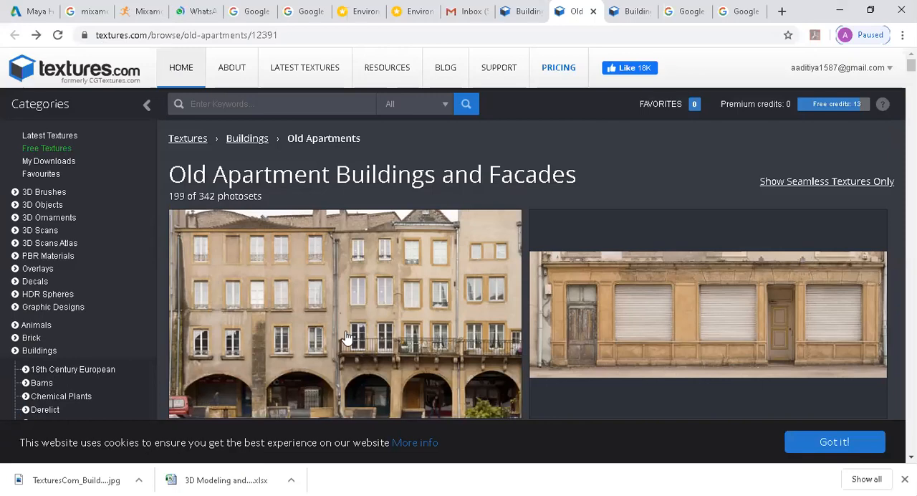
{"action": "scroll", "coordinate": [228, 286], "scroll_direction": "down", "scroll_amount": 2}
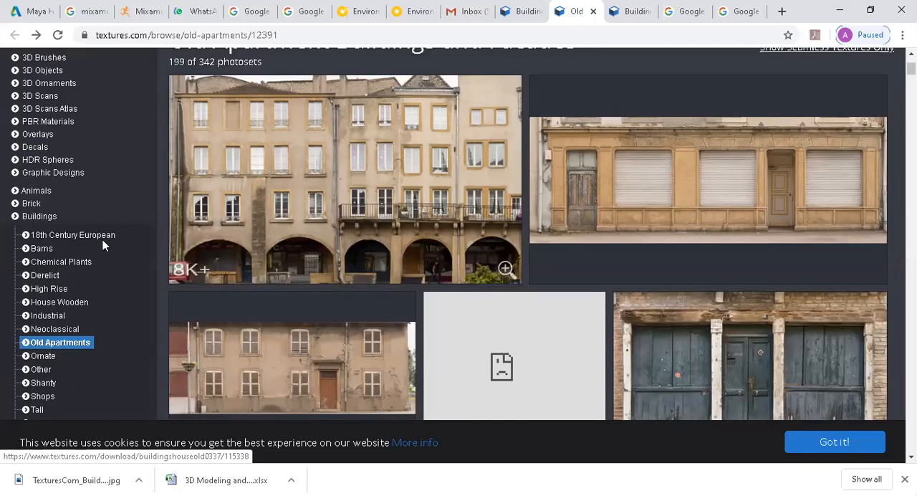
{"action": "scroll", "coordinate": [52, 153], "scroll_direction": "up", "scroll_amount": 2}
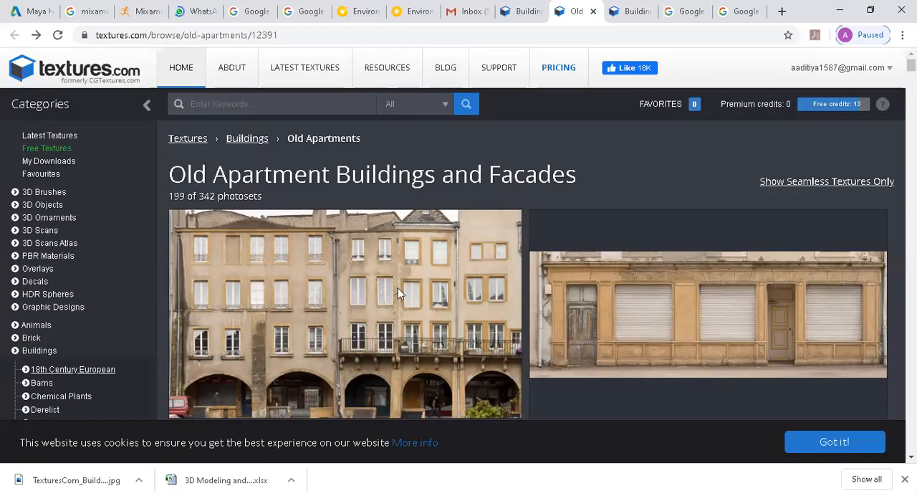
{"action": "scroll", "coordinate": [263, 267], "scroll_direction": "down", "scroll_amount": 2}
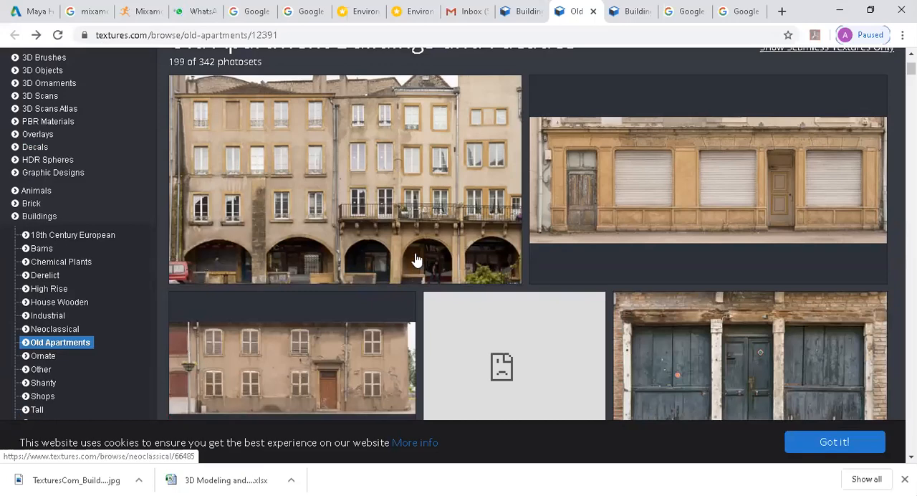
{"action": "scroll", "coordinate": [410, 272], "scroll_direction": "down", "scroll_amount": 3}
{"action": "scroll", "coordinate": [394, 212], "scroll_direction": "down", "scroll_amount": 1}
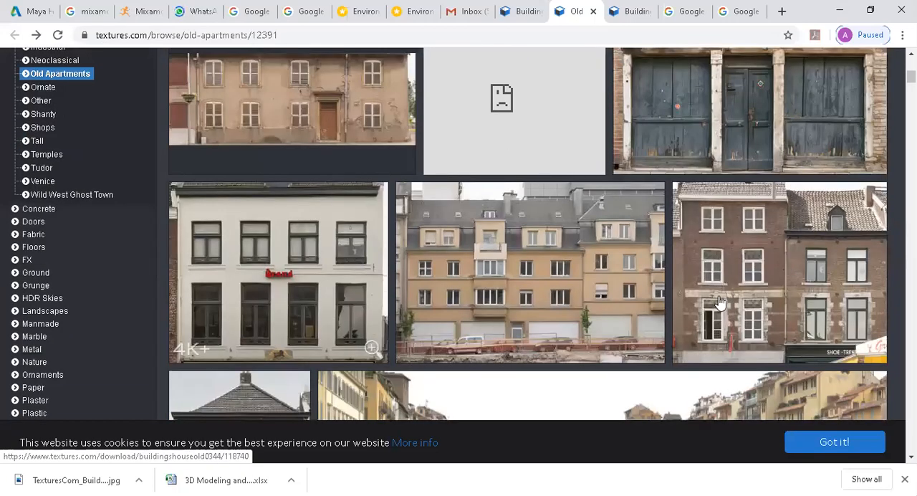
{"action": "scroll", "coordinate": [718, 247], "scroll_direction": "down", "scroll_amount": 1}
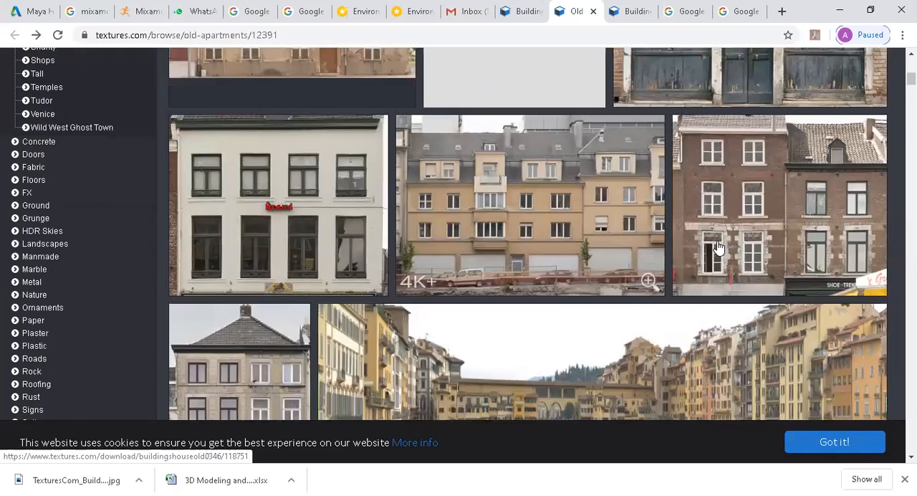
{"action": "scroll", "coordinate": [470, 225], "scroll_direction": "down", "scroll_amount": 2}
{"action": "scroll", "coordinate": [790, 266], "scroll_direction": "down", "scroll_amount": 1}
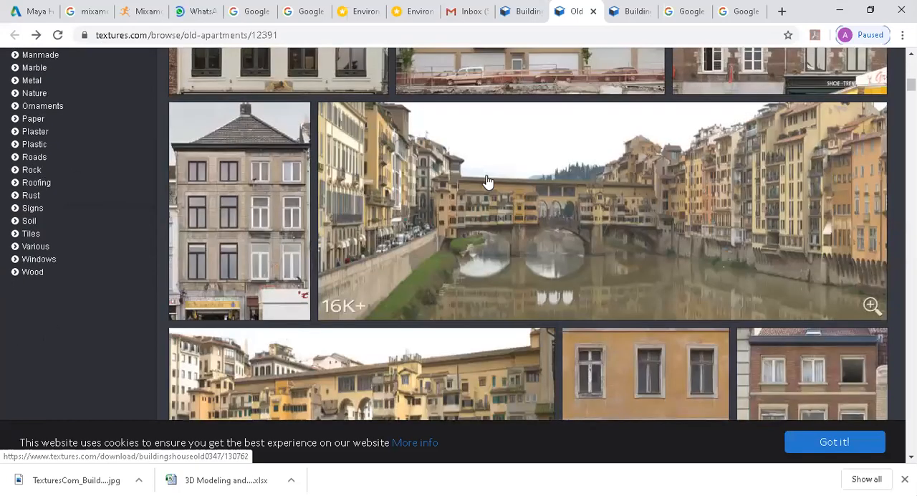
{"action": "scroll", "coordinate": [443, 258], "scroll_direction": "down", "scroll_amount": 3}
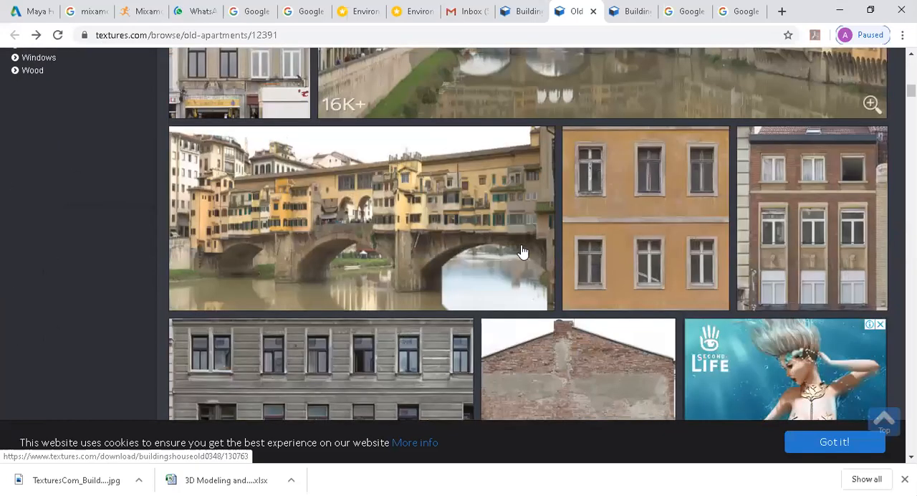
{"action": "scroll", "coordinate": [523, 252], "scroll_direction": "down", "scroll_amount": 4}
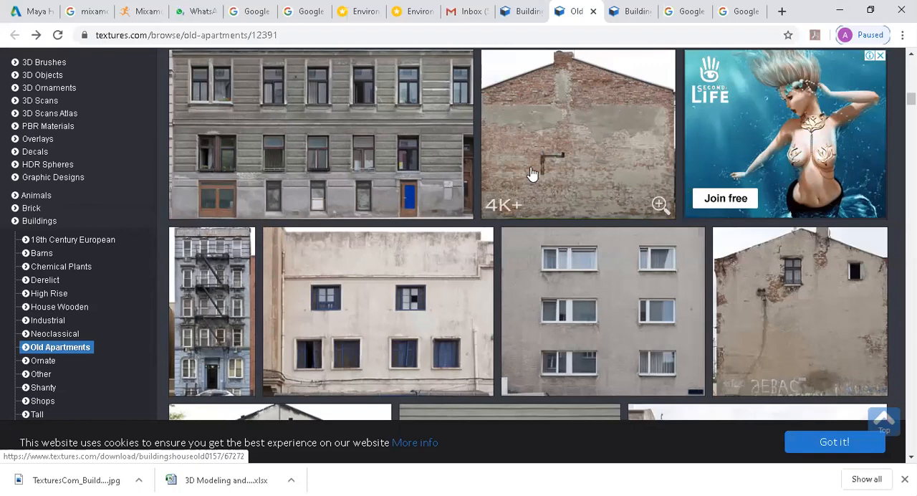
{"action": "scroll", "coordinate": [532, 174], "scroll_direction": "down", "scroll_amount": 3}
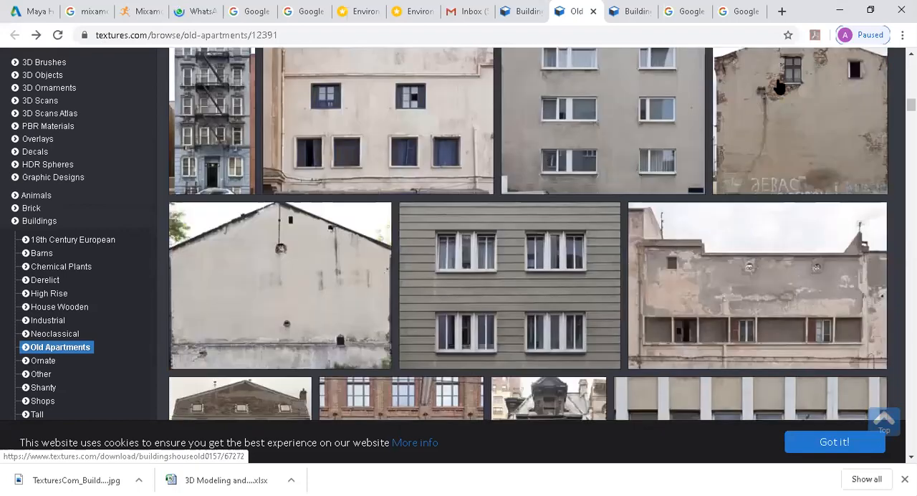
{"action": "scroll", "coordinate": [758, 174], "scroll_direction": "up", "scroll_amount": 1}
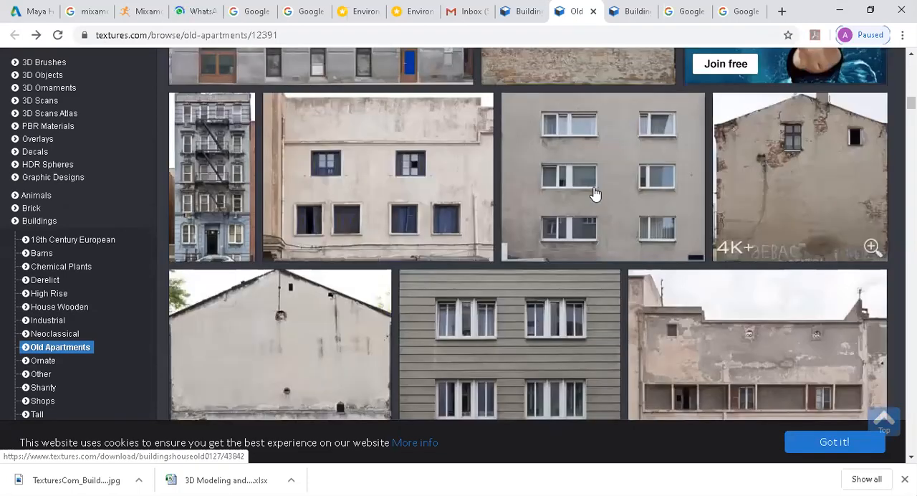
{"action": "scroll", "coordinate": [426, 211], "scroll_direction": "down", "scroll_amount": 3}
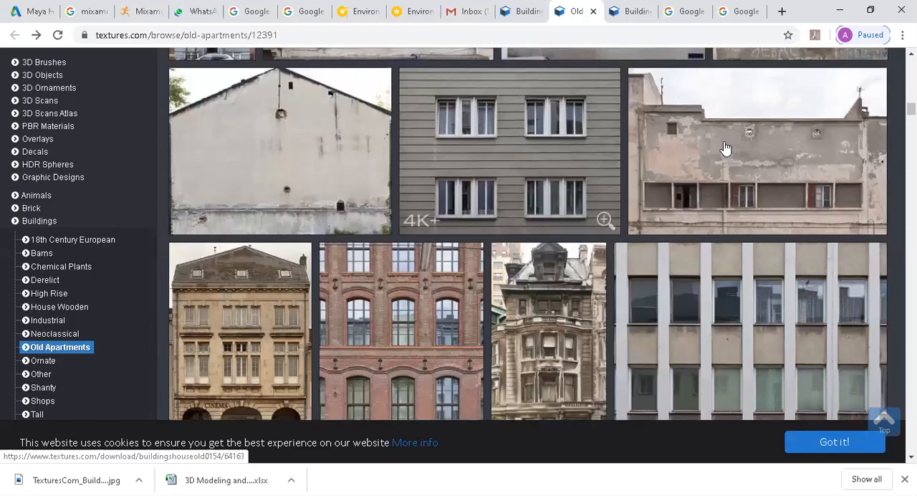
Browse further down the Old Apartments textures to compare window and wall layouts, and return to the TexturesCom_BuildingsTallHouse0078_M.jpg photo
{"action": "scroll", "coordinate": [725, 148], "scroll_direction": "down", "scroll_amount": 1}
{"action": "scroll", "coordinate": [716, 179], "scroll_direction": "up", "scroll_amount": 1}
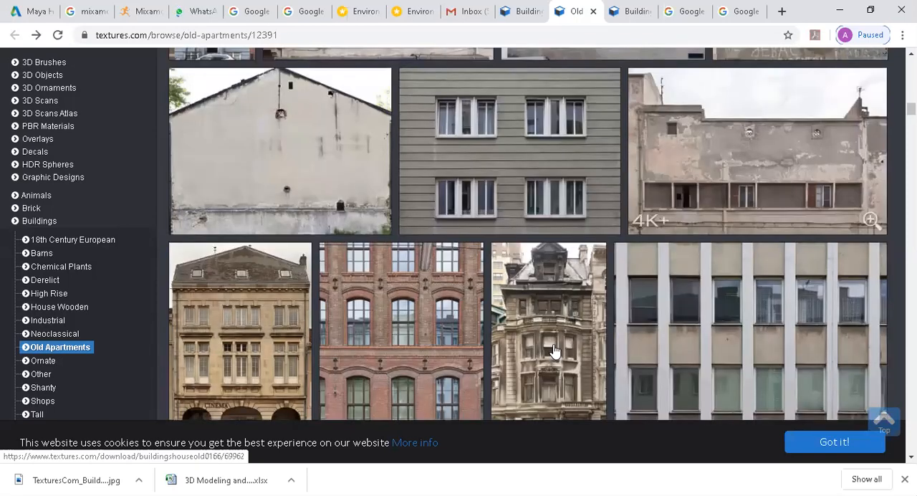
{"action": "scroll", "coordinate": [565, 270], "scroll_direction": "down", "scroll_amount": 3}
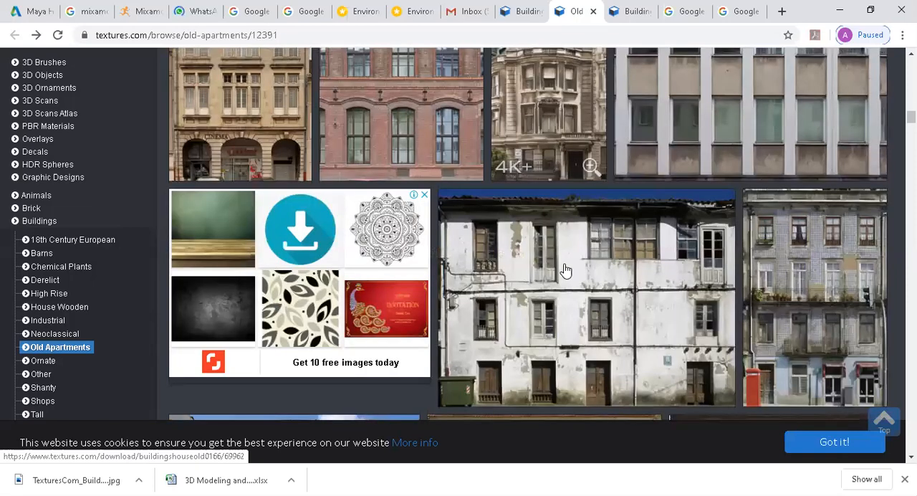
{"action": "scroll", "coordinate": [566, 271], "scroll_direction": "down", "scroll_amount": 2}
{"action": "scroll", "coordinate": [494, 174], "scroll_direction": "up", "scroll_amount": 1}
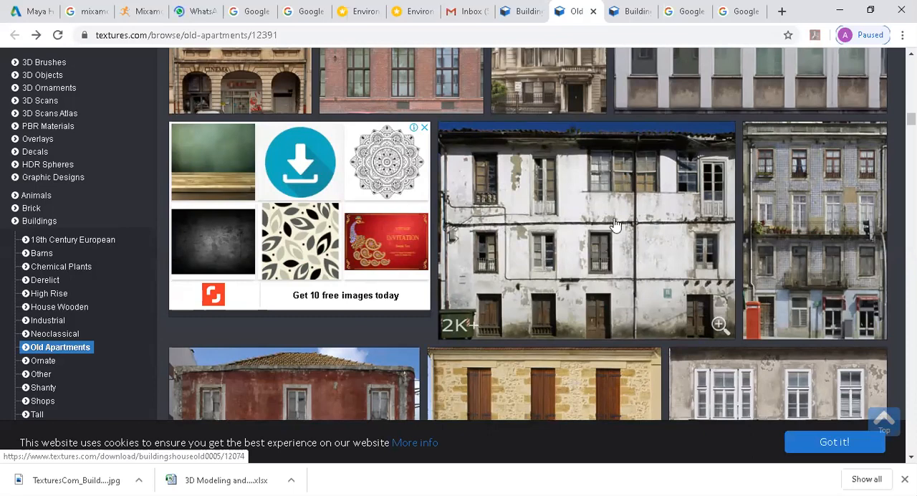
{"action": "scroll", "coordinate": [487, 167], "scroll_direction": "down", "scroll_amount": 1}
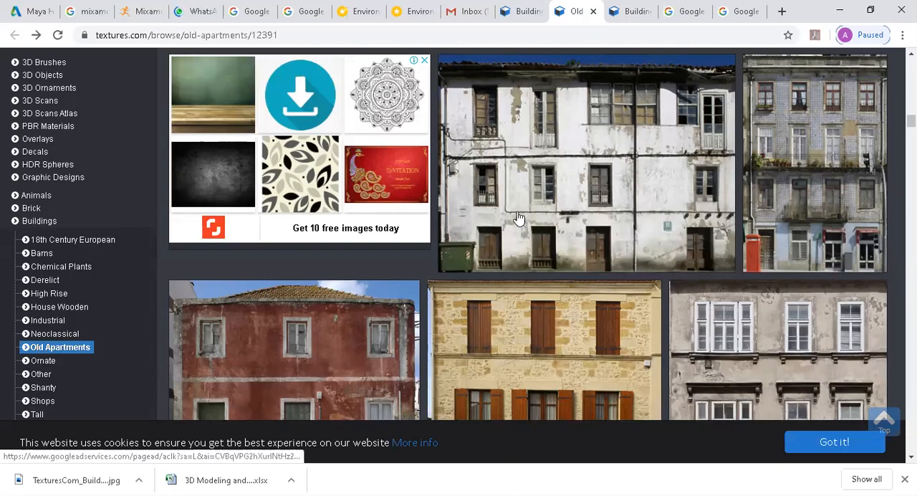
{"action": "scroll", "coordinate": [509, 282], "scroll_direction": "down", "scroll_amount": 7}
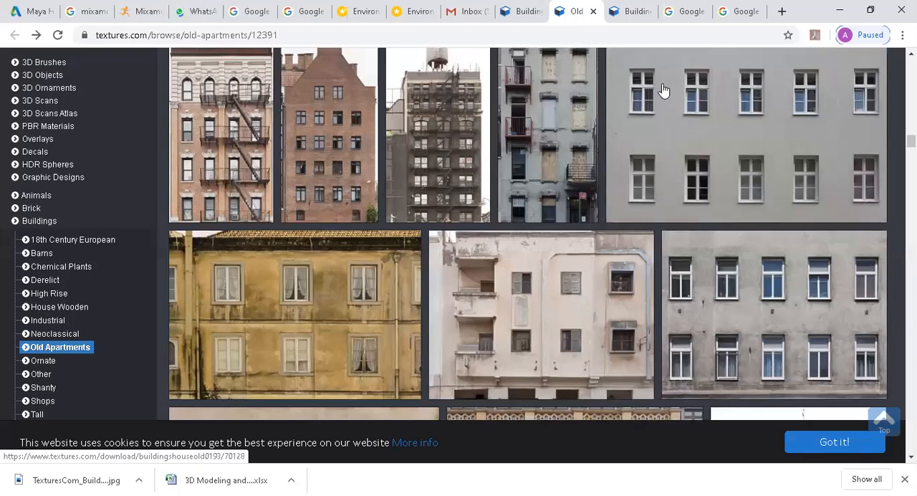
{"action": "scroll", "coordinate": [666, 330], "scroll_direction": "down", "scroll_amount": 5}
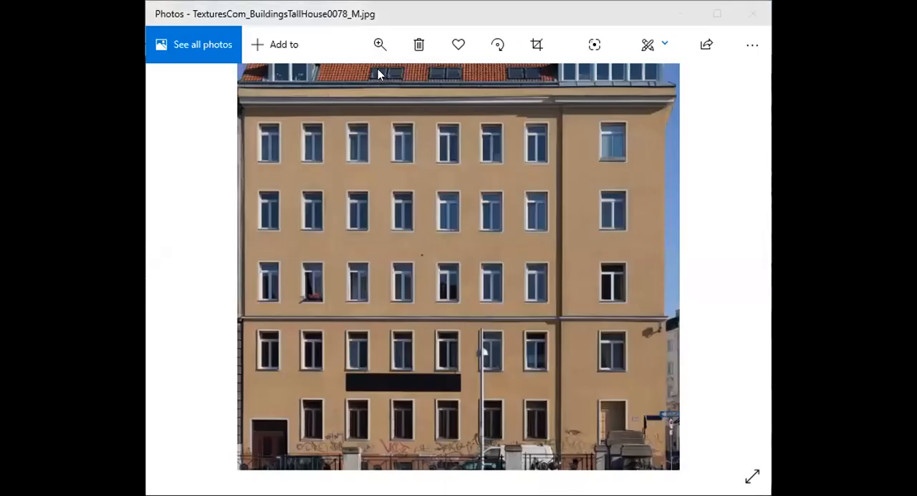
{"action": "left_click", "coordinate": [382, 188]}
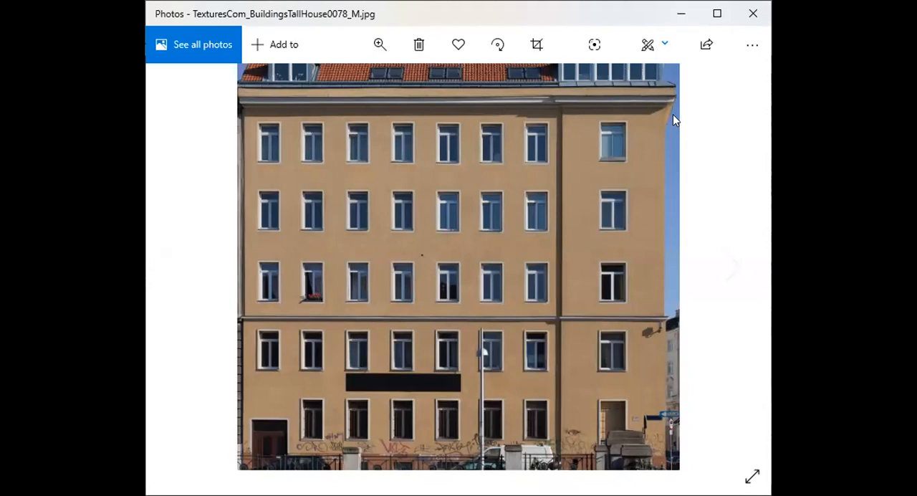
Switch to 3ds Max, start a new scene without saving the box scene, and reset it to the default layout
{"action": "key", "text": "alt+Tab"}
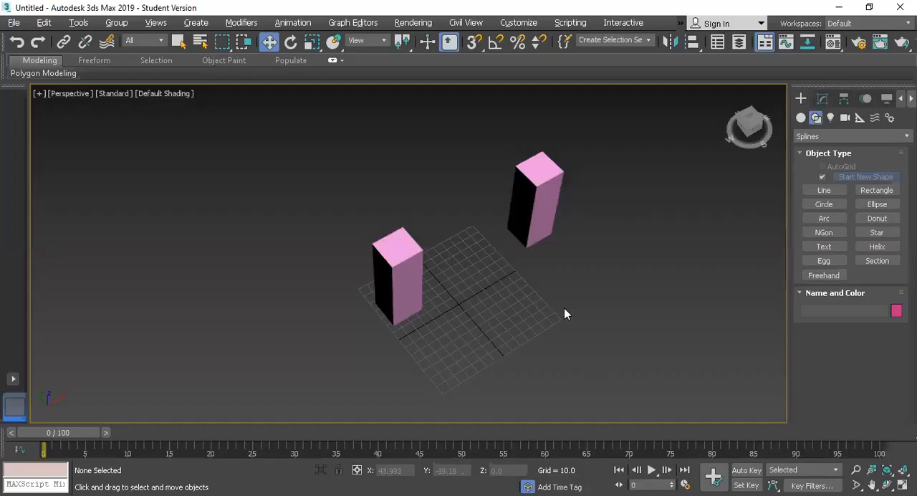
{"action": "key", "text": "ctrl+n"}
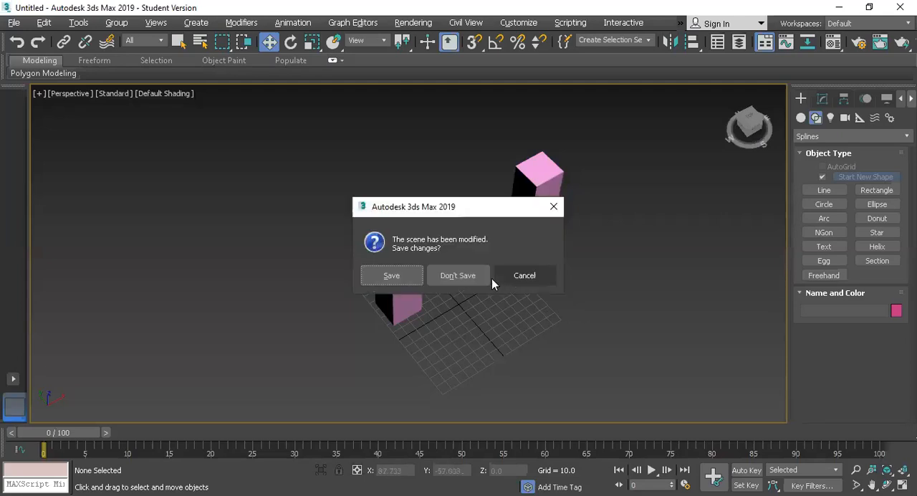
{"action": "left_click", "coordinate": [456, 276]}
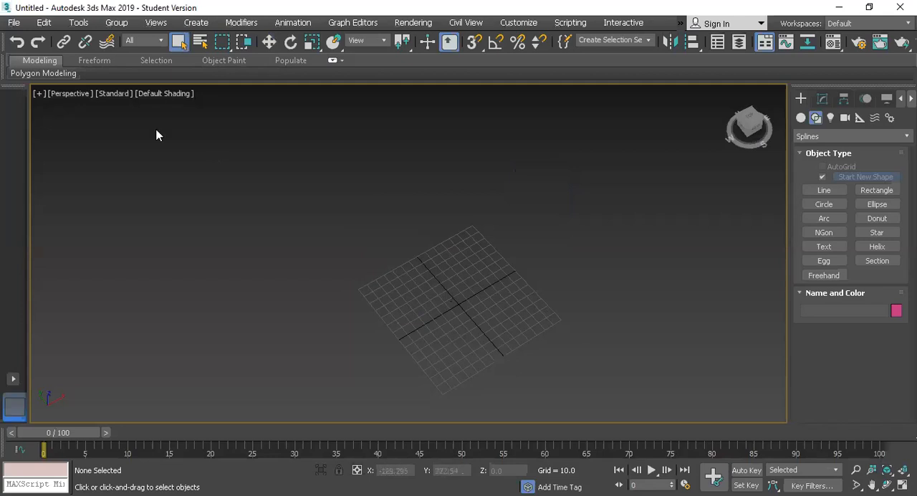
{"action": "left_click", "coordinate": [14, 22]}
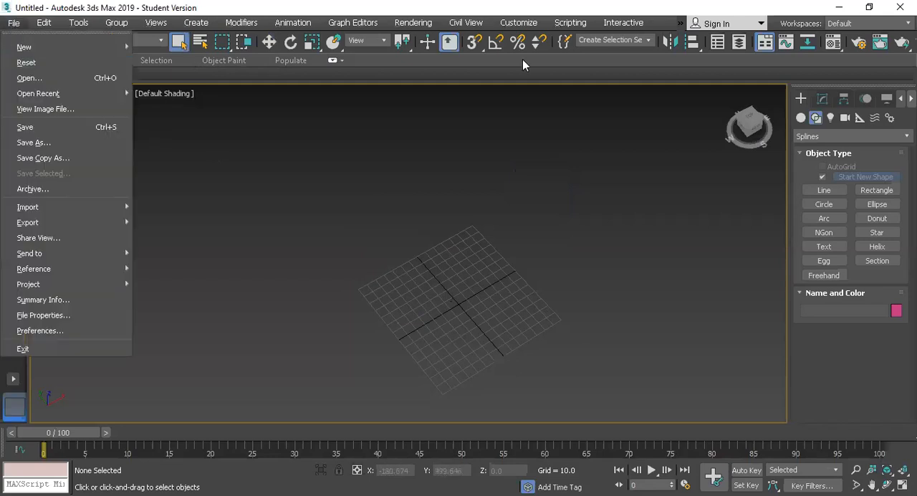
{"action": "left_click", "coordinate": [43, 61]}
{"action": "left_click", "coordinate": [421, 278]}
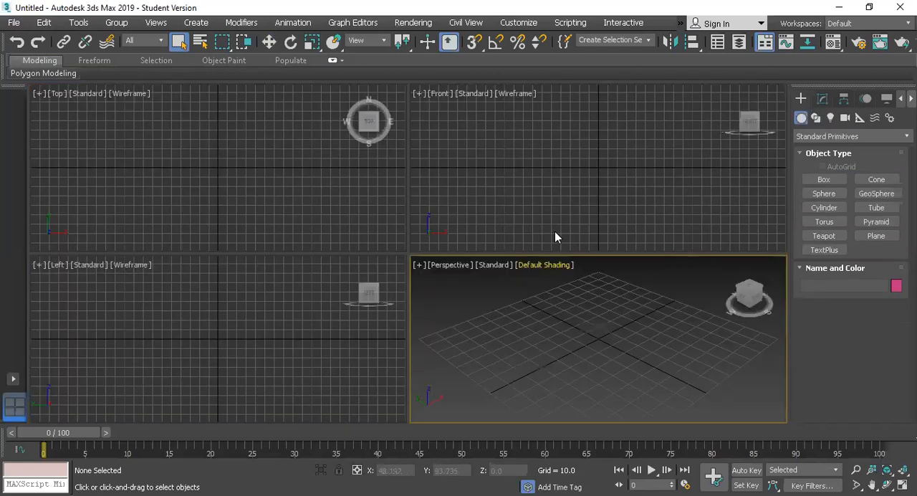
Maximize the Front viewport and show the spline shapes available for creation
{"action": "left_click", "coordinate": [556, 223]}
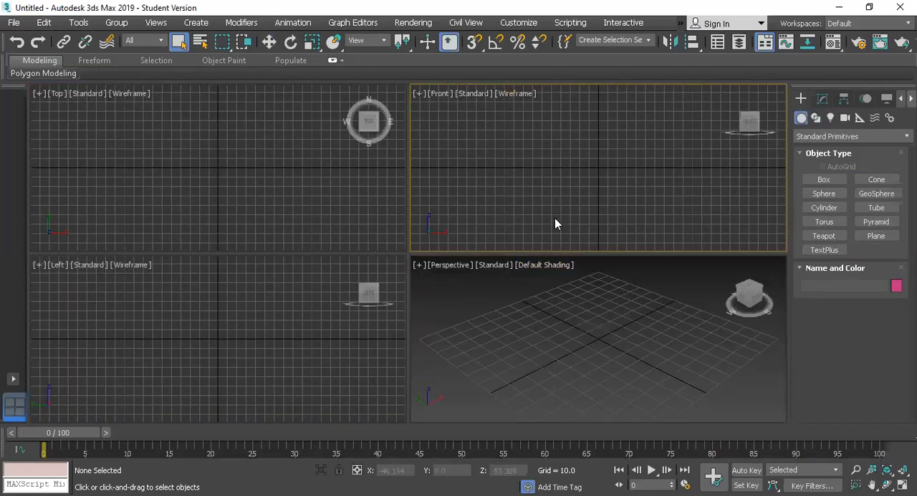
{"action": "key", "text": "alt+w"}
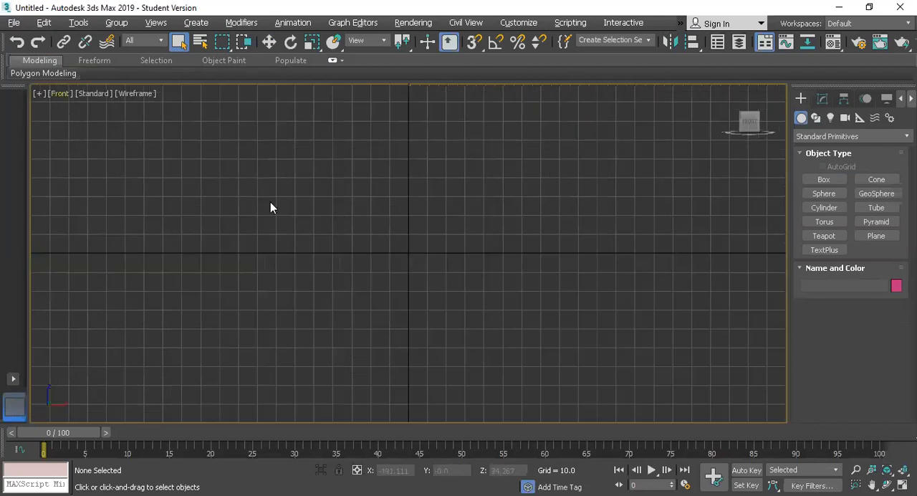
{"action": "left_click", "coordinate": [817, 119]}
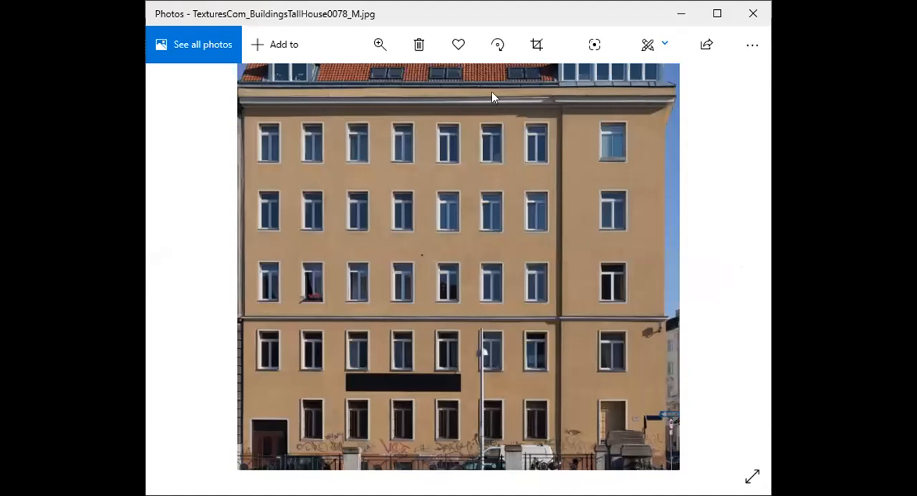
Examine a window's frame and panes up close in the facade photo in Photos, and return to 3ds Max
{"action": "left_click", "coordinate": [380, 45]}
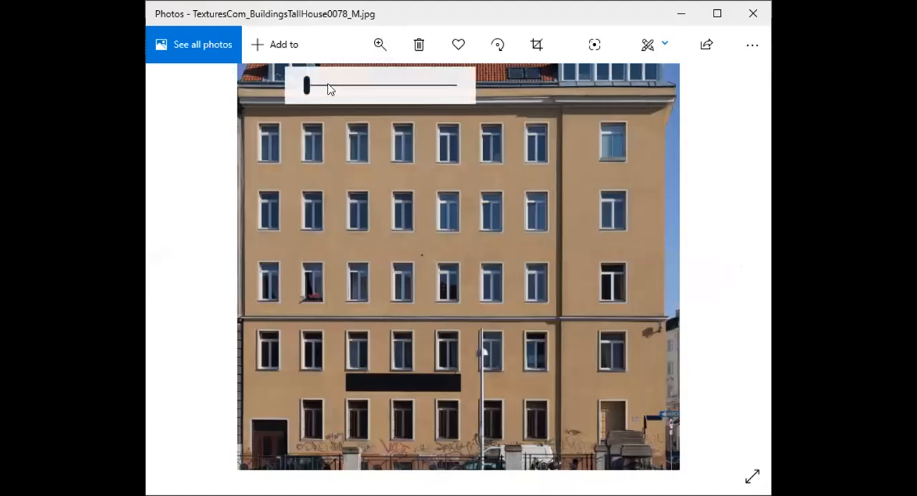
{"action": "left_click_drag", "start_coordinate": [375, 98], "coordinate": [469, 149]}
{"action": "left_click_drag", "start_coordinate": [365, 346], "coordinate": [428, 132]}
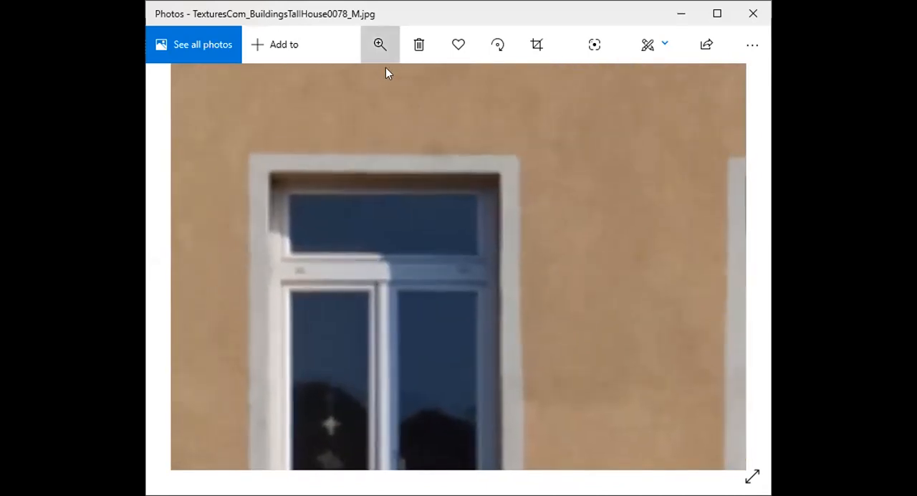
{"action": "left_click", "coordinate": [380, 45]}
{"action": "left_click", "coordinate": [401, 85]}
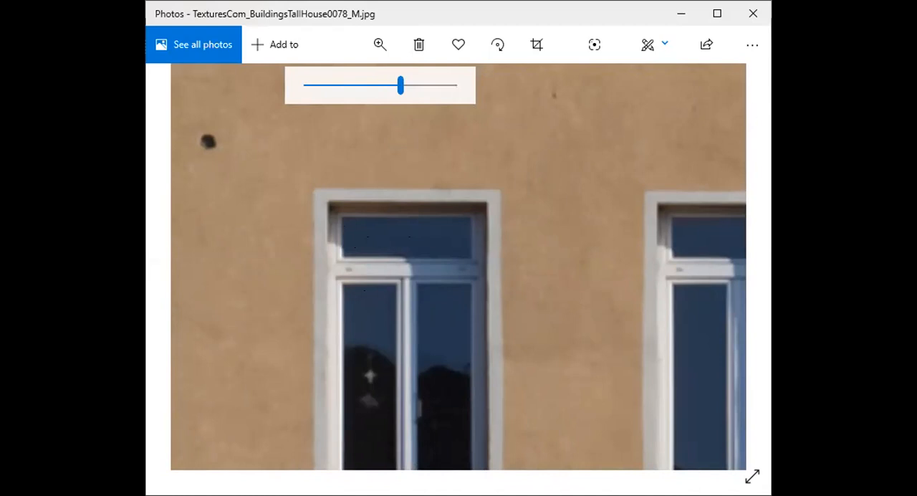
{"action": "key", "text": "alt+Tab"}
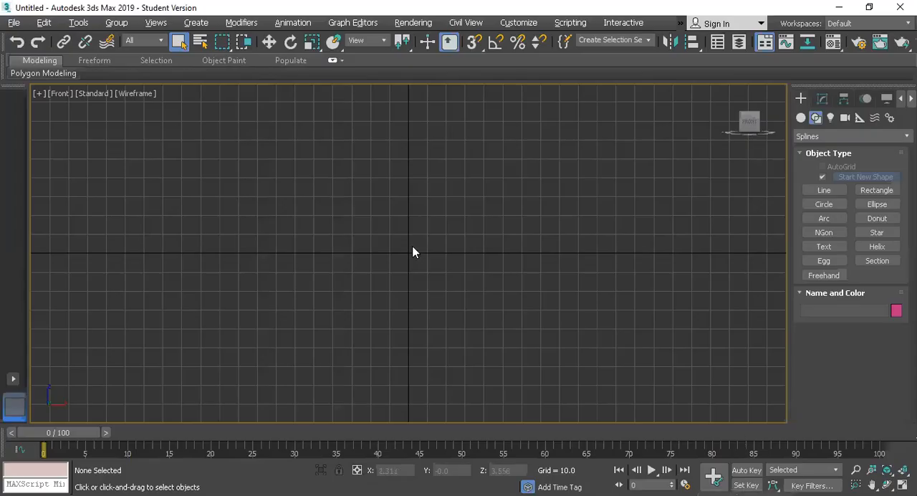
{"action": "left_click", "coordinate": [879, 191]}
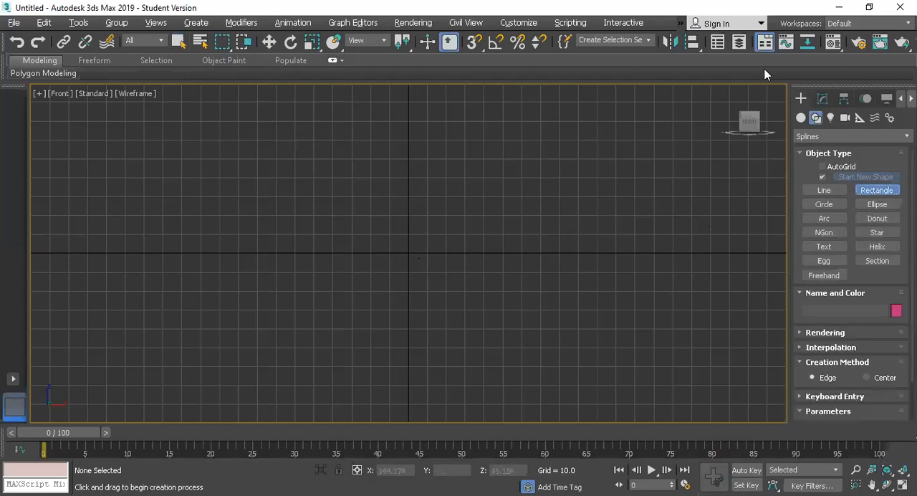
{"action": "left_click", "coordinate": [600, 137]}
{"action": "right_click", "coordinate": [236, 240]}
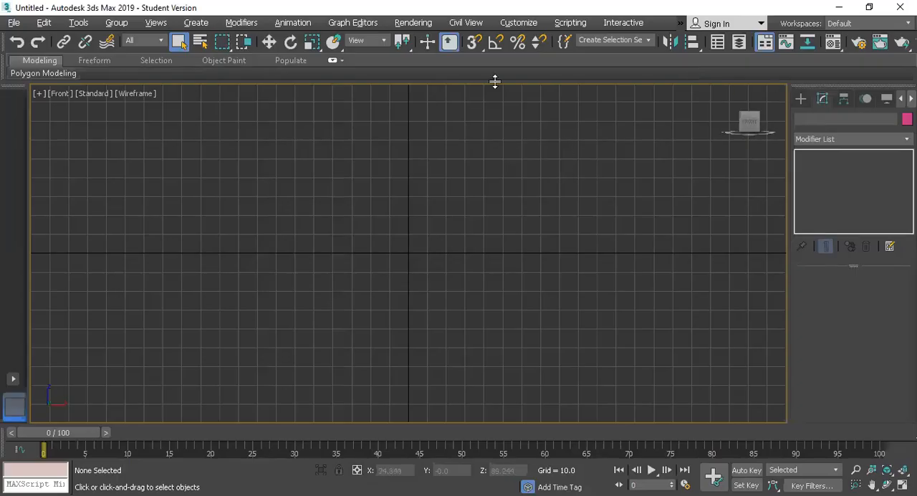
Restore the 3ds Max window from its maximized state and widen it to span nearly the full screen
{"action": "double_click", "coordinate": [150, 6]}
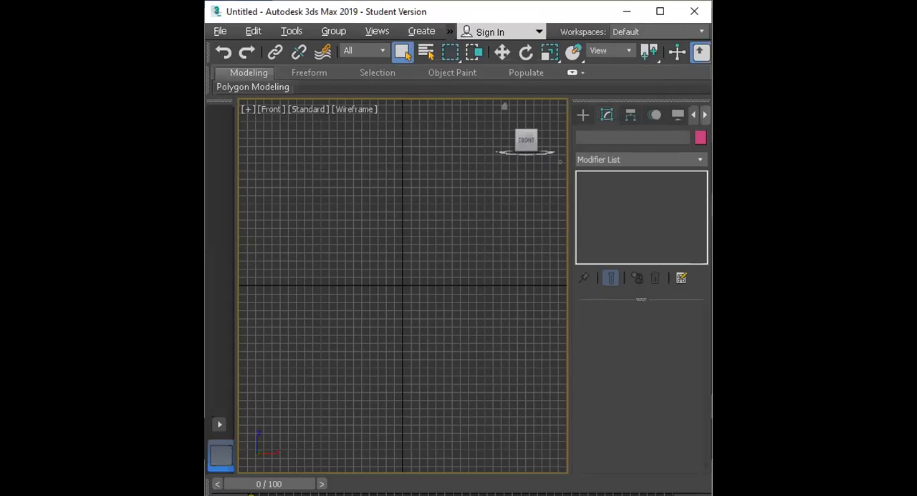
{"action": "left_click_drag", "start_coordinate": [205, 152], "coordinate": [47, 187]}
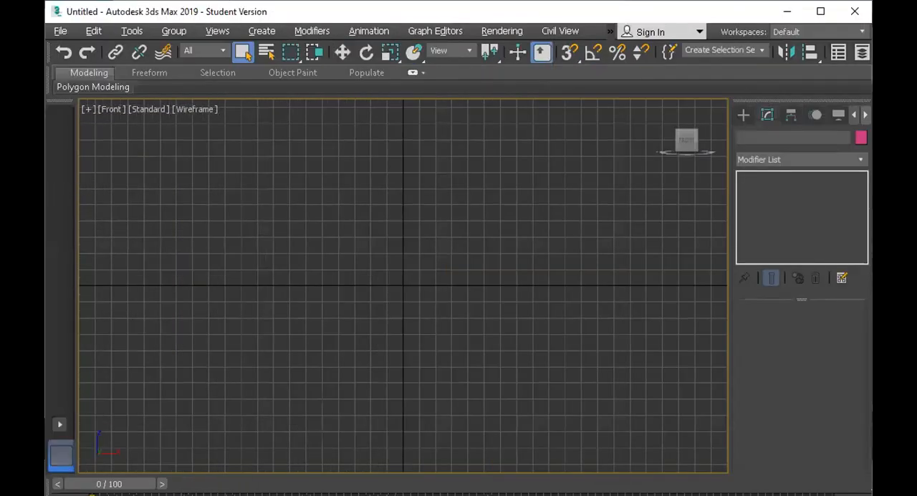
{"action": "left_click_drag", "start_coordinate": [46, 187], "coordinate": [17, 184]}
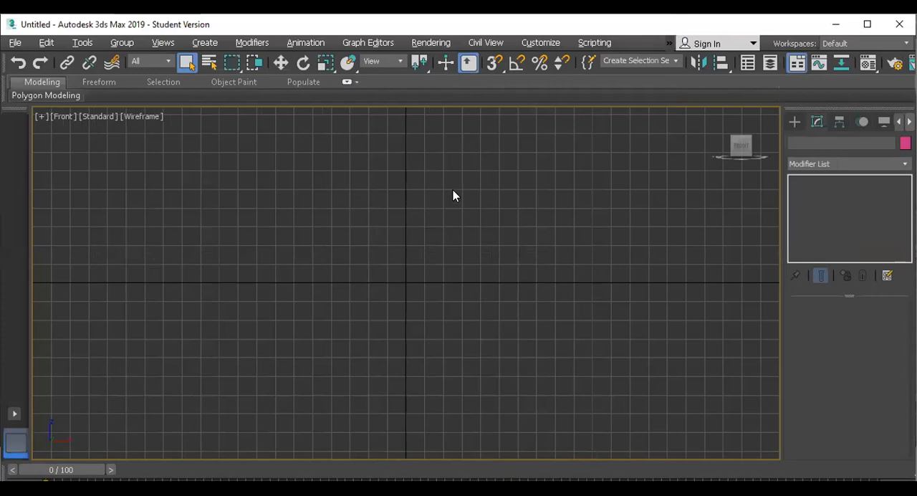
Limit the snap settings to Grid Points and Grid Lines by disabling Vertex, and turn on 3D snapping
{"action": "right_click", "coordinate": [493, 68]}
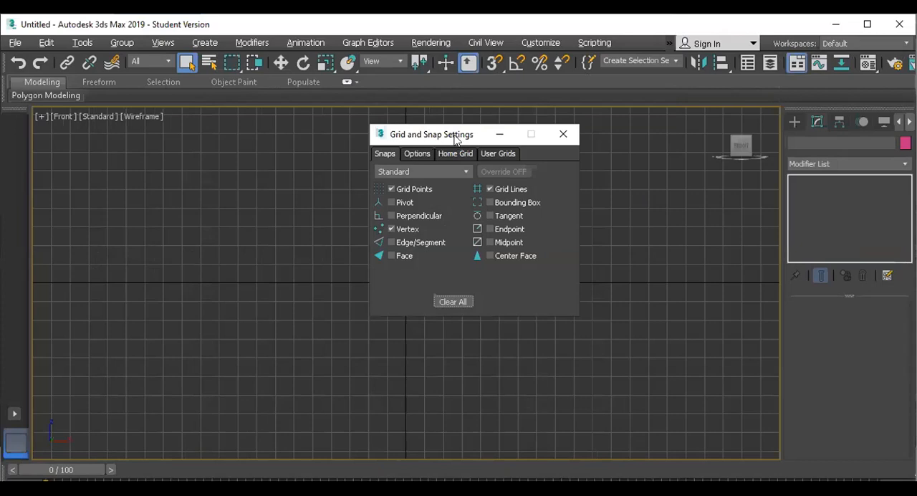
{"action": "left_click_drag", "start_coordinate": [452, 138], "coordinate": [544, 140]}
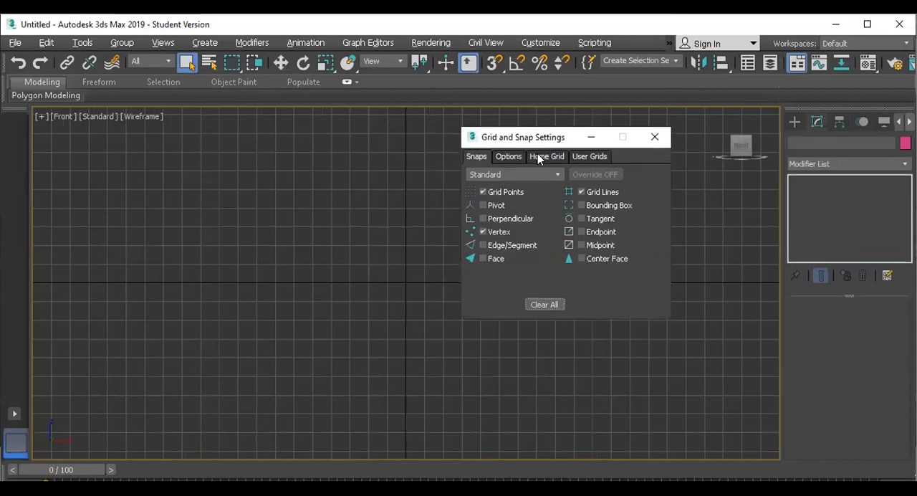
{"action": "left_click", "coordinate": [483, 192]}
{"action": "left_click", "coordinate": [483, 231]}
{"action": "left_click", "coordinate": [581, 191]}
{"action": "left_click", "coordinate": [581, 192]}
{"action": "left_click", "coordinate": [655, 137]}
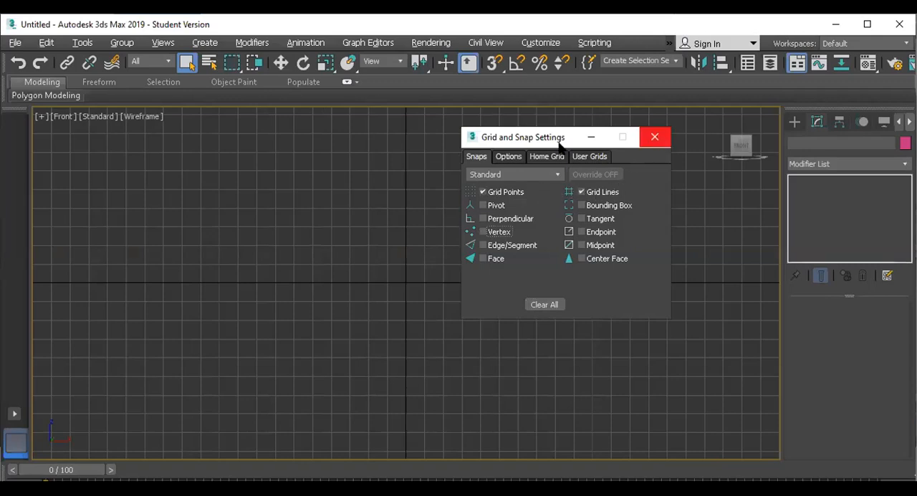
{"action": "left_click", "coordinate": [494, 63]}
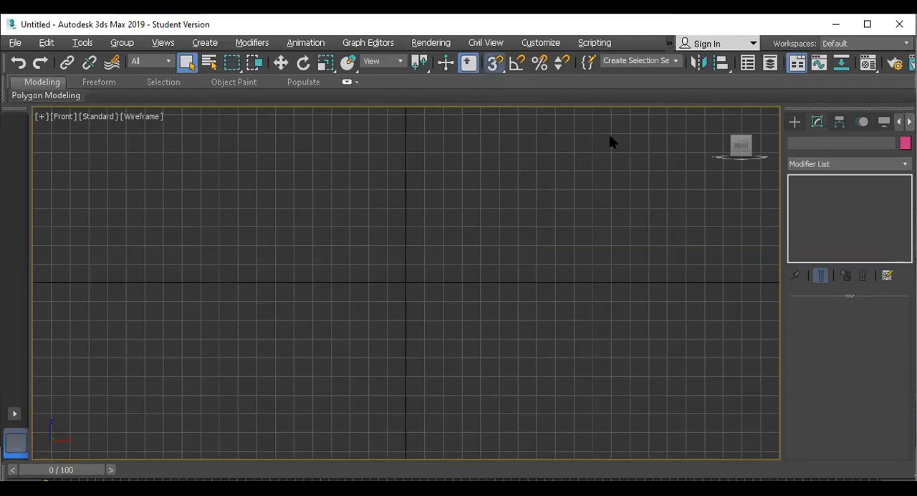
Draw a grid-snapped rectangle 5 grid squares wide and 7 high in the Front view, with its lower-left corner at the origin
{"action": "left_click", "coordinate": [793, 122]}
{"action": "left_click", "coordinate": [873, 218]}
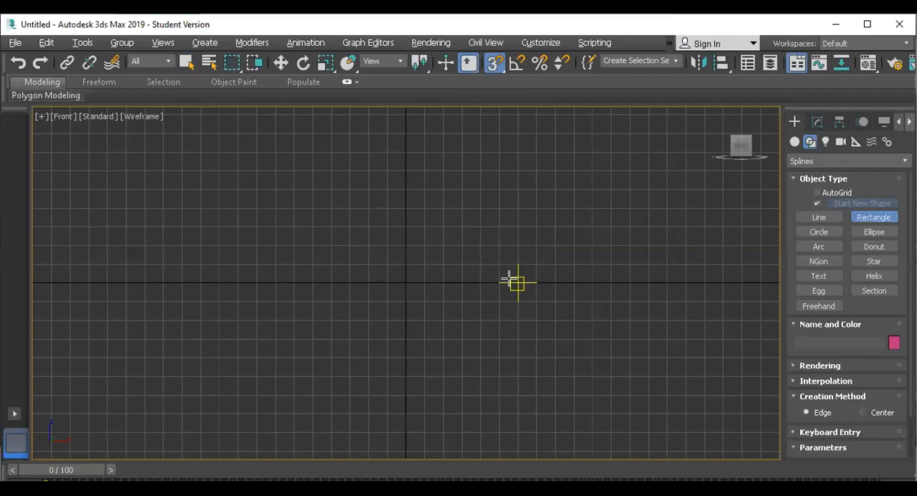
{"action": "left_click_drag", "start_coordinate": [405, 153], "coordinate": [497, 284]}
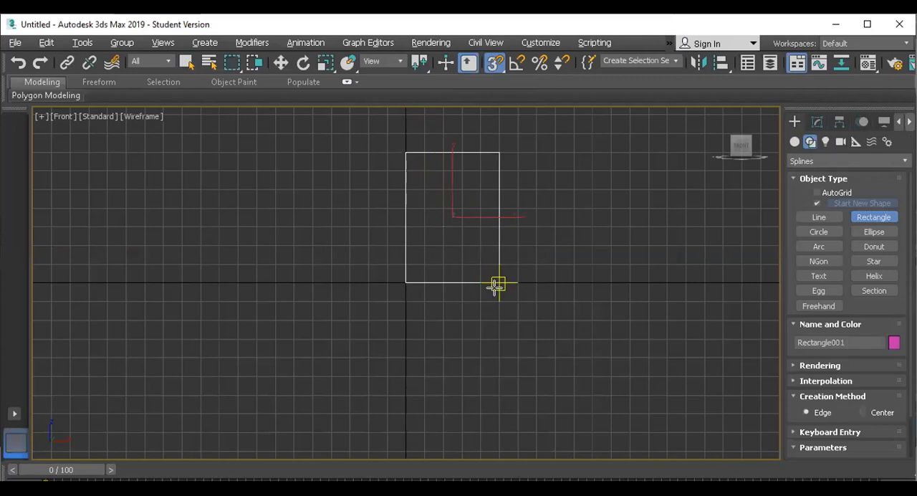
{"action": "key", "text": "w"}
{"action": "scroll", "coordinate": [449, 175], "scroll_direction": "up", "scroll_amount": 2}
{"action": "scroll", "coordinate": [449, 175], "scroll_direction": "up", "scroll_amount": 2}
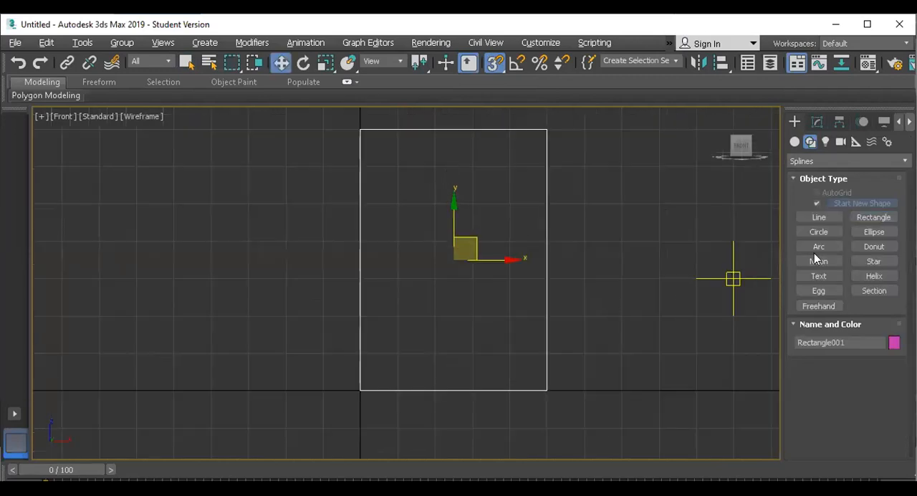
Turn off snapping and draw a second rectangle slightly inset inside the first one as the window frame's inner outline
{"action": "left_click", "coordinate": [869, 218]}
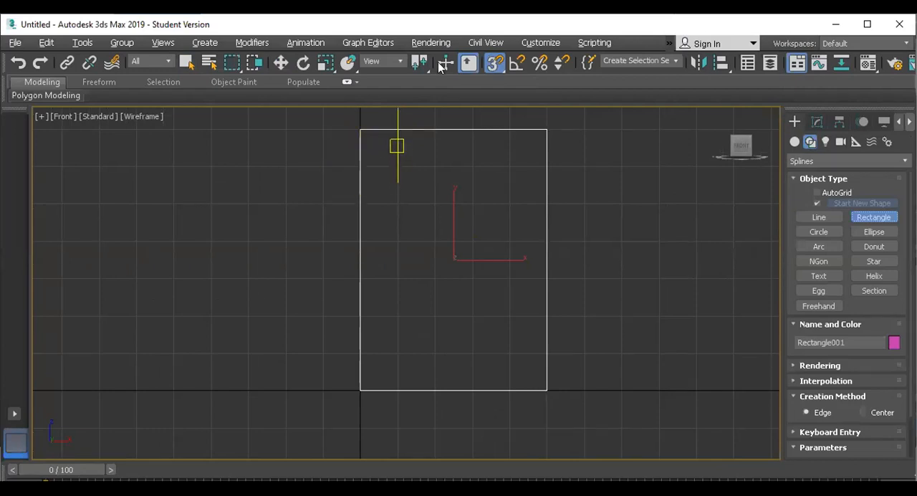
{"action": "left_click", "coordinate": [492, 66]}
{"action": "left_click_drag", "start_coordinate": [370, 139], "coordinate": [534, 378]}
{"action": "key", "text": "w"}
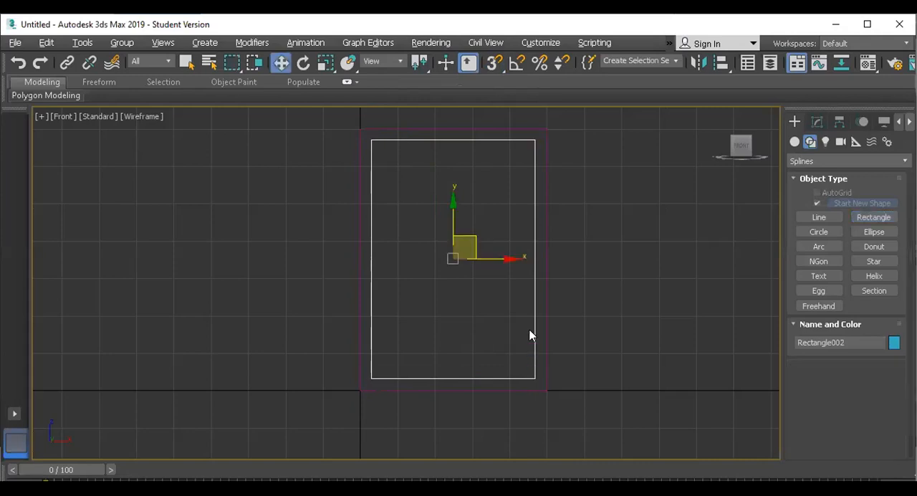
Move the inner rectangle along X to the right of the outer one, and select both rectangles
{"action": "left_click_drag", "start_coordinate": [487, 258], "coordinate": [701, 293]}
{"action": "left_click_drag", "start_coordinate": [625, 417], "coordinate": [457, 277]}
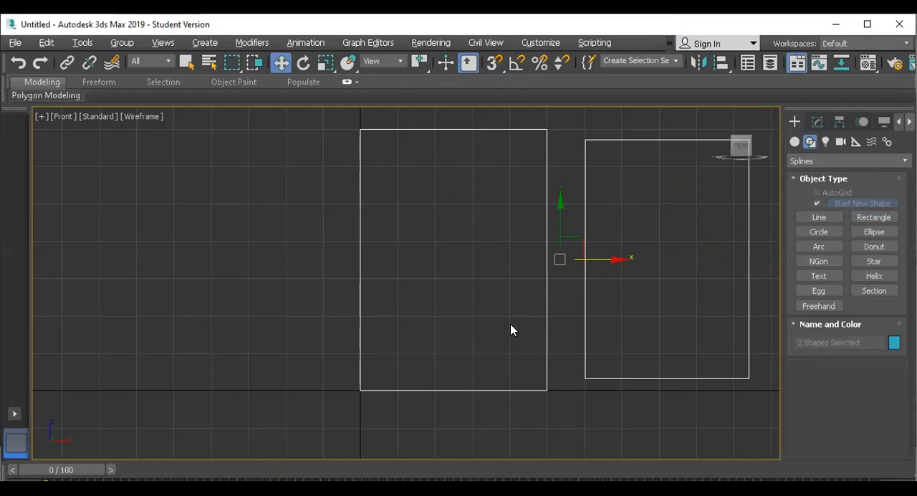
Switch to a full-size Perspective view and select only the larger magenta rectangle at the origin
{"action": "key", "text": "alt+w"}
{"action": "right_click", "coordinate": [572, 399]}
{"action": "key", "text": "alt+w"}
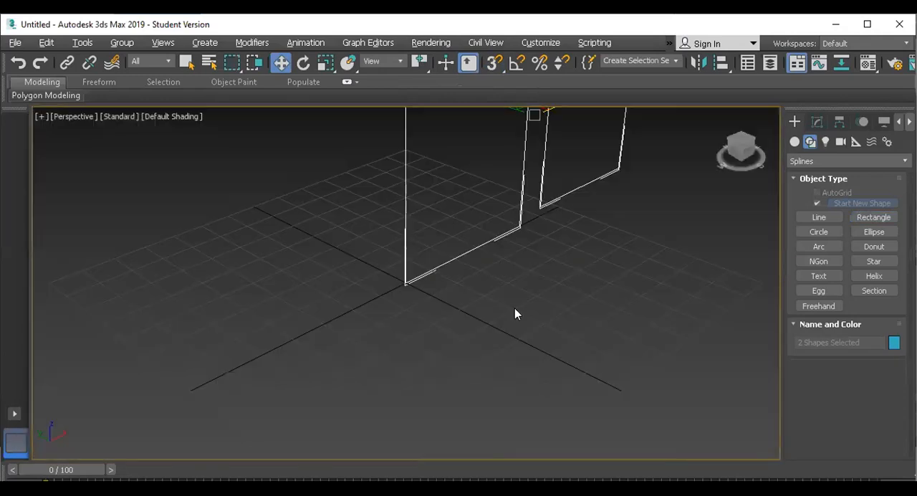
{"action": "scroll", "coordinate": [500, 266], "scroll_direction": "down", "scroll_amount": 5}
{"action": "left_click", "coordinate": [462, 254]}
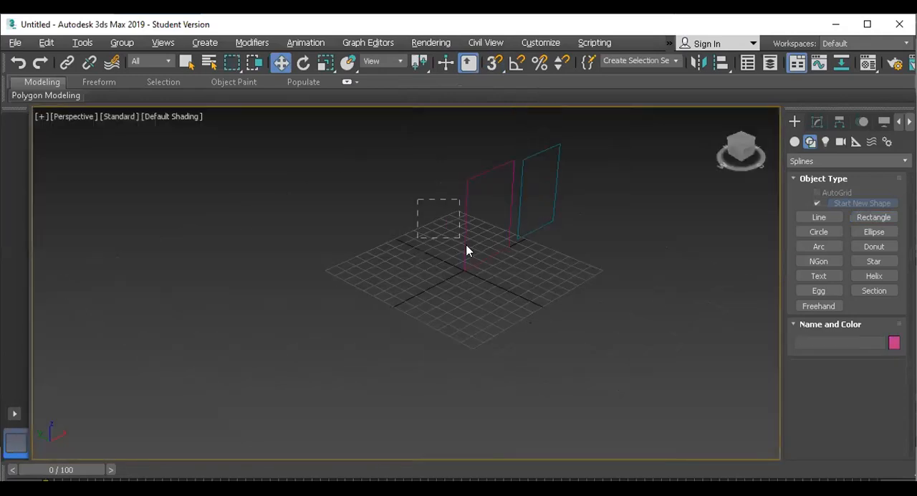
{"action": "left_click_drag", "start_coordinate": [467, 251], "coordinate": [469, 253]}
{"action": "scroll", "coordinate": [493, 250], "scroll_direction": "up", "scroll_amount": 5}
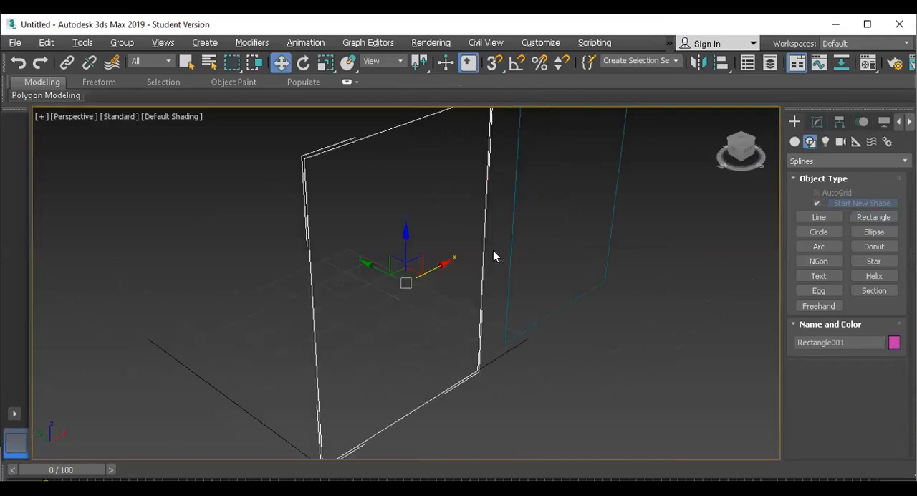
{"action": "scroll", "coordinate": [467, 309], "scroll_direction": "down", "scroll_amount": 5}
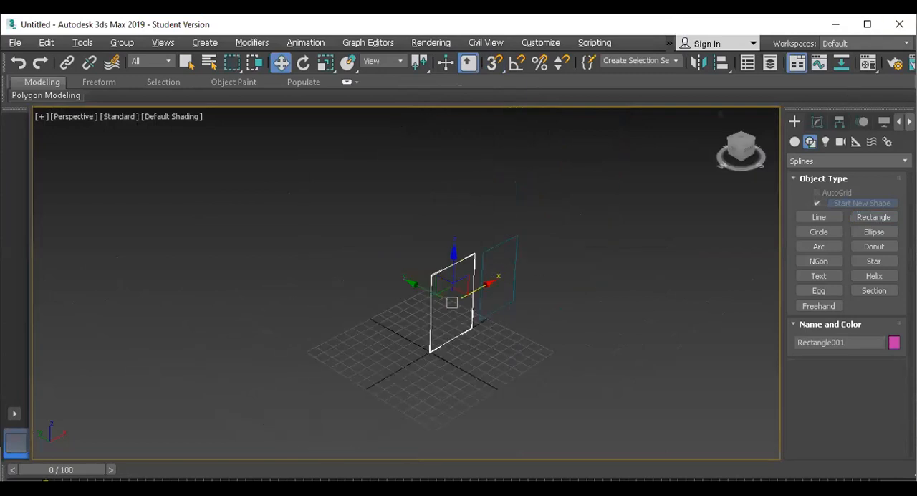
{"action": "scroll", "coordinate": [442, 356], "scroll_direction": "up", "scroll_amount": 4}
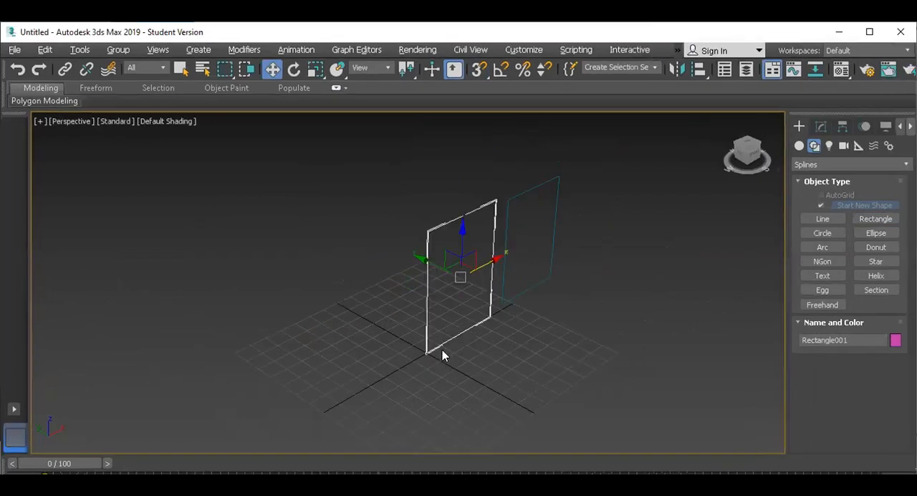
{"action": "scroll", "coordinate": [442, 350], "scroll_direction": "down", "scroll_amount": 2}
Add a Sweep modifier to the magenta rectangle
{"action": "left_click", "coordinate": [822, 124]}
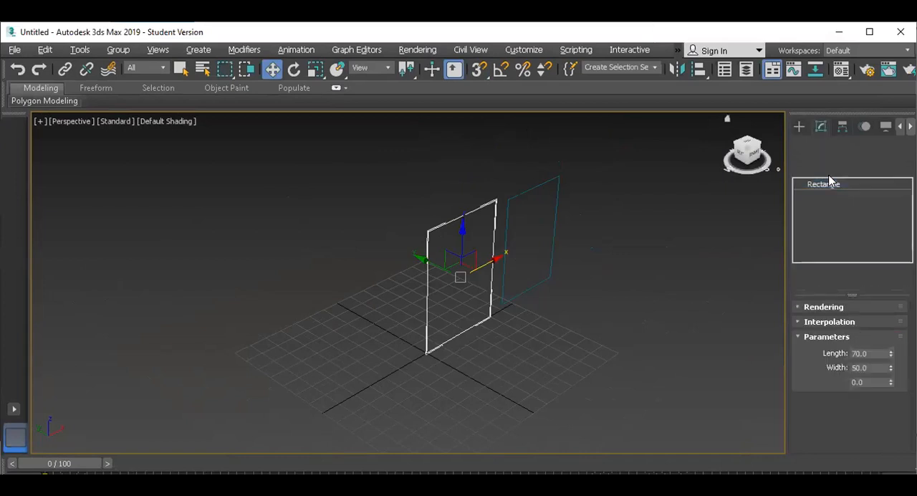
{"action": "left_click", "coordinate": [827, 165]}
{"action": "type", "text": "sw"}
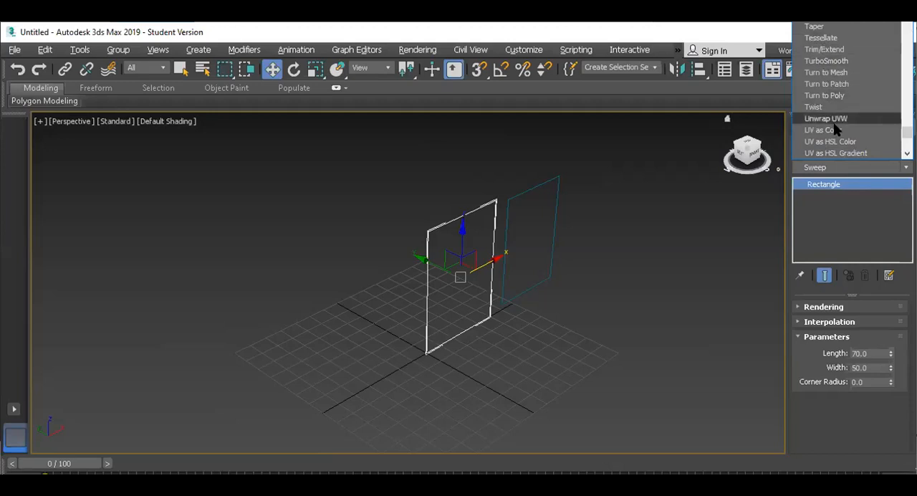
{"action": "left_click", "coordinate": [811, 166]}
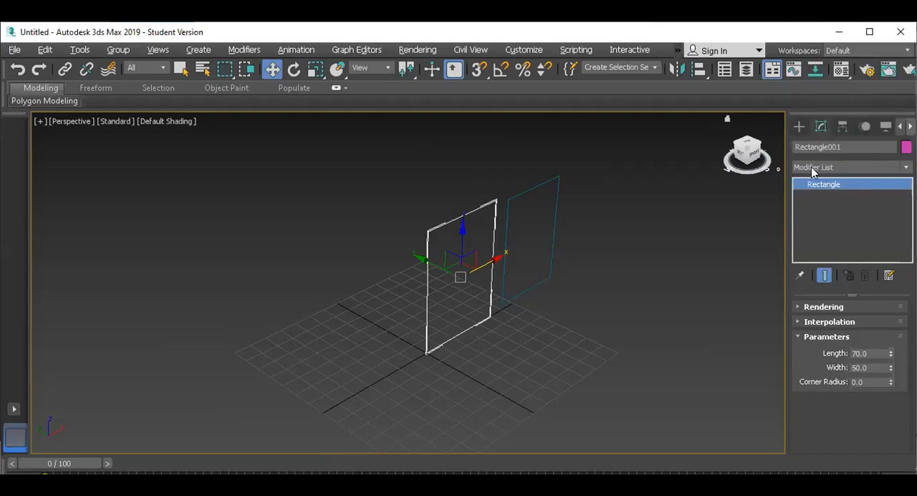
{"action": "left_click", "coordinate": [821, 169]}
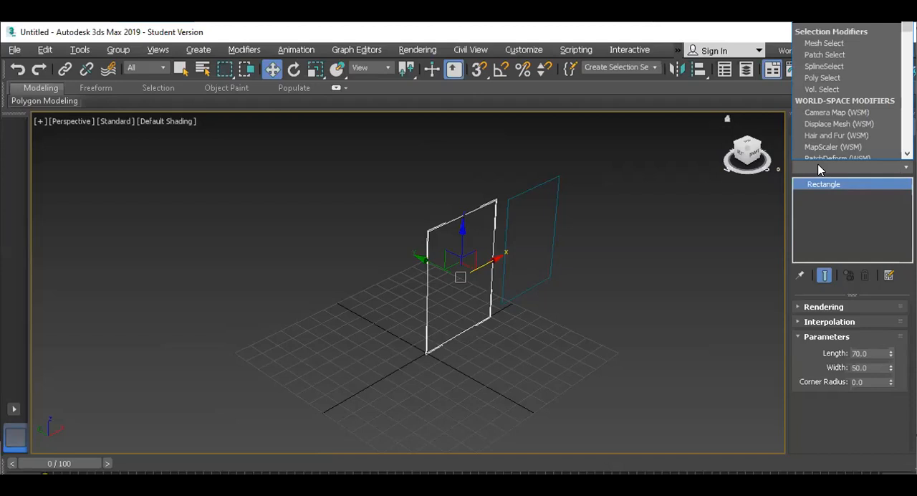
{"action": "key", "text": "s"}
{"action": "scroll", "coordinate": [846, 118], "scroll_direction": "up", "scroll_amount": 2}
{"action": "scroll", "coordinate": [846, 117], "scroll_direction": "down", "scroll_amount": 5}
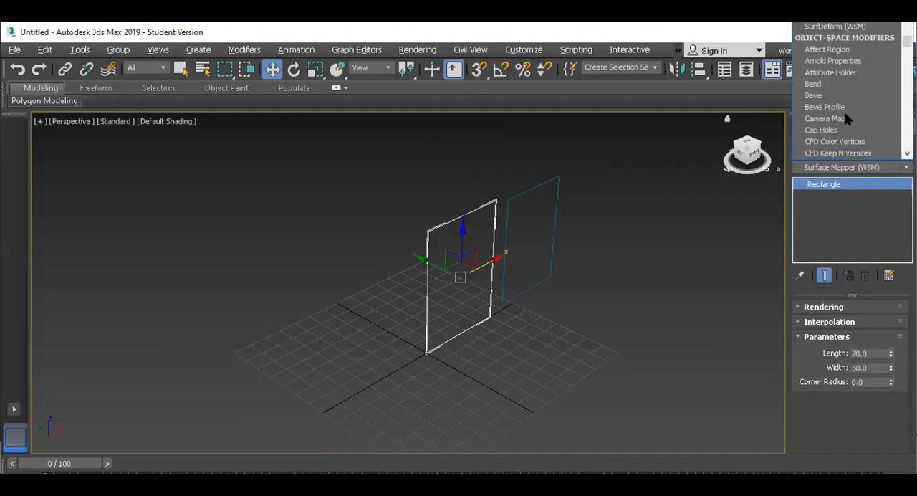
{"action": "key", "text": "s"}
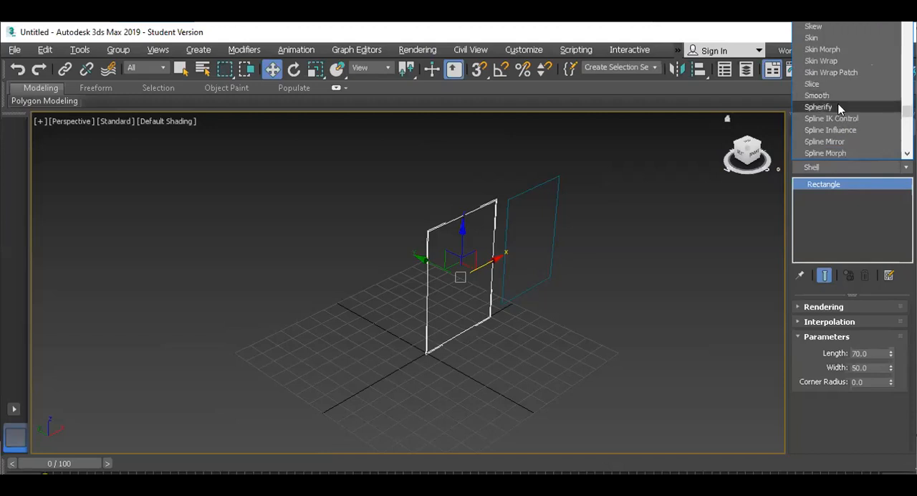
{"action": "key", "text": "w"}
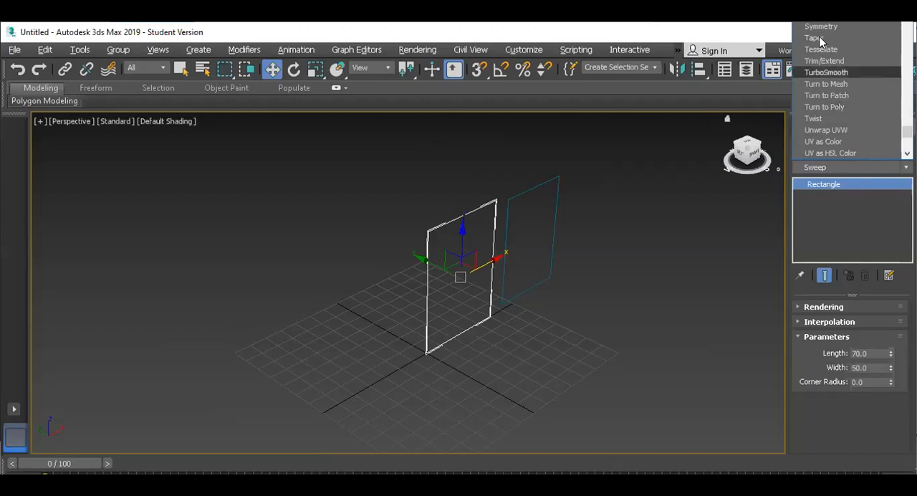
{"action": "key", "text": "Return"}
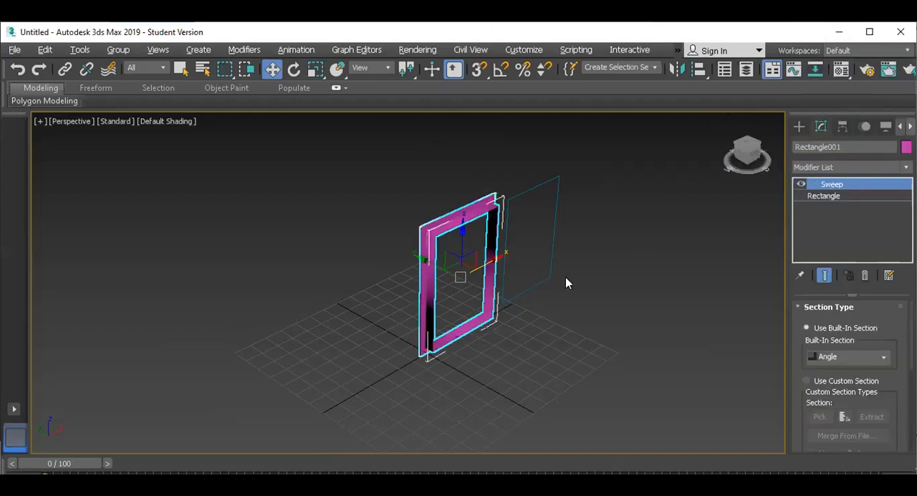
Enable the blue rectangle's spline in renderer and viewport, and set its rendered cross-section to Rectangular
{"action": "scroll", "coordinate": [487, 248], "scroll_direction": "up", "scroll_amount": 3}
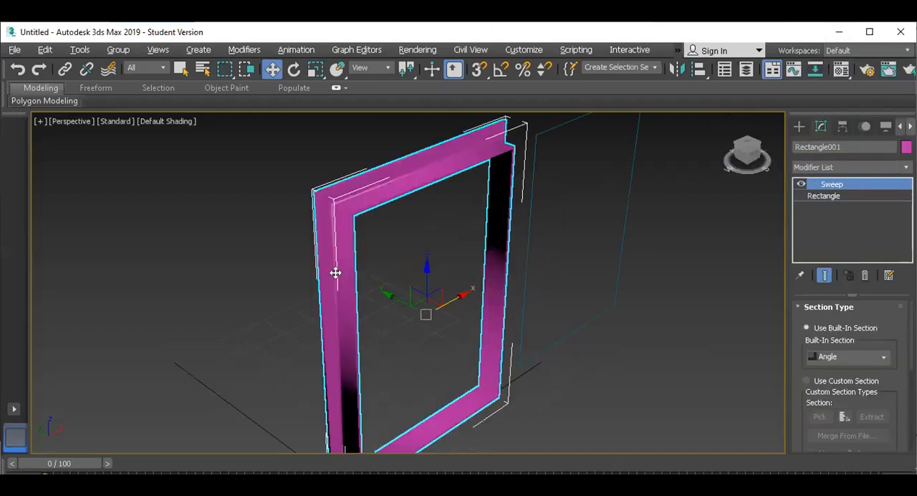
{"action": "scroll", "coordinate": [336, 272], "scroll_direction": "down", "scroll_amount": 2}
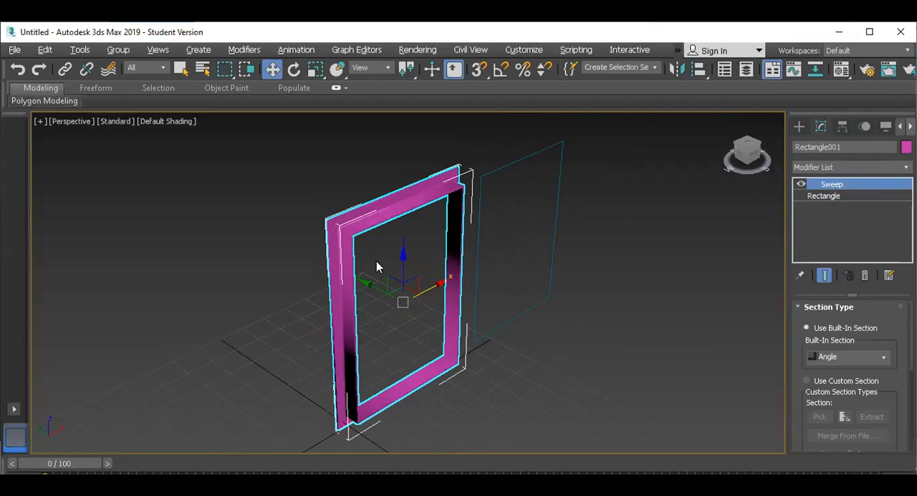
{"action": "scroll", "coordinate": [378, 265], "scroll_direction": "up", "scroll_amount": 2}
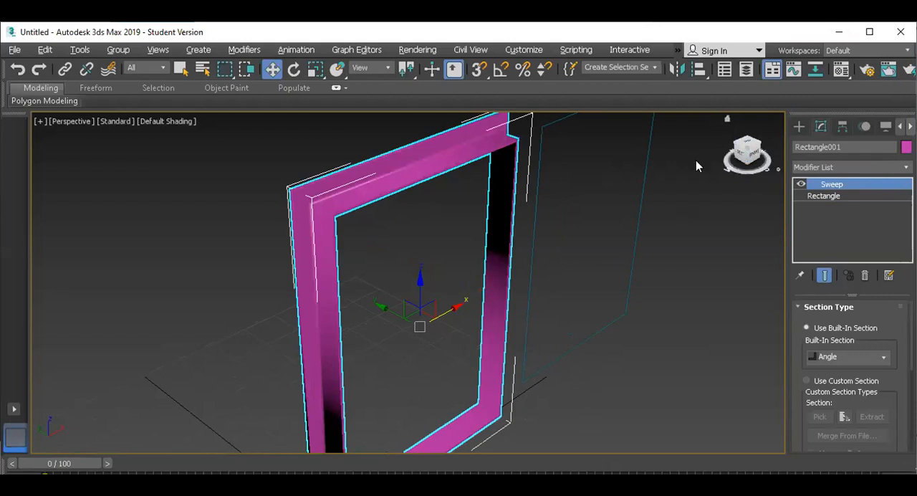
{"action": "left_click_drag", "start_coordinate": [774, 274], "coordinate": [776, 271]}
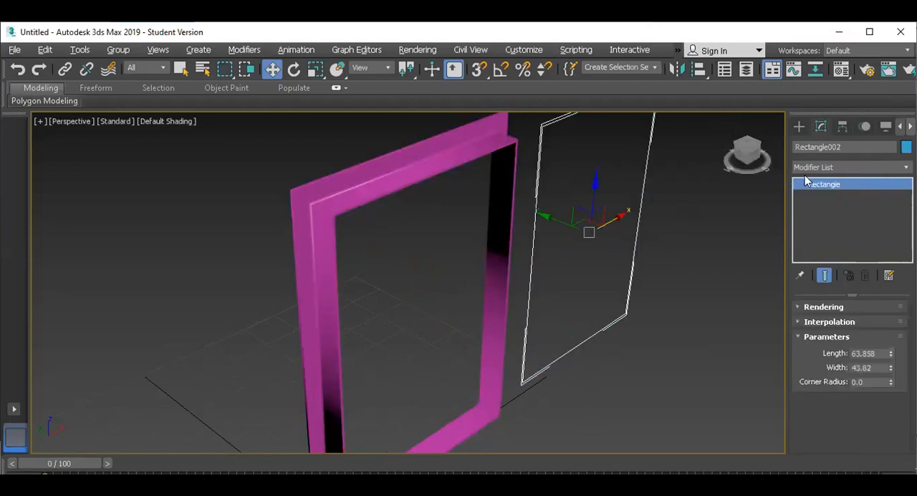
{"action": "left_click", "coordinate": [805, 307]}
{"action": "left_click", "coordinate": [803, 321]}
{"action": "left_click", "coordinate": [802, 331]}
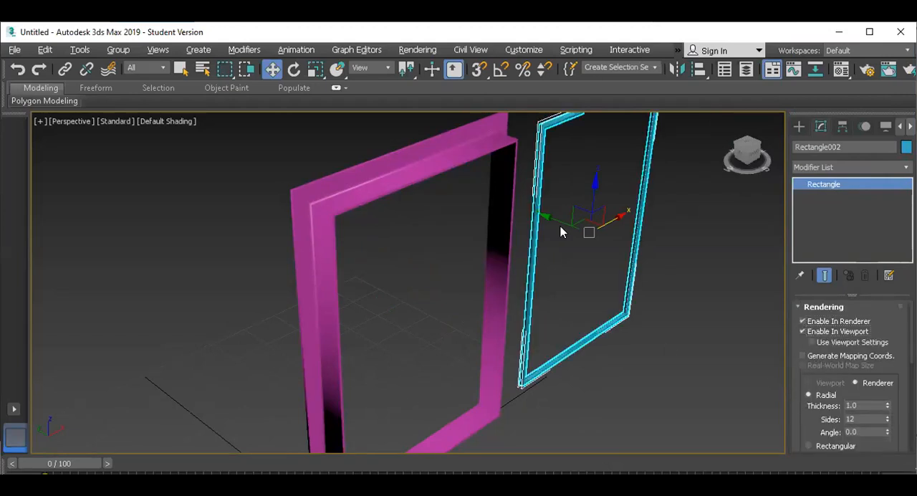
{"action": "scroll", "coordinate": [537, 121], "scroll_direction": "up", "scroll_amount": 5}
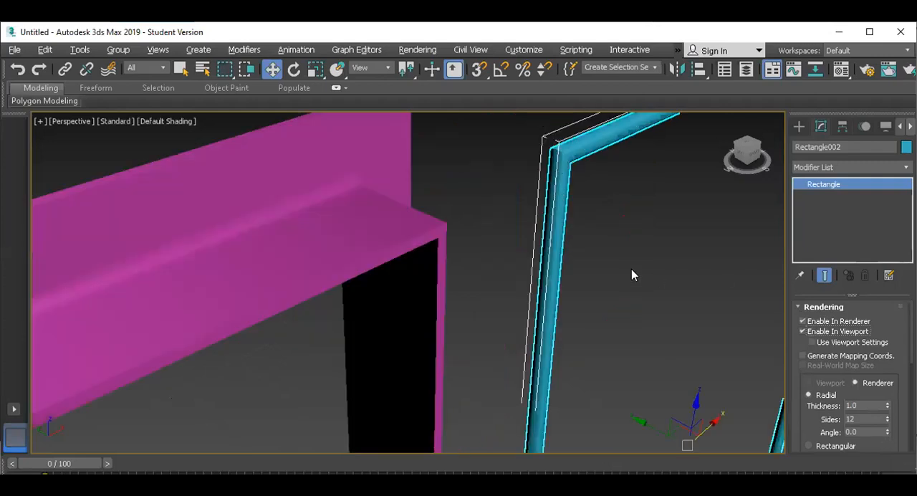
{"action": "scroll", "coordinate": [631, 274], "scroll_direction": "down", "scroll_amount": 5}
{"action": "scroll", "coordinate": [809, 398], "scroll_direction": "down", "scroll_amount": 3}
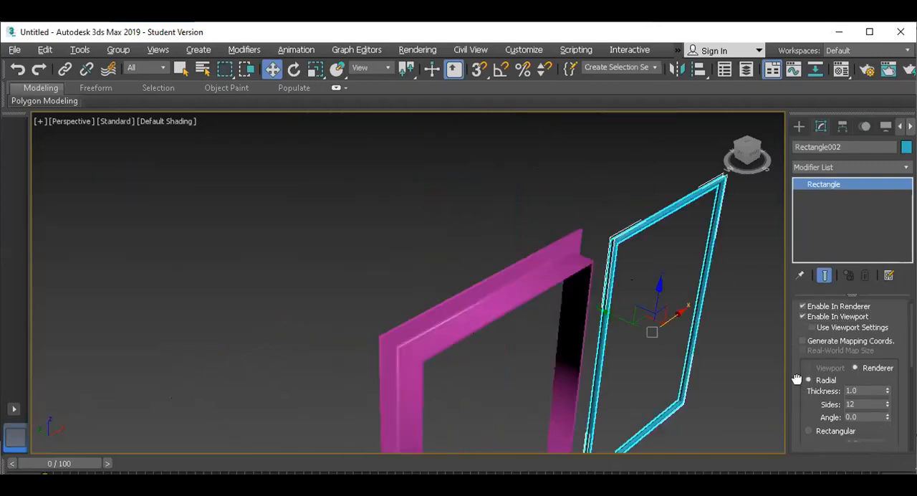
{"action": "left_click", "coordinate": [809, 368]}
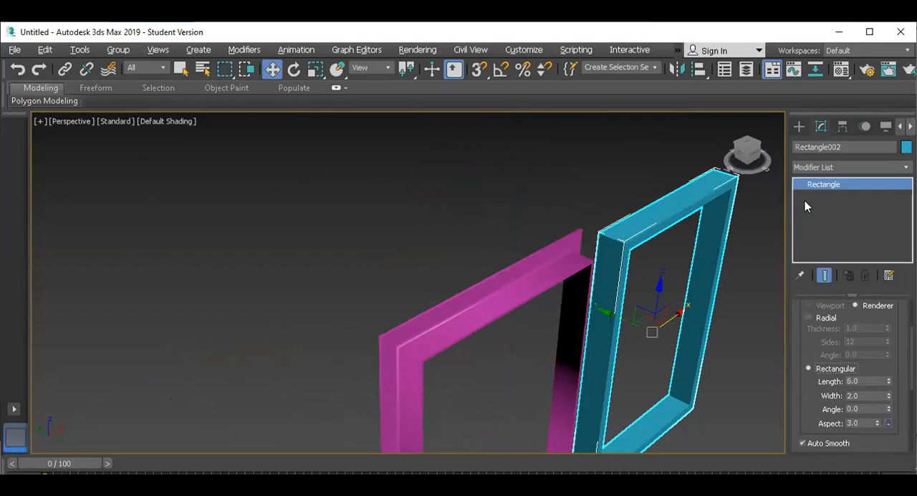
Try the Bar, Channel and Cylinder built-in sections on the magenta frame's Sweep modifier
{"action": "left_click", "coordinate": [519, 295]}
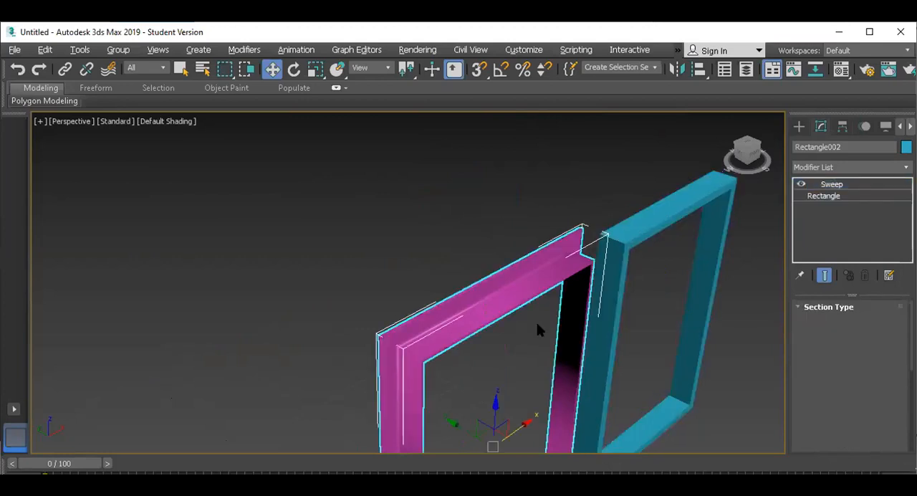
{"action": "scroll", "coordinate": [450, 293], "scroll_direction": "down", "scroll_amount": 5}
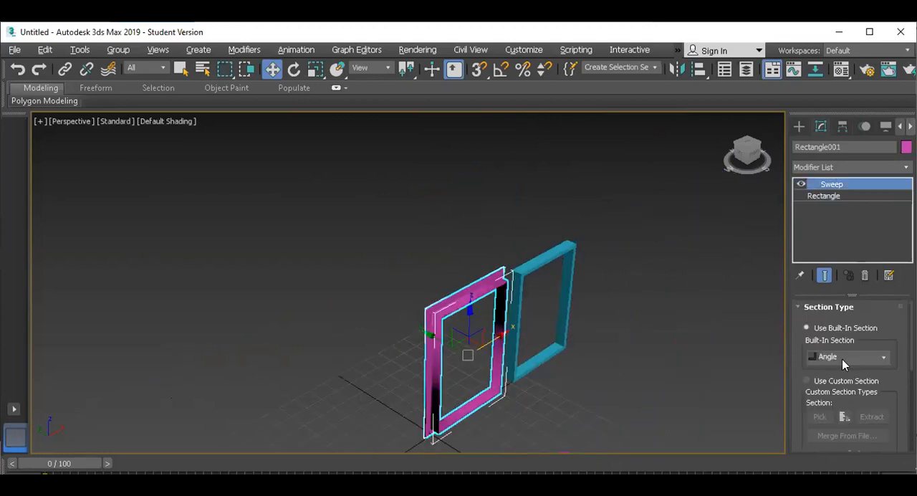
{"action": "left_click", "coordinate": [885, 361]}
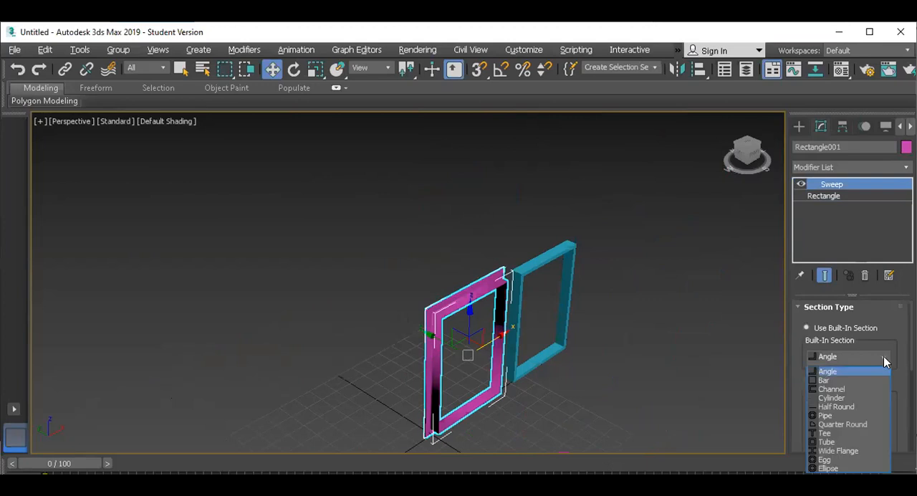
{"action": "left_click", "coordinate": [851, 381]}
{"action": "scroll", "coordinate": [478, 392], "scroll_direction": "up", "scroll_amount": 5}
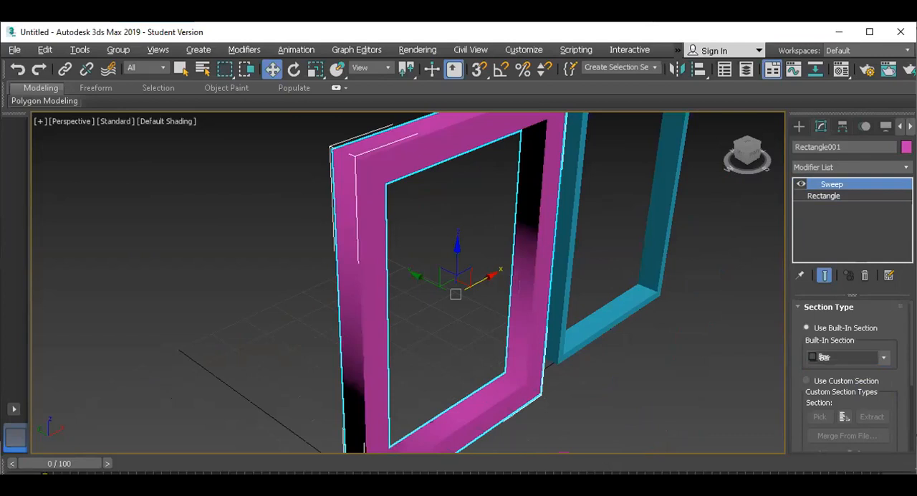
{"action": "left_click", "coordinate": [877, 358]}
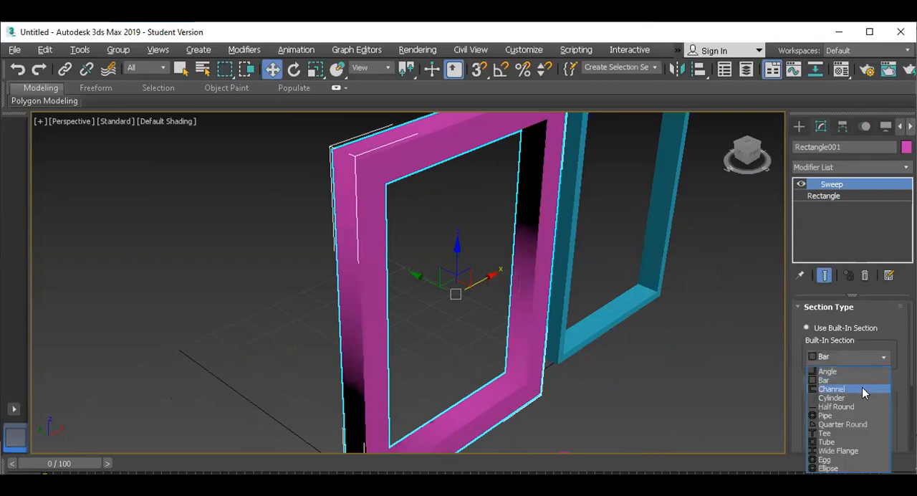
{"action": "left_click", "coordinate": [862, 388]}
{"action": "left_click", "coordinate": [848, 358]}
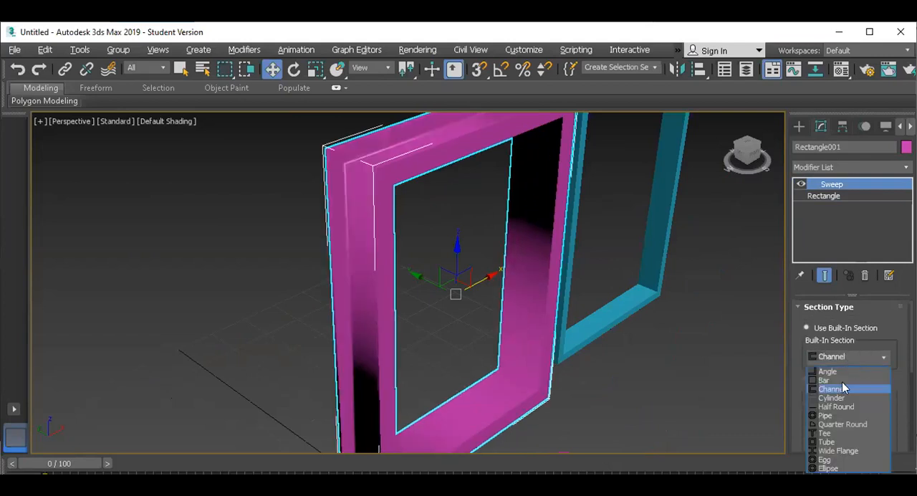
{"action": "left_click", "coordinate": [838, 398]}
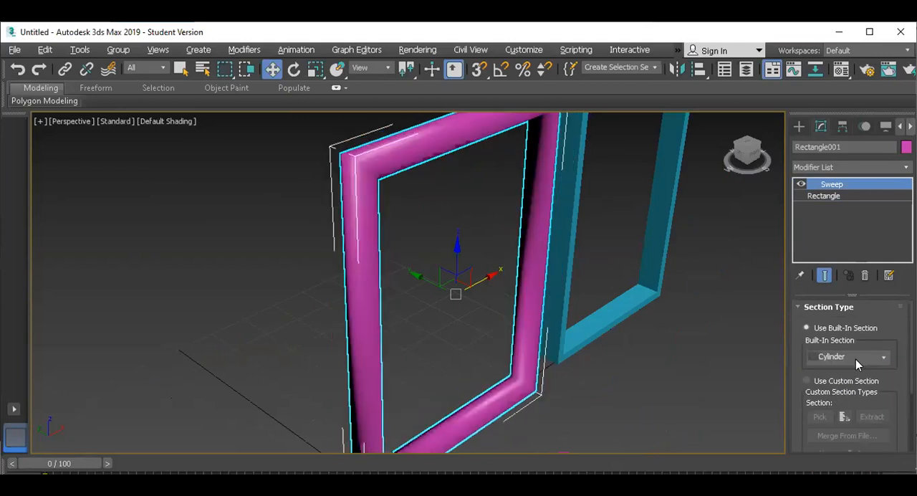
Try the Half Round, Pipe and Tube built-in sections on the magenta frame's Sweep, and return it to Angle
{"action": "left_click", "coordinate": [856, 358]}
{"action": "left_click", "coordinate": [851, 406]}
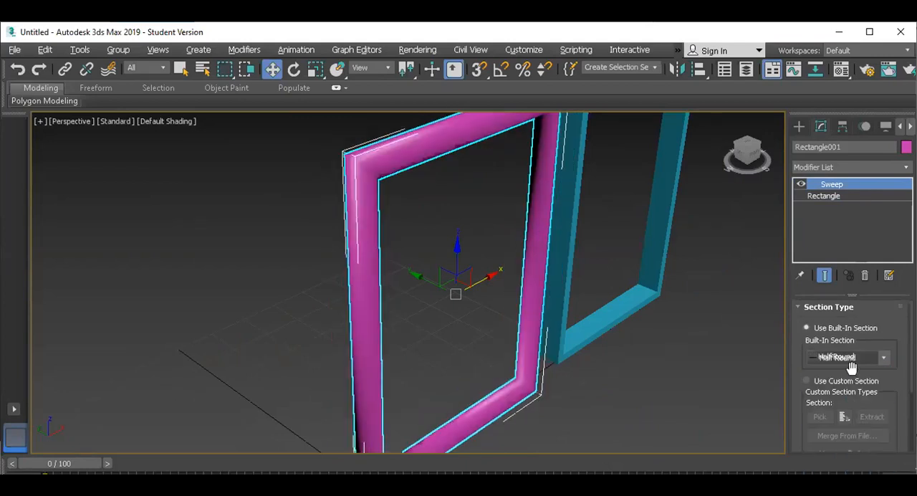
{"action": "left_click", "coordinate": [853, 360]}
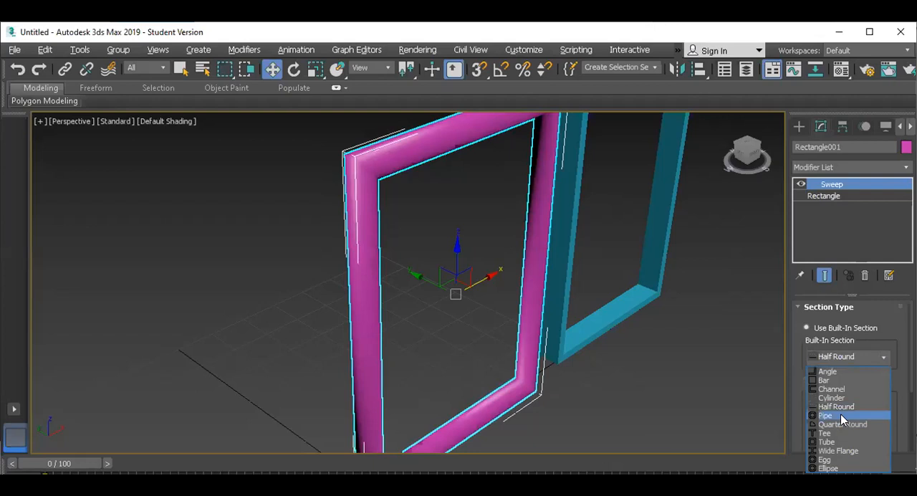
{"action": "left_click", "coordinate": [843, 416]}
{"action": "left_click", "coordinate": [884, 358]}
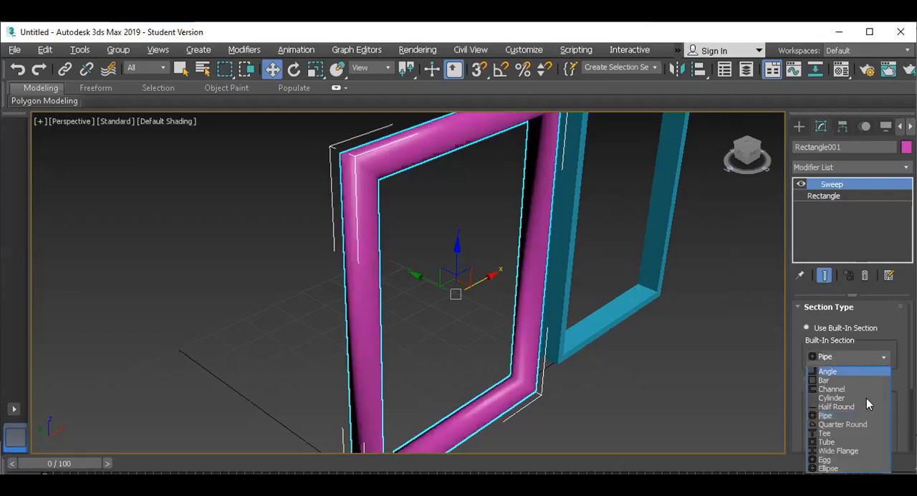
{"action": "left_click", "coordinate": [857, 438]}
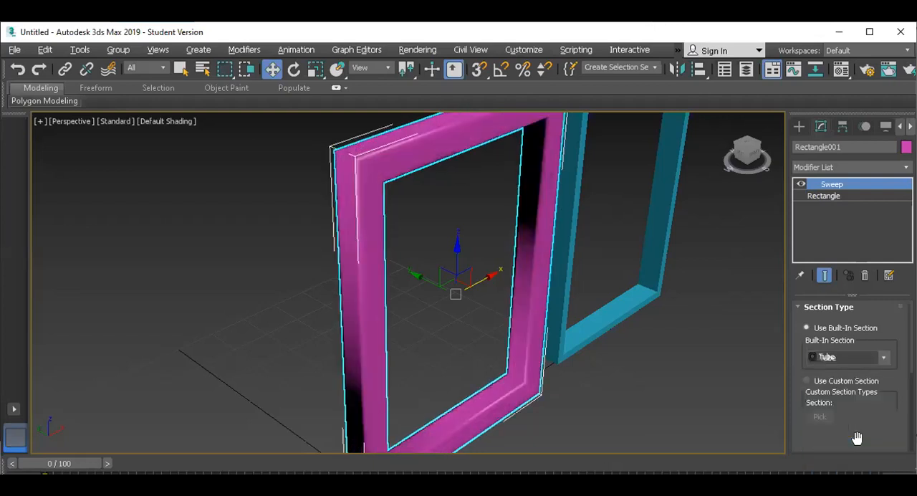
{"action": "left_click", "coordinate": [855, 359]}
{"action": "left_click", "coordinate": [852, 373]}
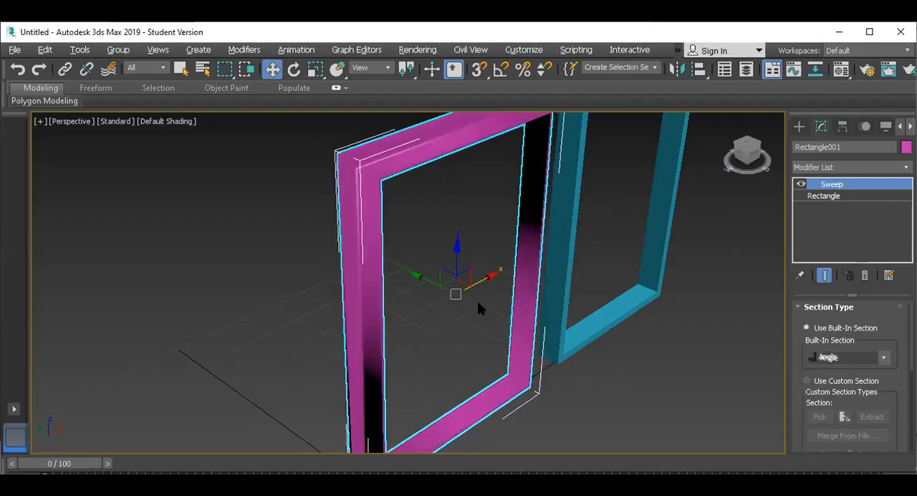
{"action": "scroll", "coordinate": [453, 282], "scroll_direction": "down", "scroll_amount": 3}
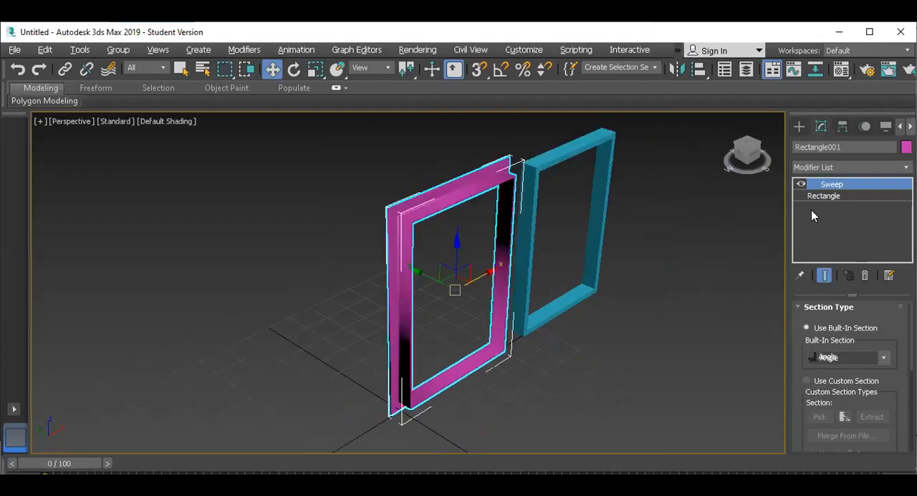
Turn off Enable In Renderer and Enable In Viewport for the blue rectangle's spline
{"action": "left_click", "coordinate": [595, 248]}
{"action": "scroll", "coordinate": [810, 331], "scroll_direction": "up", "scroll_amount": 2}
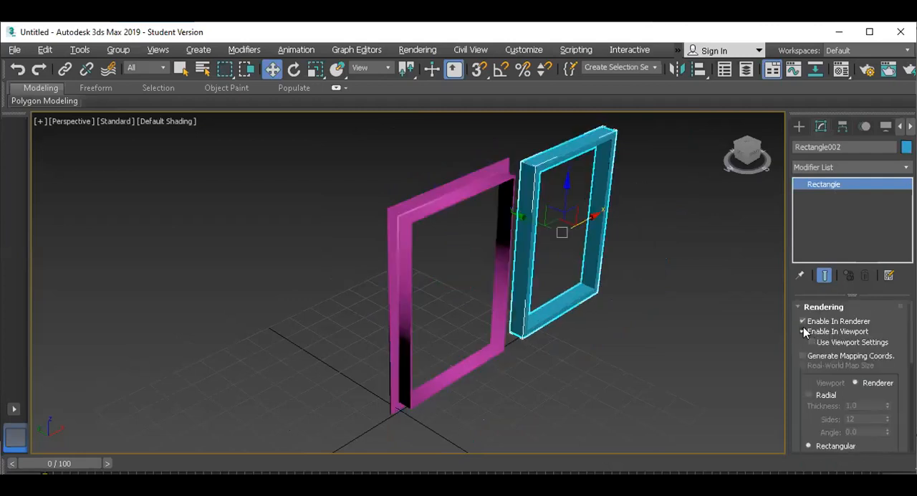
{"action": "left_click", "coordinate": [810, 332]}
{"action": "left_click", "coordinate": [647, 346]}
{"action": "left_click_drag", "start_coordinate": [624, 232], "coordinate": [569, 270]}
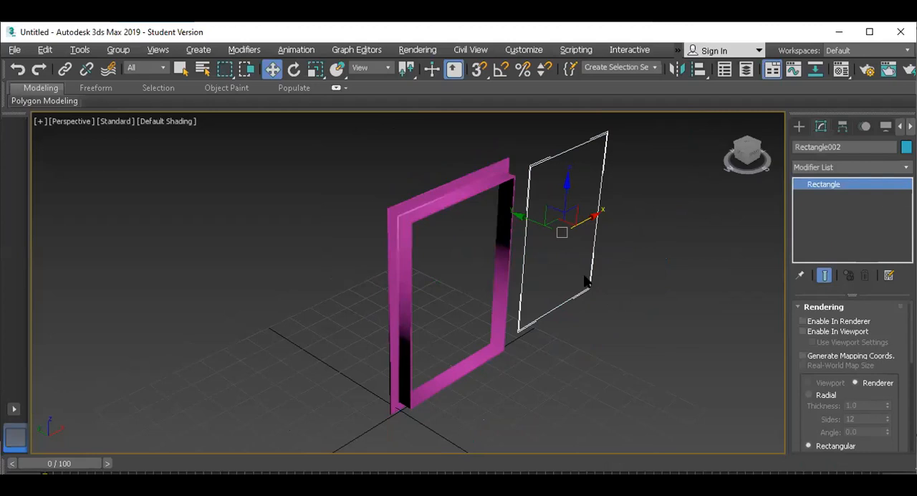
Copy the Sweep modifier from the magenta frame and paste it onto the blue rectangle
{"action": "key", "text": "alt+w"}
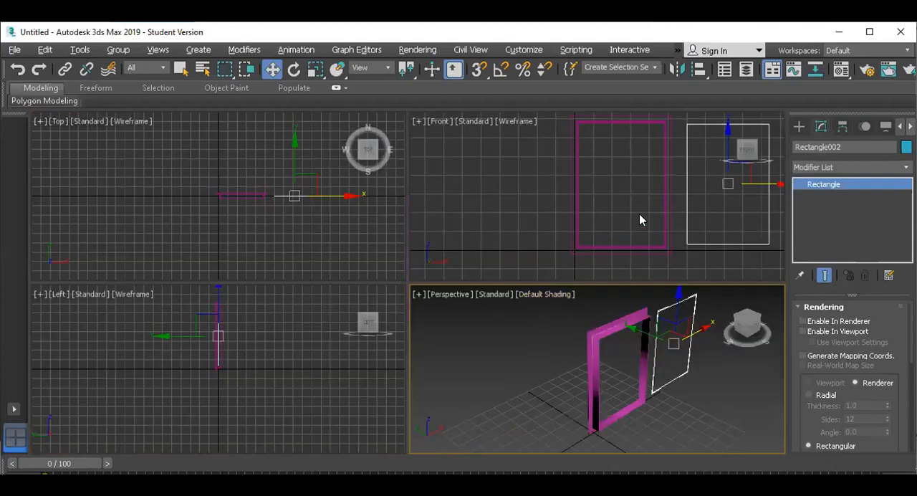
{"action": "left_click", "coordinate": [609, 326]}
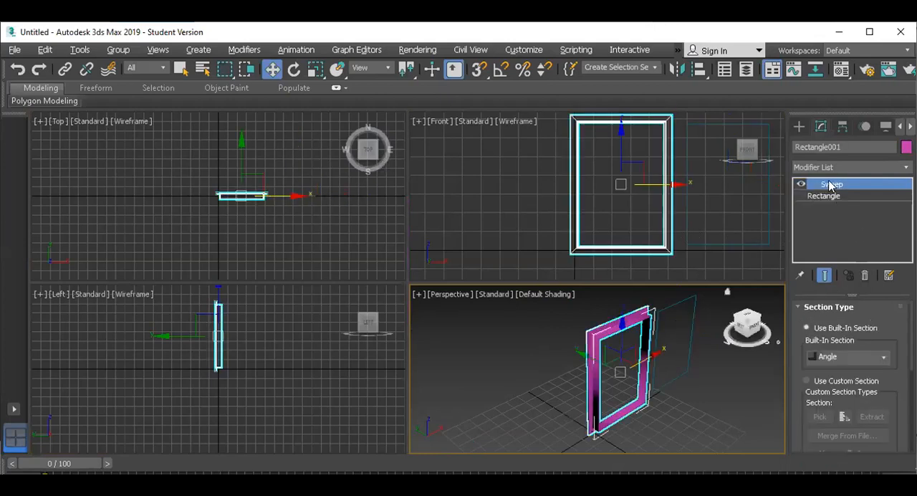
{"action": "right_click", "coordinate": [830, 186]}
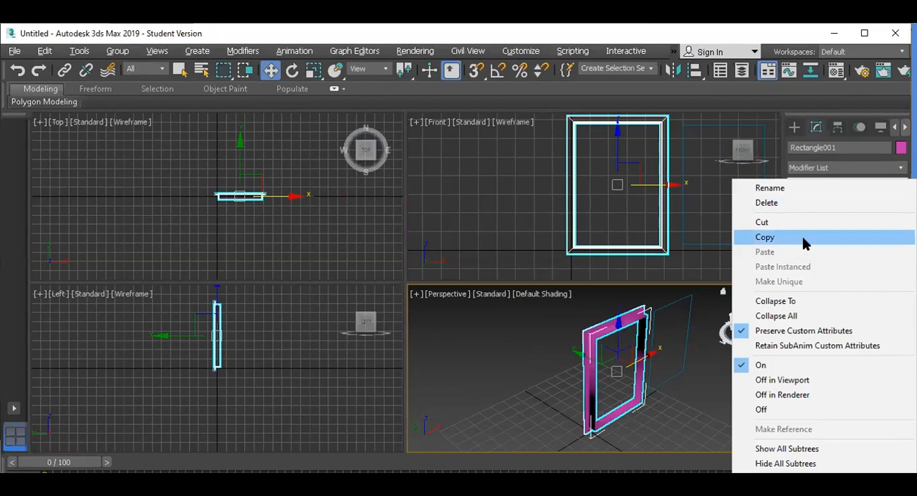
{"action": "left_click", "coordinate": [803, 238]}
{"action": "left_click", "coordinate": [691, 321]}
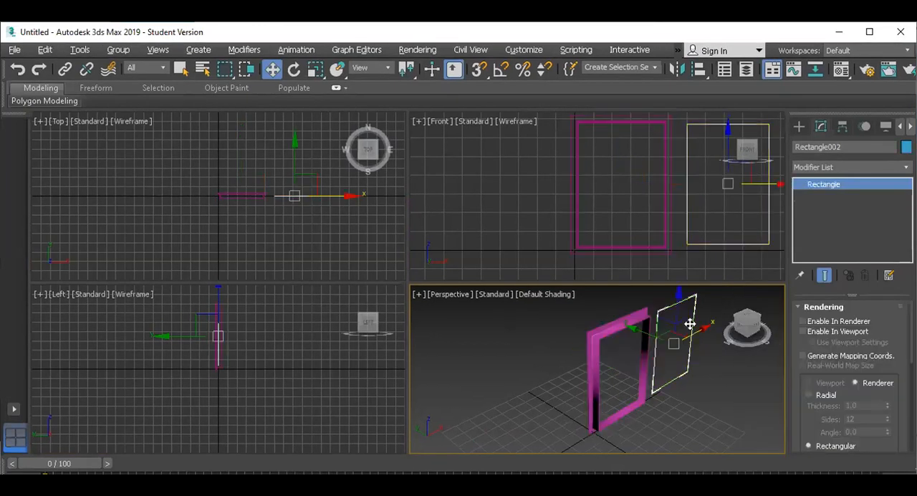
{"action": "key", "text": "alt+w"}
{"action": "right_click", "coordinate": [812, 185]}
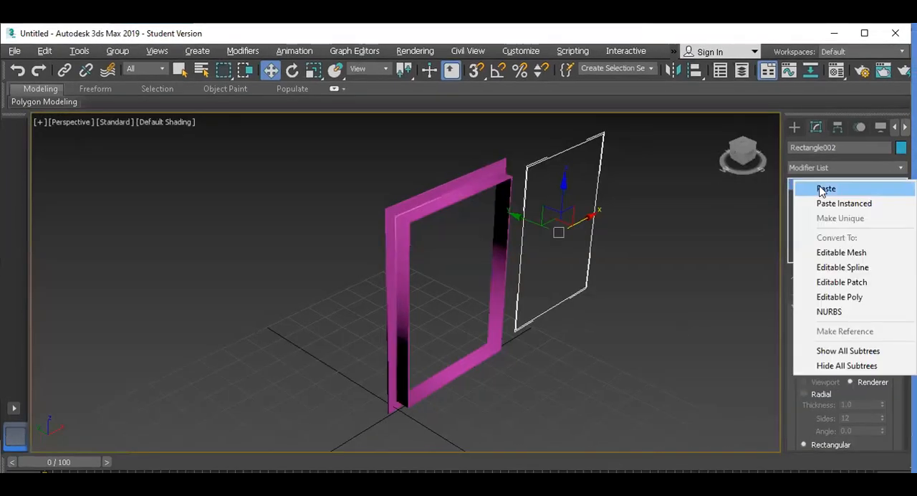
{"action": "left_click", "coordinate": [823, 190]}
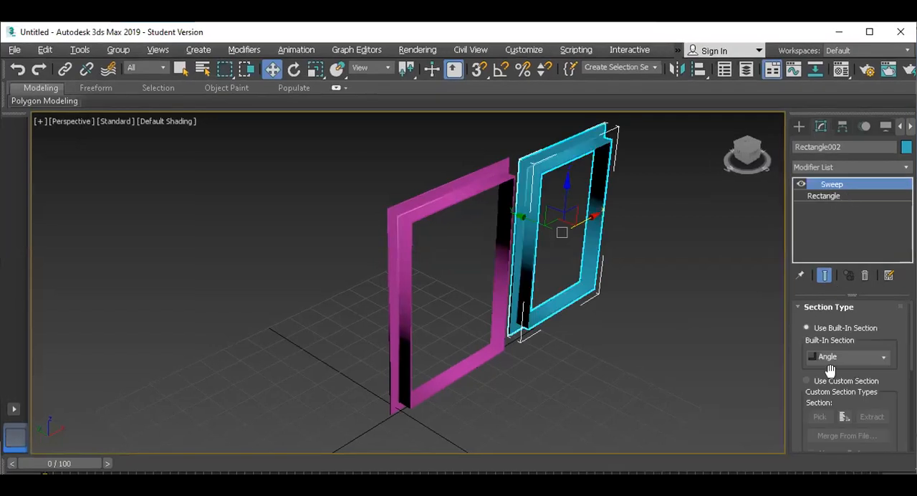
Set the blue frame's Sweep section to Bar with length 2 and width 2
{"action": "left_click", "coordinate": [852, 356]}
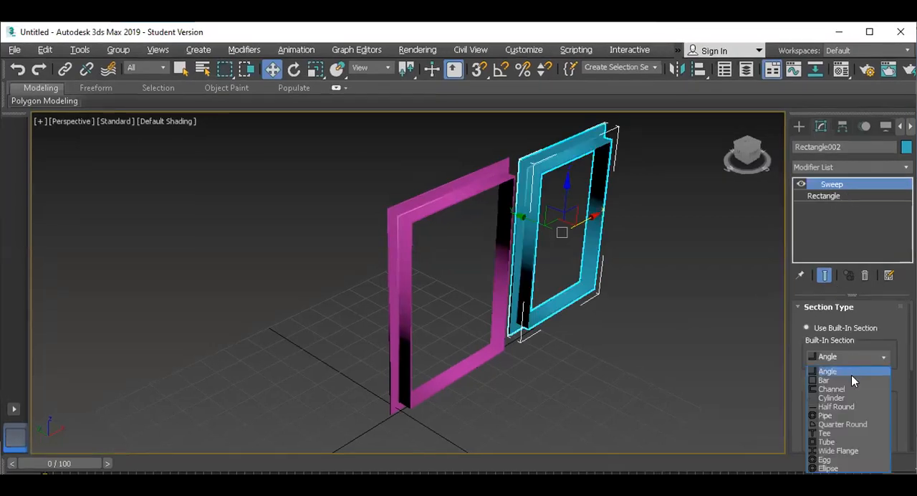
{"action": "left_click", "coordinate": [851, 379]}
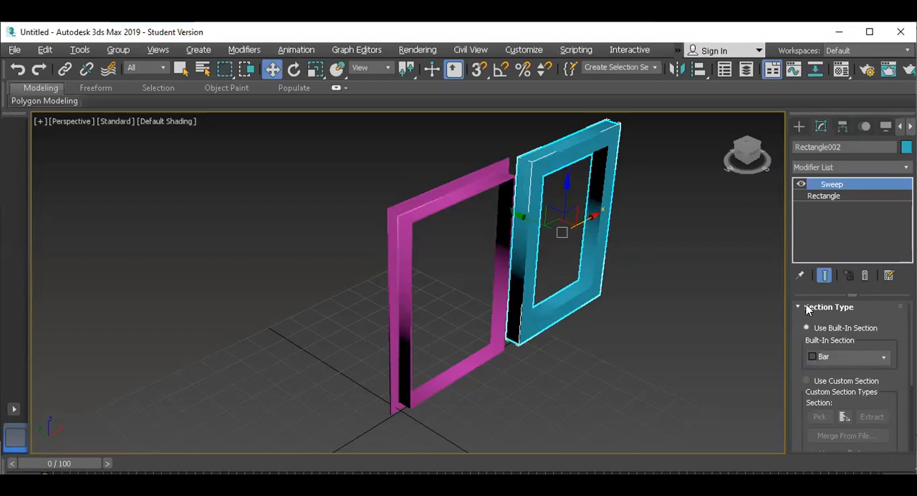
{"action": "scroll", "coordinate": [796, 316], "scroll_direction": "down", "scroll_amount": 5}
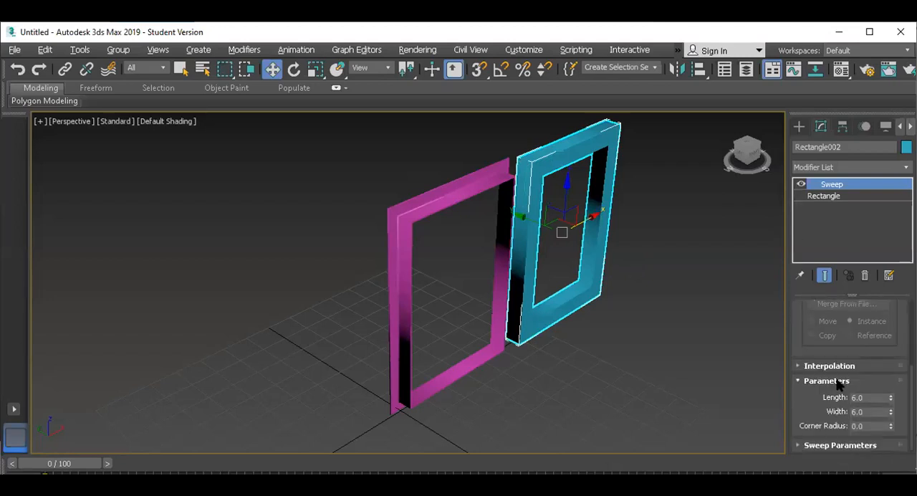
{"action": "left_click_drag", "start_coordinate": [866, 398], "coordinate": [795, 398]}
{"action": "type", "text": "2"}
{"action": "key", "text": "Tab"}
{"action": "type", "text": "2"}
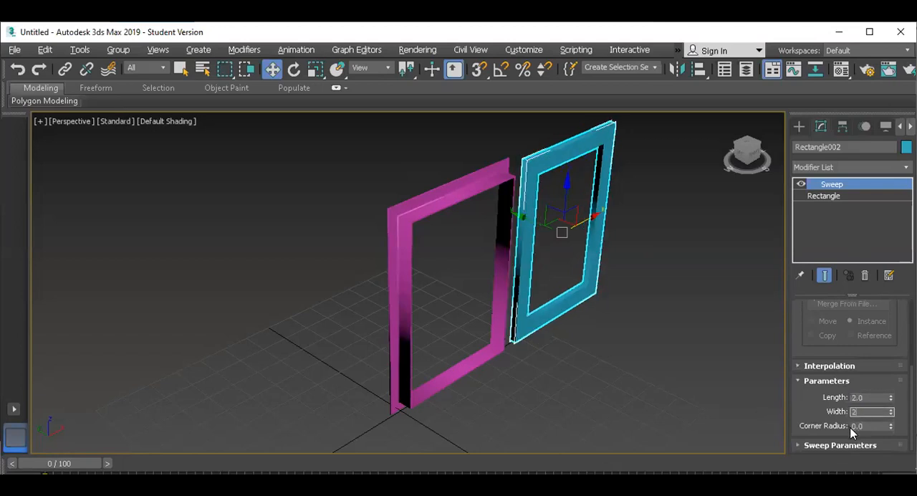
{"action": "key", "text": "Return"}
{"action": "left_click", "coordinate": [645, 299]}
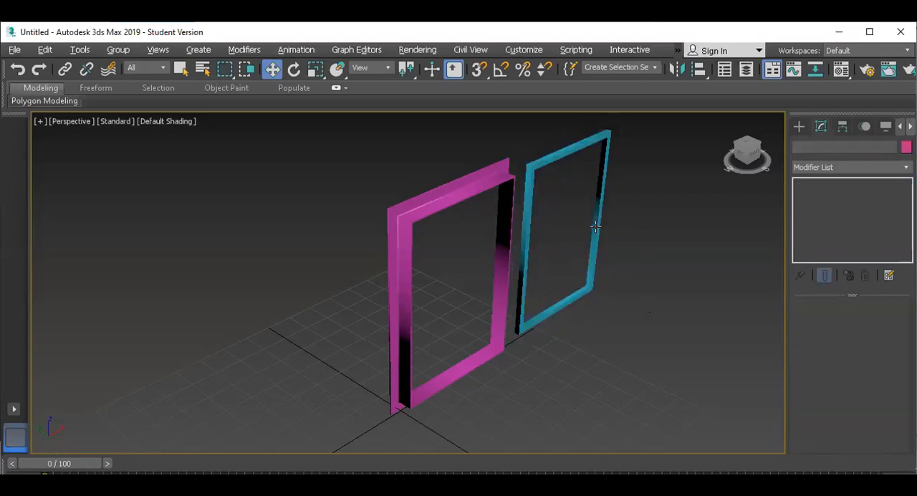
Align the blue frame center to center with the magenta frame in X, Y and Z position
{"action": "left_click", "coordinate": [597, 228]}
{"action": "key", "text": "alt+a"}
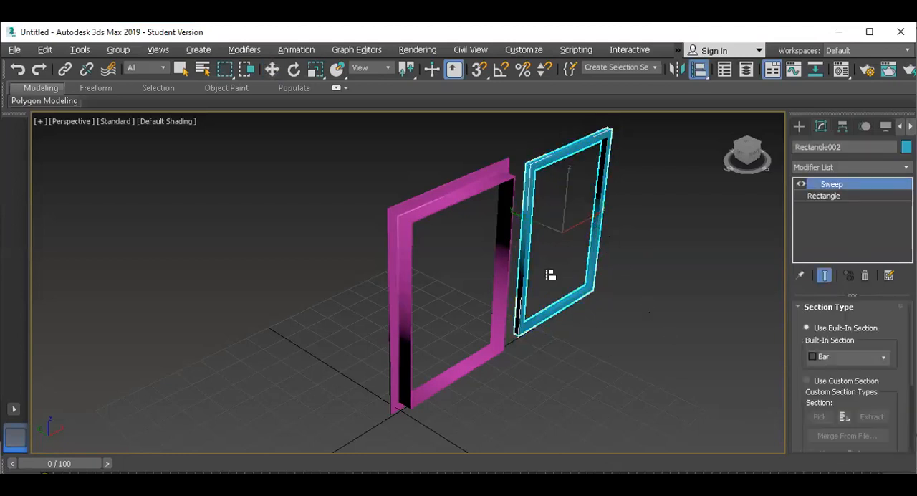
{"action": "left_click", "coordinate": [416, 205]}
{"action": "left_click", "coordinate": [396, 144]}
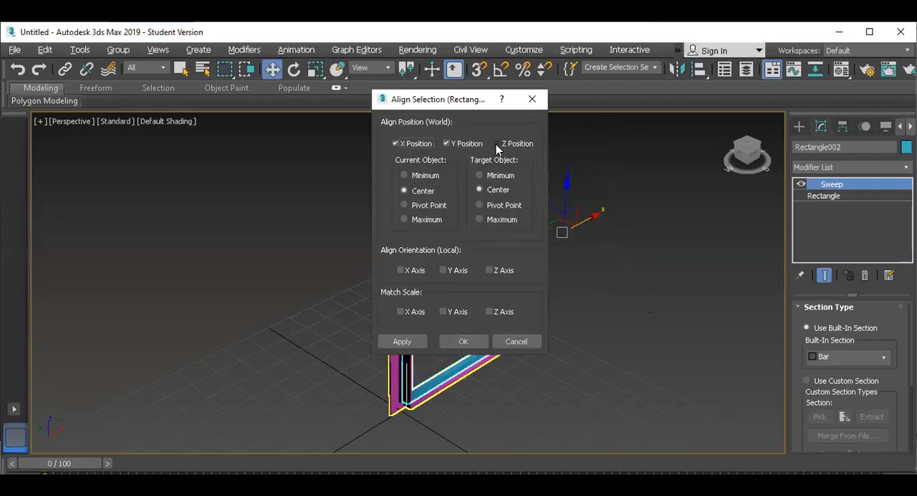
{"action": "left_click", "coordinate": [497, 144]}
{"action": "left_click", "coordinate": [465, 343]}
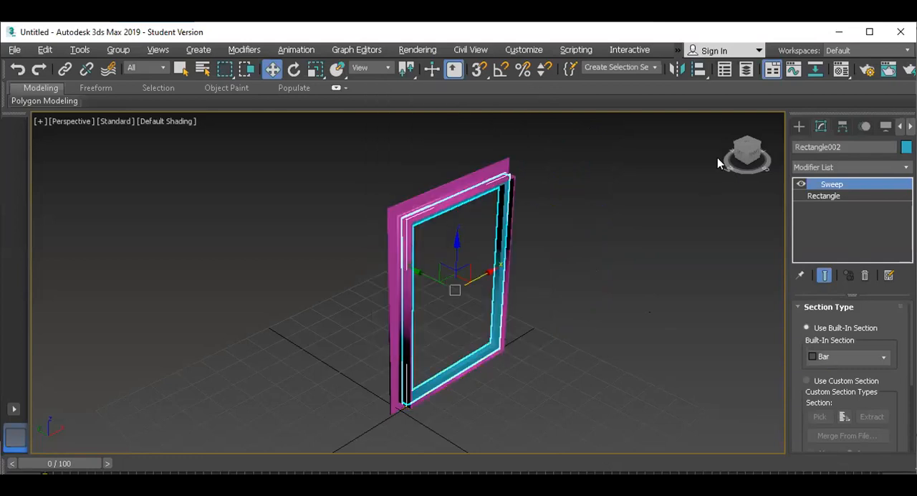
Isolate the blue frame and show it in a maximized Front view
{"action": "mouse_move", "coordinate": [737, 143]}
{"action": "left_mouse_down"}
{"action": "mouse_move", "coordinate": [761, 132]}
{"action": "mouse_move", "coordinate": [784, 149]}
{"action": "mouse_move", "coordinate": [815, 126]}
{"action": "mouse_move", "coordinate": [801, 152]}
{"action": "mouse_move", "coordinate": [775, 137]}
{"action": "mouse_move", "coordinate": [749, 149]}
{"action": "left_mouse_up"}
{"action": "scroll", "coordinate": [693, 299], "scroll_direction": "up", "scroll_amount": 5}
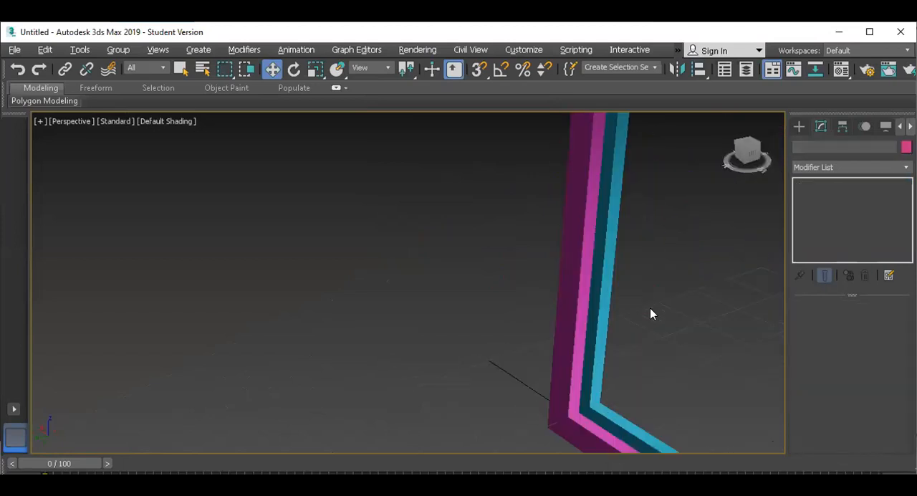
{"action": "left_click", "coordinate": [600, 306]}
{"action": "scroll", "coordinate": [602, 306], "scroll_direction": "down", "scroll_amount": 8}
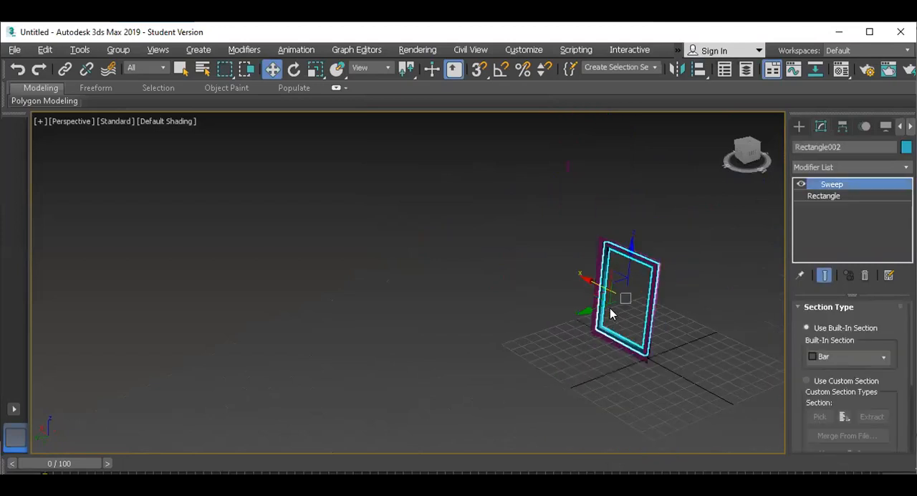
{"action": "scroll", "coordinate": [609, 315], "scroll_direction": "up", "scroll_amount": 5}
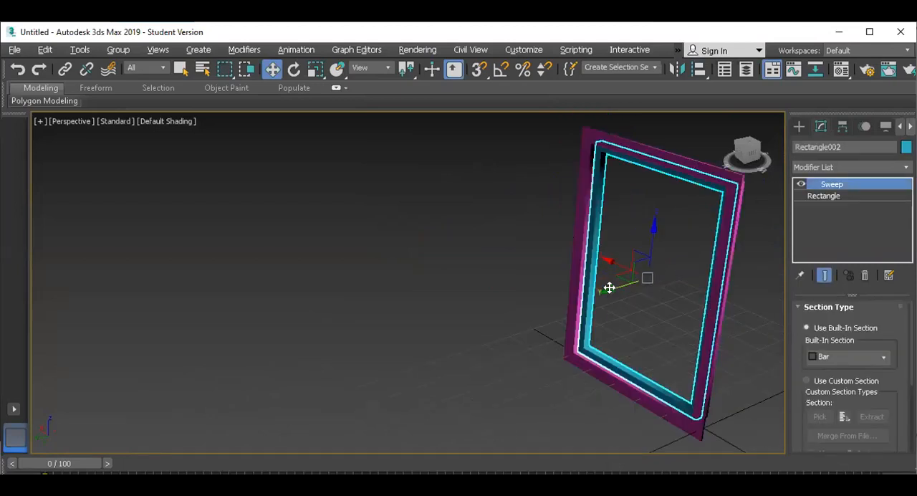
{"action": "key", "text": "z"}
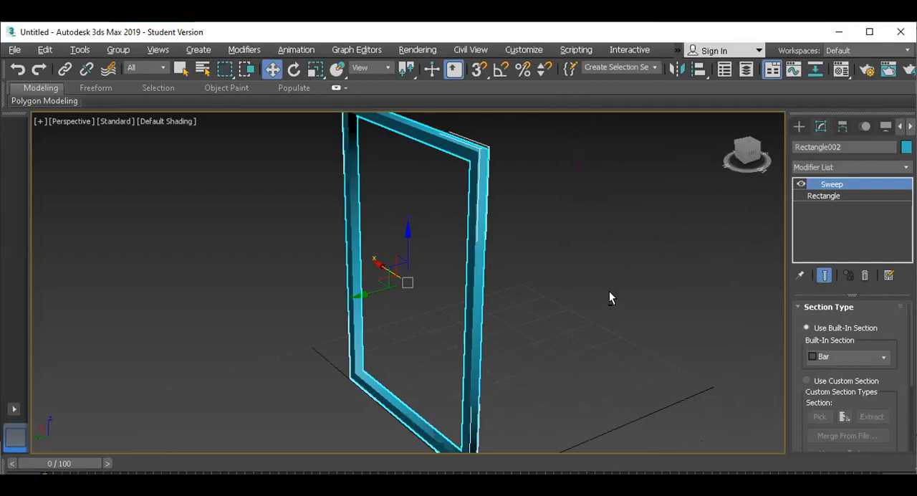
{"action": "key", "text": "alt+w"}
{"action": "key", "text": "alt+w"}
{"action": "scroll", "coordinate": [505, 222], "scroll_direction": "up", "scroll_amount": 2}
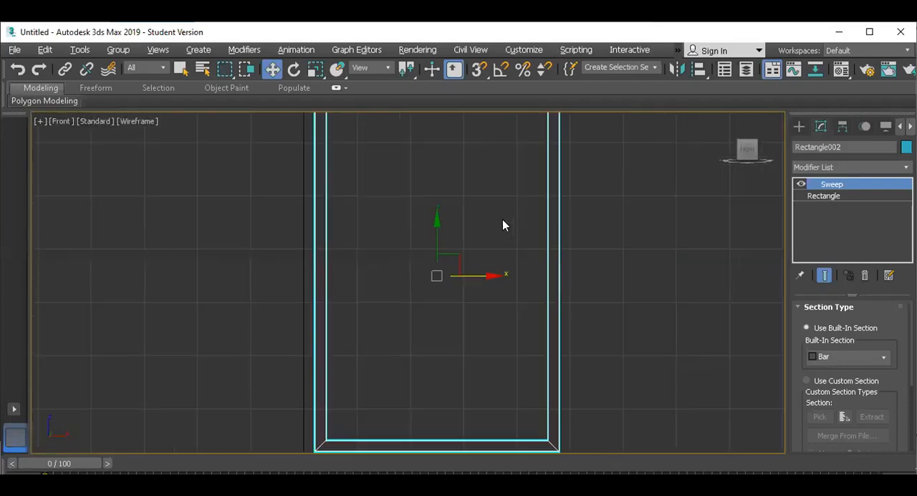
Switch off the Sweep modifier on the blue frame and delete it from the stack
{"action": "left_click", "coordinate": [802, 185]}
{"action": "scroll", "coordinate": [515, 237], "scroll_direction": "down", "scroll_amount": 2}
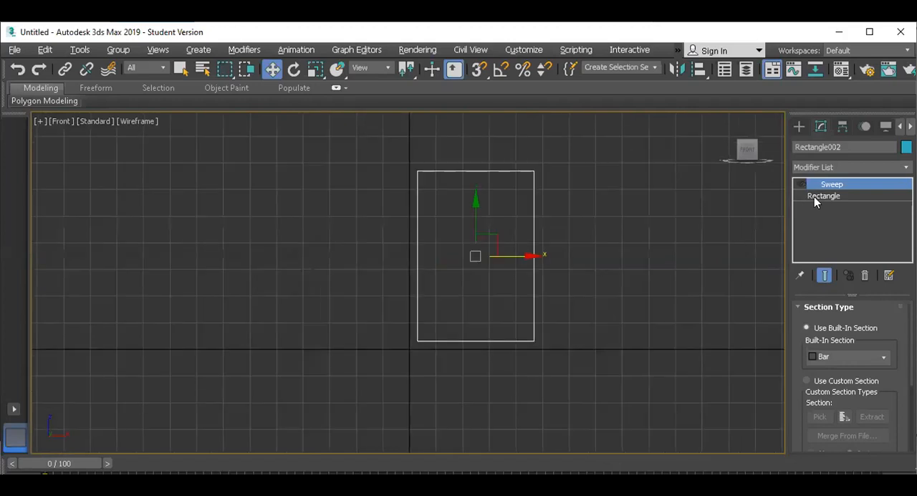
{"action": "left_click", "coordinate": [863, 276]}
Examine the window's horizontal and vertical bars in the reference photo, and return to the blue rectangle in 3ds Max
{"action": "scroll", "coordinate": [435, 212], "scroll_direction": "up", "scroll_amount": 1}
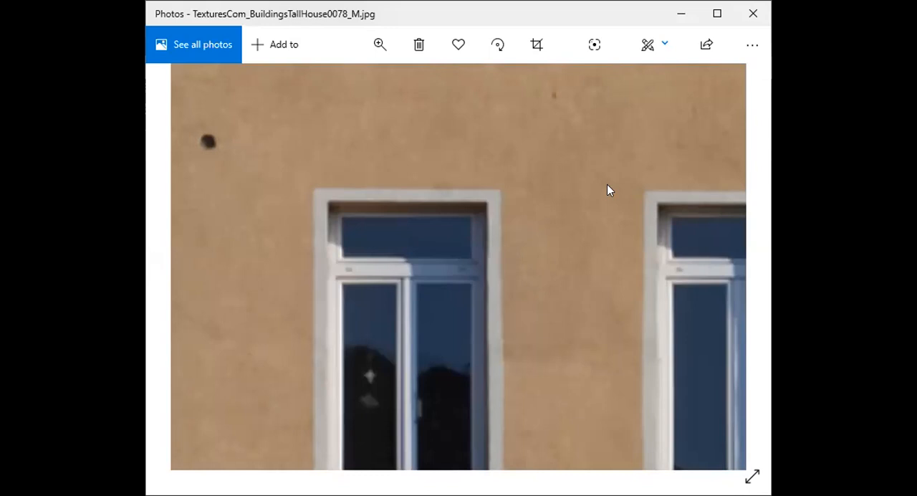
{"action": "key", "text": "alt+Tab"}
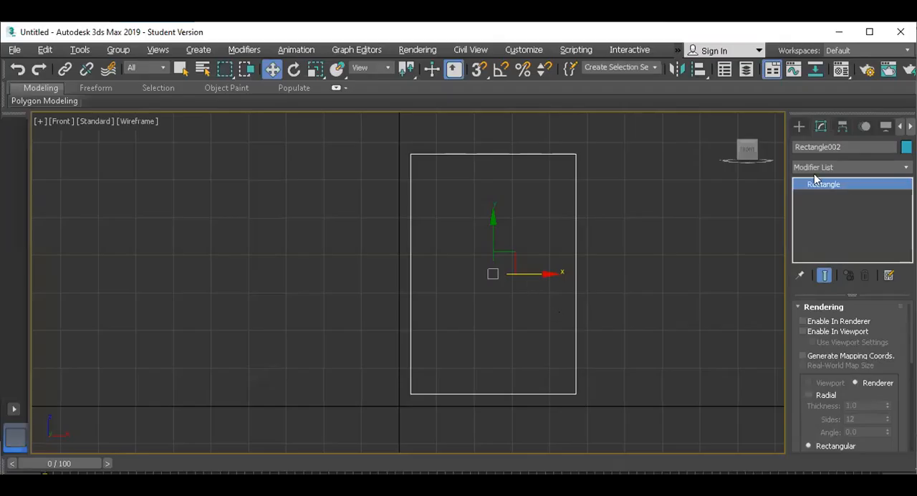
{"action": "left_click", "coordinate": [799, 126]}
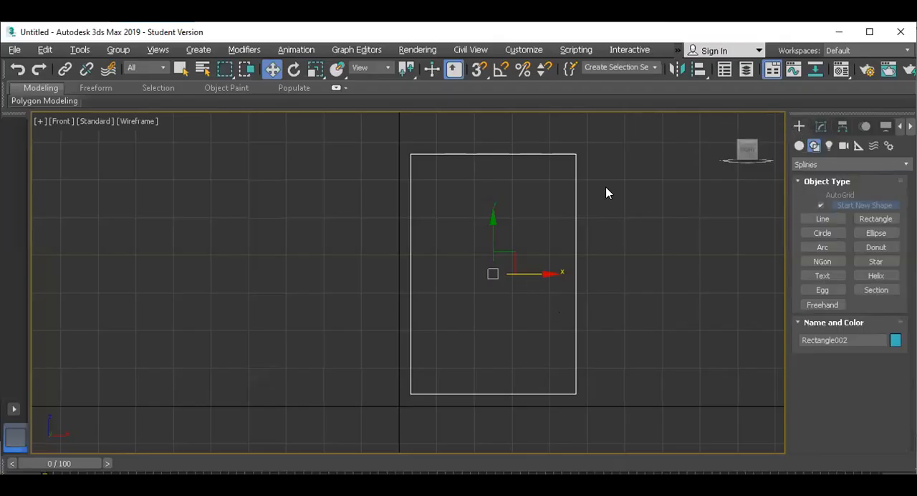
{"action": "left_click", "coordinate": [821, 127]}
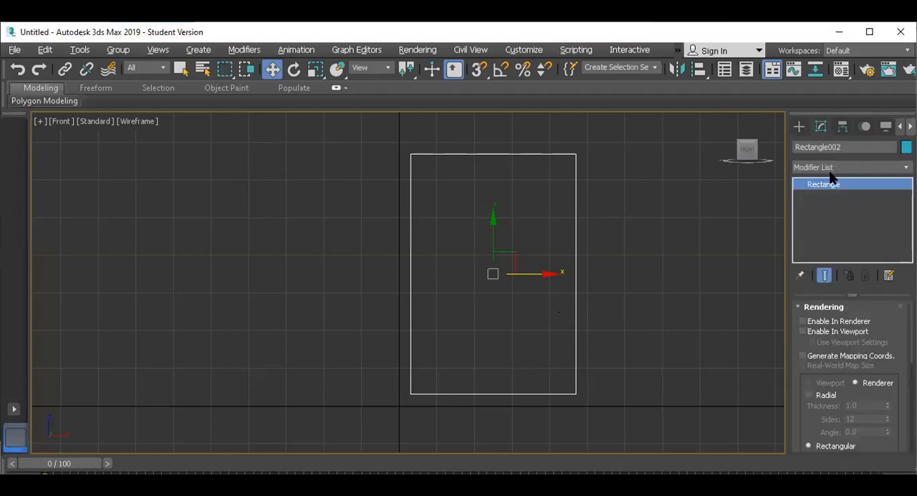
Add an Edit Spline modifier to the blue rectangle and enter its Vertex sub-object level
{"action": "key", "text": "e"}
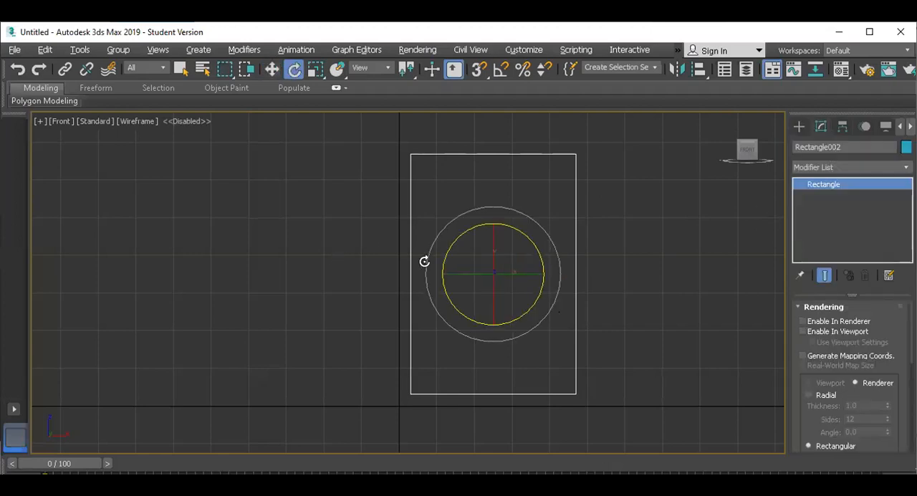
{"action": "left_click", "coordinate": [845, 167]}
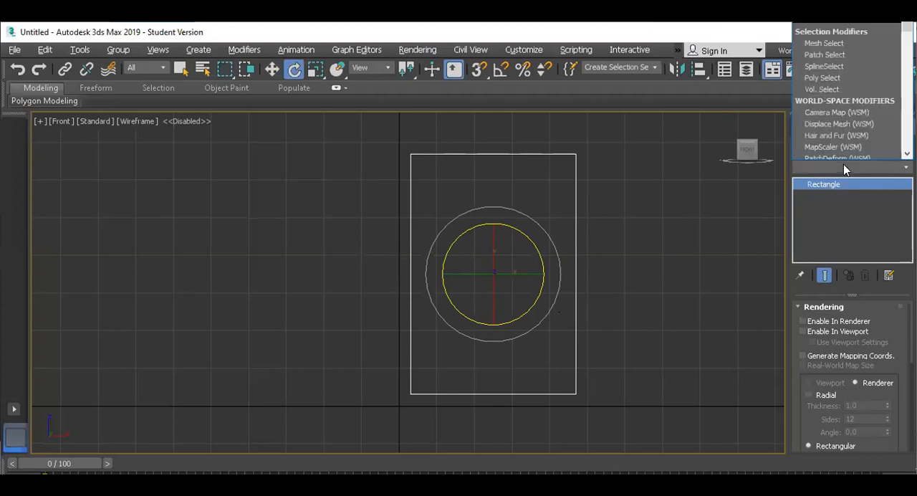
{"action": "key", "text": "e"}
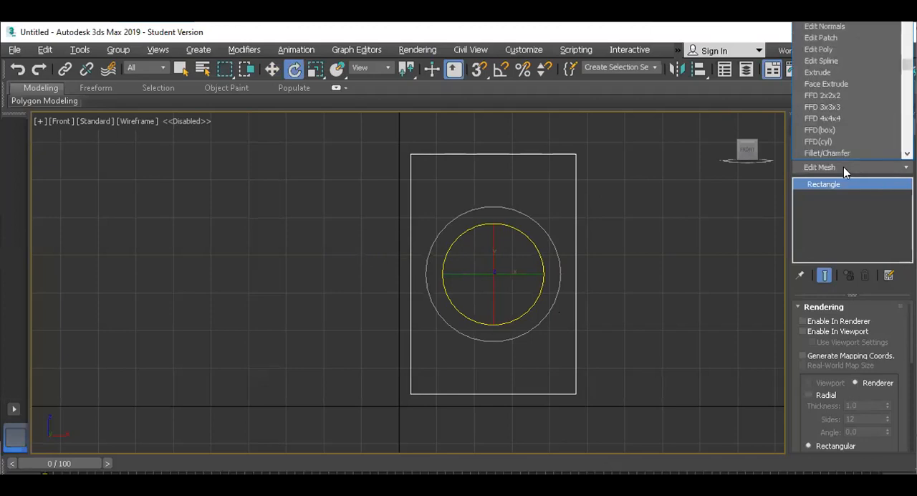
{"action": "left_click", "coordinate": [837, 61]}
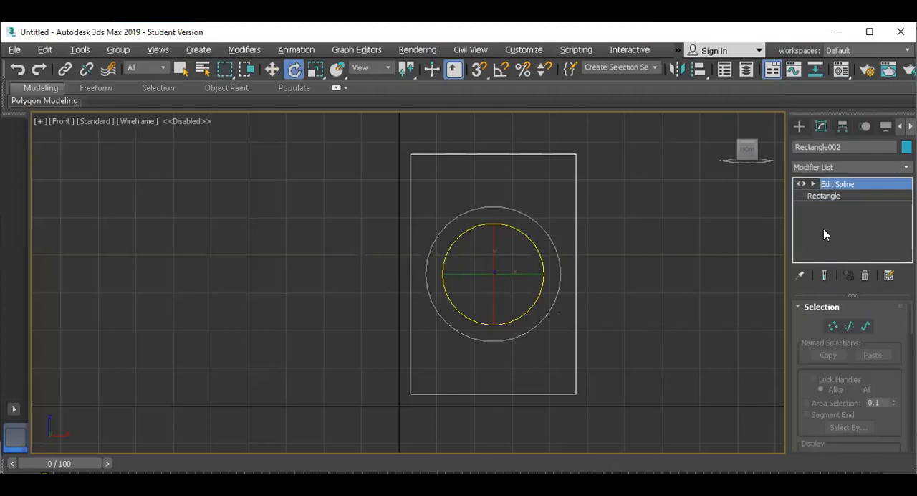
{"action": "left_click", "coordinate": [814, 185]}
{"action": "left_click", "coordinate": [833, 197]}
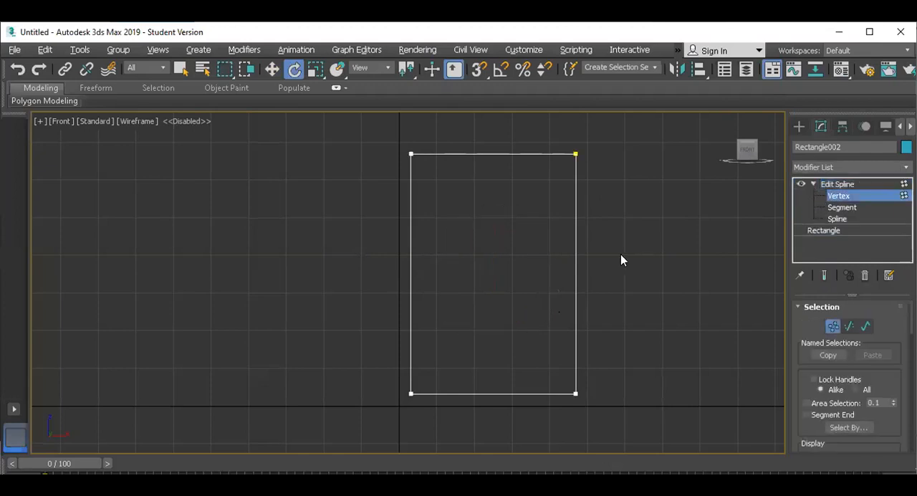
Try to draw a horizontal crossbar with Create Line across the upper part of the rectangle
{"action": "scroll", "coordinate": [801, 321], "scroll_direction": "down", "scroll_amount": 2}
{"action": "scroll", "coordinate": [817, 401], "scroll_direction": "down", "scroll_amount": 5}
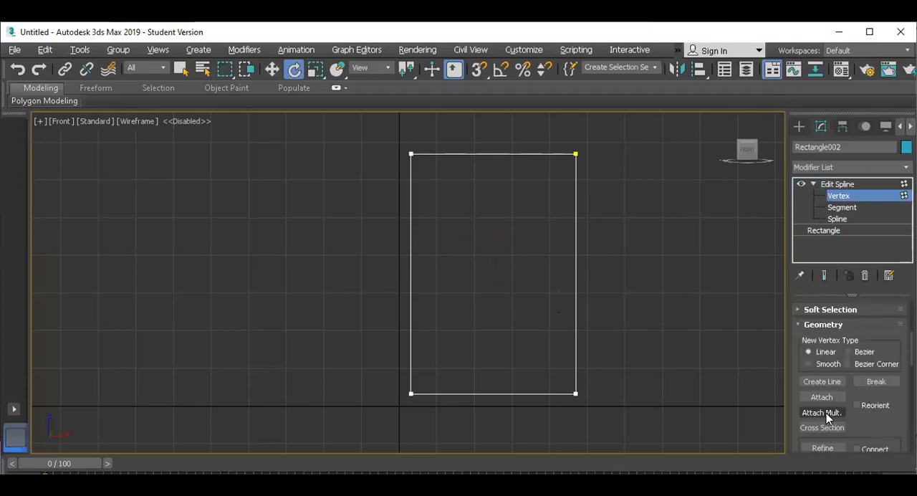
{"action": "left_click", "coordinate": [822, 384]}
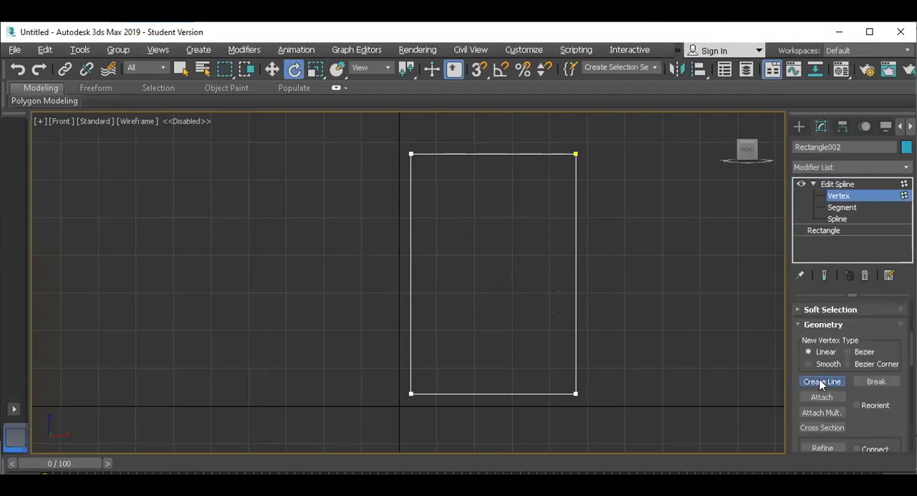
{"action": "left_click", "coordinate": [412, 216]}
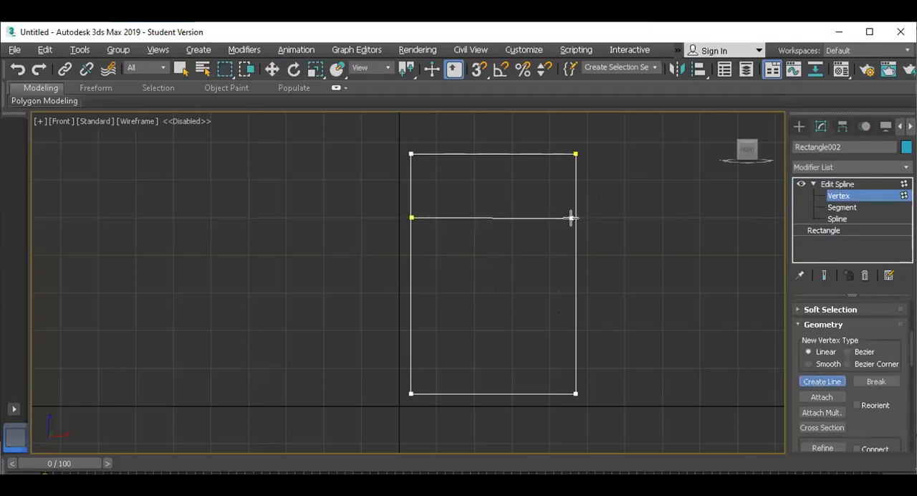
{"action": "right_click", "coordinate": [508, 282]}
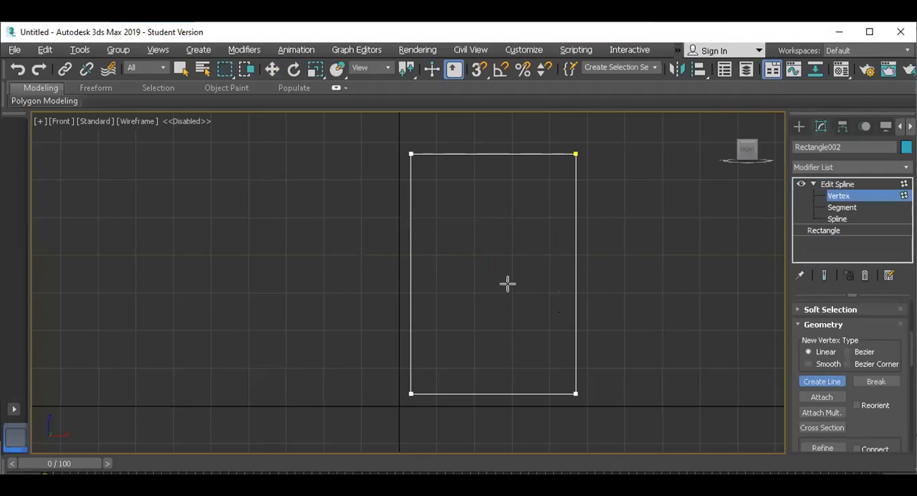
Leave Create Line and select the rectangle's two vertical side segments at Segment level
{"action": "left_click", "coordinate": [836, 207]}
{"action": "left_click", "coordinate": [662, 267]}
{"action": "right_click", "coordinate": [633, 270]}
{"action": "left_click", "coordinate": [824, 381]}
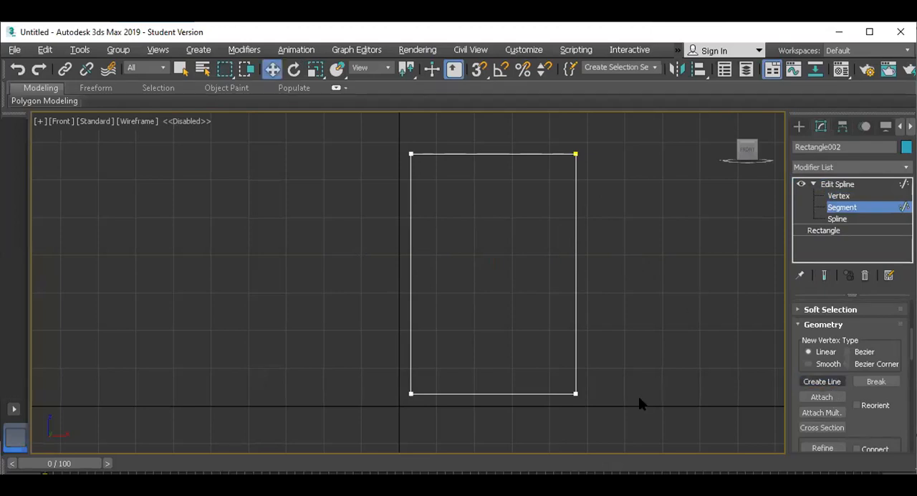
{"action": "left_click_drag", "start_coordinate": [631, 270], "coordinate": [333, 303]}
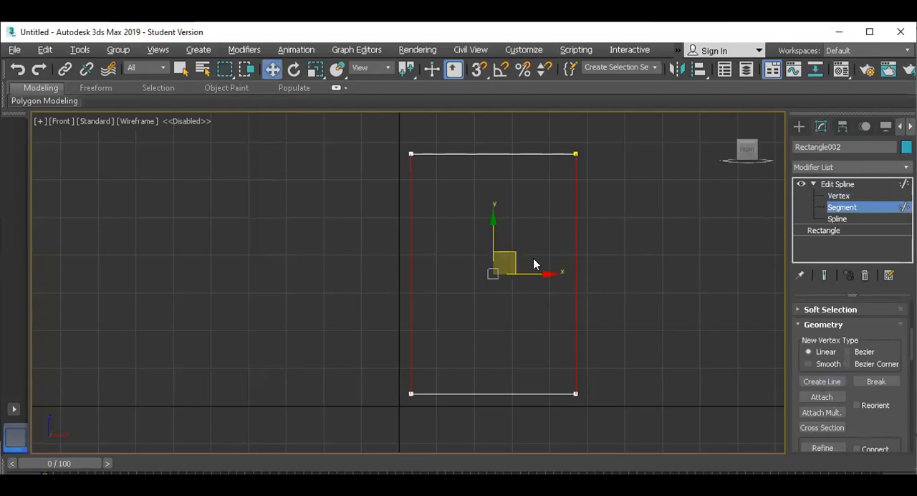
{"action": "scroll", "coordinate": [873, 408], "scroll_direction": "down", "scroll_amount": 5}
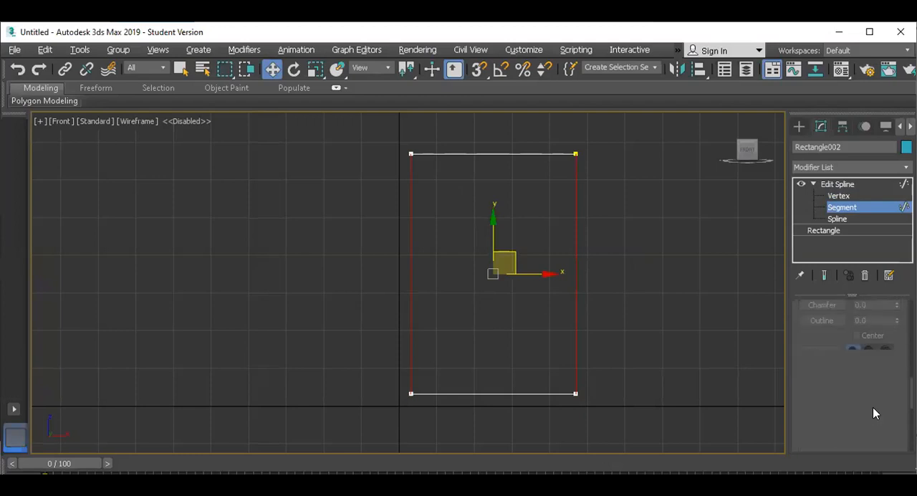
{"action": "scroll", "coordinate": [870, 403], "scroll_direction": "down", "scroll_amount": 3}
{"action": "scroll", "coordinate": [839, 387], "scroll_direction": "down", "scroll_amount": 2}
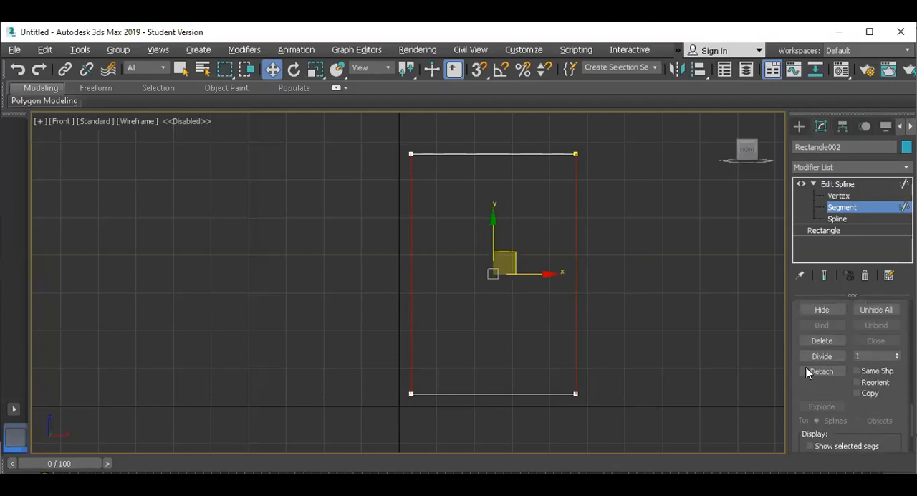
Try dividing the two side segments, first with 1 and then with 10 division points, undoing each attempt
{"action": "left_click", "coordinate": [818, 356]}
{"action": "key", "text": "ctrl+z"}
{"action": "left_click_drag", "start_coordinate": [868, 359], "coordinate": [832, 359]}
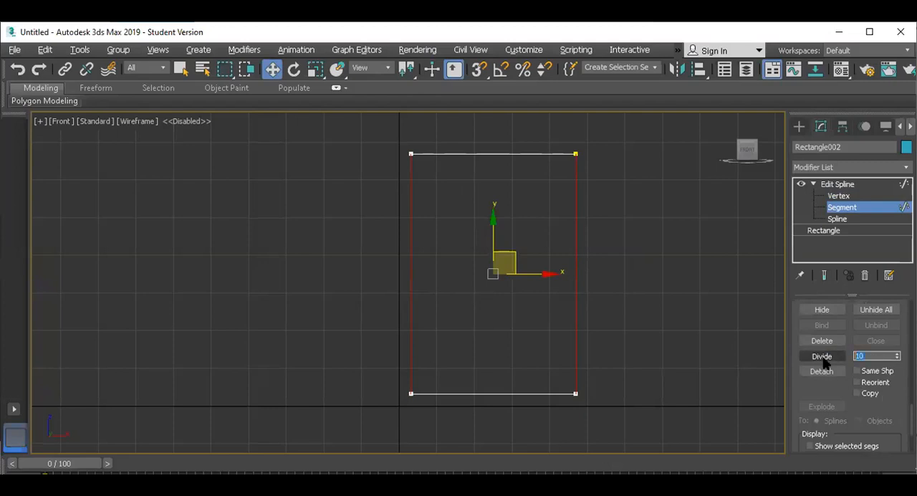
{"action": "left_click", "coordinate": [823, 356]}
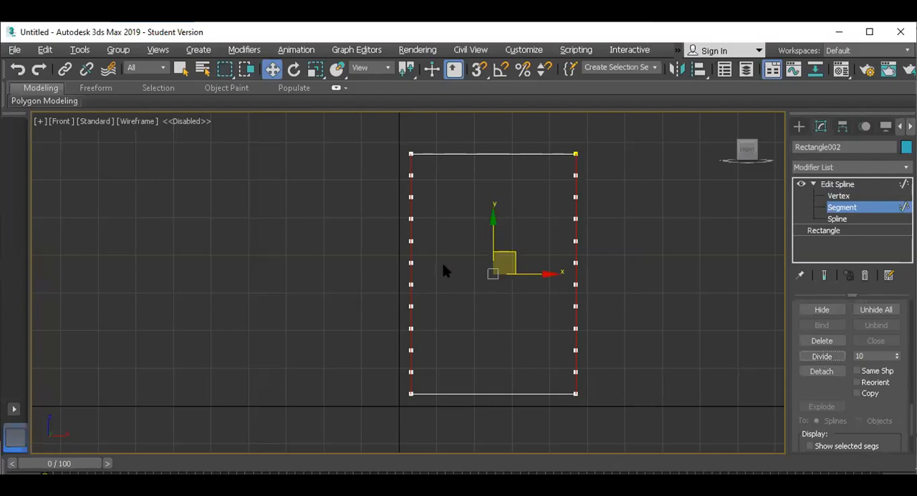
{"action": "key", "text": "ctrl+z"}
Divide both vertical side segments with a division value of 1
{"action": "left_click_drag", "start_coordinate": [878, 357], "coordinate": [748, 371]}
{"action": "type", "text": "1"}
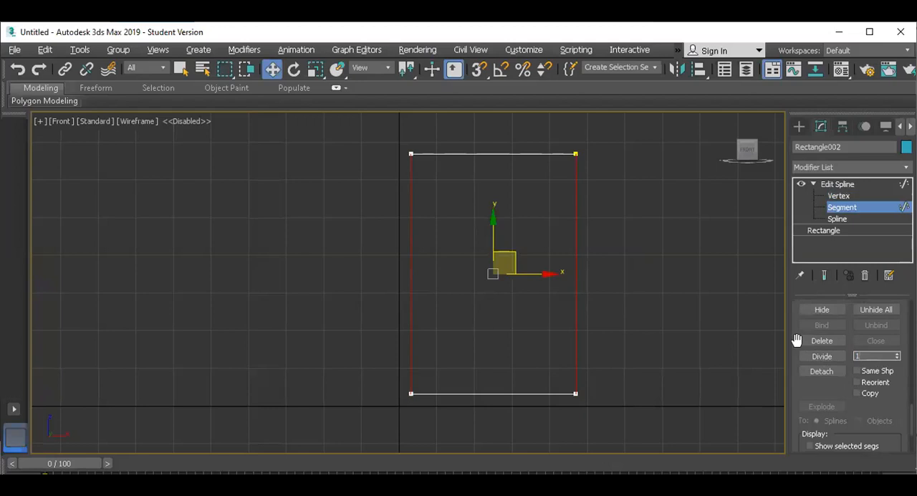
{"action": "left_click", "coordinate": [806, 356]}
At Vertex level, move the middle vertices of both vertical sides up together to the crossbar's height
{"action": "left_click", "coordinate": [838, 196]}
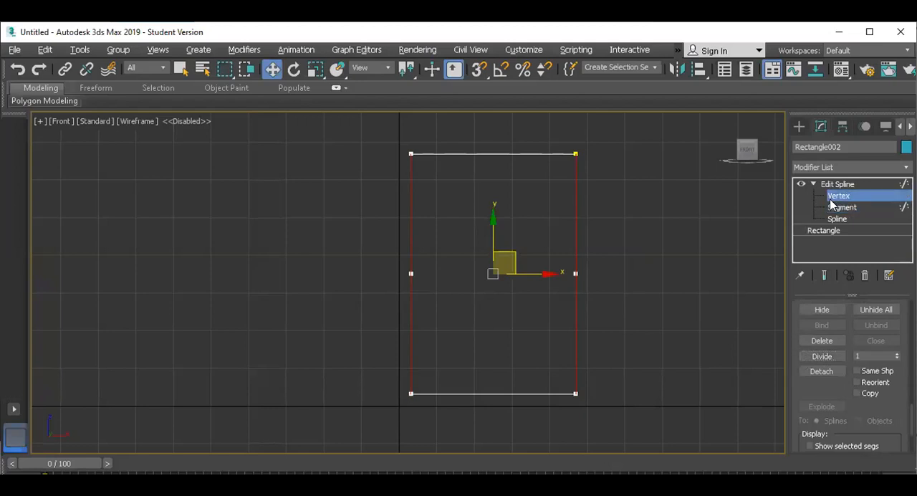
{"action": "left_click_drag", "start_coordinate": [538, 300], "coordinate": [508, 258]}
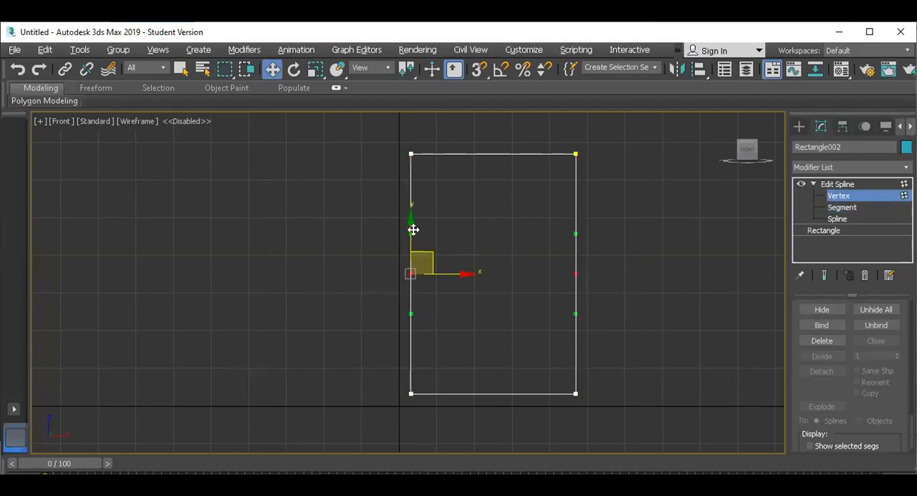
{"action": "left_click_drag", "start_coordinate": [411, 171], "coordinate": [412, 166]}
{"action": "left_click", "coordinate": [614, 242]}
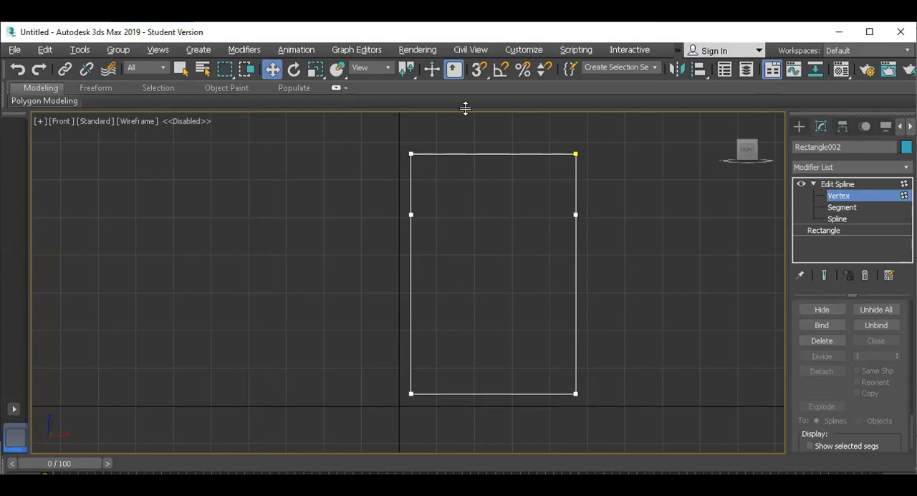
Turn on 3D snapping and enable the Vertex snap option
{"action": "left_click", "coordinate": [481, 71]}
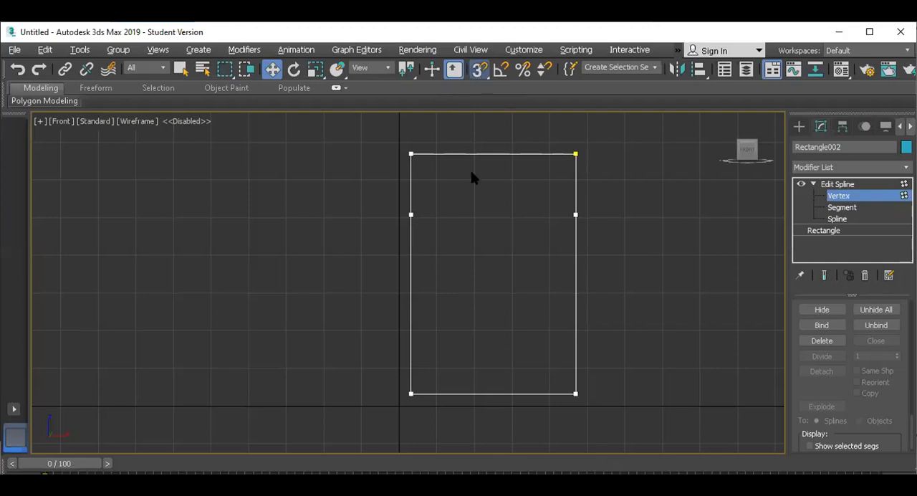
{"action": "left_click", "coordinate": [469, 233]}
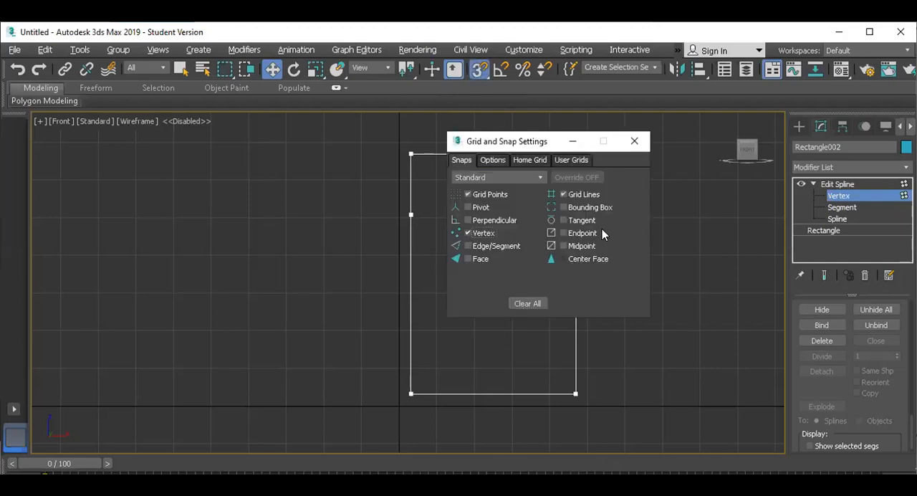
{"action": "left_click", "coordinate": [635, 141]}
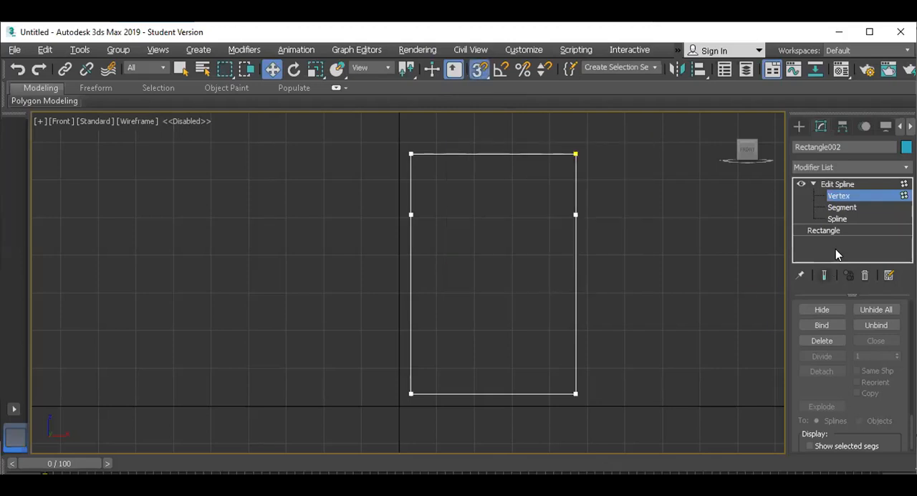
Draw a horizontal crossbar with Create Line between the raised vertices on the rectangle's two vertical sides
{"action": "scroll", "coordinate": [816, 380], "scroll_direction": "up", "scroll_amount": 5}
{"action": "scroll", "coordinate": [819, 380], "scroll_direction": "up", "scroll_amount": 6}
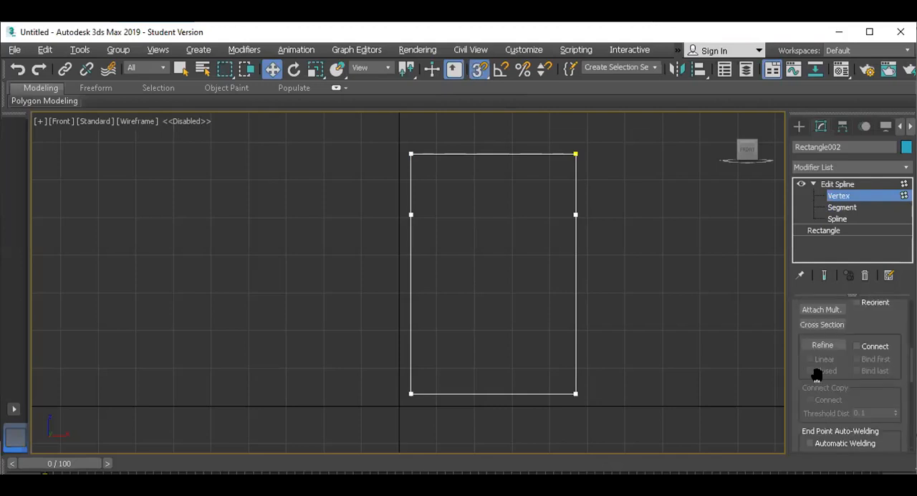
{"action": "left_click", "coordinate": [822, 341]}
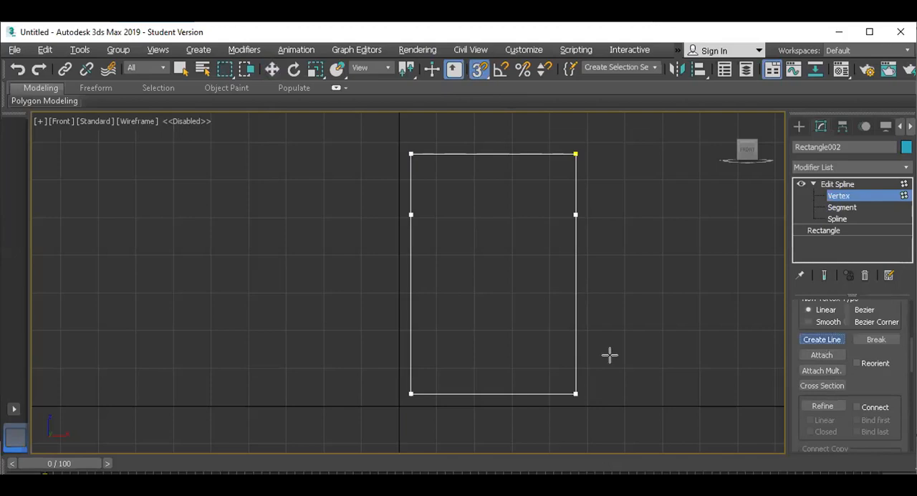
{"action": "left_click", "coordinate": [410, 215]}
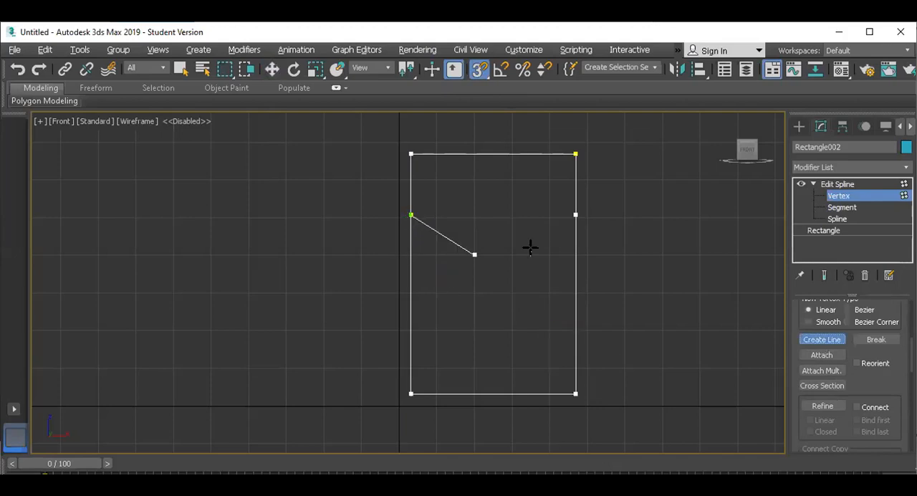
{"action": "left_click", "coordinate": [575, 215]}
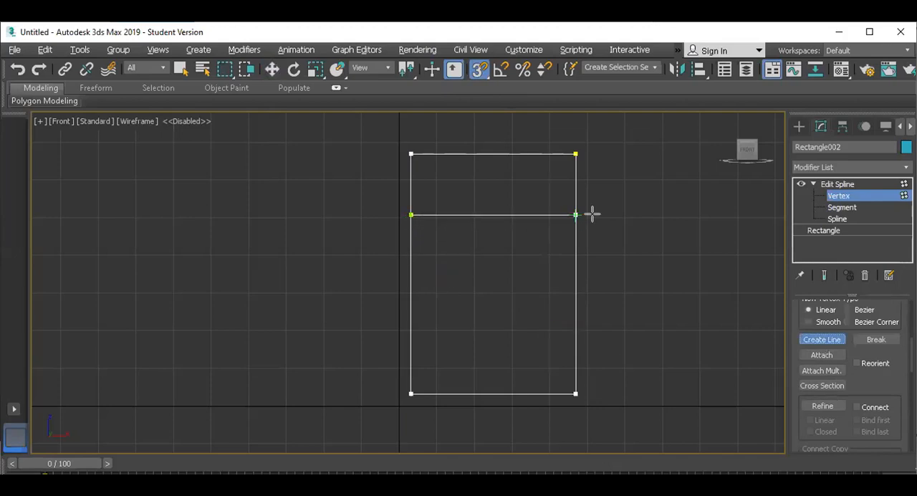
{"action": "right_click", "coordinate": [663, 220]}
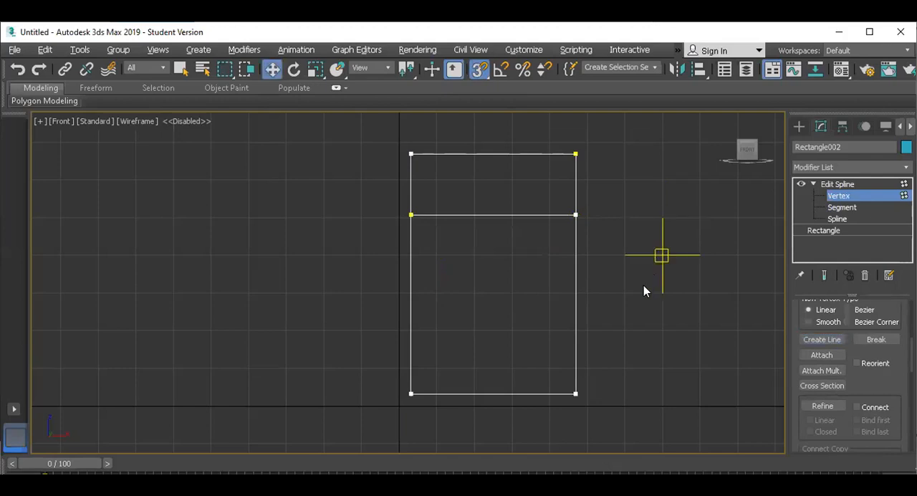
Turn off snapping and divide the crossbar and the bottom segment with a division value of 1
{"action": "left_click", "coordinate": [840, 208]}
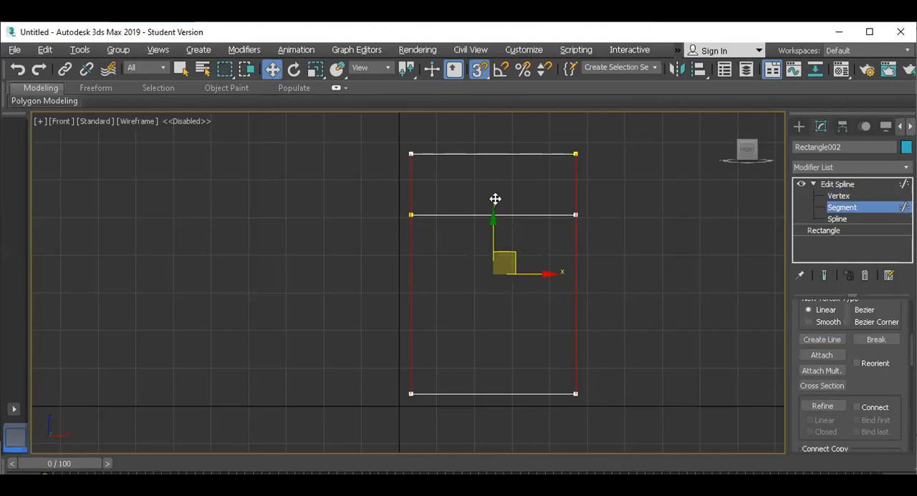
{"action": "left_click_drag", "start_coordinate": [495, 198], "coordinate": [498, 214]}
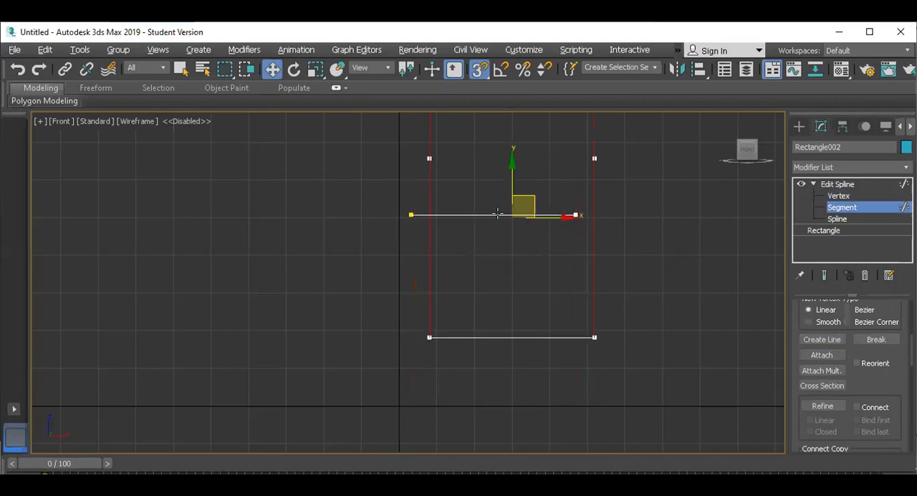
{"action": "left_click", "coordinate": [479, 68]}
{"action": "left_click", "coordinate": [501, 214]}
{"action": "left_click_drag", "start_coordinate": [864, 380], "coordinate": [867, 292]}
{"action": "scroll", "coordinate": [885, 396], "scroll_direction": "down", "scroll_amount": 10}
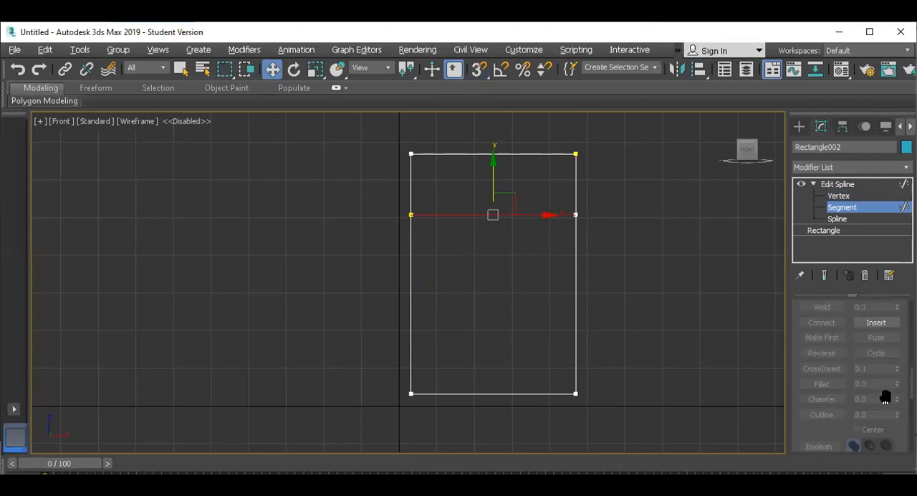
{"action": "left_click_drag", "start_coordinate": [473, 366], "coordinate": [496, 423], "text": "ctrl"}
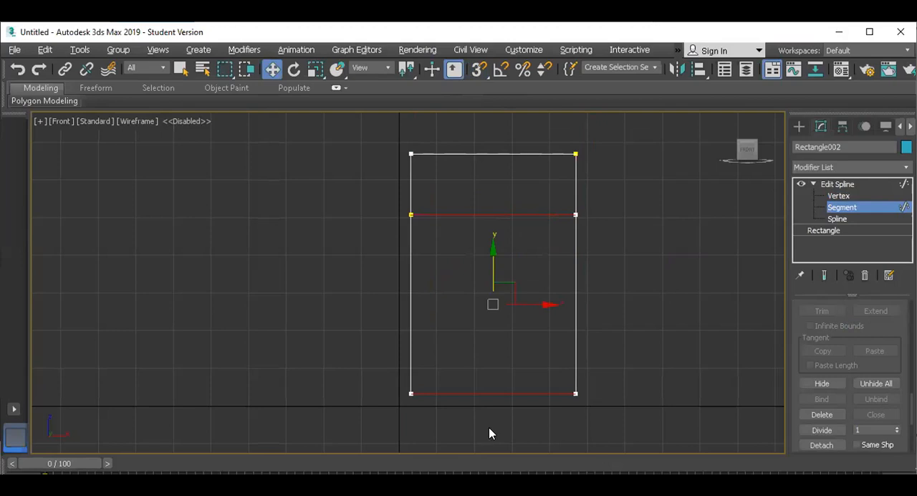
{"action": "scroll", "coordinate": [848, 391], "scroll_direction": "down", "scroll_amount": 4}
{"action": "scroll", "coordinate": [848, 390], "scroll_direction": "up", "scroll_amount": 2}
{"action": "scroll", "coordinate": [847, 391], "scroll_direction": "down", "scroll_amount": 2}
{"action": "scroll", "coordinate": [848, 390], "scroll_direction": "up", "scroll_amount": 1}
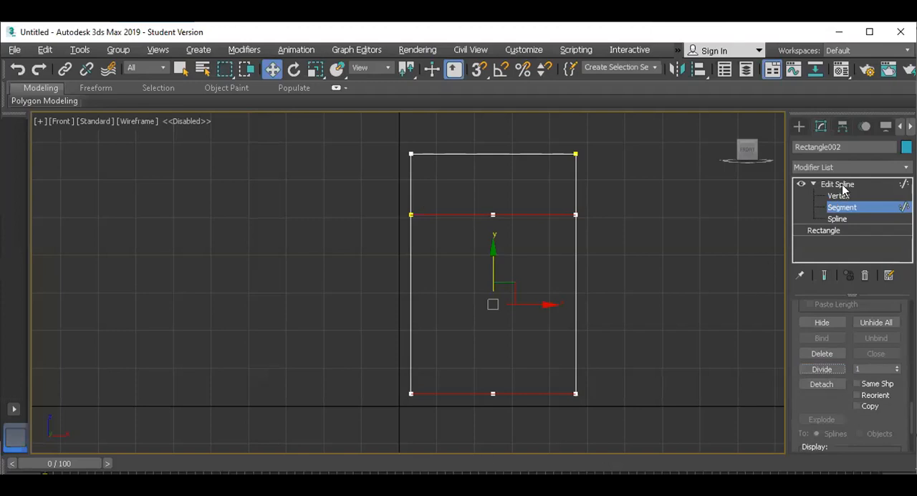
With snapping on, draw a vertical bar with Create Line from the crossbar's middle vertex to the bottom segment's middle vertex
{"action": "scroll", "coordinate": [808, 347], "scroll_direction": "up", "scroll_amount": 8}
{"action": "scroll", "coordinate": [810, 361], "scroll_direction": "up", "scroll_amount": 8}
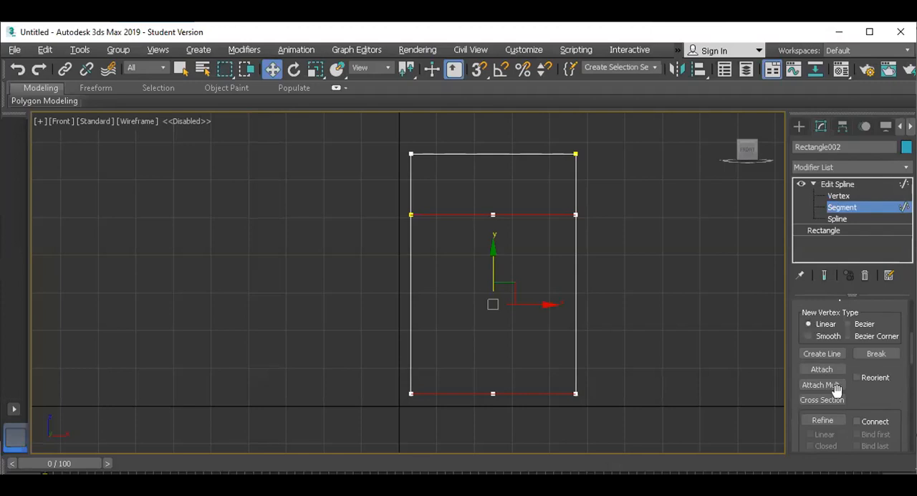
{"action": "left_click", "coordinate": [820, 354]}
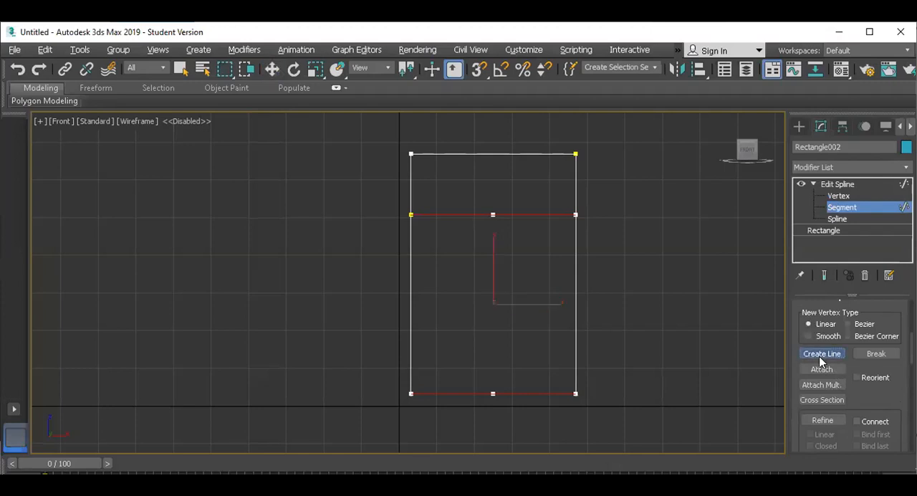
{"action": "left_click", "coordinate": [838, 196]}
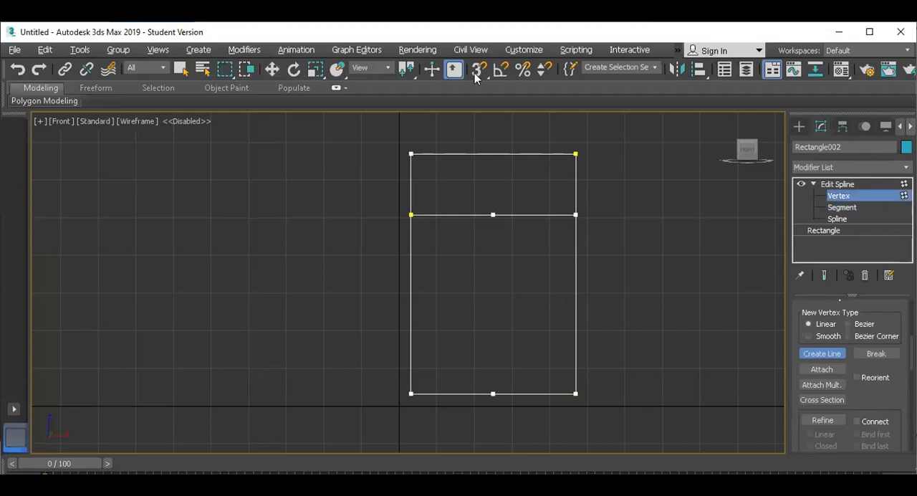
{"action": "left_click", "coordinate": [493, 214]}
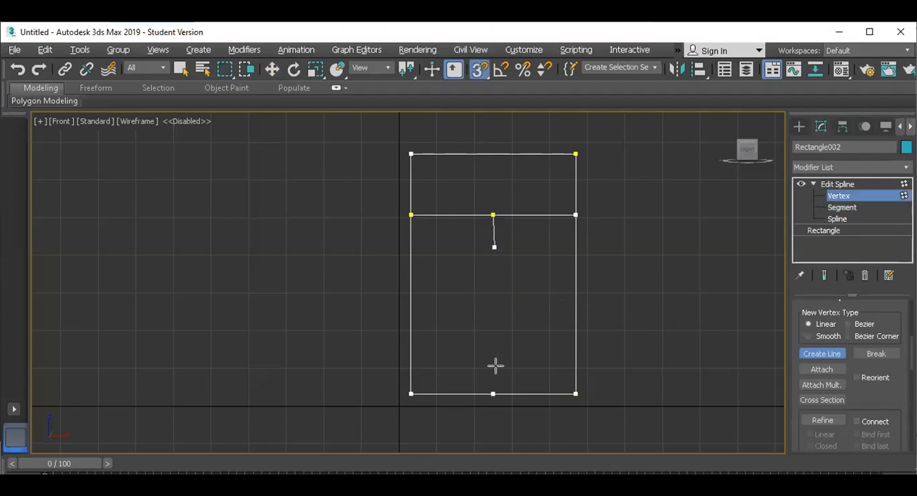
{"action": "left_click", "coordinate": [493, 394]}
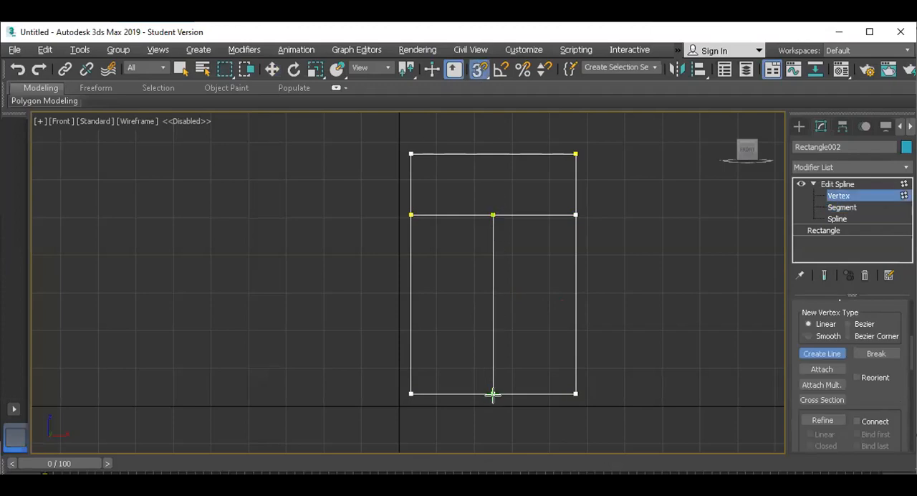
{"action": "right_click", "coordinate": [697, 381]}
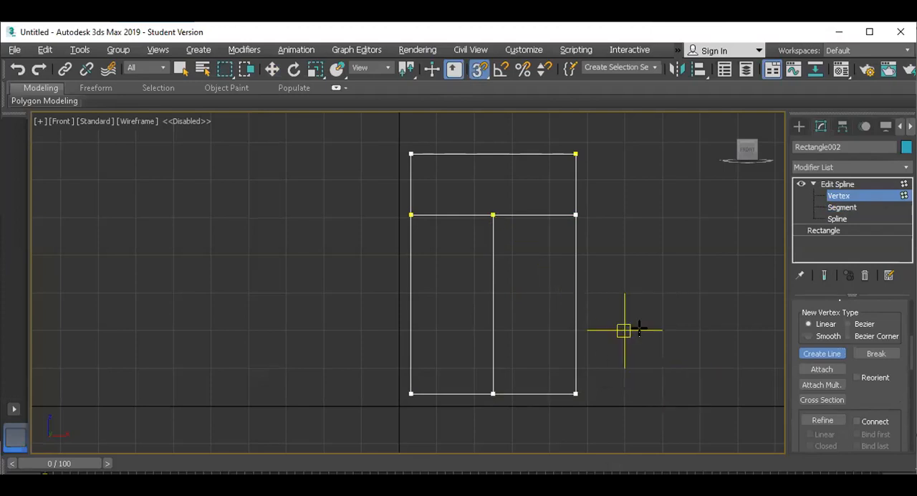
Leave the Vertex sub-object level, switch to the maximized Perspective viewport and turn off snapping
{"action": "left_click", "coordinate": [835, 185]}
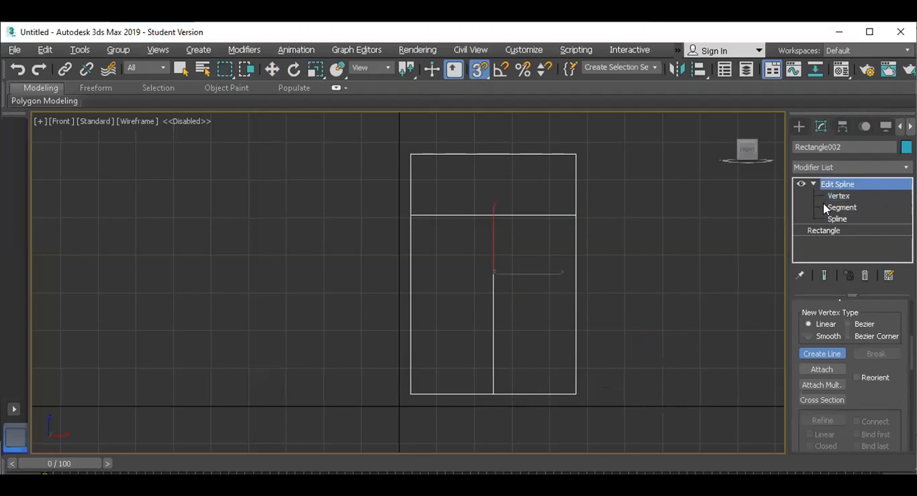
{"action": "key", "text": "alt+w"}
{"action": "left_click", "coordinate": [625, 389]}
{"action": "key", "text": "alt+w"}
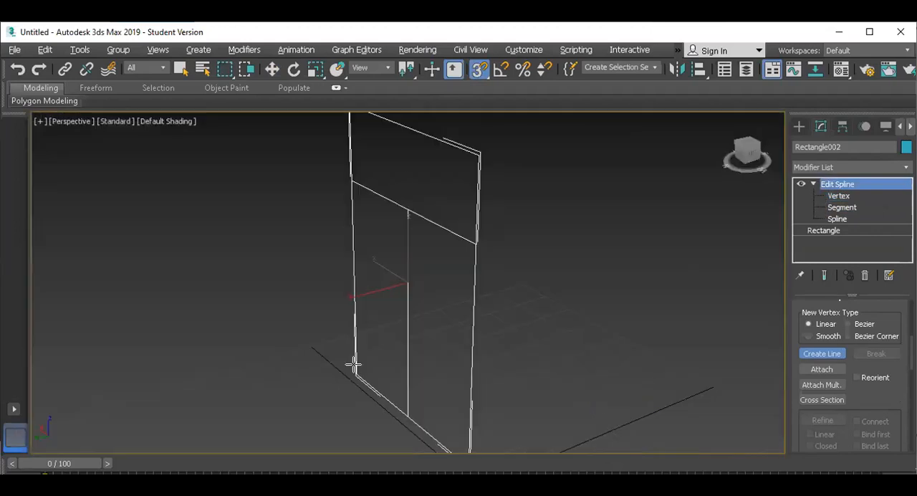
{"action": "left_click", "coordinate": [479, 69]}
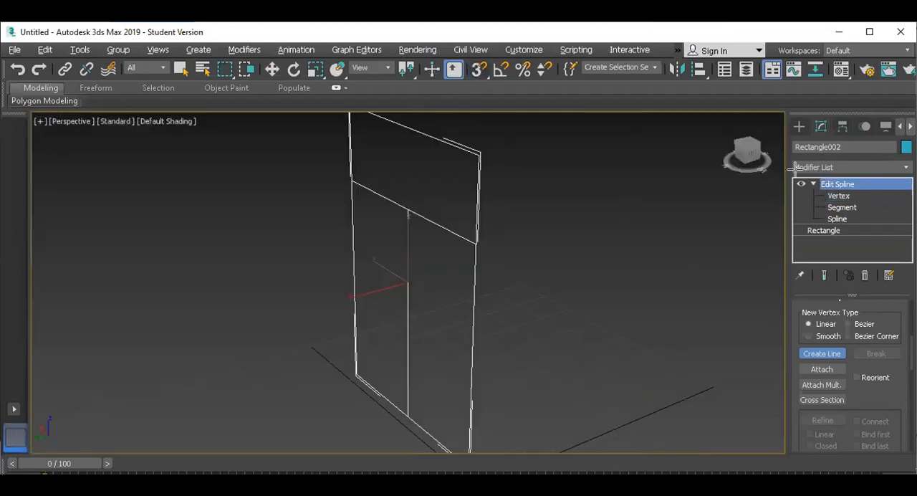
Leave Create Line, reselect the inner divided rectangle and paste the copied Sweep modifier above its Edit Spline
{"action": "left_click", "coordinate": [861, 168]}
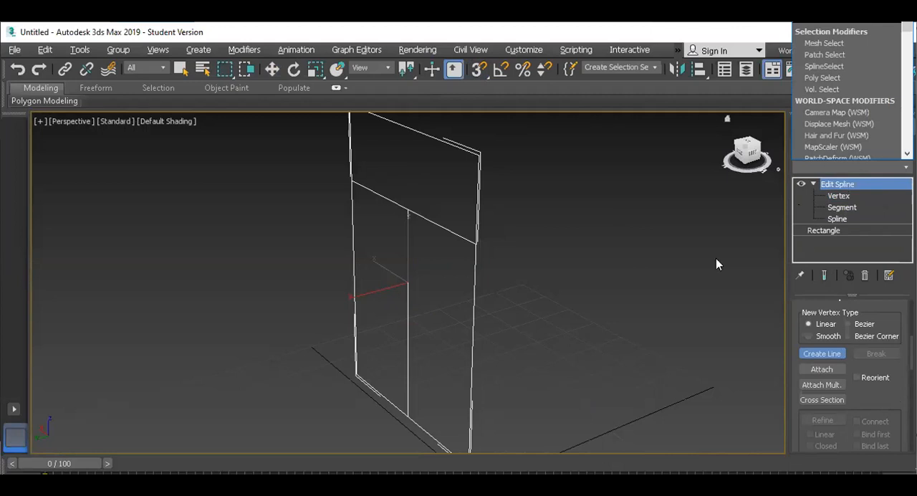
{"action": "left_click", "coordinate": [559, 273]}
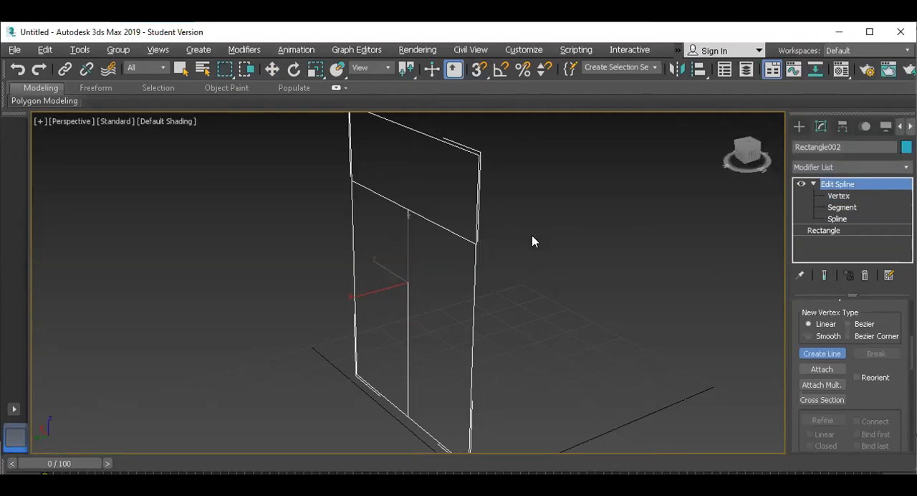
{"action": "key", "text": "w"}
{"action": "left_click", "coordinate": [581, 252]}
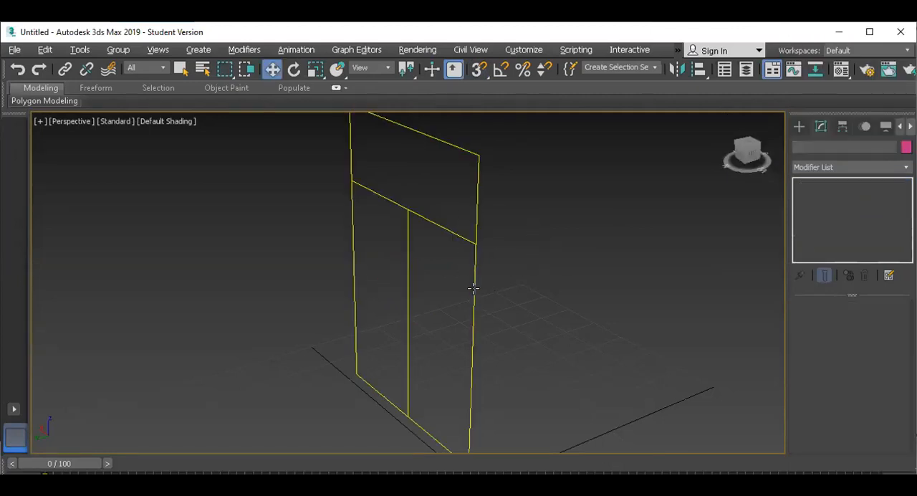
{"action": "left_click", "coordinate": [475, 287]}
{"action": "right_click", "coordinate": [845, 184]}
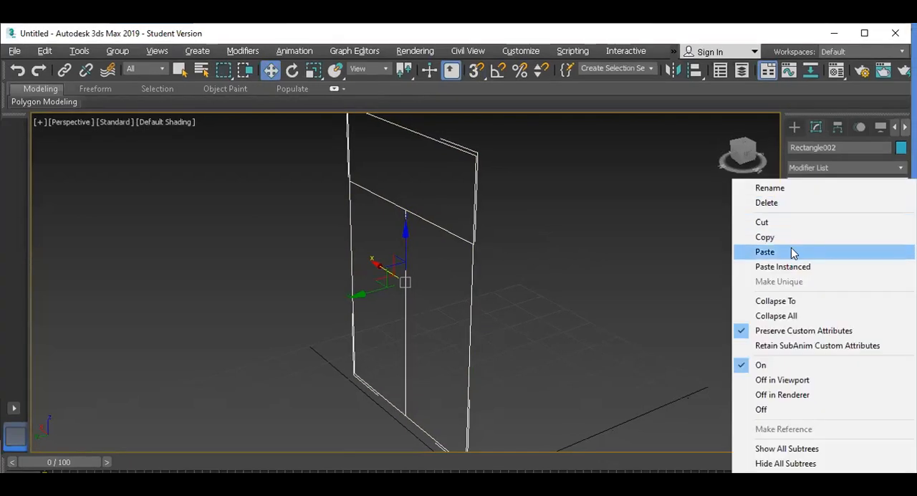
{"action": "left_click", "coordinate": [794, 253]}
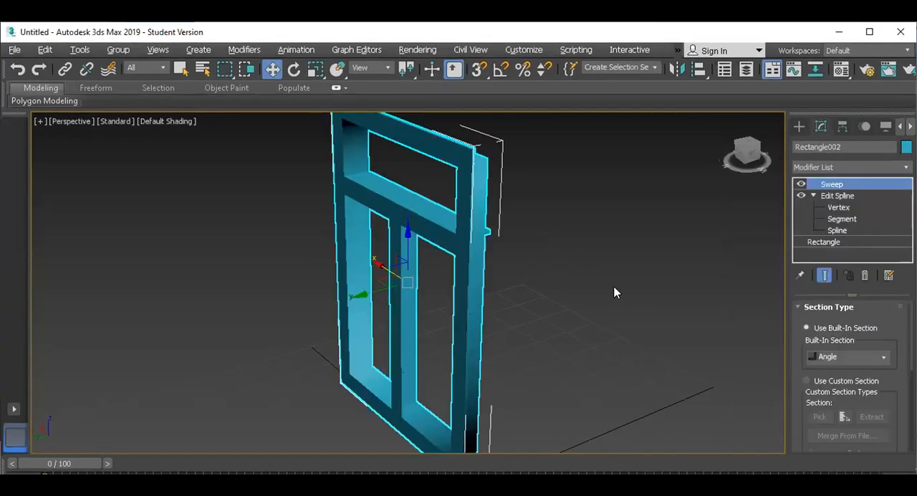
Set the Sweep's built-in section to Bar with a length of 2 and a width of 2
{"action": "left_click", "coordinate": [840, 359]}
{"action": "left_click", "coordinate": [834, 380]}
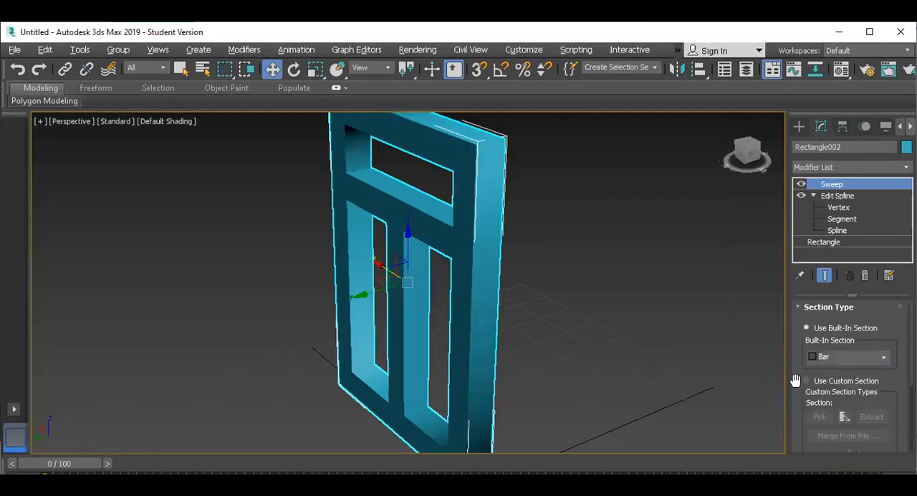
{"action": "scroll", "coordinate": [802, 391], "scroll_direction": "down", "scroll_amount": 5}
{"action": "left_click", "coordinate": [872, 397]}
{"action": "type", "text": "2"}
{"action": "key", "text": "Tab"}
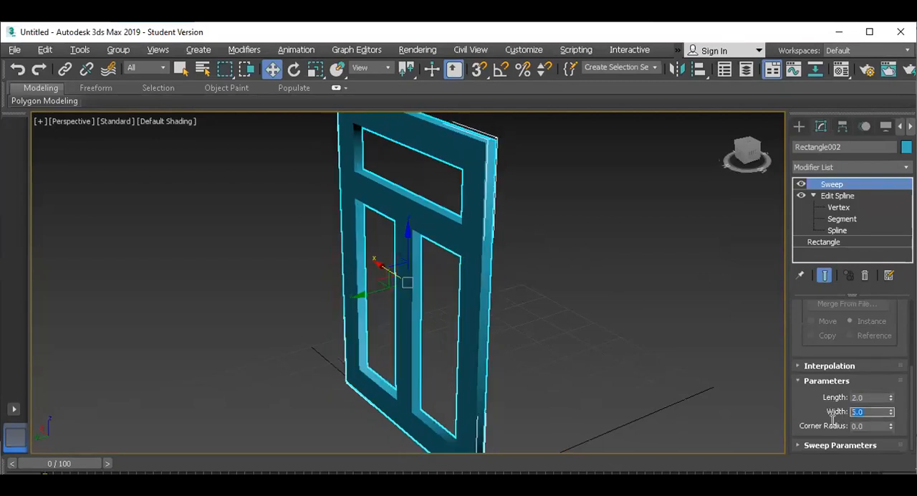
{"action": "type", "text": "2"}
{"action": "key", "text": "Return"}
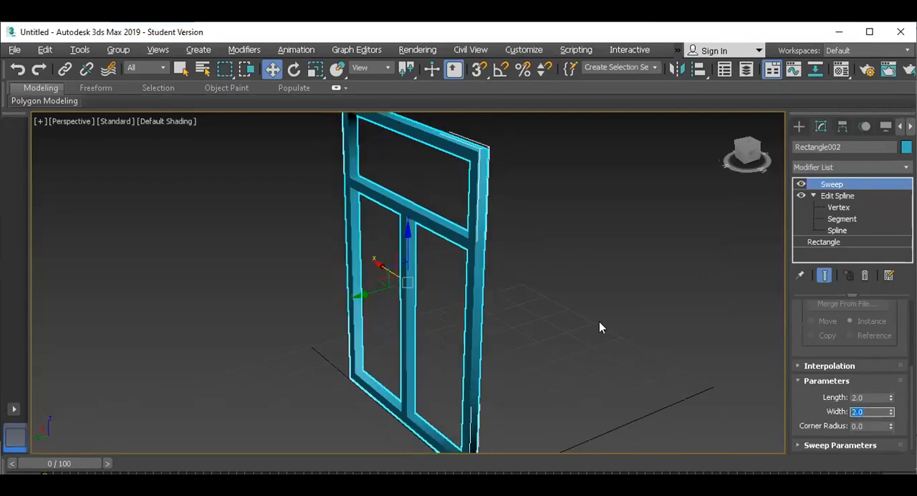
Exit isolation and examine the inner frame together with the outer frame from the front
{"action": "left_click", "coordinate": [591, 271]}
{"action": "left_click", "coordinate": [458, 236]}
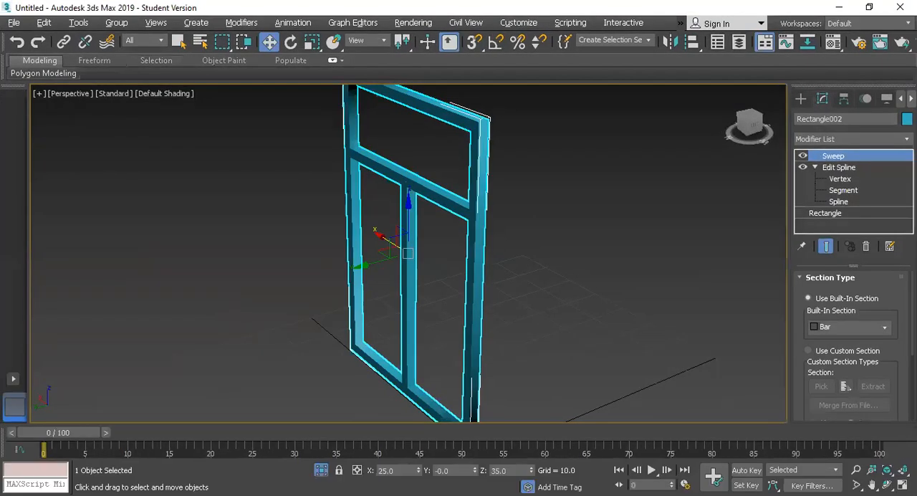
{"action": "left_click", "coordinate": [322, 470]}
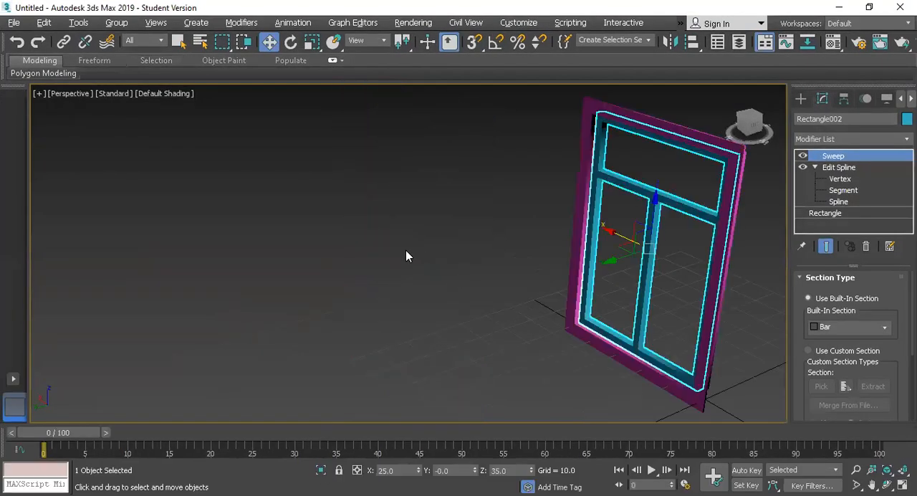
{"action": "left_click", "coordinate": [405, 255]}
{"action": "scroll", "coordinate": [610, 237], "scroll_direction": "down", "scroll_amount": 3}
{"action": "left_click_drag", "start_coordinate": [516, 154], "coordinate": [735, 350]}
{"action": "scroll", "coordinate": [466, 302], "scroll_direction": "down", "scroll_amount": 2}
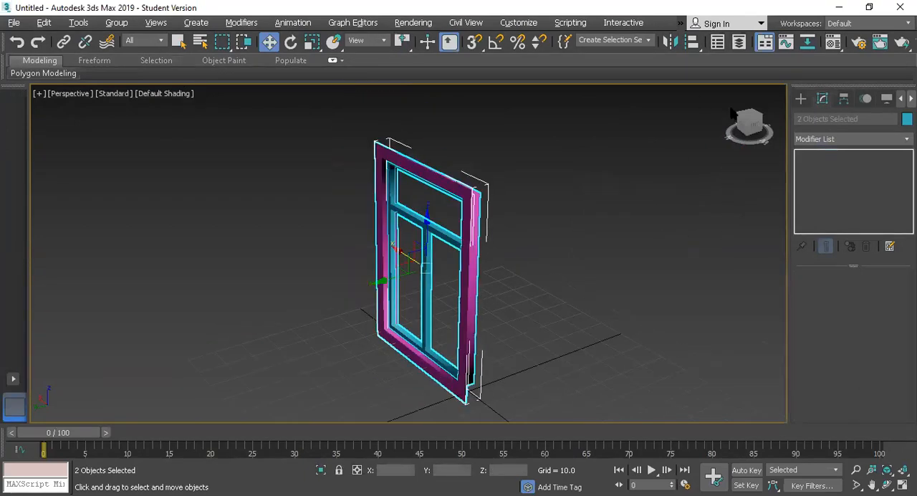
{"action": "left_click_drag", "start_coordinate": [742, 117], "coordinate": [788, 112]}
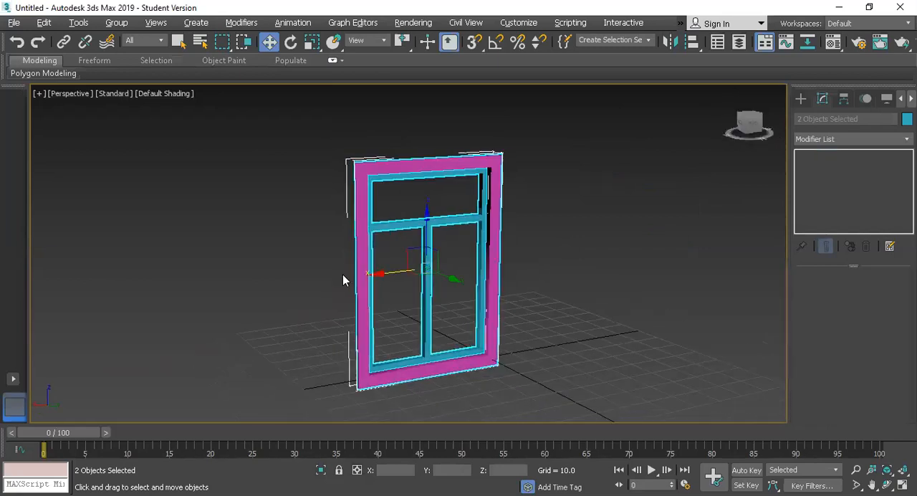
{"action": "scroll", "coordinate": [344, 277], "scroll_direction": "up", "scroll_amount": 4}
{"action": "scroll", "coordinate": [373, 291], "scroll_direction": "down", "scroll_amount": 2}
{"action": "left_click", "coordinate": [655, 306]}
Isolate the blue inner window frame and keep it selected
{"action": "left_click", "coordinate": [469, 384]}
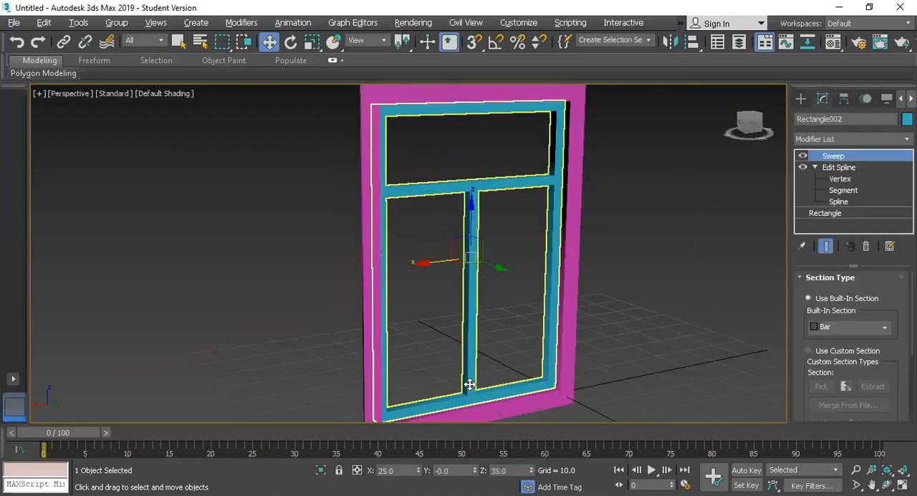
{"action": "key", "text": "alt+q"}
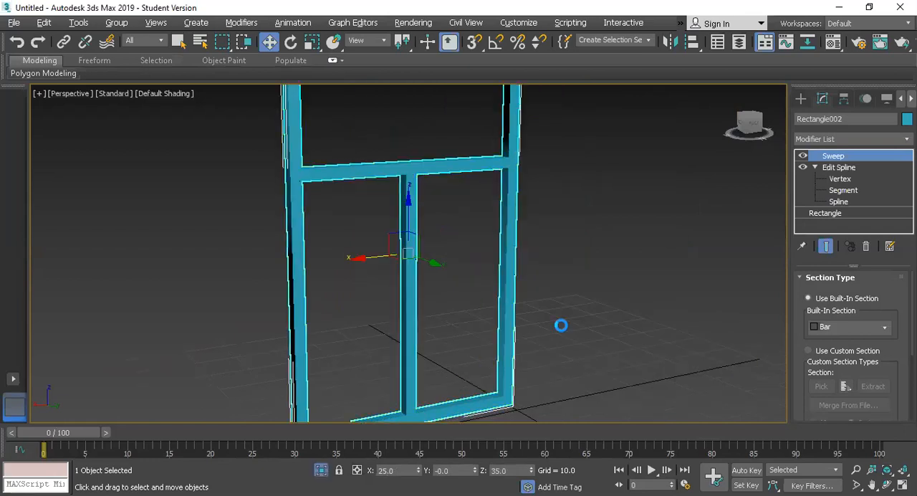
{"action": "left_click", "coordinate": [634, 307]}
{"action": "left_click", "coordinate": [505, 293]}
Add an Edit Poly modifier above the inner frame's Sweep and display edged faces in the viewport
{"action": "left_click", "coordinate": [835, 139]}
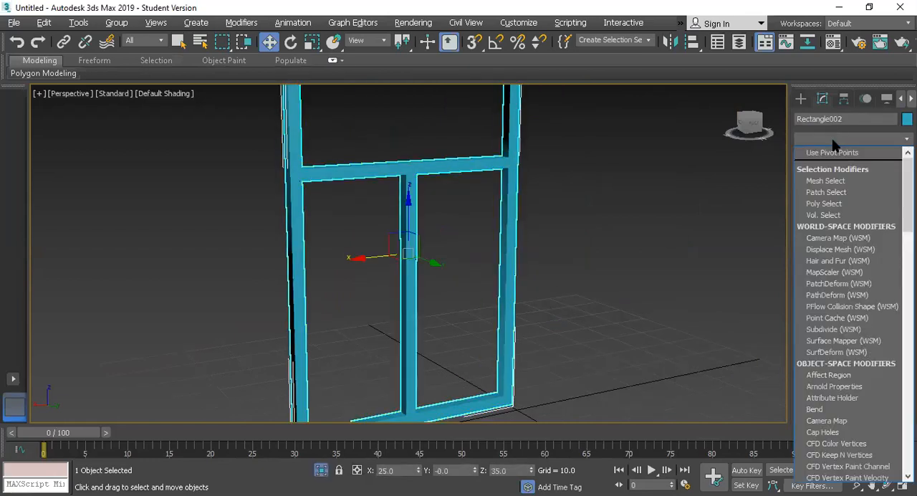
{"action": "key", "text": "e"}
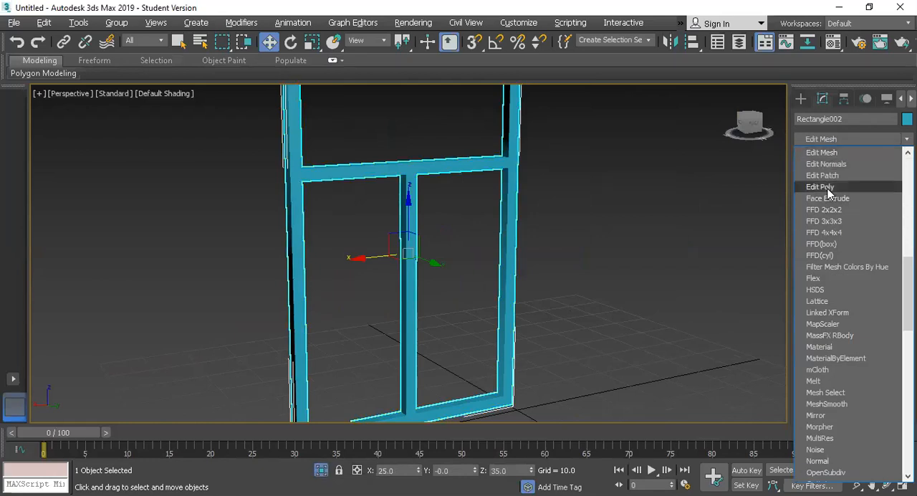
{"action": "left_click", "coordinate": [820, 187]}
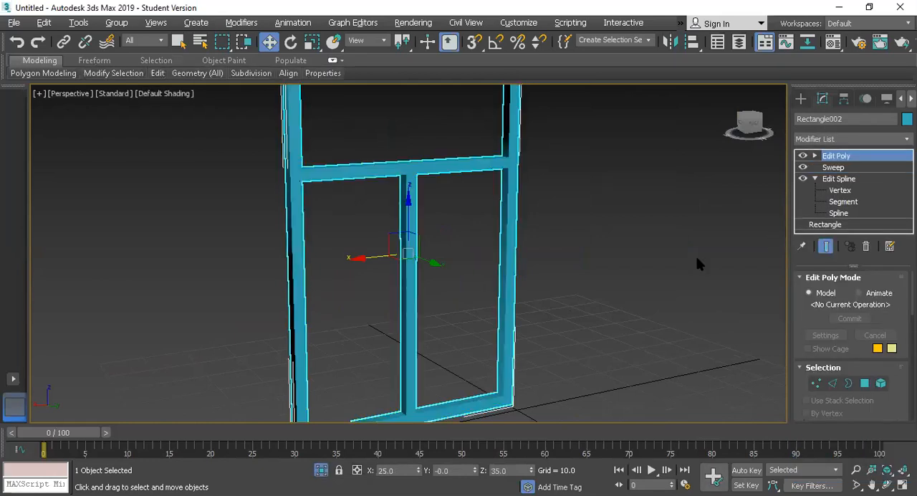
{"action": "key", "text": "F4"}
{"action": "scroll", "coordinate": [469, 400], "scroll_direction": "up", "scroll_amount": 2}
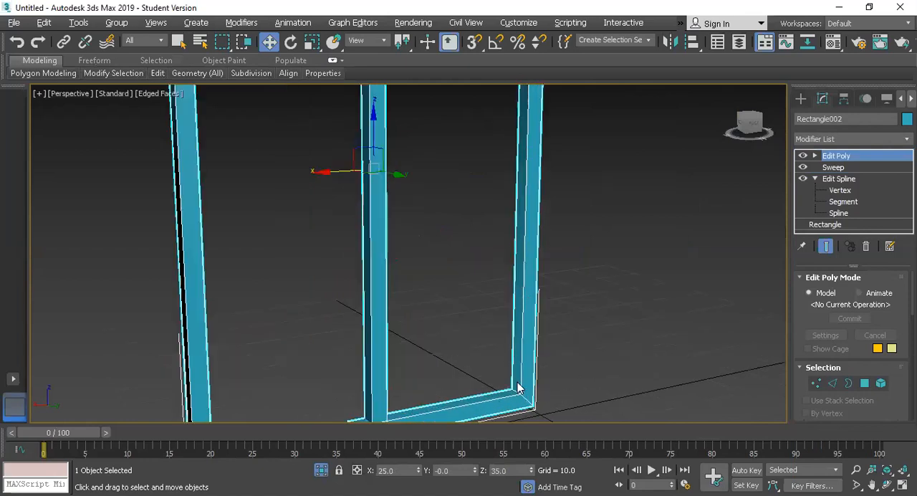
At Edit Poly's edge level, select the short corner edges around the inner side of the window frame
{"action": "left_click", "coordinate": [841, 203]}
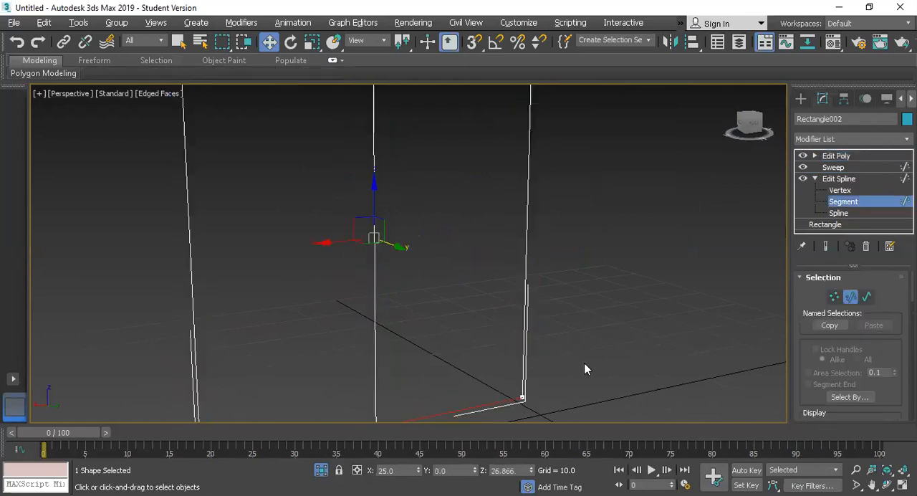
{"action": "left_click", "coordinate": [824, 248]}
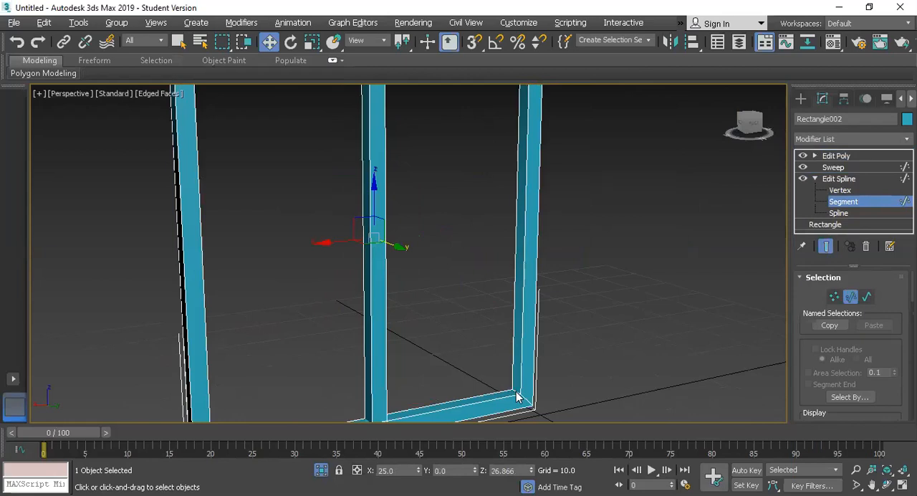
{"action": "left_click", "coordinate": [816, 179]}
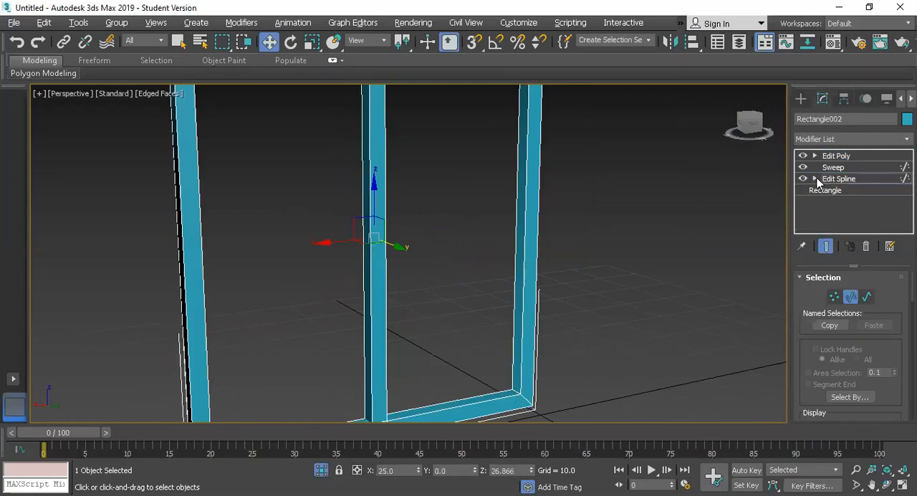
{"action": "left_click", "coordinate": [814, 156]}
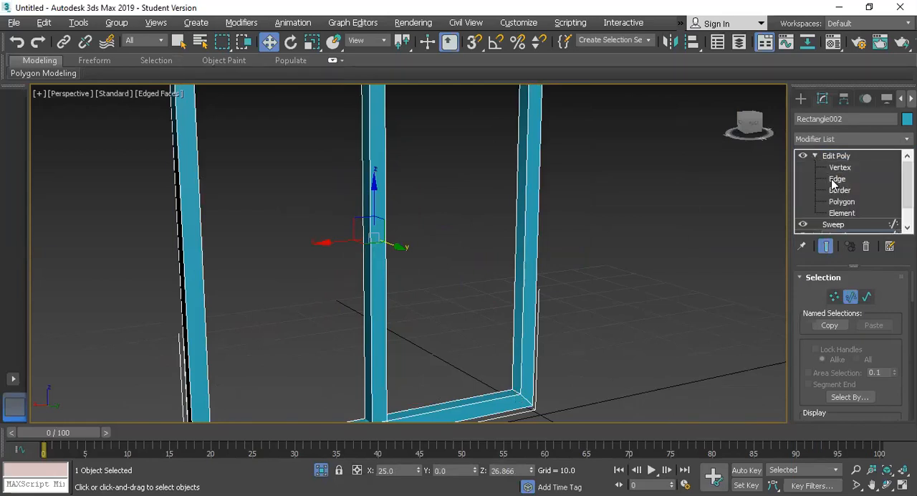
{"action": "left_click", "coordinate": [832, 180]}
{"action": "left_click", "coordinate": [516, 390]}
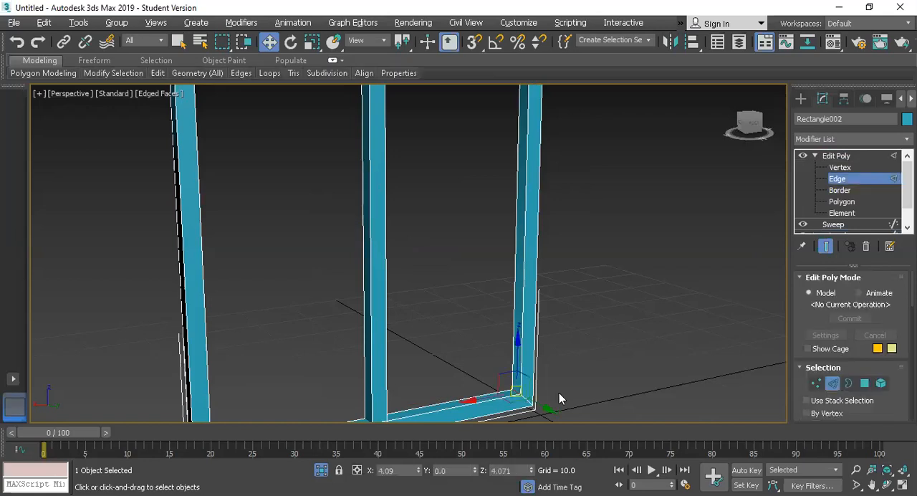
{"action": "scroll", "coordinate": [489, 294], "scroll_direction": "down", "scroll_amount": 5}
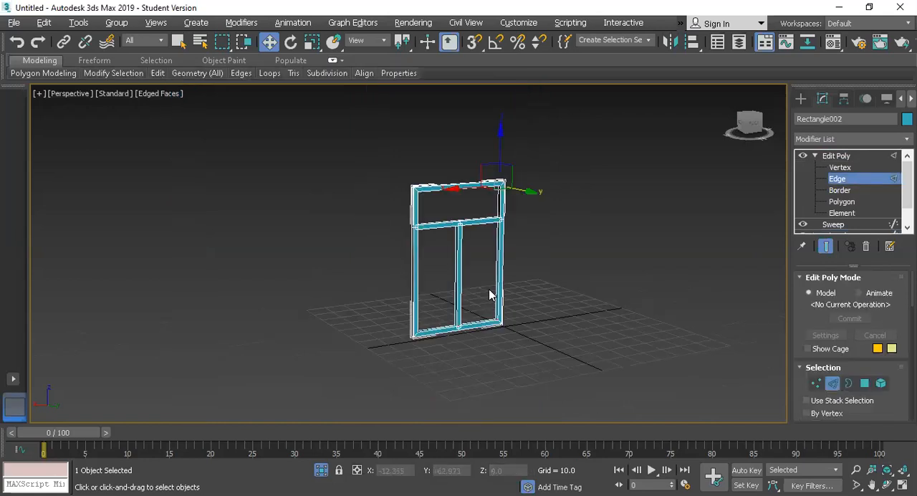
{"action": "scroll", "coordinate": [490, 293], "scroll_direction": "up", "scroll_amount": 3}
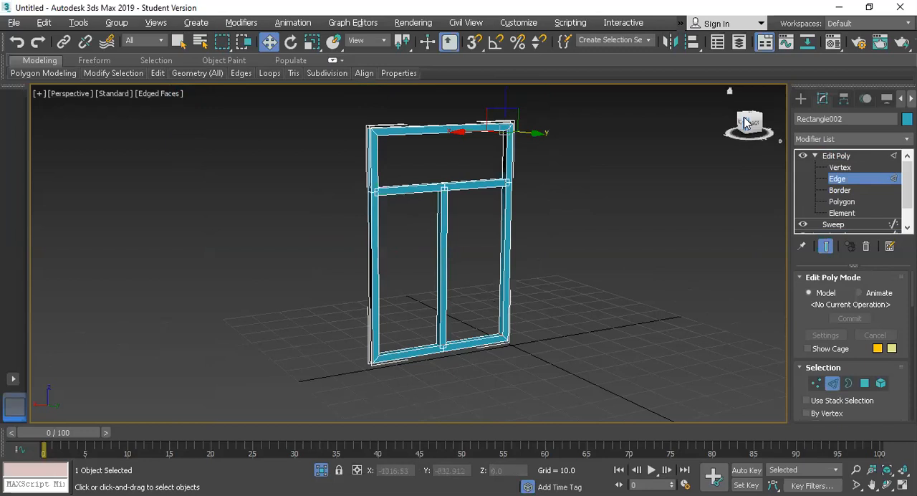
{"action": "mouse_move", "coordinate": [745, 122]}
{"action": "left_mouse_down"}
{"action": "mouse_move", "coordinate": [717, 126]}
{"action": "mouse_move", "coordinate": [749, 123]}
{"action": "left_mouse_up"}
{"action": "scroll", "coordinate": [409, 319], "scroll_direction": "up", "scroll_amount": 5}
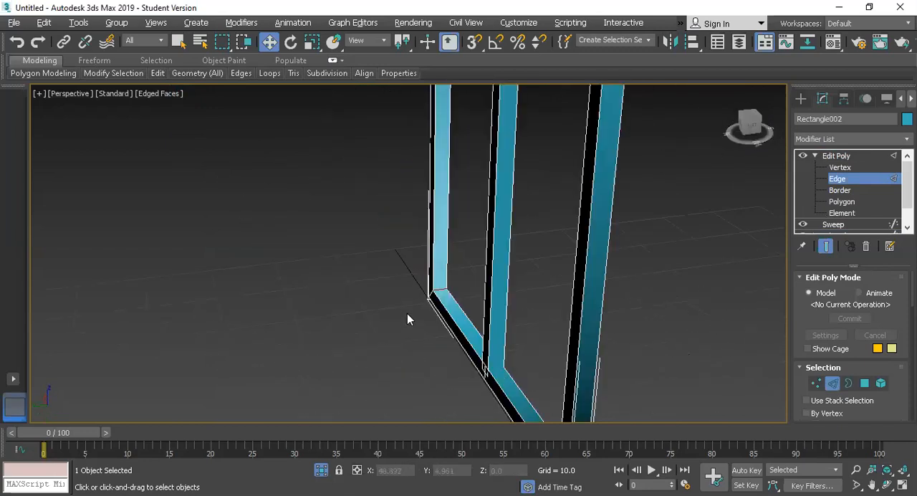
{"action": "scroll", "coordinate": [446, 287], "scroll_direction": "up", "scroll_amount": 2}
Connect the selected corner edges with 2 segments and a pinch of -25
{"action": "right_click", "coordinate": [435, 287]}
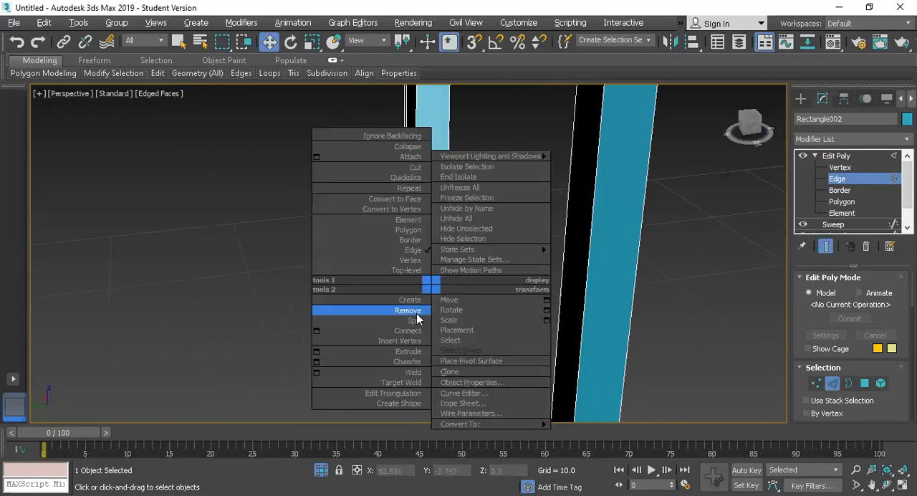
{"action": "left_click", "coordinate": [316, 331]}
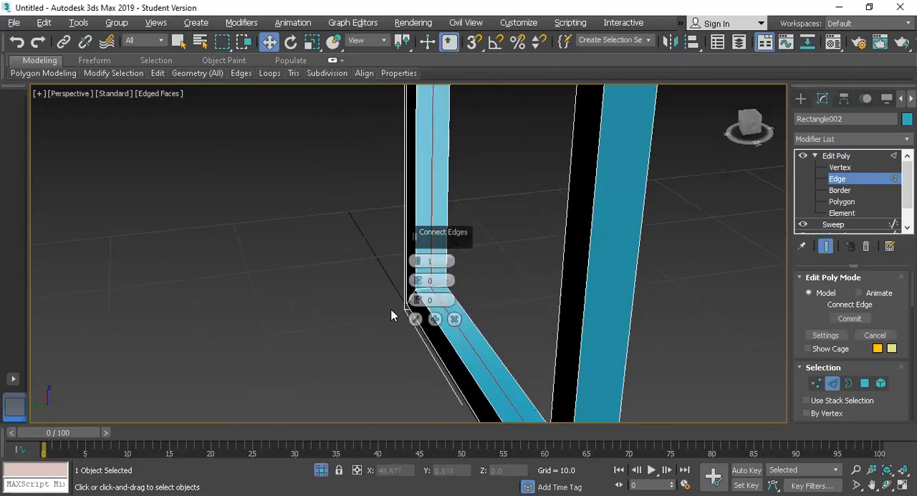
{"action": "left_click", "coordinate": [420, 259]}
{"action": "left_click_drag", "start_coordinate": [419, 287], "coordinate": [416, 349]}
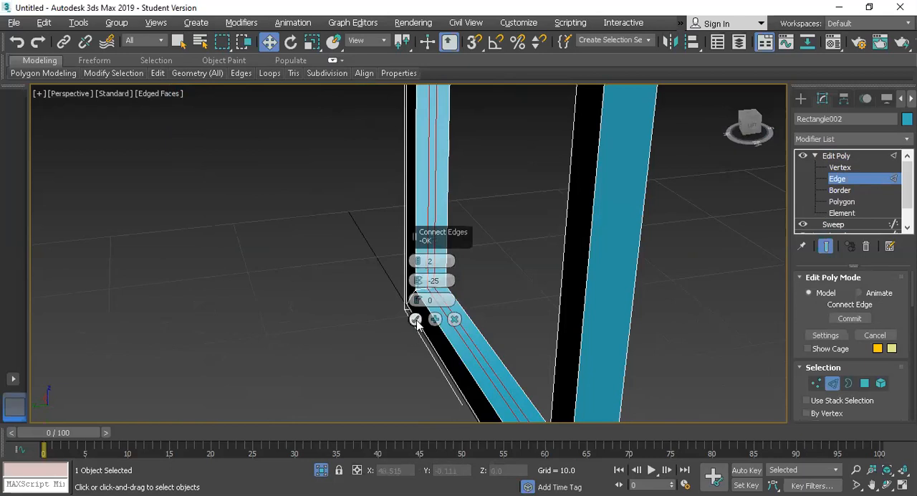
{"action": "left_click", "coordinate": [415, 320]}
Extrude the narrow centre strip of polygons around the frame's inner side by Local Normals with a height of -0.589
{"action": "left_click", "coordinate": [844, 201]}
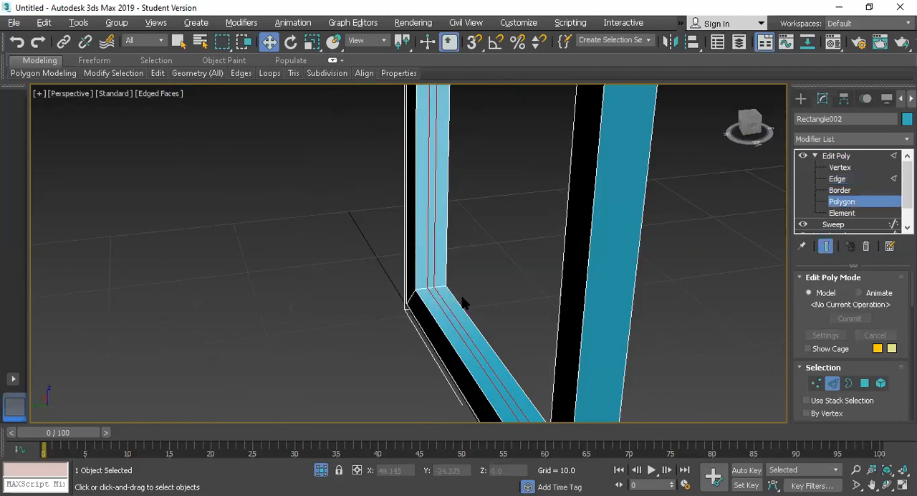
{"action": "left_click", "coordinate": [433, 268]}
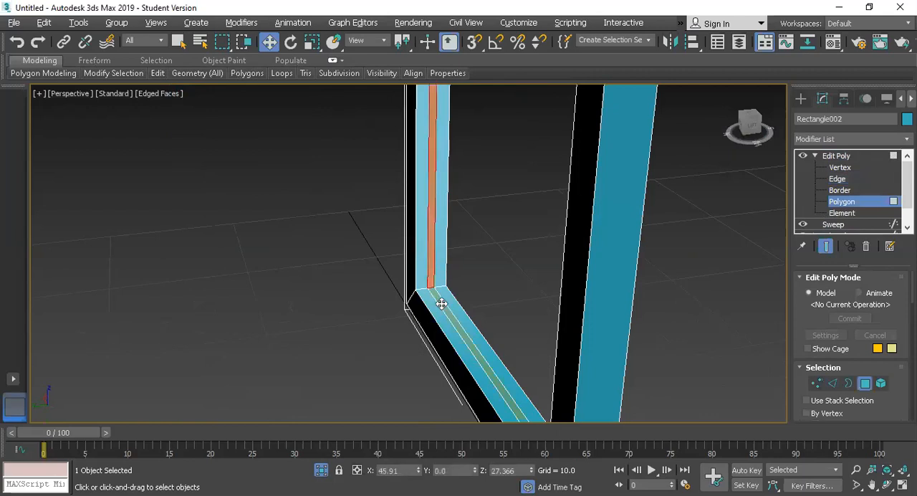
{"action": "left_click", "coordinate": [442, 304], "text": "ctrl"}
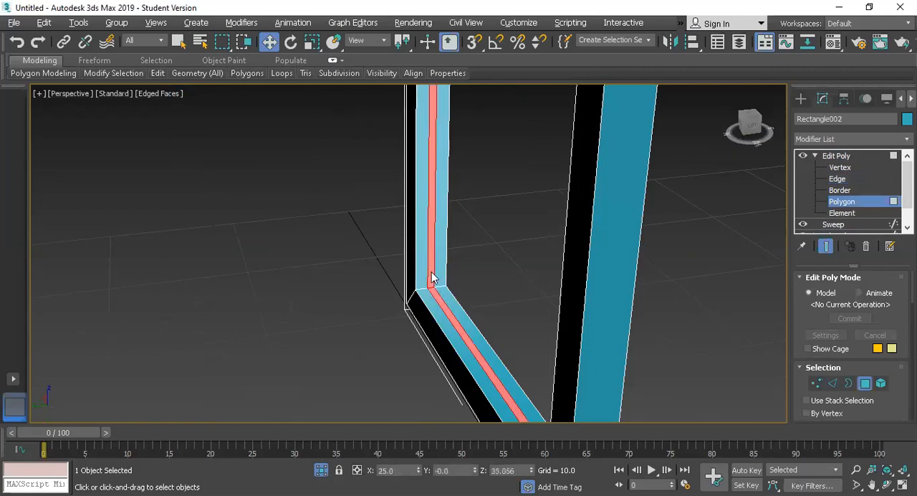
{"action": "right_click", "coordinate": [431, 274]}
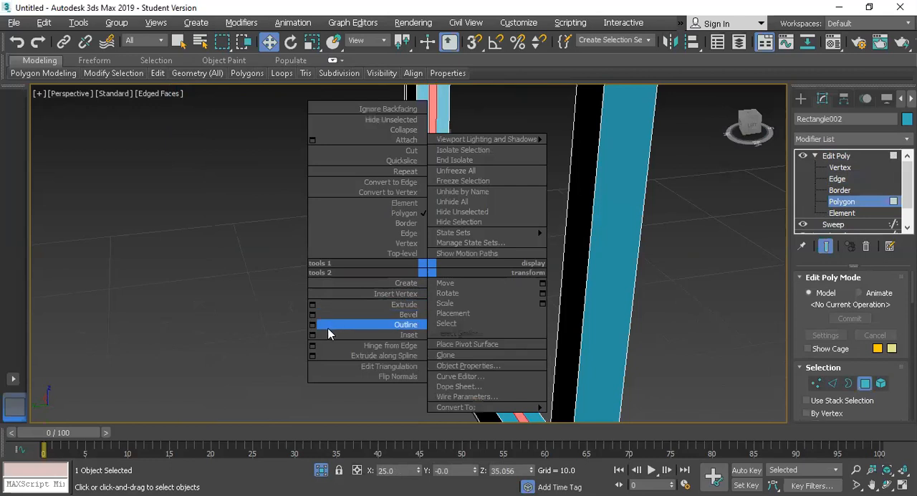
{"action": "left_click", "coordinate": [311, 305]}
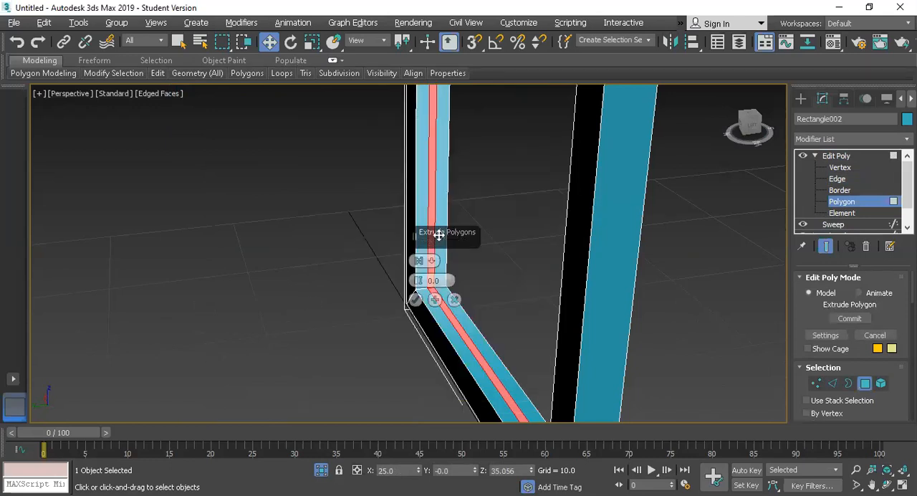
{"action": "left_click_drag", "start_coordinate": [289, 235], "coordinate": [289, 238]}
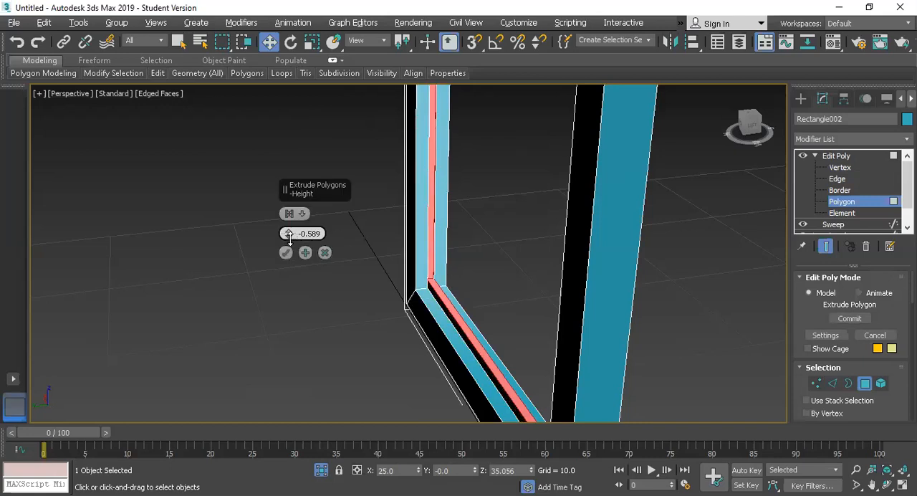
{"action": "left_click", "coordinate": [303, 214]}
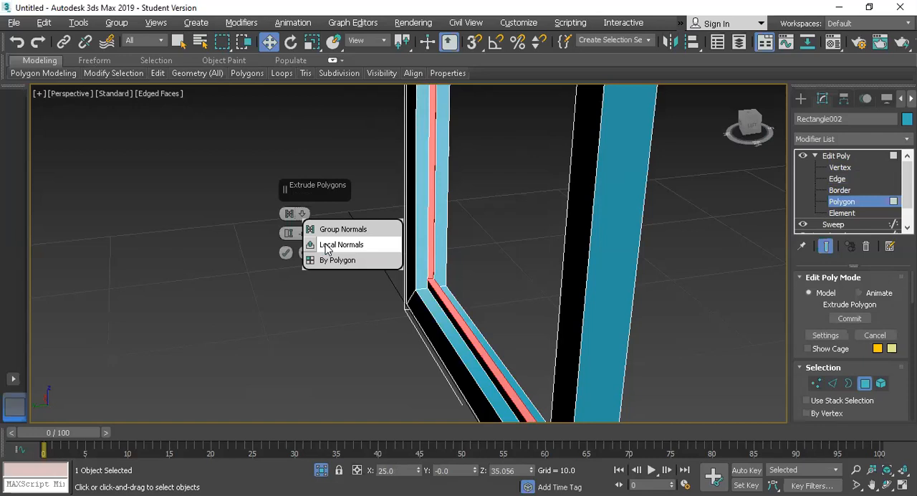
{"action": "left_click", "coordinate": [326, 246]}
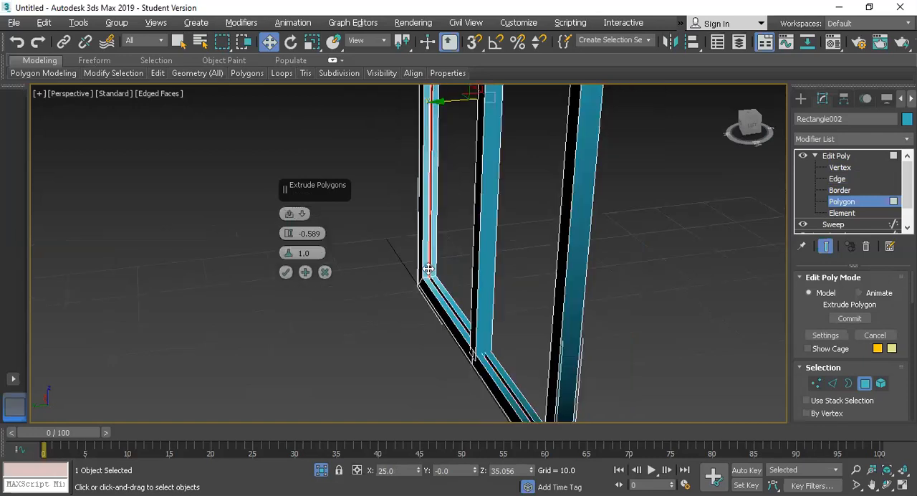
{"action": "scroll", "coordinate": [427, 269], "scroll_direction": "down", "scroll_amount": 2}
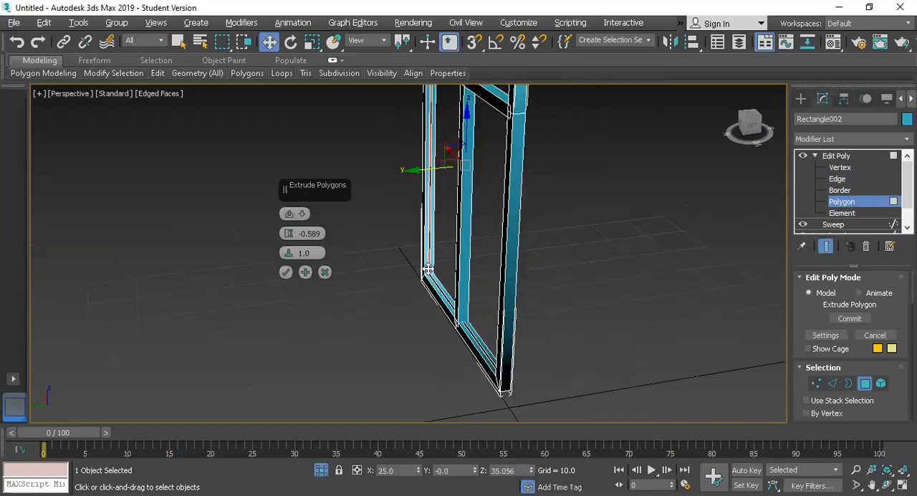
{"action": "left_click", "coordinate": [326, 276]}
Clone the extruded strip polygons into a separate object, offset about 17.67 along Y, and leave polygon editing
{"action": "scroll", "coordinate": [427, 213], "scroll_direction": "up", "scroll_amount": 3}
{"action": "scroll", "coordinate": [430, 213], "scroll_direction": "down", "scroll_amount": 3}
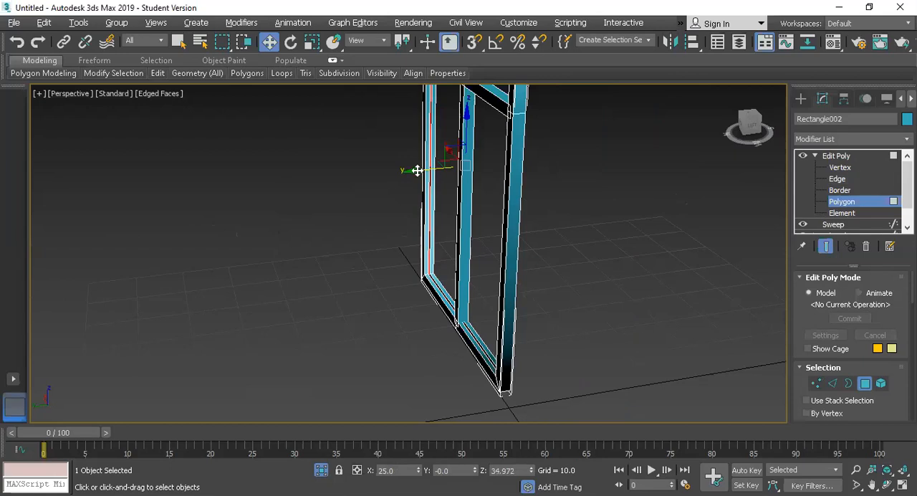
{"action": "left_click_drag", "start_coordinate": [399, 177], "coordinate": [322, 204]}
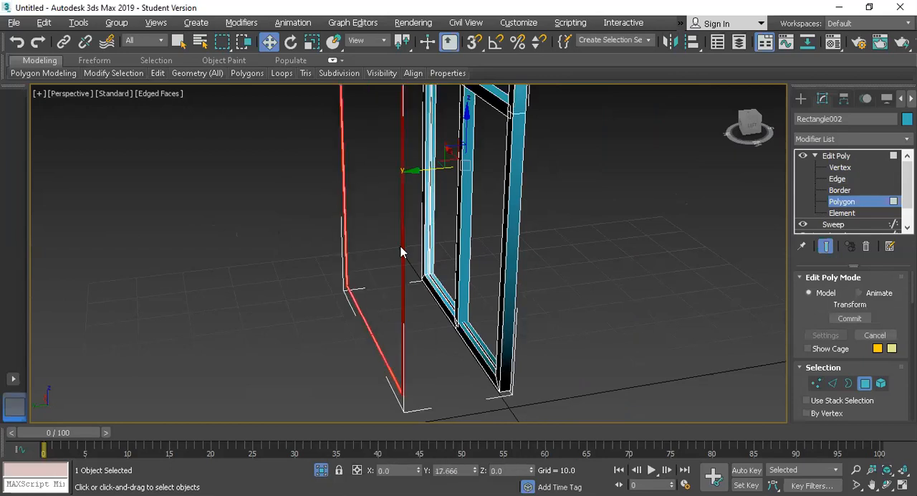
{"action": "left_click", "coordinate": [513, 269]}
{"action": "left_click", "coordinate": [846, 156]}
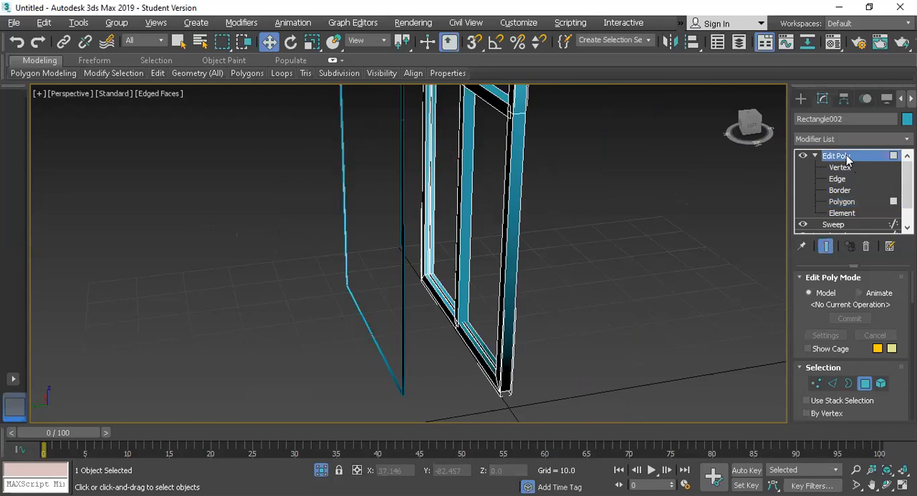
Select the cloned strip object and cap its open border to form a solid glass pane
{"action": "left_click", "coordinate": [401, 336]}
{"action": "left_click", "coordinate": [386, 336]}
{"action": "scroll", "coordinate": [384, 336], "scroll_direction": "up", "scroll_amount": 3}
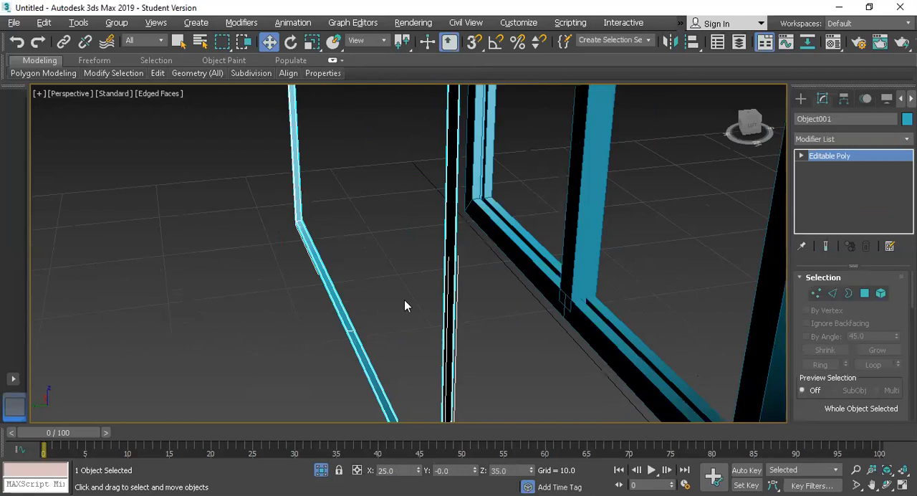
{"action": "left_click", "coordinate": [802, 156]}
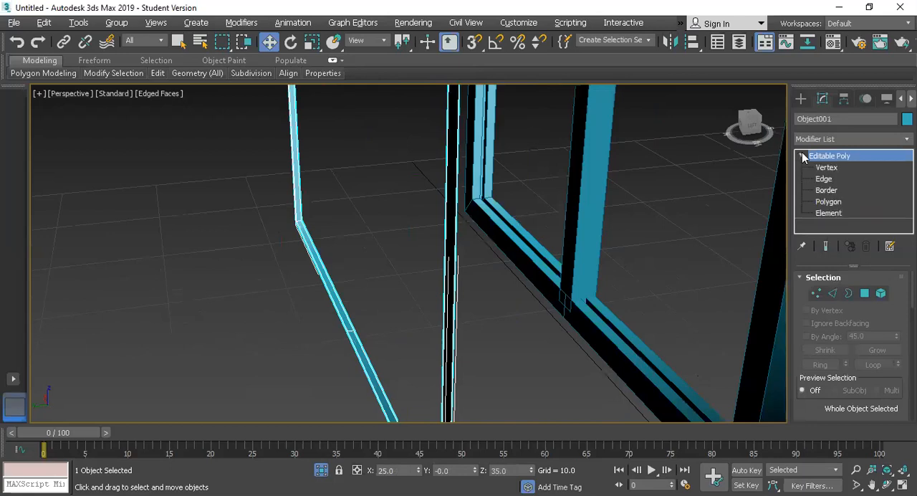
{"action": "left_click", "coordinate": [817, 190]}
{"action": "left_click", "coordinate": [351, 345]}
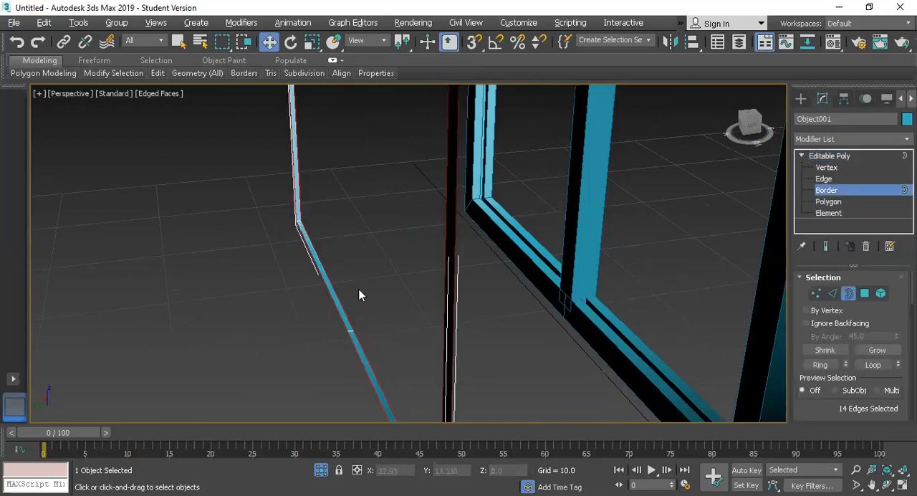
{"action": "right_click", "coordinate": [336, 294]}
{"action": "left_click", "coordinate": [337, 324]}
{"action": "left_click", "coordinate": [502, 295]}
{"action": "scroll", "coordinate": [502, 295], "scroll_direction": "down", "scroll_amount": 10}
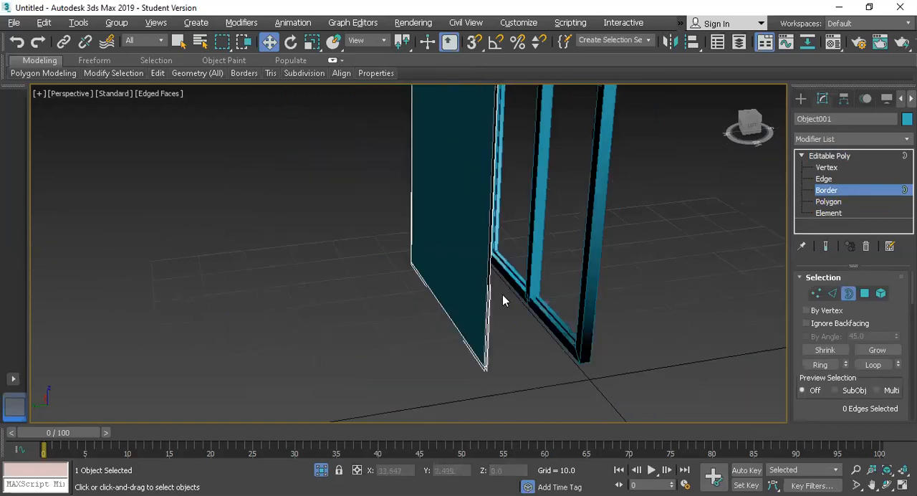
{"action": "left_click", "coordinate": [834, 155]}
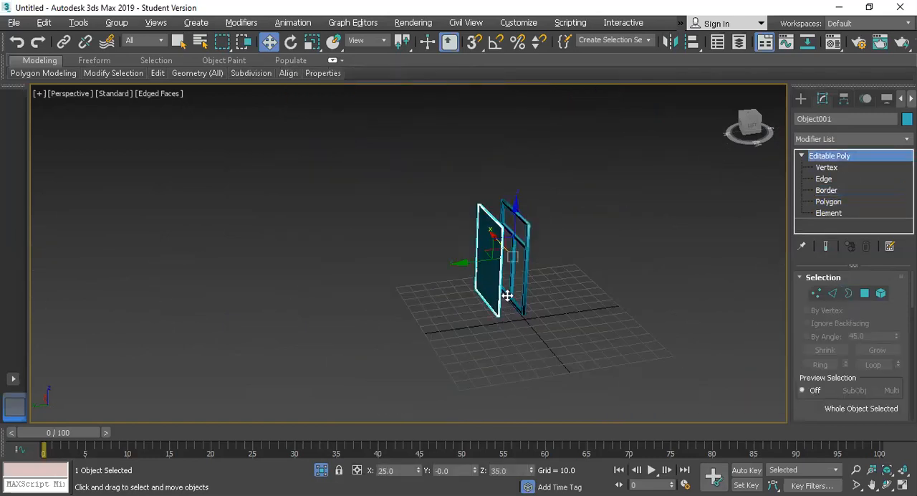
Center the glass pane's pivot to the object
{"action": "left_click", "coordinate": [523, 294]}
{"action": "scroll", "coordinate": [523, 295], "scroll_direction": "up", "scroll_amount": 5}
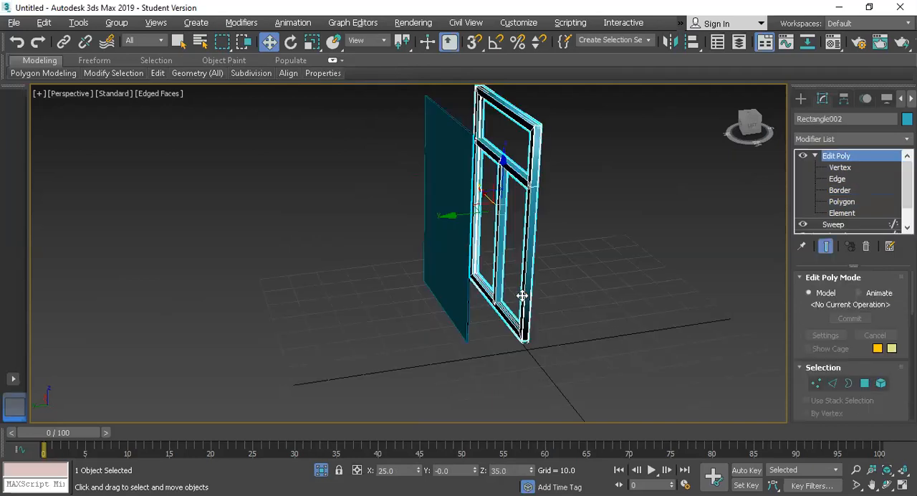
{"action": "left_click", "coordinate": [450, 303]}
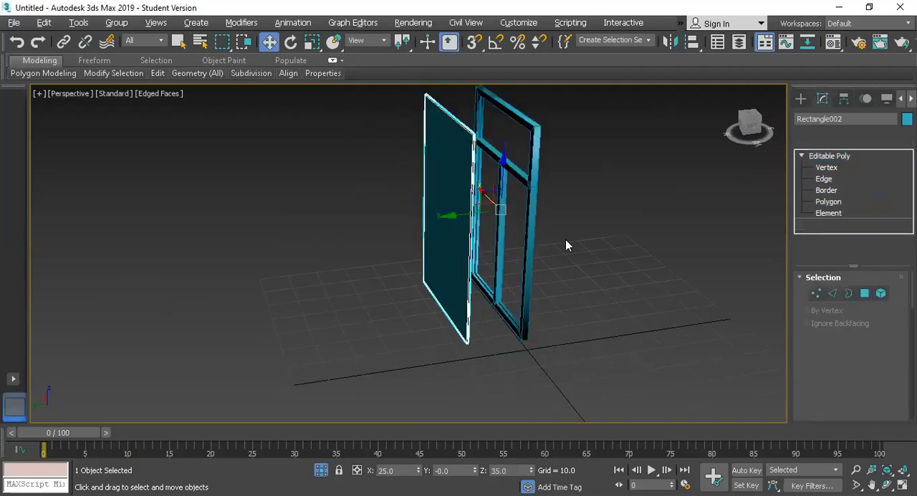
{"action": "left_click", "coordinate": [844, 101]}
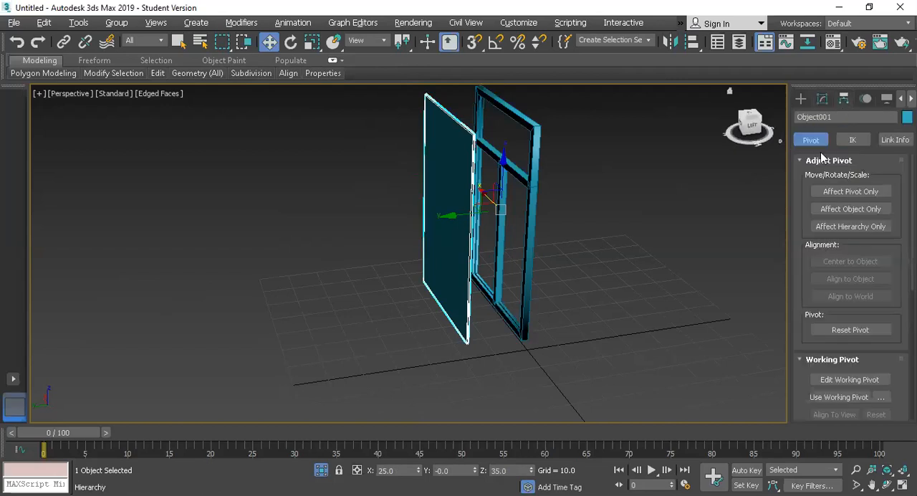
{"action": "left_click", "coordinate": [831, 192]}
{"action": "left_click", "coordinate": [841, 263]}
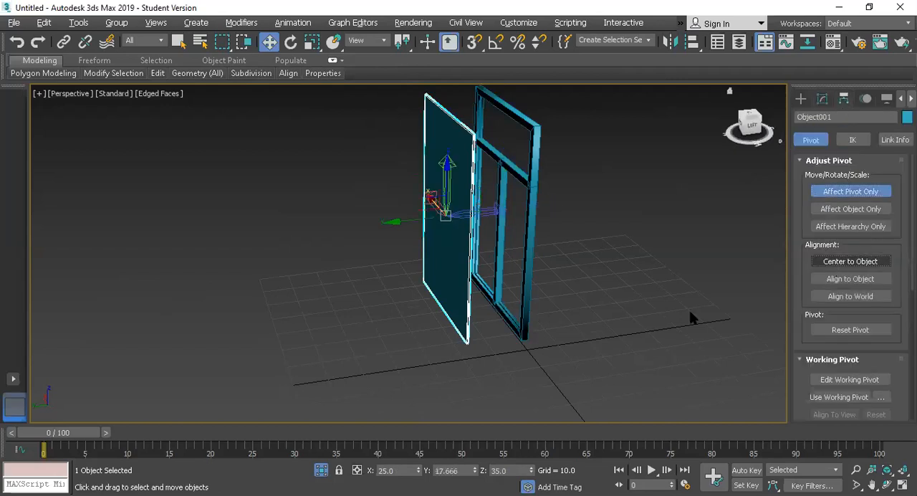
{"action": "left_click", "coordinate": [846, 191]}
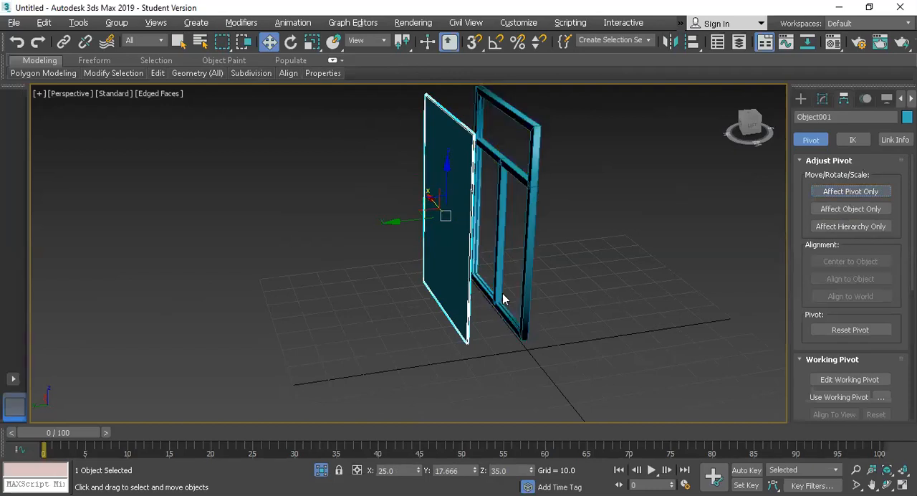
Align the glass pane to the inner frame in X, Y and Z position, center to center
{"action": "key", "text": "alt+a"}
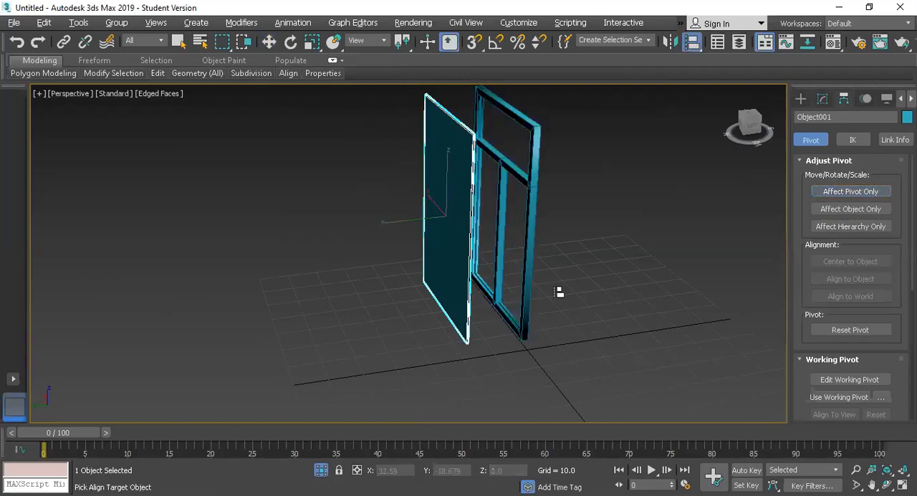
{"action": "left_click", "coordinate": [532, 226]}
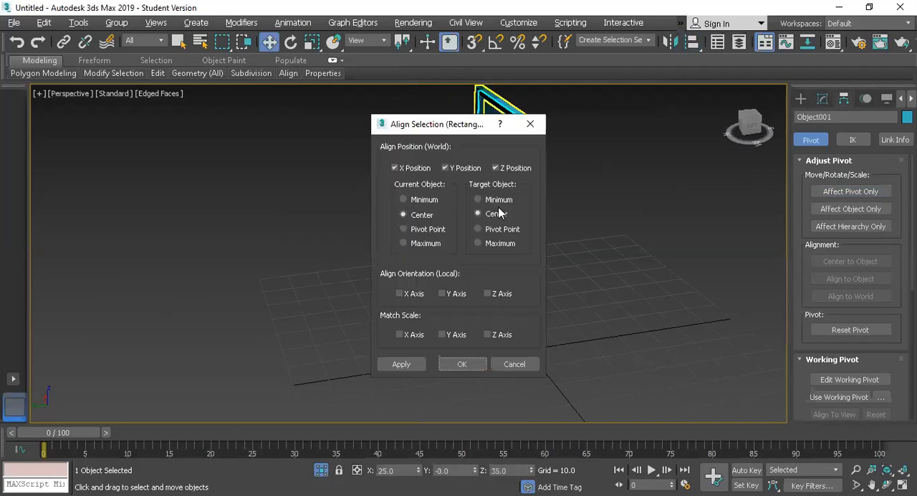
{"action": "left_click", "coordinate": [462, 364]}
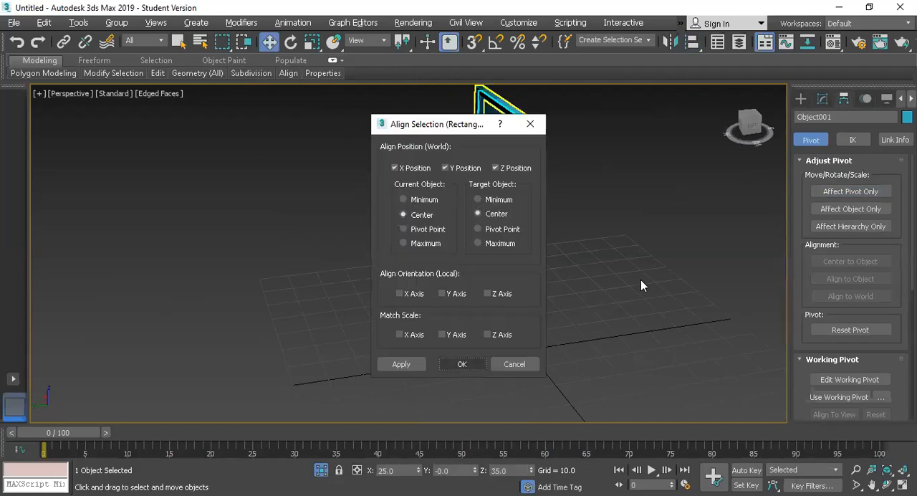
Set the glass pane's object color to white and end isolation so the outer frame is shown again
{"action": "left_click", "coordinate": [641, 280]}
{"action": "left_click", "coordinate": [510, 234]}
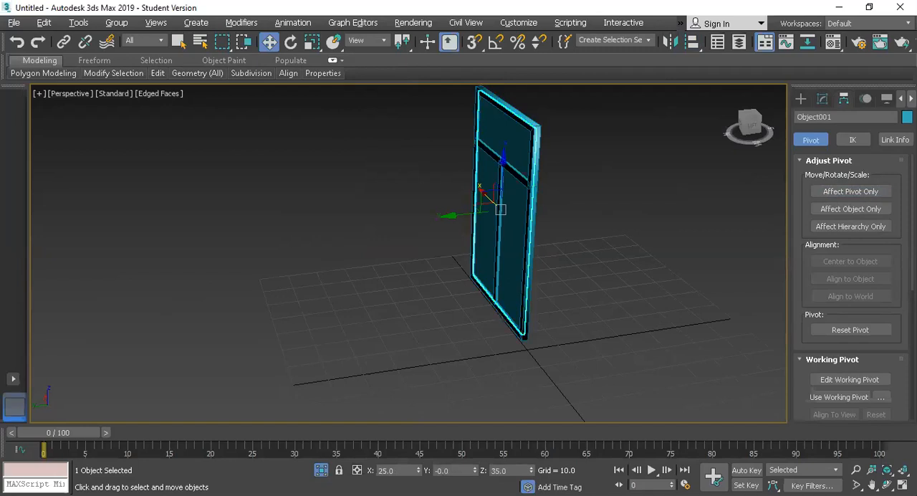
{"action": "left_click", "coordinate": [907, 117]}
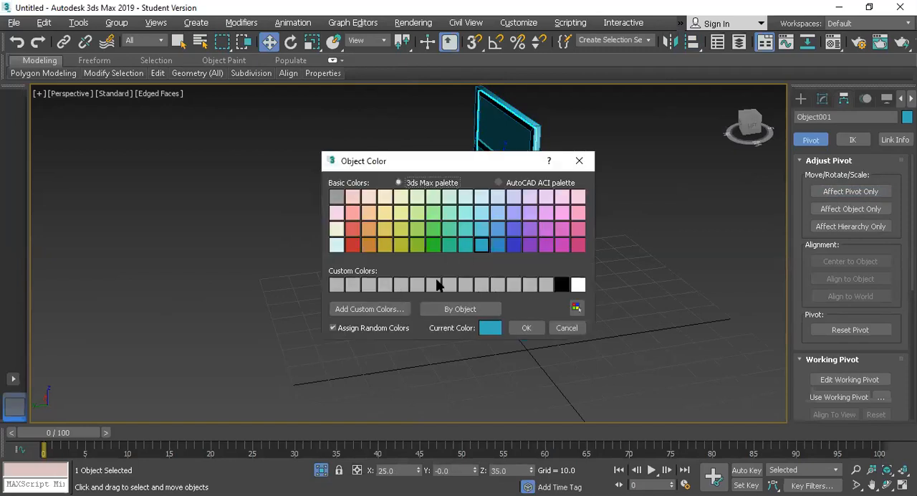
{"action": "left_click", "coordinate": [578, 284]}
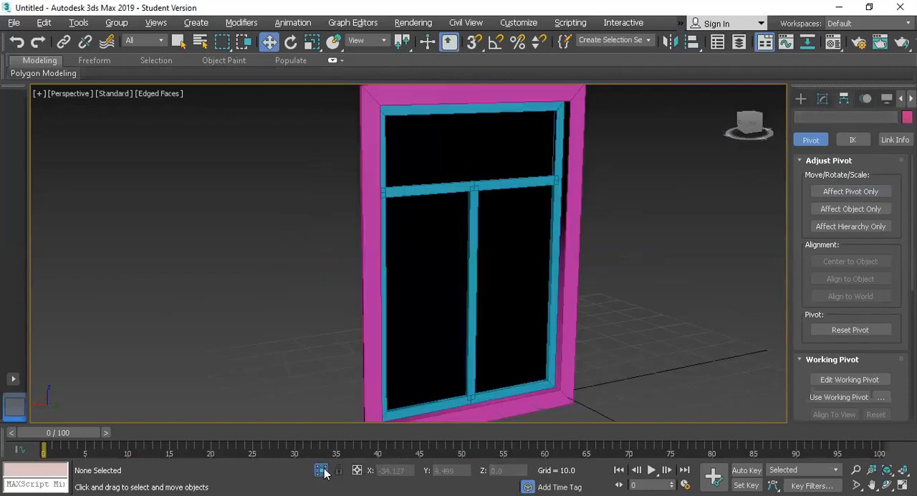
Set the outer window frame's object color to white and deselect it
{"action": "left_click", "coordinate": [575, 190]}
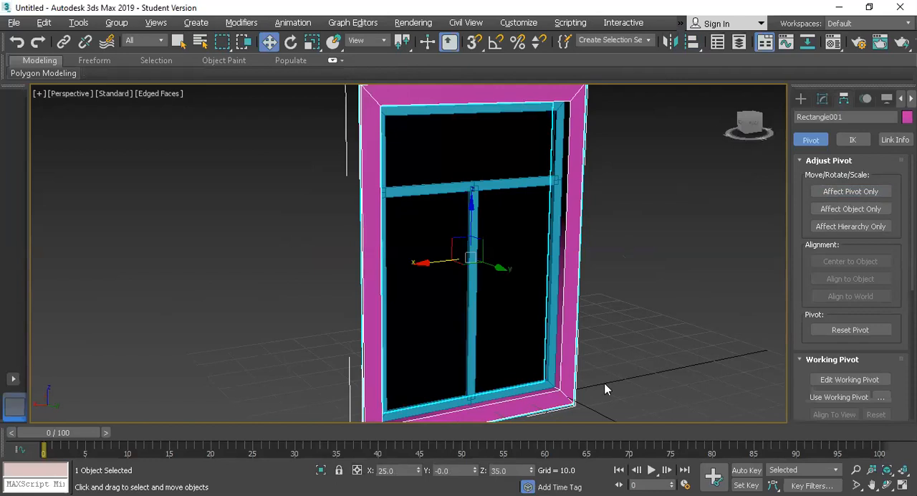
{"action": "left_click", "coordinate": [577, 285]}
{"action": "left_click", "coordinate": [528, 328]}
{"action": "left_click", "coordinate": [730, 224]}
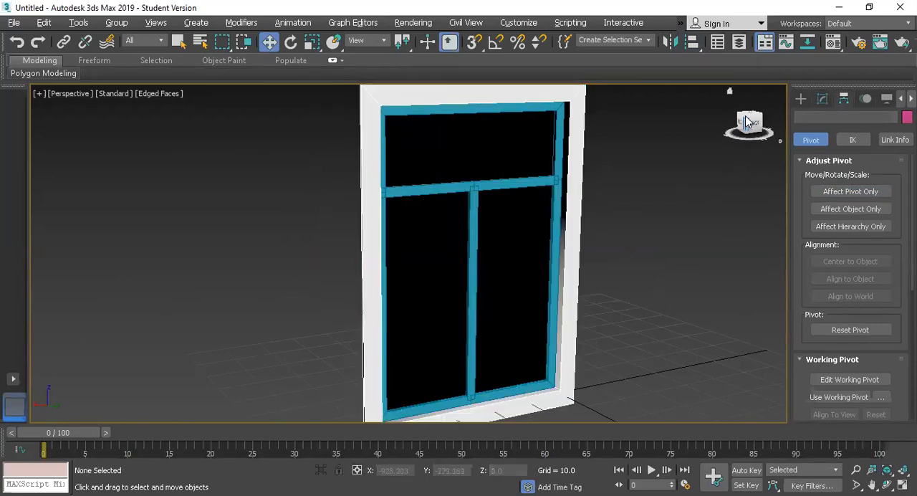
Select the glass pane and apply a Normal modifier to flip its normals
{"action": "mouse_move", "coordinate": [746, 119]}
{"action": "left_mouse_down"}
{"action": "mouse_move", "coordinate": [776, 142]}
{"action": "mouse_move", "coordinate": [809, 126]}
{"action": "mouse_move", "coordinate": [772, 140]}
{"action": "mouse_move", "coordinate": [744, 122]}
{"action": "left_mouse_up"}
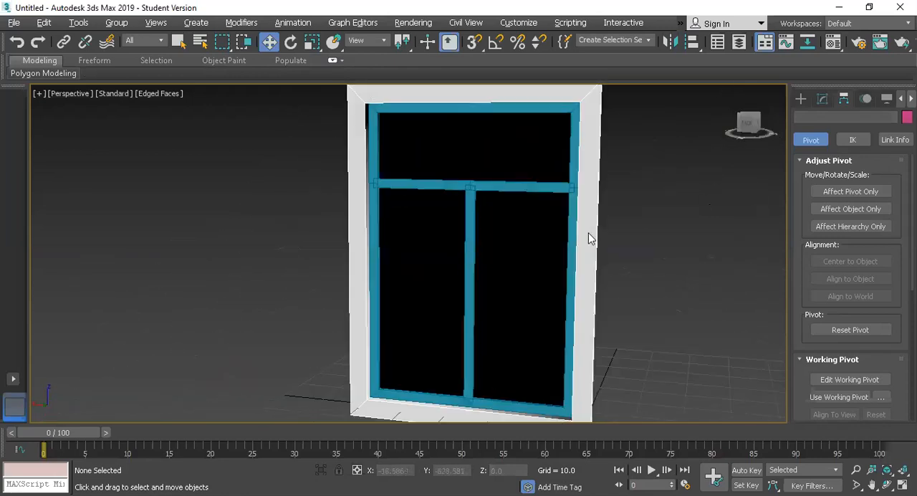
{"action": "left_click", "coordinate": [494, 260]}
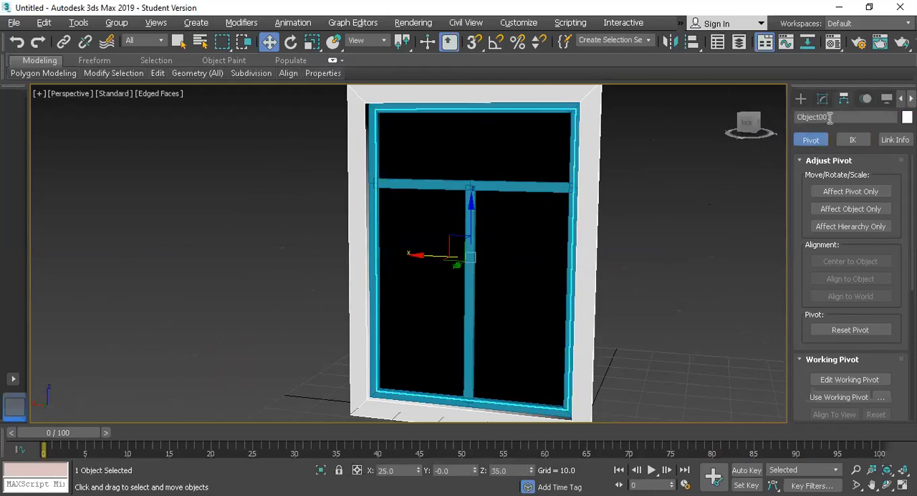
{"action": "left_click", "coordinate": [800, 99]}
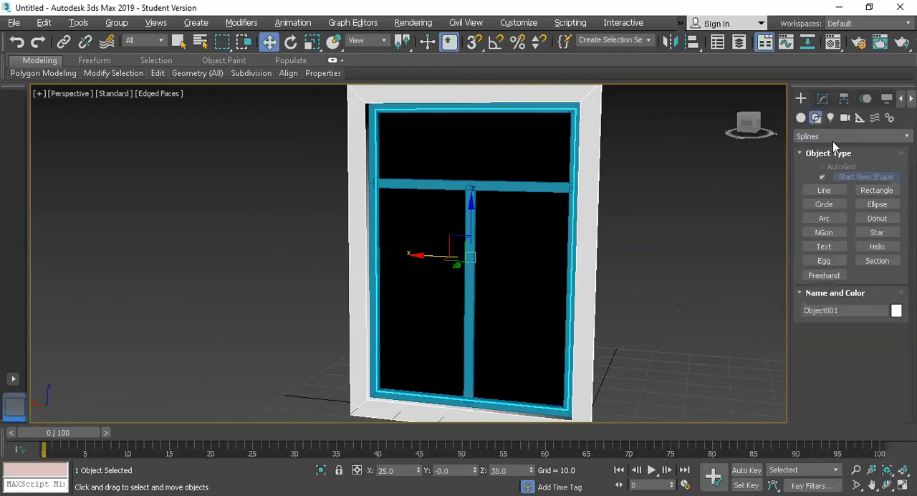
{"action": "left_click", "coordinate": [823, 100]}
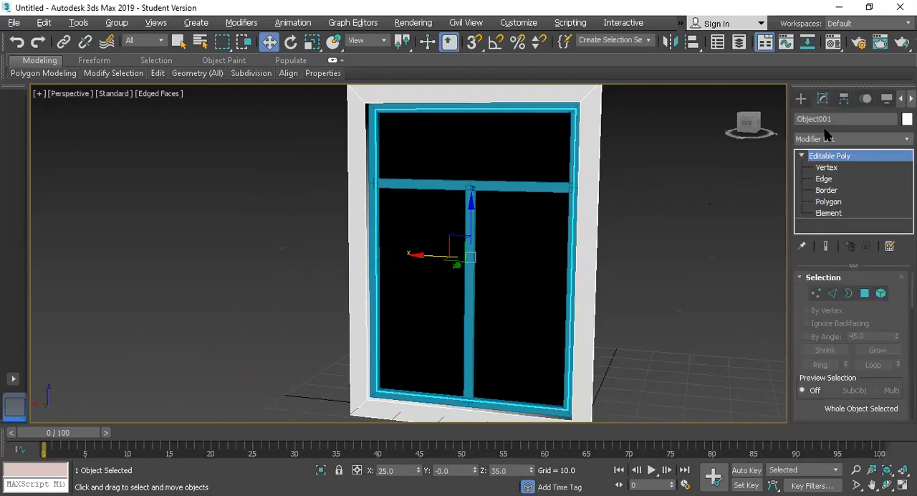
{"action": "left_click", "coordinate": [827, 139]}
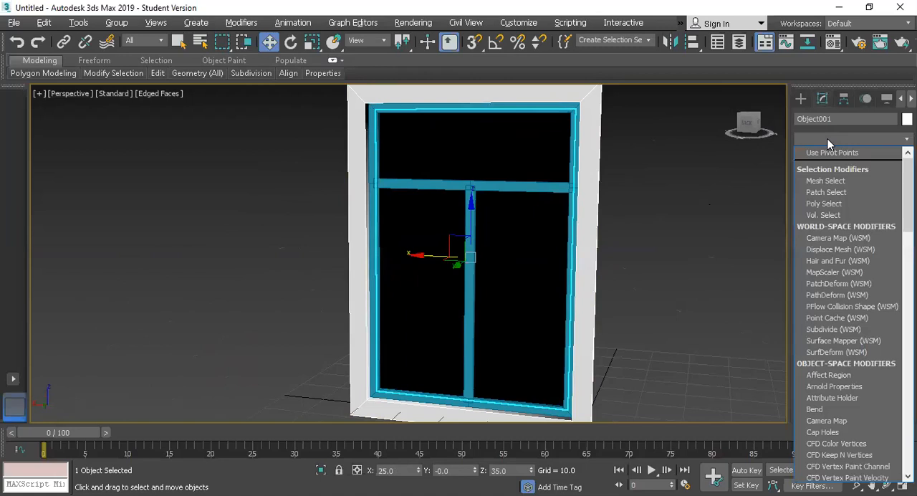
{"action": "type", "text": "nor"}
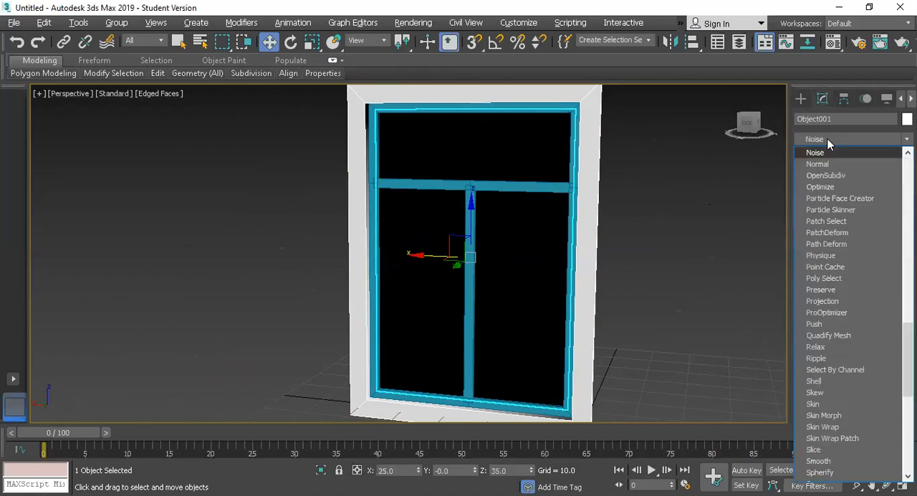
{"action": "key", "text": "Return"}
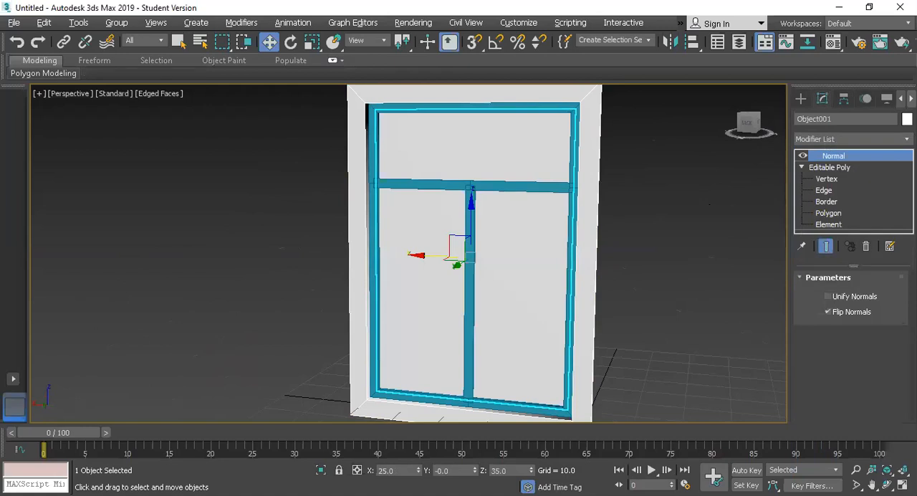
Set the glass pane's object color to medium blue and deselect it
{"action": "left_click", "coordinate": [907, 120]}
{"action": "left_click", "coordinate": [496, 228]}
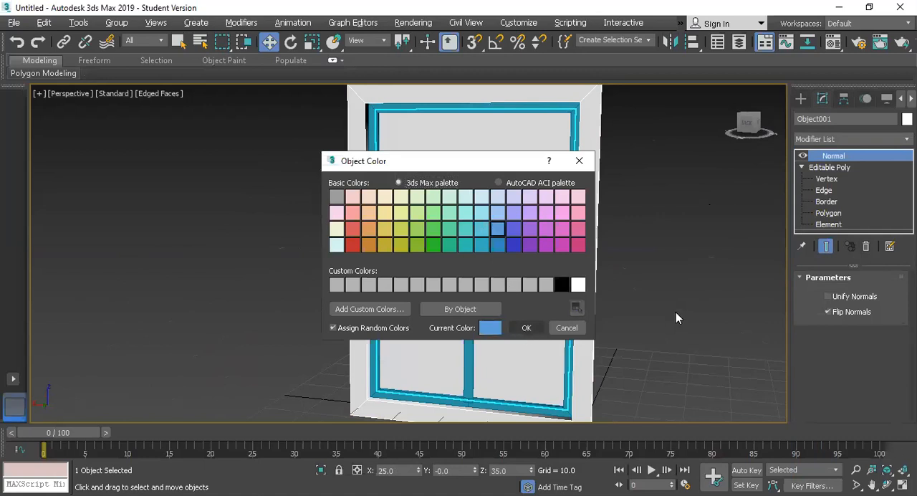
{"action": "key", "text": "Return"}
{"action": "key", "text": "ctrl+d"}
Turn off edged faces and examine the frames and glass pane of the window from several angles
{"action": "scroll", "coordinate": [532, 272], "scroll_direction": "down", "scroll_amount": 3}
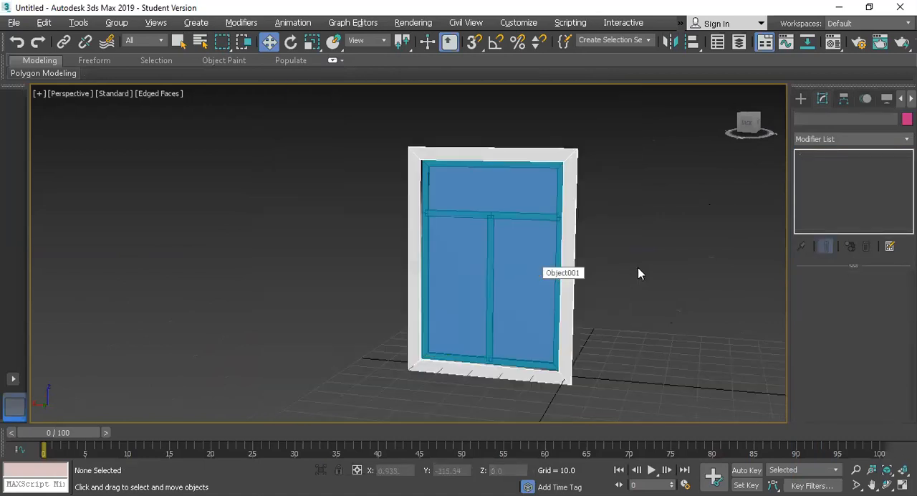
{"action": "scroll", "coordinate": [638, 268], "scroll_direction": "up", "scroll_amount": 5}
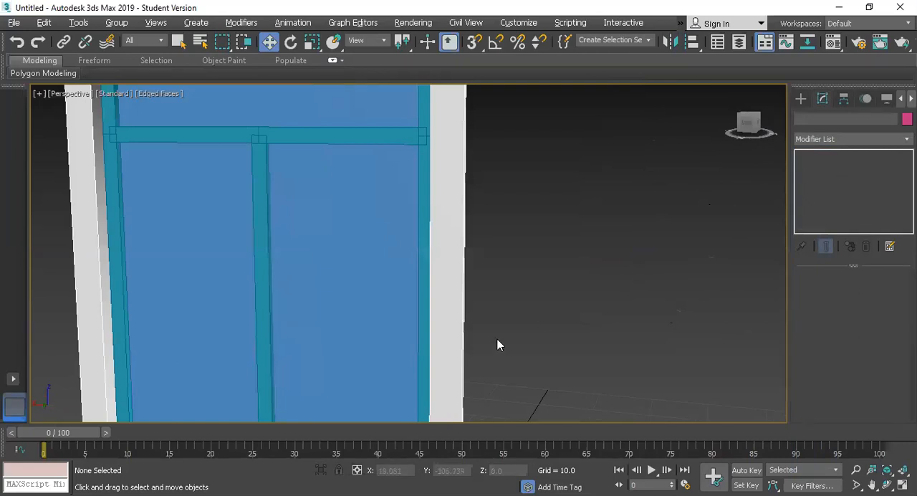
{"action": "scroll", "coordinate": [528, 313], "scroll_direction": "down", "scroll_amount": 5}
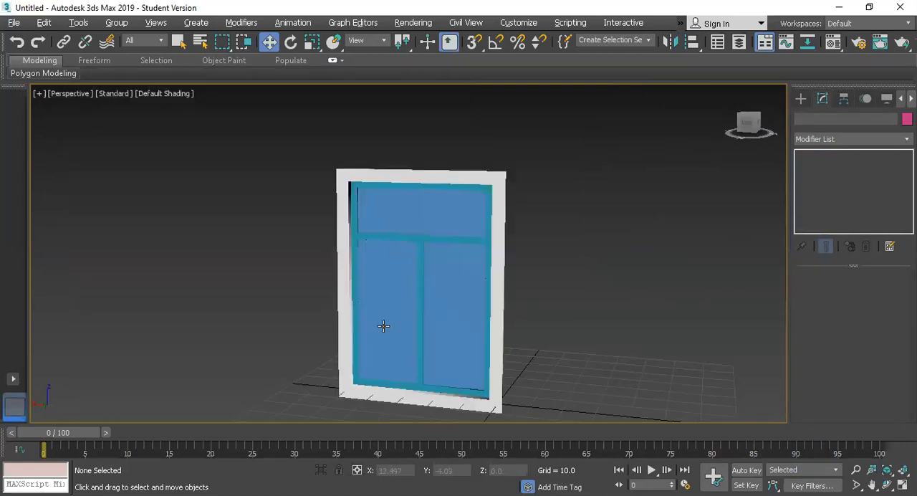
{"action": "scroll", "coordinate": [346, 270], "scroll_direction": "up", "scroll_amount": 5}
{"action": "scroll", "coordinate": [346, 269], "scroll_direction": "down", "scroll_amount": 5}
{"action": "left_click_drag", "start_coordinate": [266, 175], "coordinate": [408, 282]}
{"action": "scroll", "coordinate": [408, 270], "scroll_direction": "up", "scroll_amount": 3}
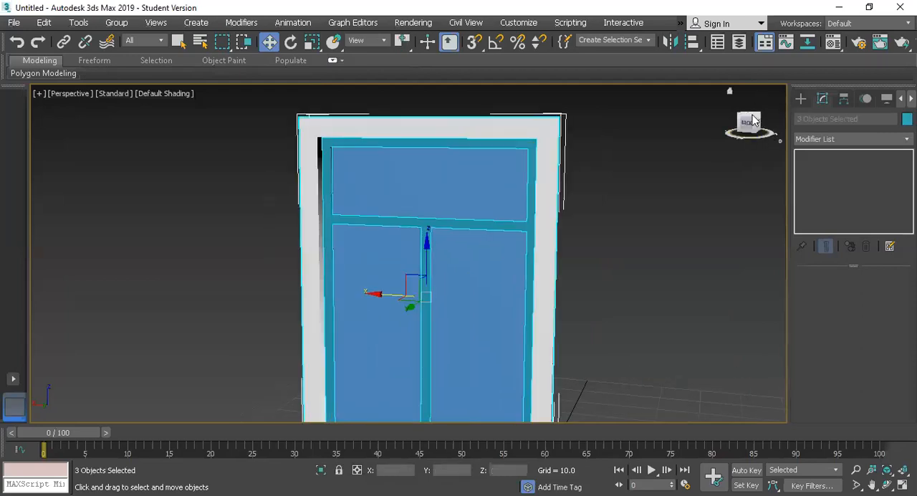
{"action": "left_click_drag", "start_coordinate": [757, 118], "coordinate": [710, 108]}
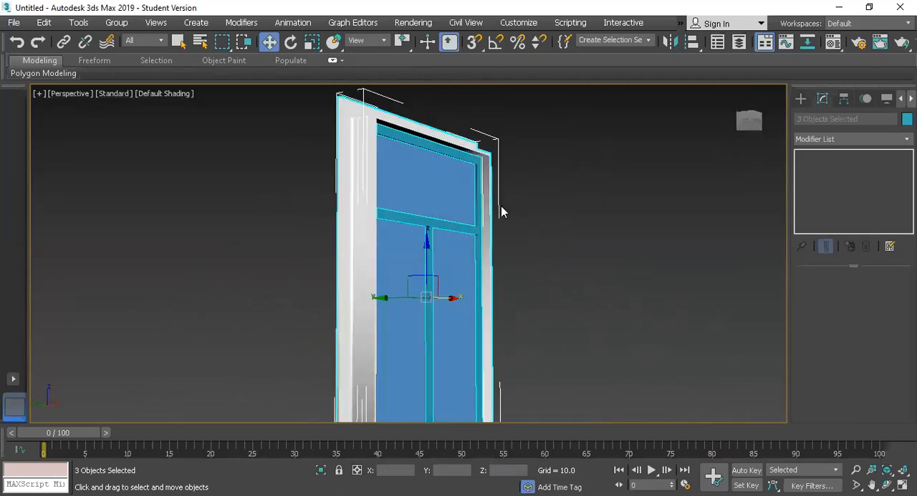
{"action": "scroll", "coordinate": [501, 207], "scroll_direction": "up", "scroll_amount": 5}
{"action": "scroll", "coordinate": [444, 231], "scroll_direction": "down", "scroll_amount": 3}
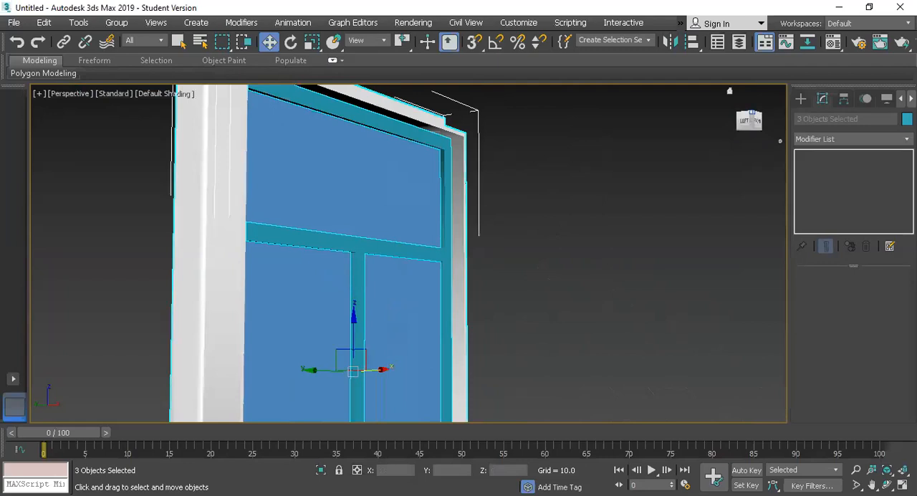
{"action": "left_click", "coordinate": [750, 121]}
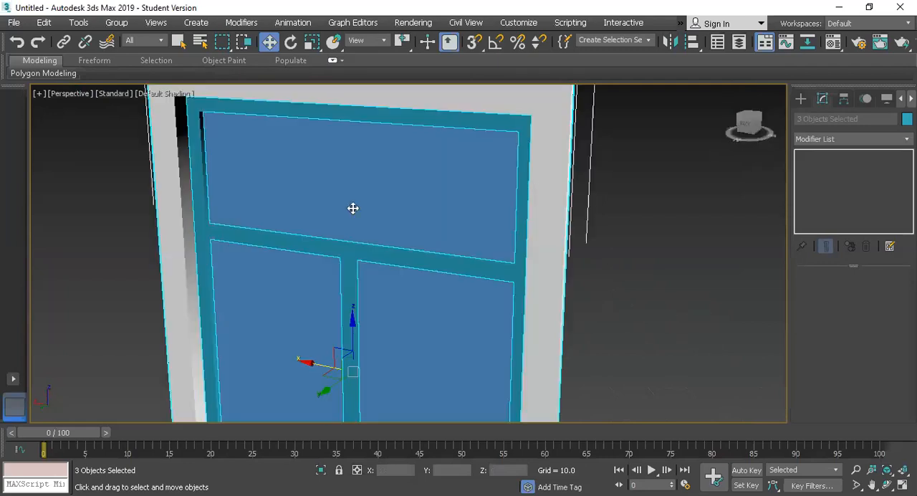
{"action": "scroll", "coordinate": [358, 217], "scroll_direction": "up", "scroll_amount": 1}
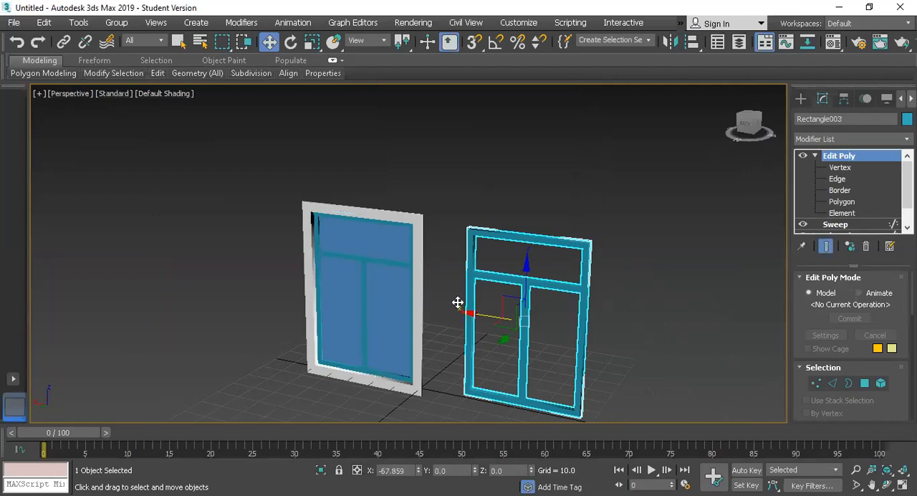
Clone the grooved inner frame along X to about X -30.95, beside the window
{"action": "left_click_drag", "start_coordinate": [458, 302], "coordinate": [466, 307], "text": "shift"}
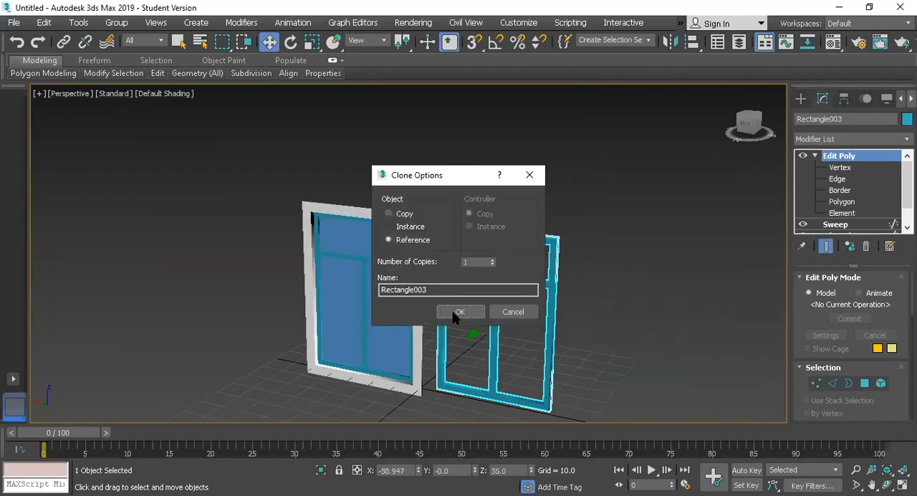
{"action": "left_click", "coordinate": [460, 311]}
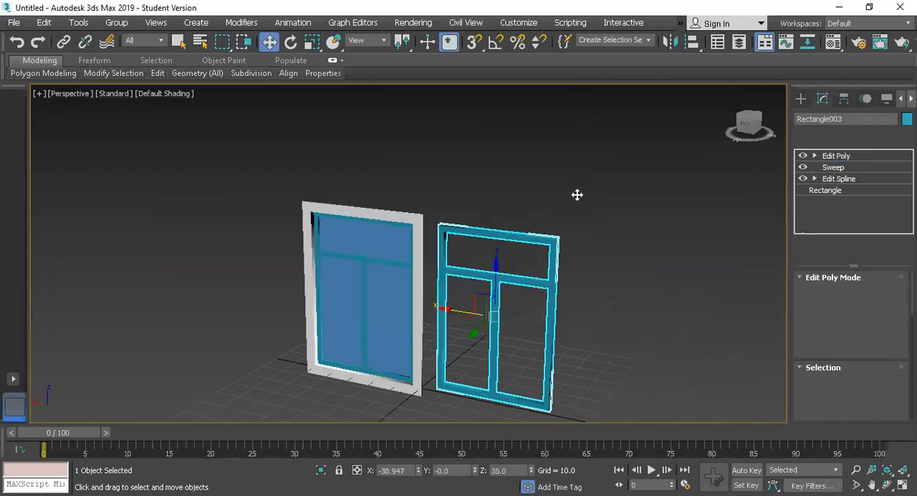
{"action": "key", "text": "alt+w"}
{"action": "key", "text": "alt+w"}
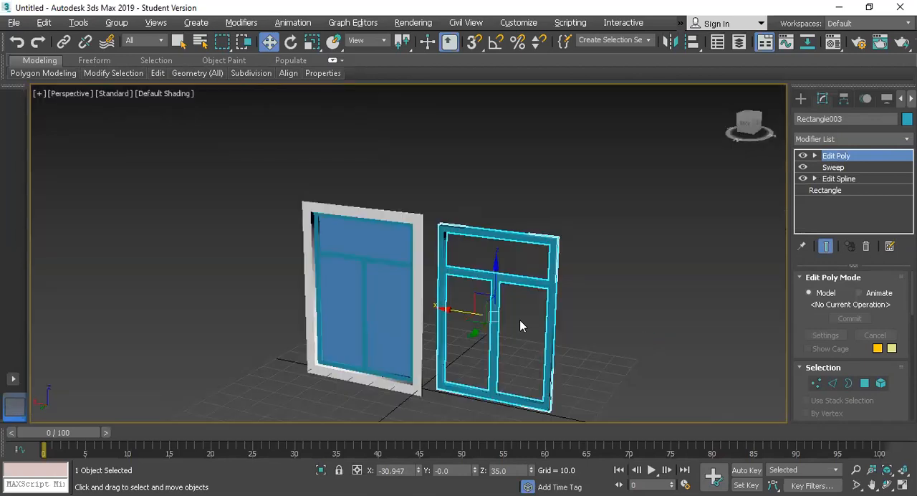
Show the front view and delete the Edit Poly modifier from the cloned inner frame
{"action": "key", "text": "f"}
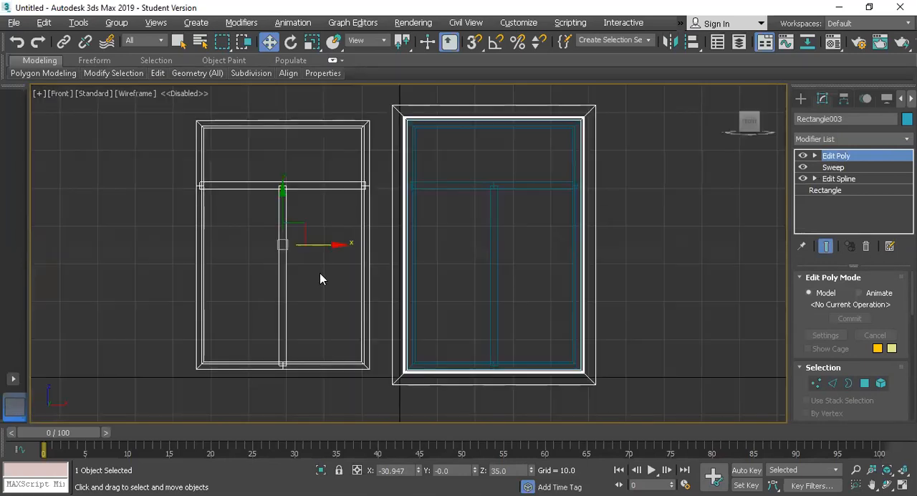
{"action": "scroll", "coordinate": [254, 258], "scroll_direction": "up", "scroll_amount": 3}
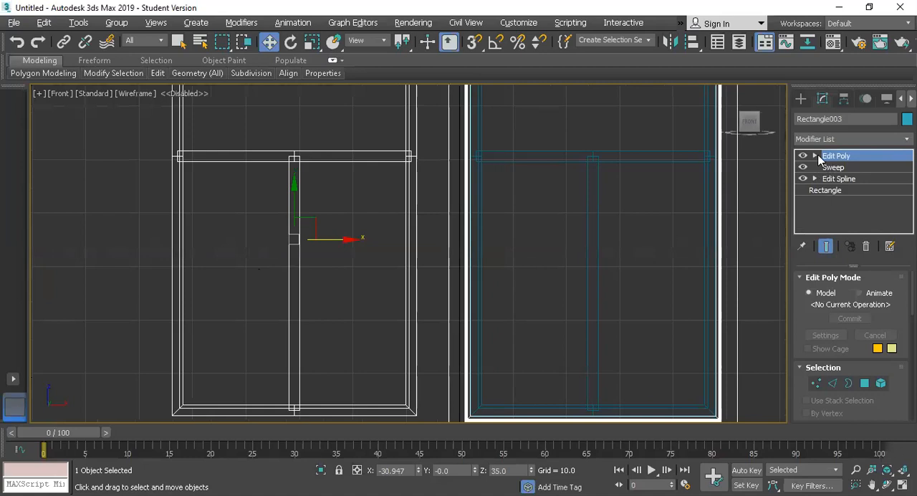
{"action": "left_click", "coordinate": [867, 246]}
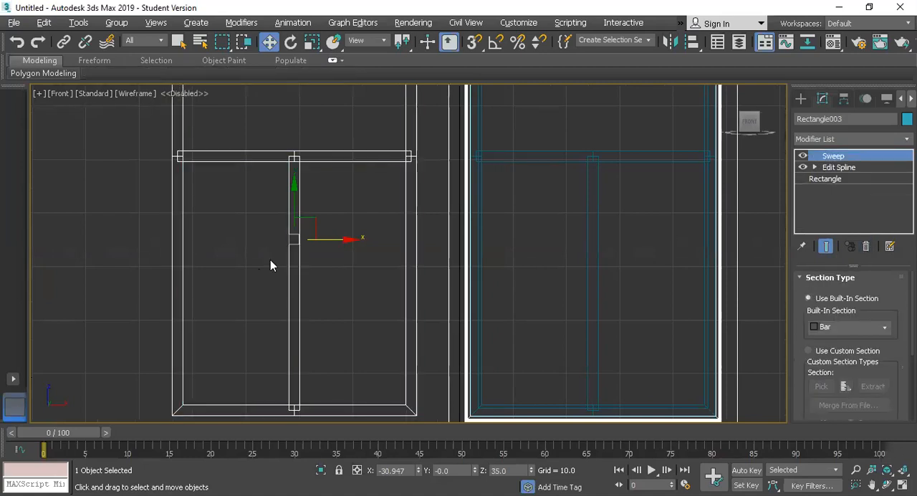
Draw three Rectangle splines over the cloned frame's openings: the two lower panes and the wide upper pane
{"action": "left_click", "coordinate": [801, 99]}
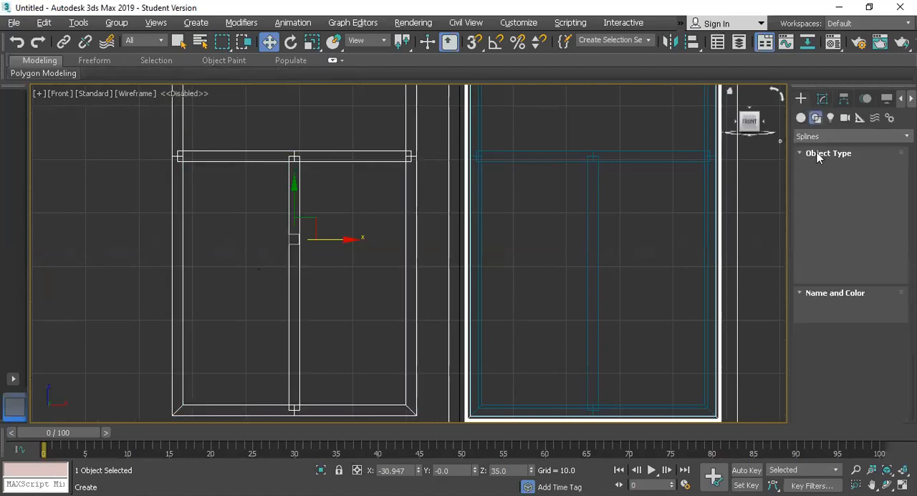
{"action": "left_click", "coordinate": [877, 192]}
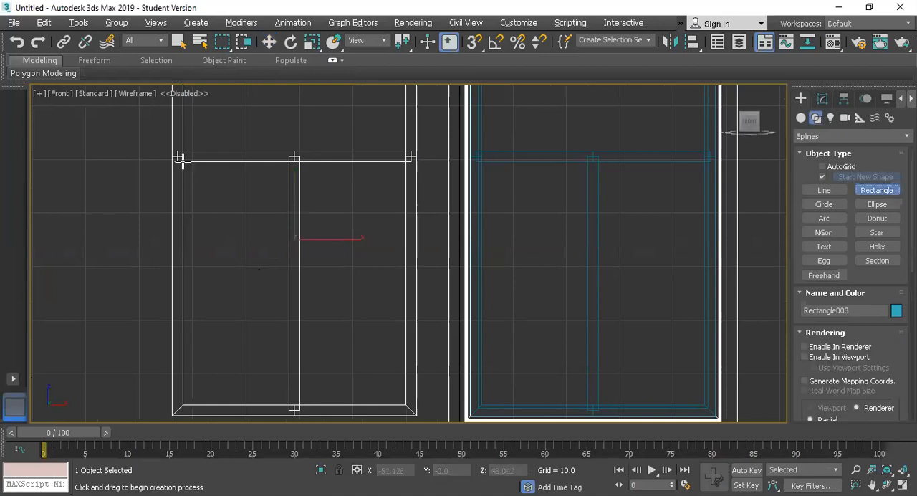
{"action": "mouse_move", "coordinate": [182, 159]}
{"action": "left_mouse_down"}
{"action": "mouse_move", "coordinate": [275, 395]}
{"action": "mouse_move", "coordinate": [290, 406]}
{"action": "left_mouse_up"}
{"action": "mouse_move", "coordinate": [298, 159]}
{"action": "left_mouse_down"}
{"action": "mouse_move", "coordinate": [361, 354]}
{"action": "mouse_move", "coordinate": [391, 409]}
{"action": "mouse_move", "coordinate": [407, 407]}
{"action": "left_mouse_up"}
{"action": "scroll", "coordinate": [296, 263], "scroll_direction": "down", "scroll_amount": 4}
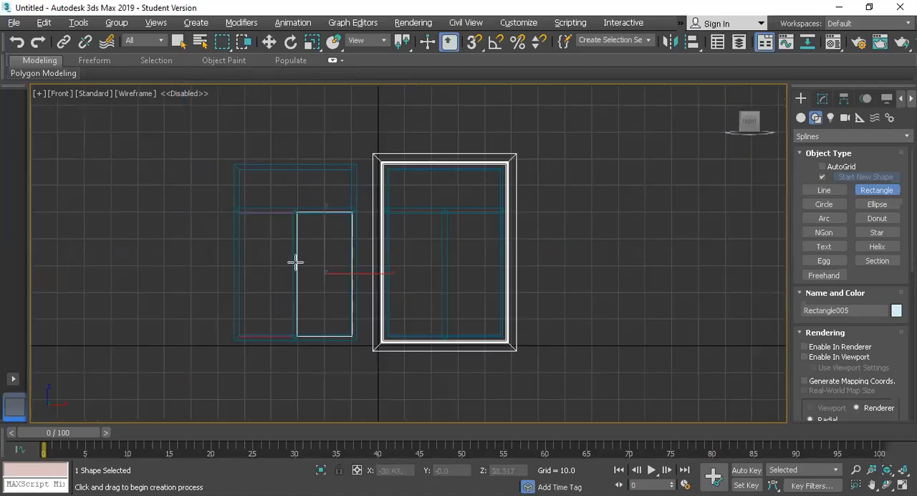
{"action": "left_click_drag", "start_coordinate": [237, 168], "coordinate": [353, 210]}
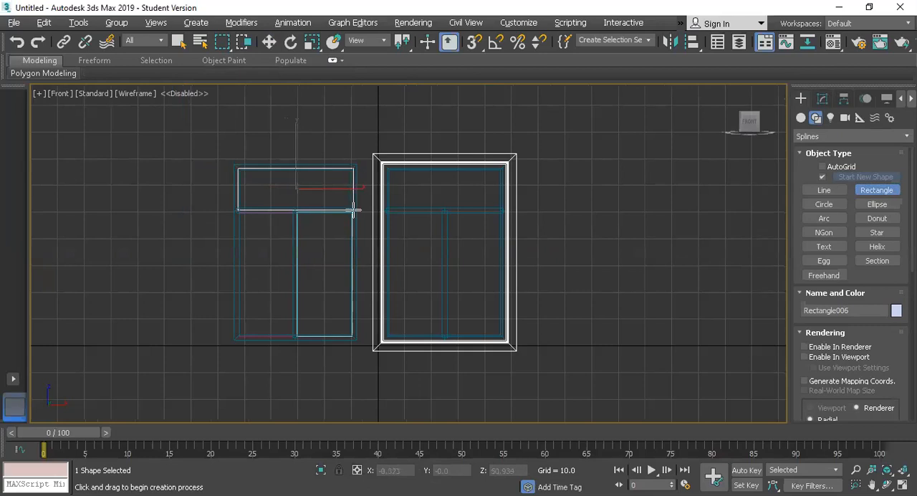
{"action": "key", "text": "w"}
In the perspective view, move the cloned frame along Y to about -138.5, clear of the new rectangles
{"action": "key", "text": "alt+w"}
{"action": "right_click", "coordinate": [580, 343]}
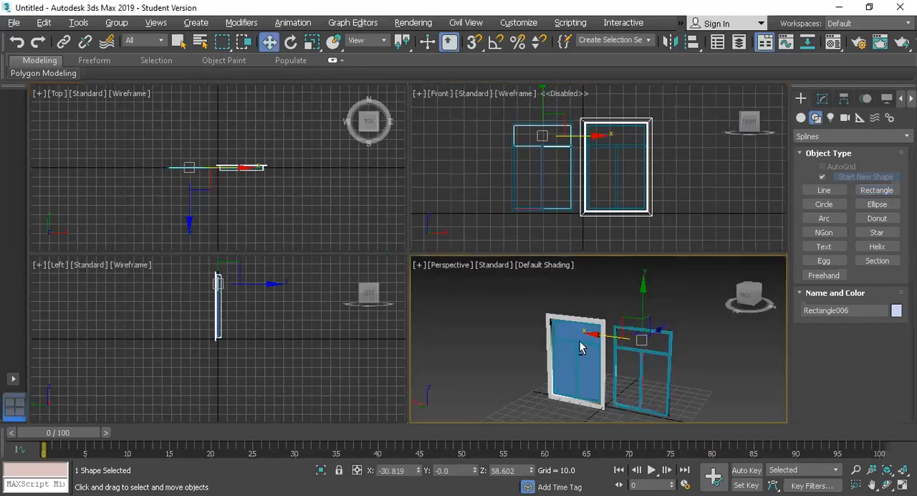
{"action": "key", "text": "alt+w"}
{"action": "scroll", "coordinate": [566, 335], "scroll_direction": "up", "scroll_amount": 3}
{"action": "left_click", "coordinate": [608, 263]}
{"action": "left_click", "coordinate": [526, 256]}
{"action": "left_click_drag", "start_coordinate": [439, 322], "coordinate": [586, 262]}
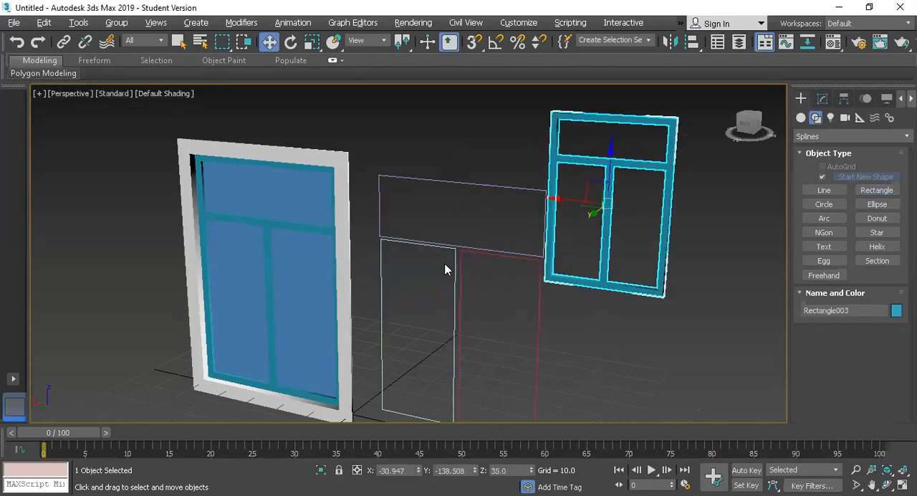
Select the three new rectangles and assign them a light periwinkle blue object color from the 3ds Max palette
{"action": "left_click_drag", "start_coordinate": [427, 137], "coordinate": [481, 330]}
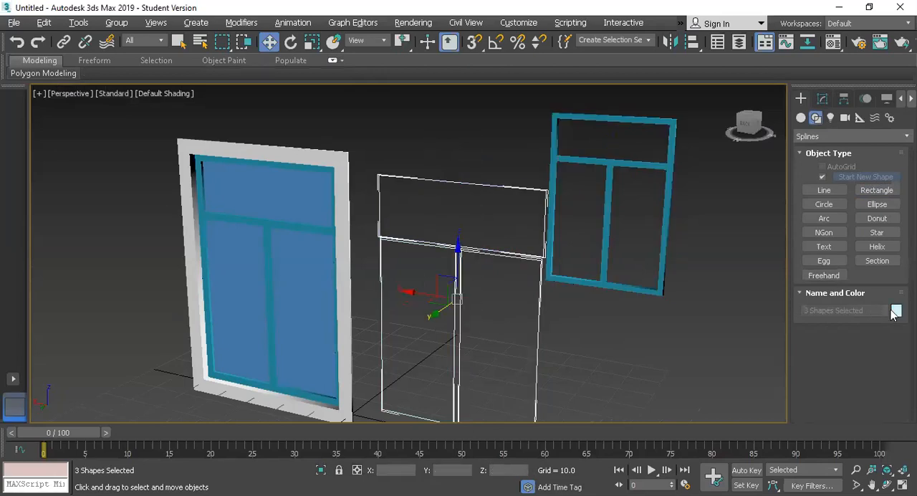
{"action": "left_click", "coordinate": [896, 311]}
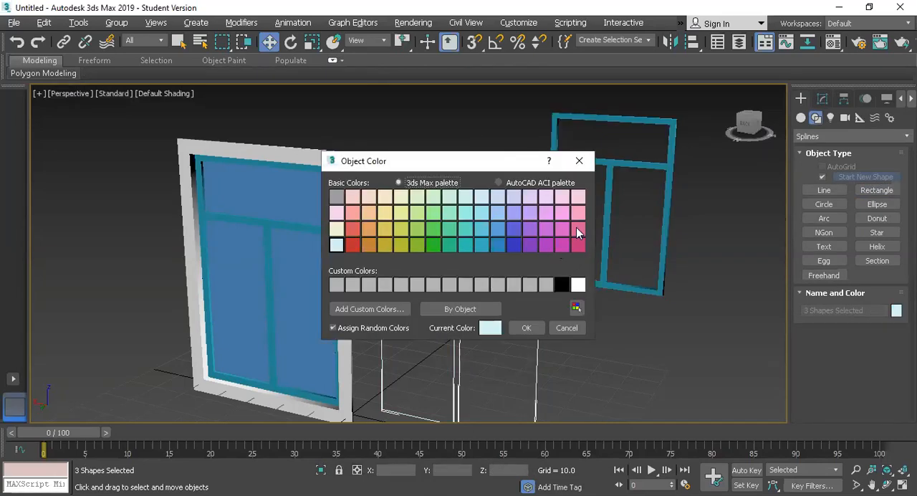
{"action": "left_click", "coordinate": [578, 228]}
{"action": "left_click", "coordinate": [513, 217]}
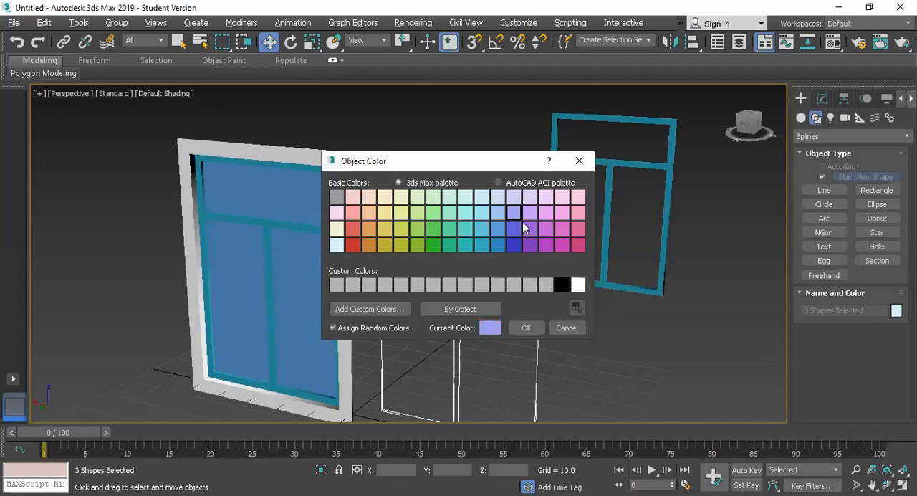
{"action": "left_click", "coordinate": [529, 327]}
Apply an Extrude modifier with an amount of 0.5 to the wide upper rectangle
{"action": "left_click", "coordinate": [467, 180]}
{"action": "left_click", "coordinate": [823, 99]}
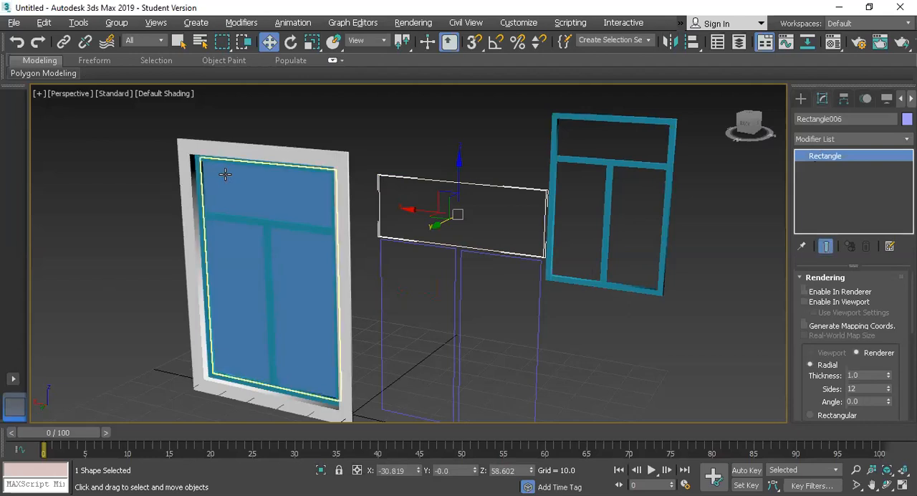
{"action": "left_click", "coordinate": [813, 139]}
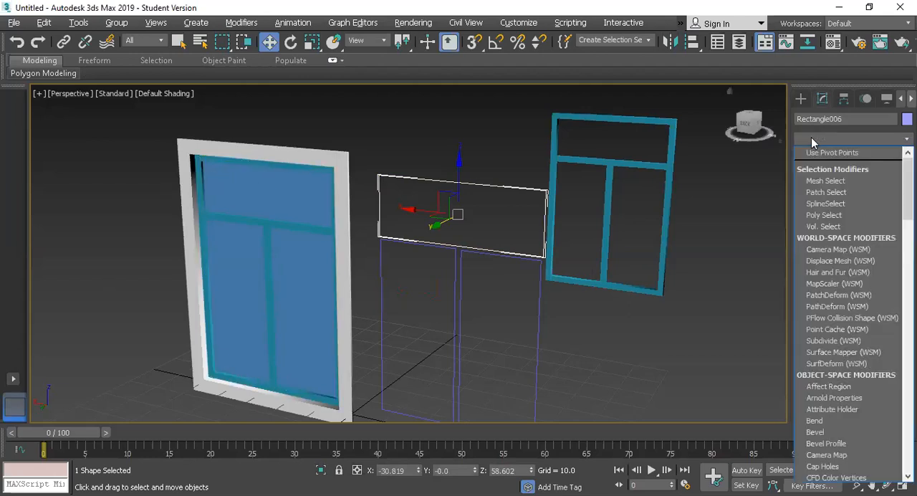
{"action": "type", "text": "ex"}
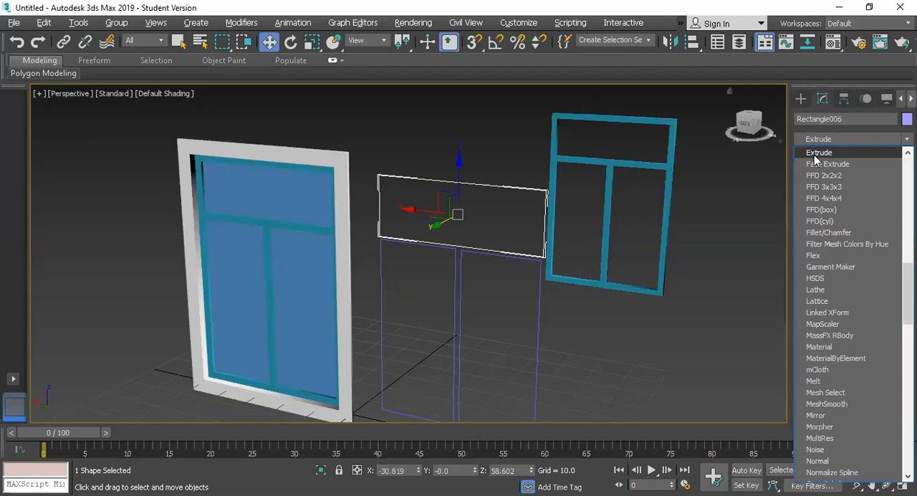
{"action": "left_click", "coordinate": [814, 154]}
{"action": "left_click", "coordinate": [888, 294]}
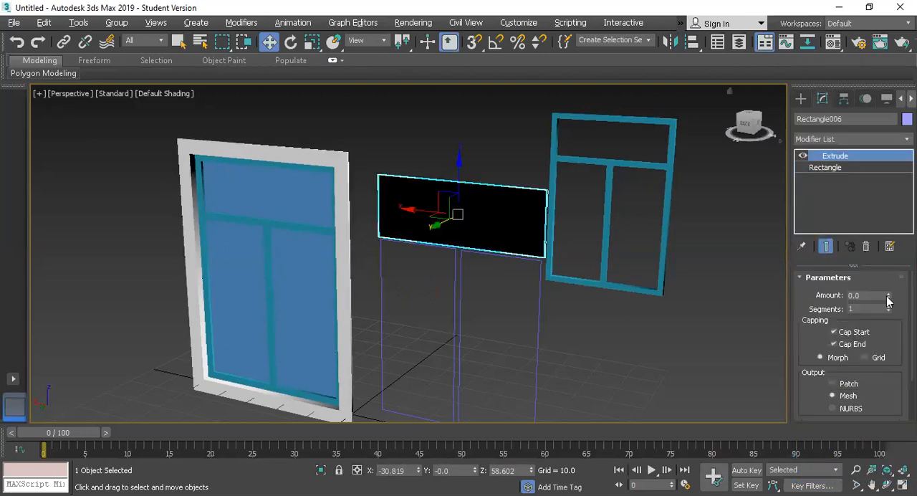
Copy the upper pane's Extrude modifier and paste it onto both lower rectangles
{"action": "left_click", "coordinate": [824, 167]}
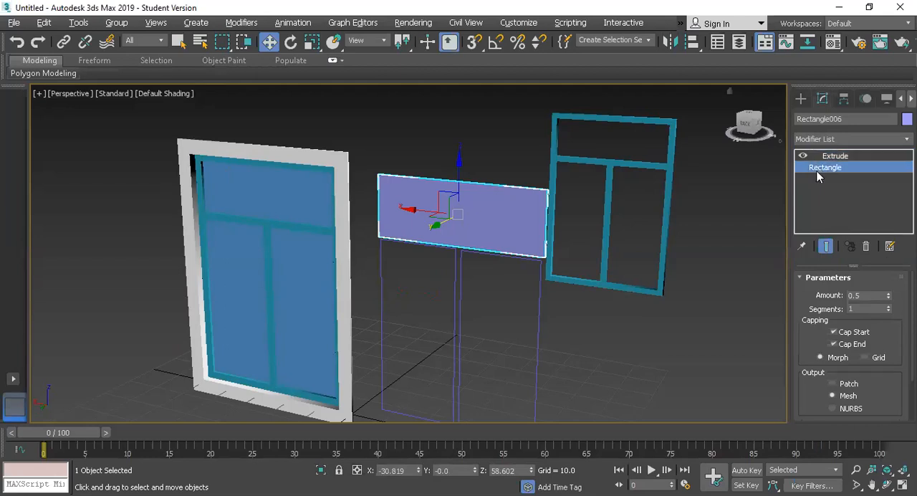
{"action": "right_click", "coordinate": [499, 217]}
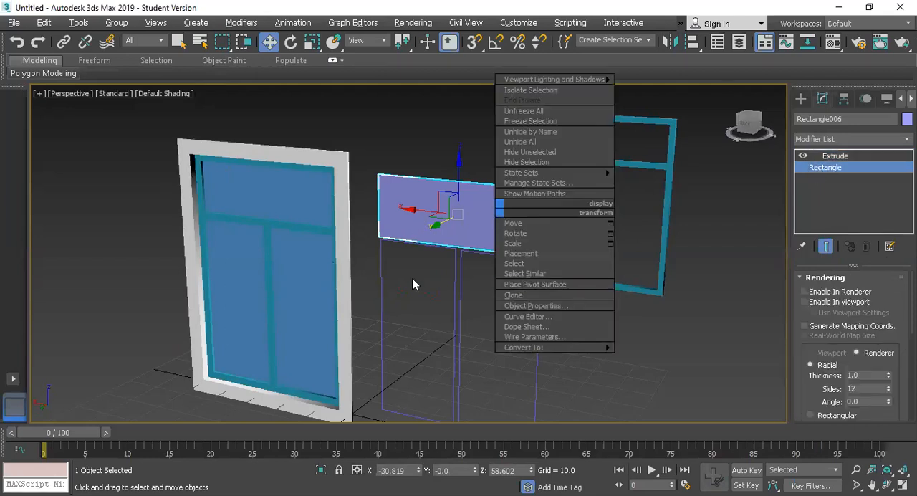
{"action": "left_click", "coordinate": [834, 156]}
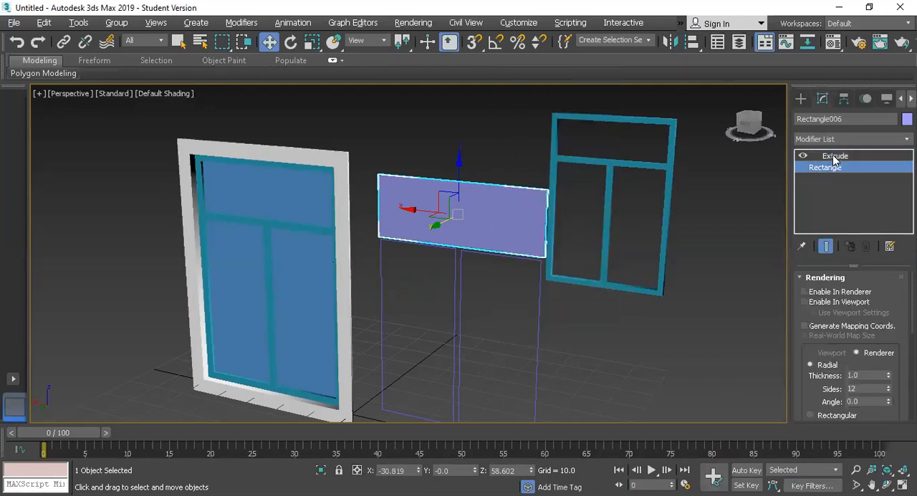
{"action": "left_click", "coordinate": [833, 156]}
{"action": "right_click", "coordinate": [833, 155]}
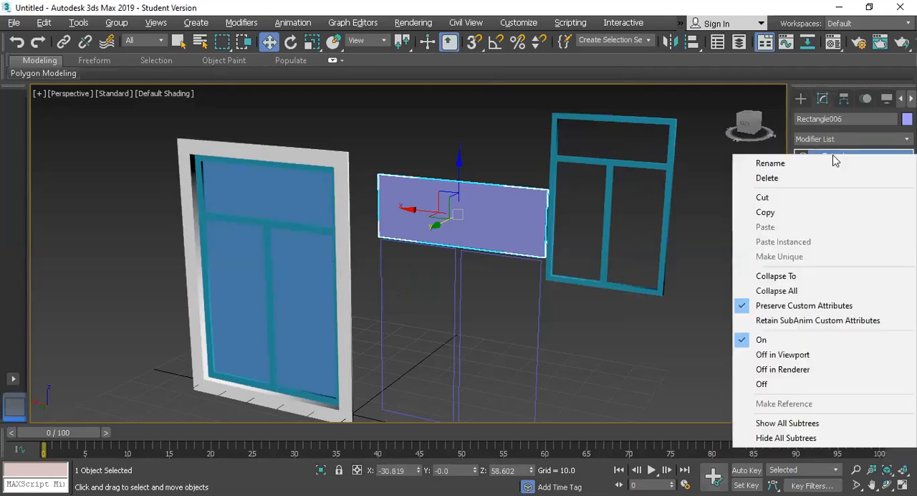
{"action": "left_click", "coordinate": [816, 210]}
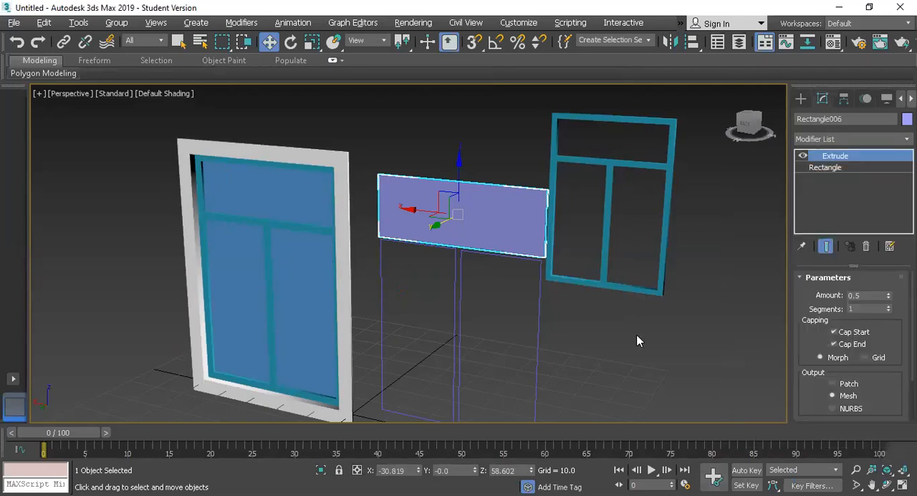
{"action": "left_click", "coordinate": [535, 348]}
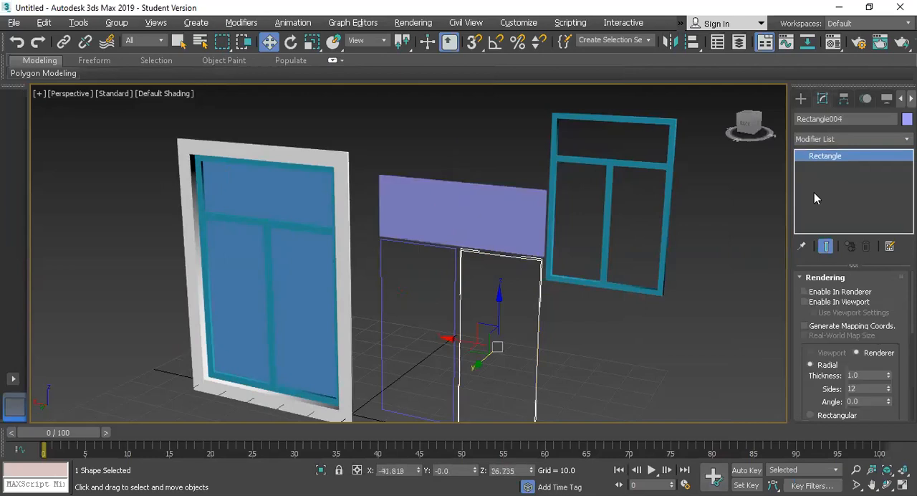
{"action": "right_click", "coordinate": [824, 155]}
{"action": "left_click", "coordinate": [826, 179]}
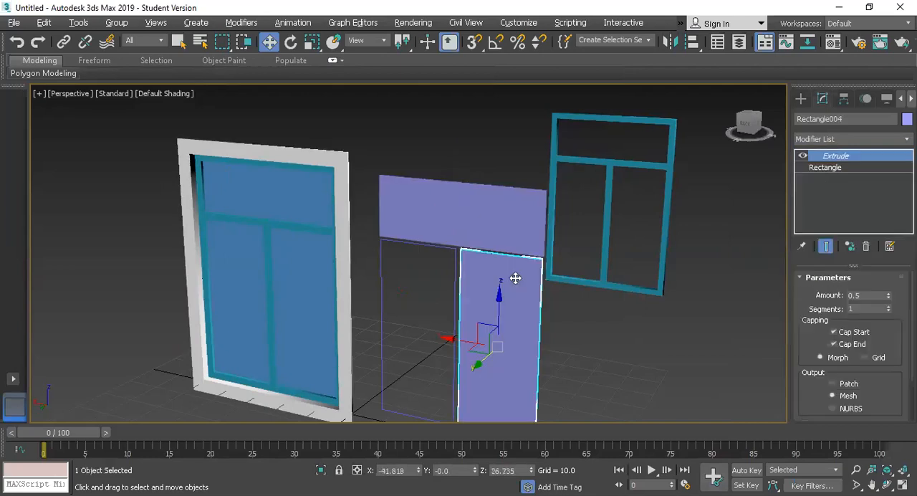
{"action": "left_click", "coordinate": [454, 301]}
{"action": "right_click", "coordinate": [832, 157]}
{"action": "left_click", "coordinate": [824, 178]}
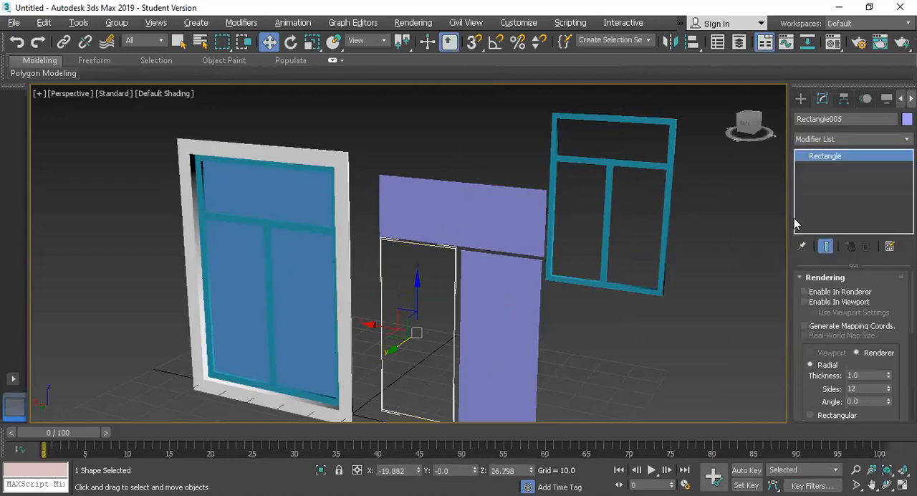
Move the three extruded panes together along Y into the openings of the cloned frame
{"action": "left_click", "coordinate": [595, 276]}
{"action": "left_click_drag", "start_coordinate": [415, 140], "coordinate": [591, 215]}
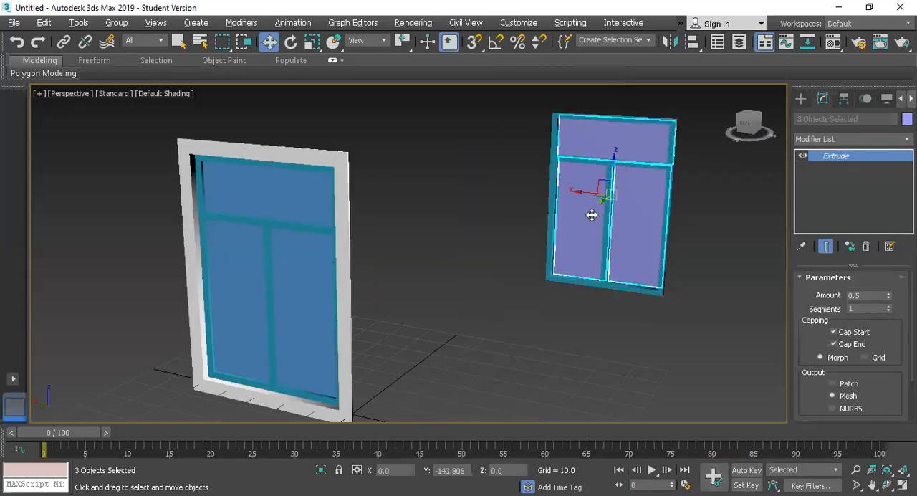
{"action": "scroll", "coordinate": [592, 229], "scroll_direction": "up", "scroll_amount": 5}
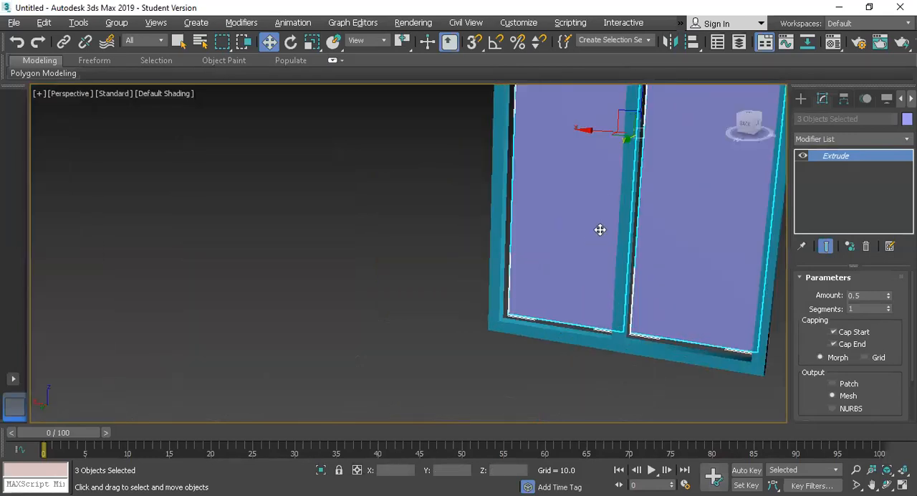
{"action": "scroll", "coordinate": [599, 227], "scroll_direction": "down", "scroll_amount": 3}
{"action": "left_click_drag", "start_coordinate": [614, 173], "coordinate": [610, 176]}
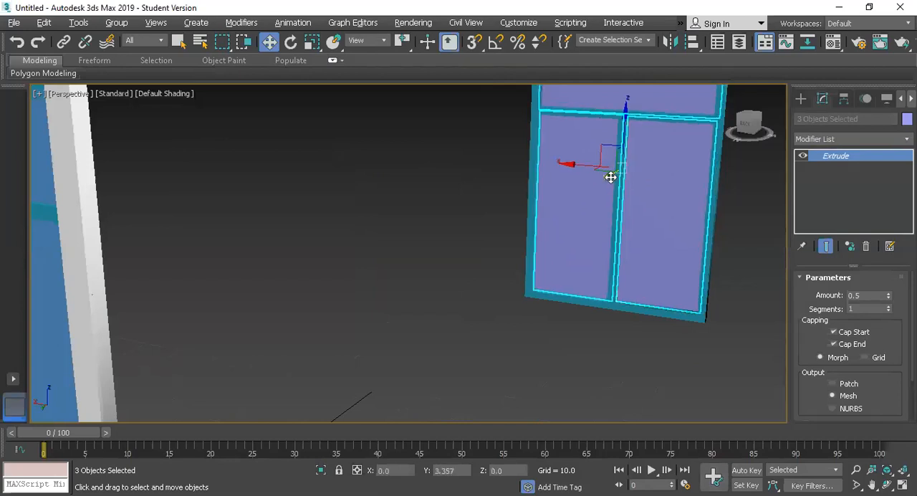
Delete the original inner frame and its single blue glass pane from the white outer frame
{"action": "left_click", "coordinate": [289, 334]}
{"action": "scroll", "coordinate": [279, 335], "scroll_direction": "down", "scroll_amount": 6}
{"action": "scroll", "coordinate": [236, 334], "scroll_direction": "up", "scroll_amount": 4}
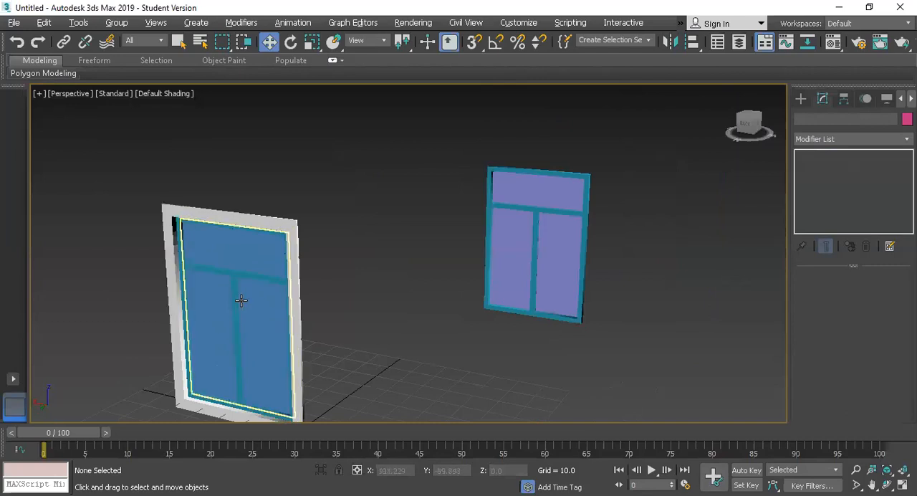
{"action": "left_click_drag", "start_coordinate": [428, 136], "coordinate": [670, 407]}
{"action": "left_click", "coordinate": [260, 342]}
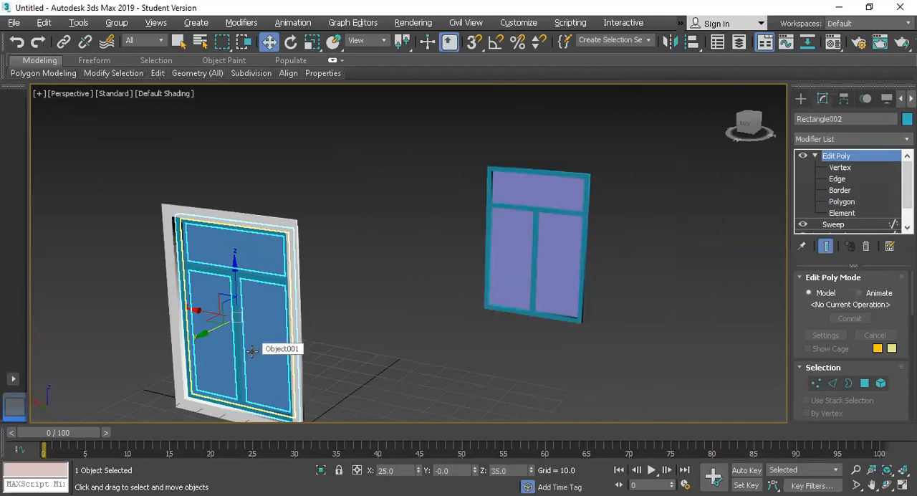
{"action": "key", "text": "Delete"}
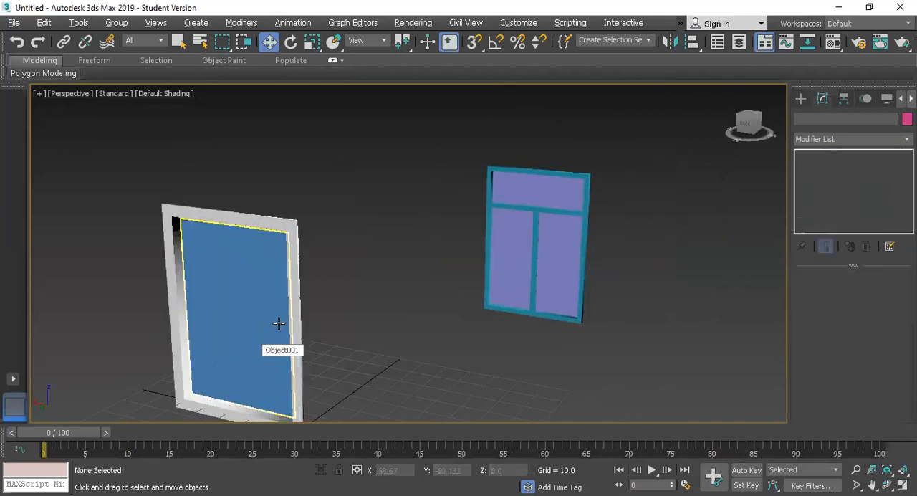
{"action": "left_click", "coordinate": [212, 307]}
{"action": "key", "text": "Delete"}
Group the cloned inner frame and its three panes as Group001
{"action": "left_click_drag", "start_coordinate": [420, 98], "coordinate": [700, 419]}
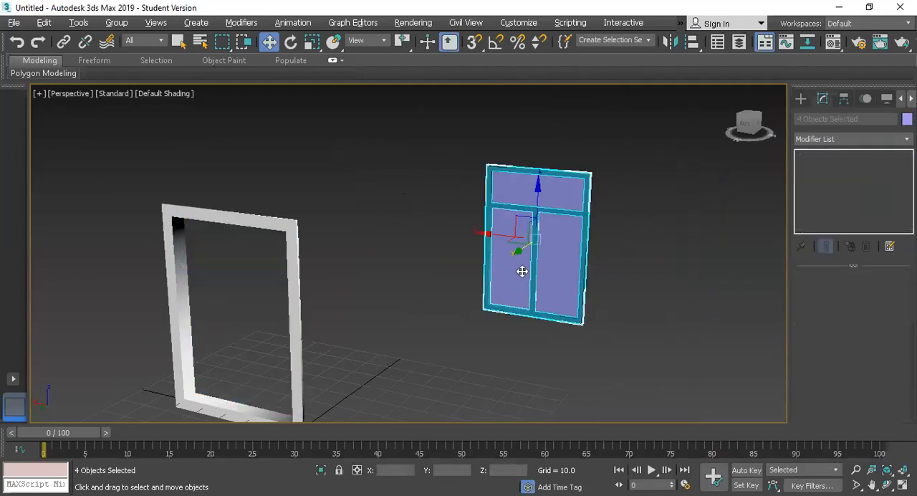
{"action": "left_click", "coordinate": [116, 23]}
{"action": "left_click", "coordinate": [120, 39]}
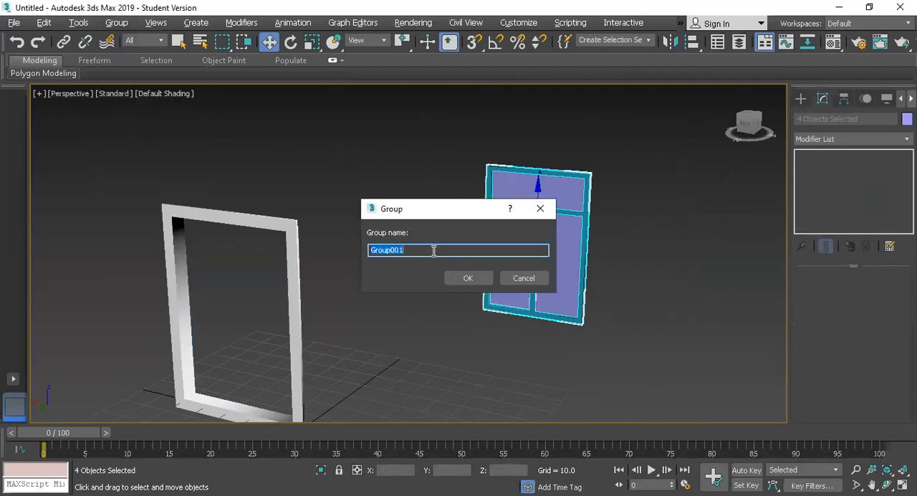
{"action": "left_click", "coordinate": [479, 277]}
Align the group to the white outer frame, center to center in X, Y and Z position
{"action": "key", "text": "alt+a"}
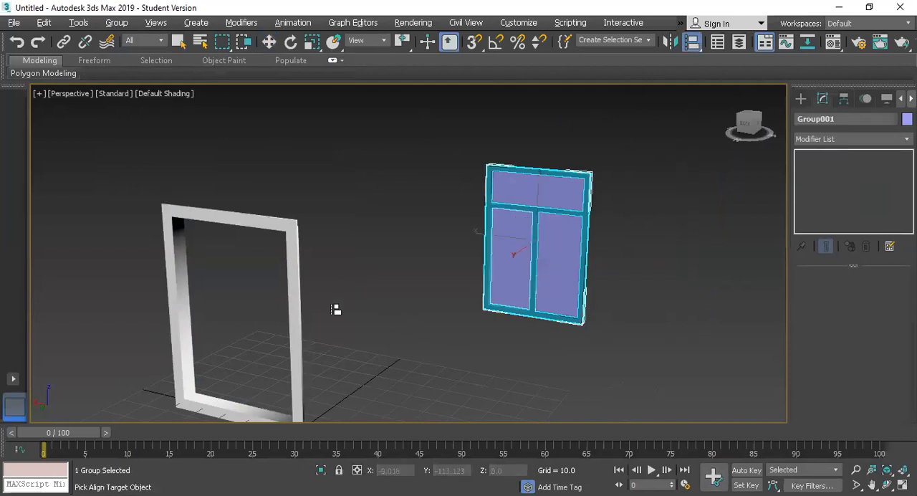
{"action": "left_click", "coordinate": [296, 294]}
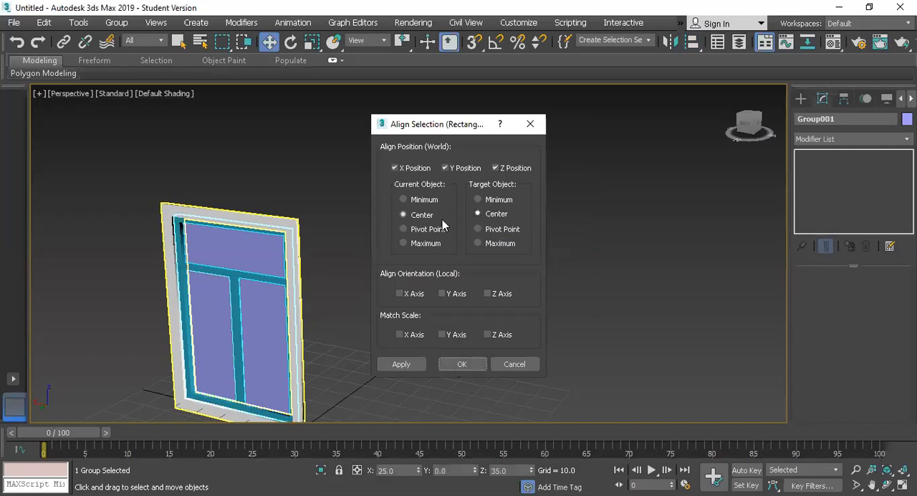
{"action": "left_click", "coordinate": [461, 365]}
Move the group about -135.8 along Y out of the outer frame and rotate it about -27.4 degrees around Z
{"action": "left_click_drag", "start_coordinate": [205, 329], "coordinate": [387, 270]}
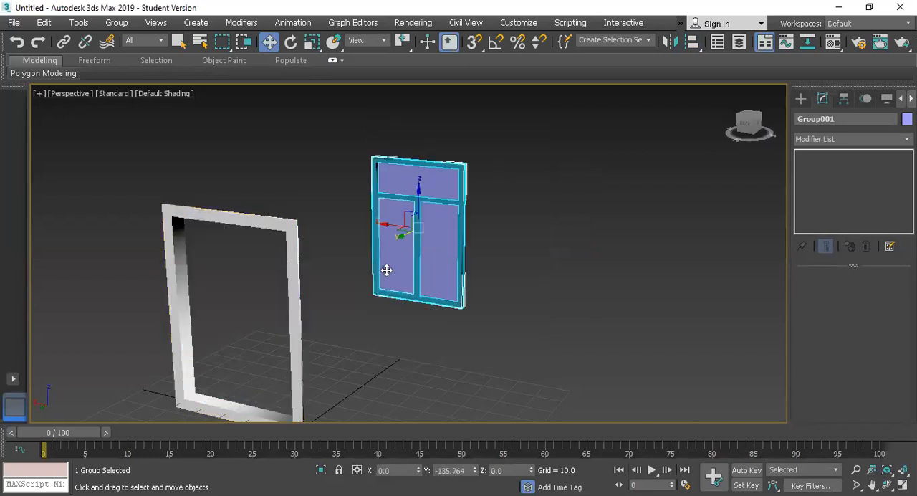
{"action": "key", "text": "e"}
{"action": "left_click_drag", "start_coordinate": [439, 237], "coordinate": [422, 248]}
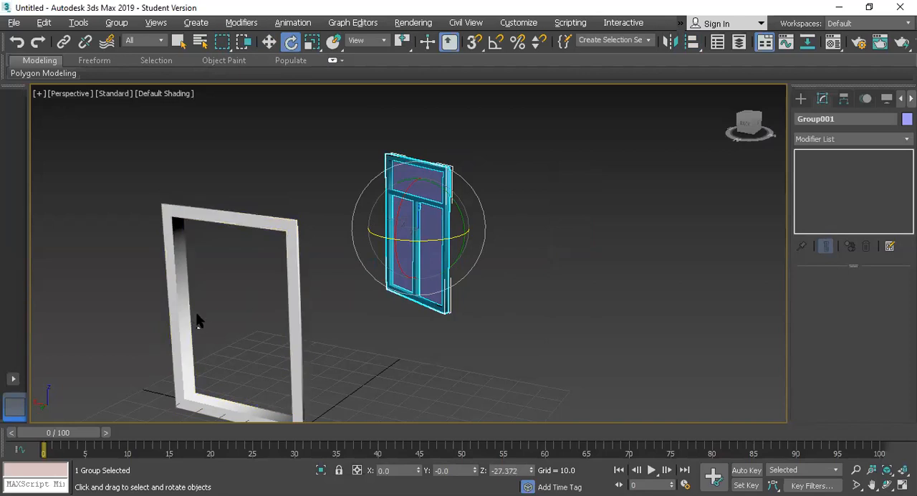
Align the group to the white outer frame by center in X, Y and Z, with local orientation matched on the X axis only
{"action": "key", "text": "alt+a"}
{"action": "left_click", "coordinate": [288, 271]}
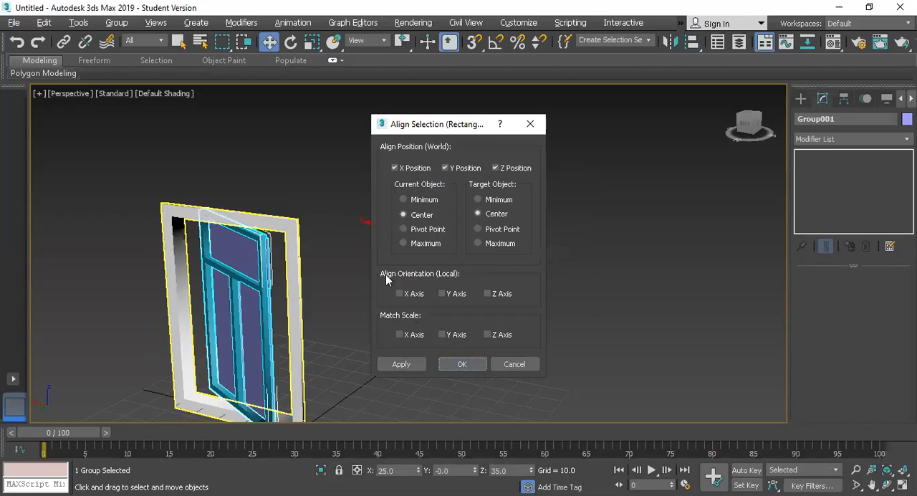
{"action": "left_click", "coordinate": [397, 294]}
{"action": "left_click", "coordinate": [442, 294]}
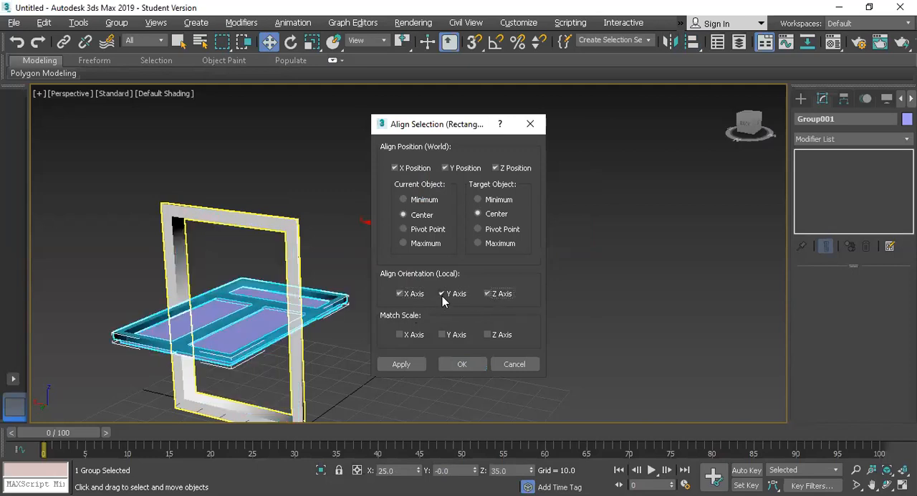
{"action": "left_click", "coordinate": [491, 293]}
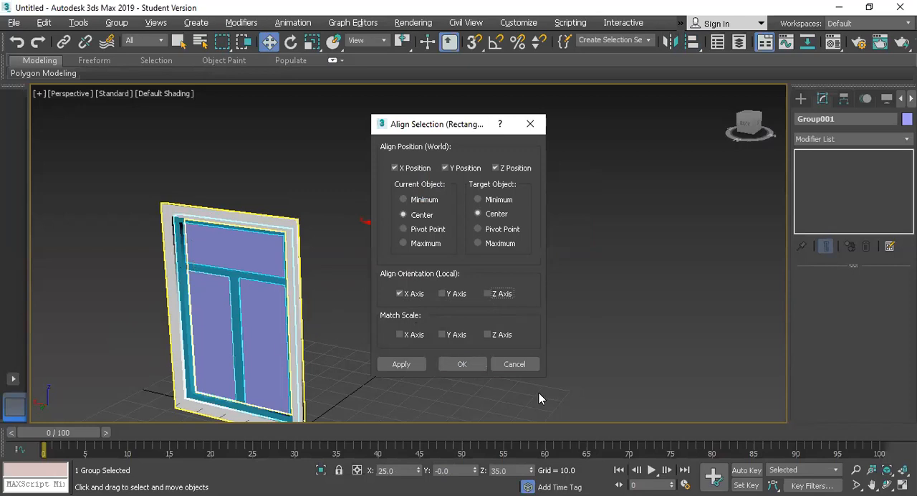
{"action": "left_click", "coordinate": [463, 364]}
Look over the assembled window, then switch to Photos to examine the window layout in the facade reference picture
{"action": "left_click", "coordinate": [381, 295]}
{"action": "scroll", "coordinate": [380, 295], "scroll_direction": "down", "scroll_amount": 5}
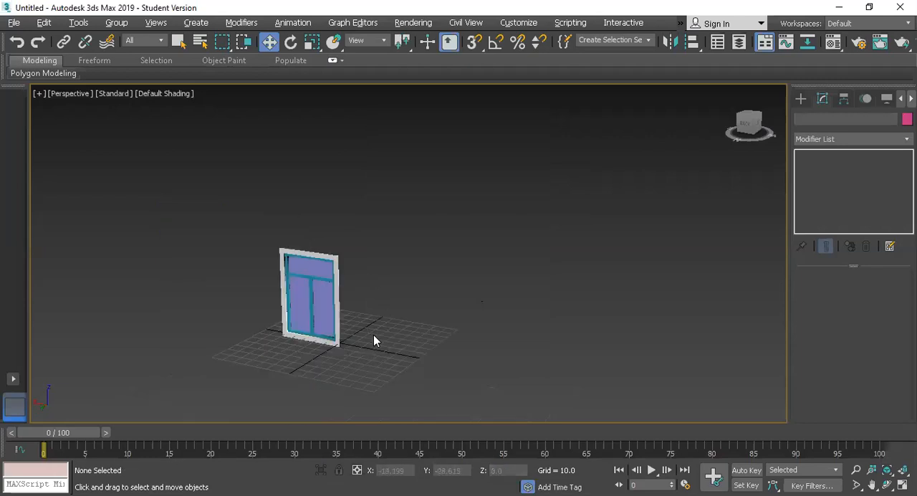
{"action": "left_click", "coordinate": [327, 310]}
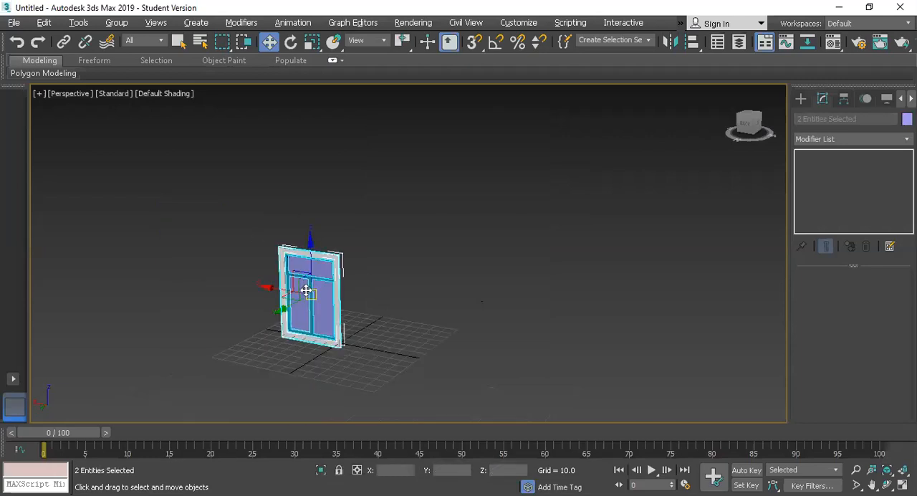
{"action": "left_click", "coordinate": [372, 292]}
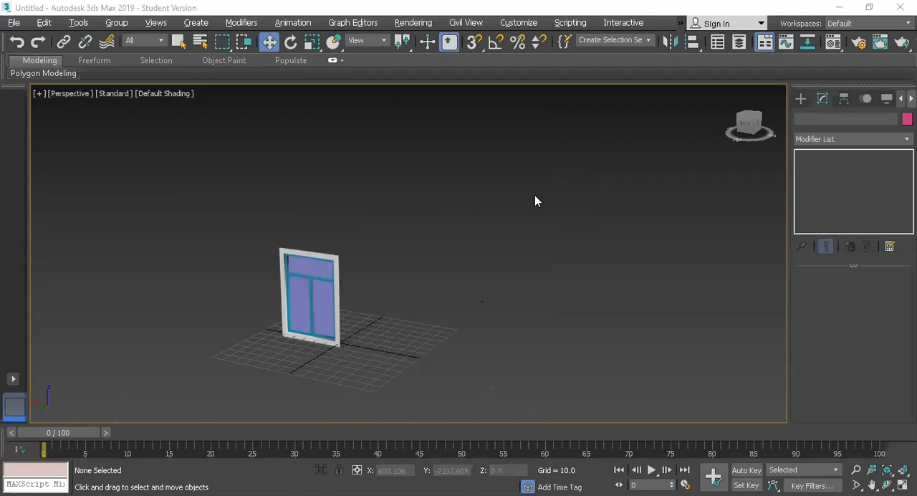
{"action": "key", "text": "alt+Tab"}
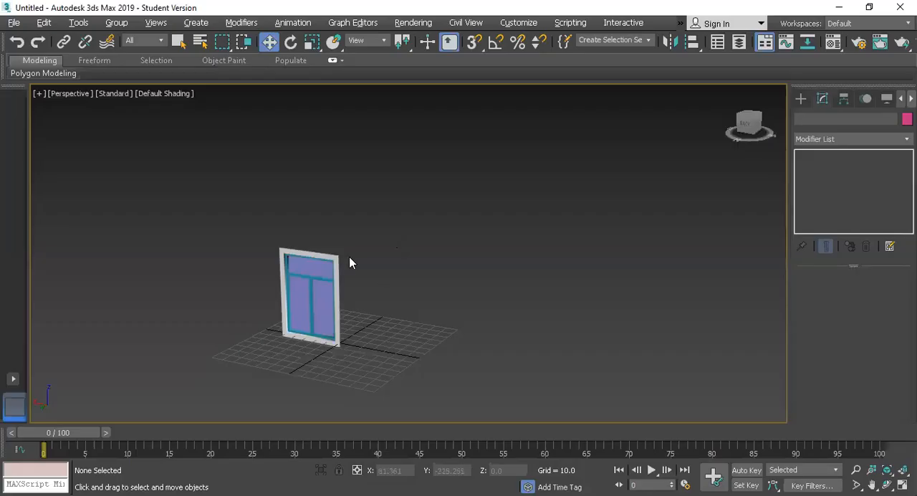
Select the whole window and set up a 1D instance Array with a count of 7 and the preview turned on
{"action": "left_click_drag", "start_coordinate": [352, 188], "coordinate": [284, 332]}
{"action": "scroll", "coordinate": [285, 332], "scroll_direction": "down", "scroll_amount": 2}
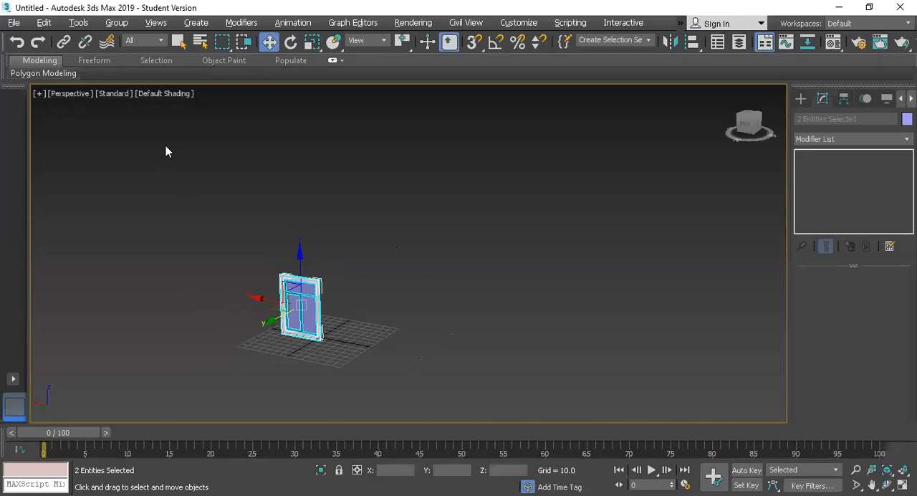
{"action": "left_click", "coordinate": [80, 24]}
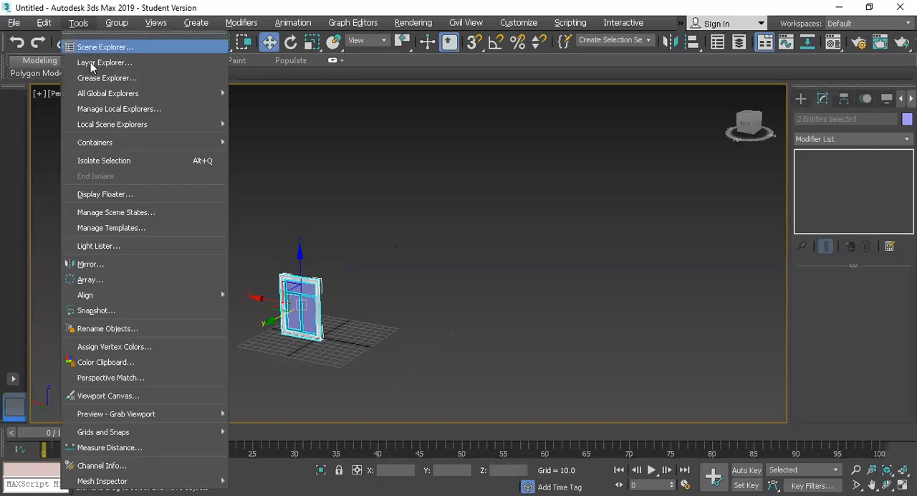
{"action": "left_click", "coordinate": [125, 284]}
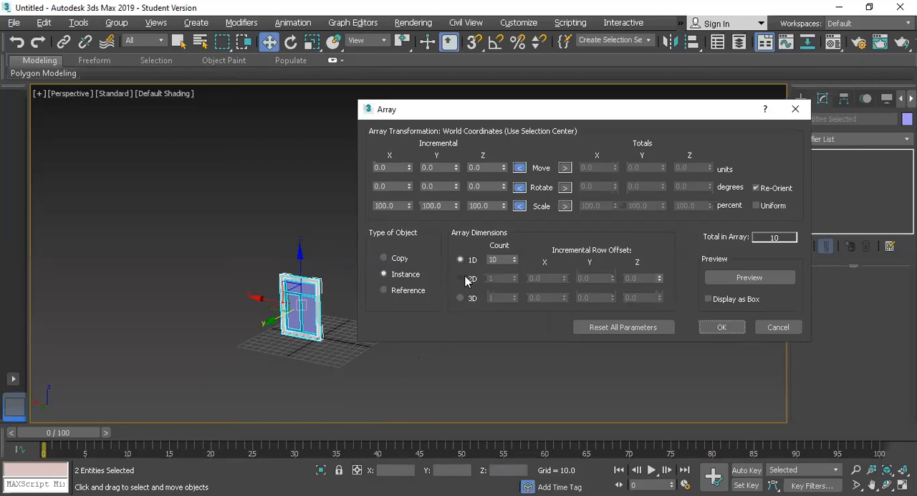
{"action": "left_click_drag", "start_coordinate": [504, 259], "coordinate": [463, 262]}
{"action": "type", "text": "7"}
{"action": "left_click", "coordinate": [734, 283]}
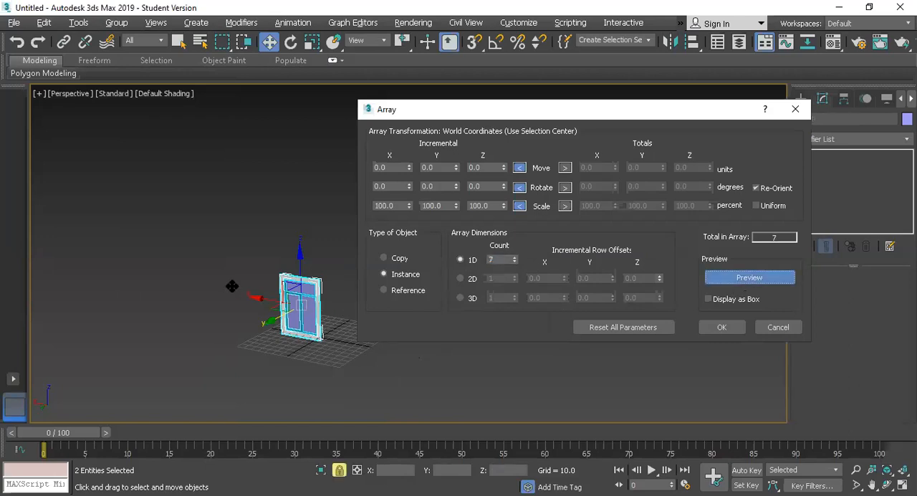
Set the array's incremental X move to 120 units and create the row of windows
{"action": "left_click_drag", "start_coordinate": [409, 167], "coordinate": [390, 107]}
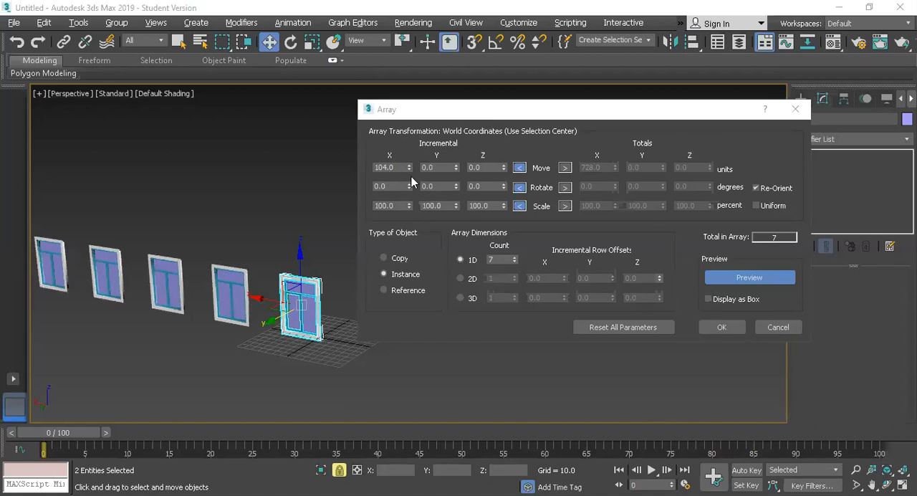
{"action": "left_click_drag", "start_coordinate": [399, 168], "coordinate": [346, 170]}
{"action": "type", "text": "1"}
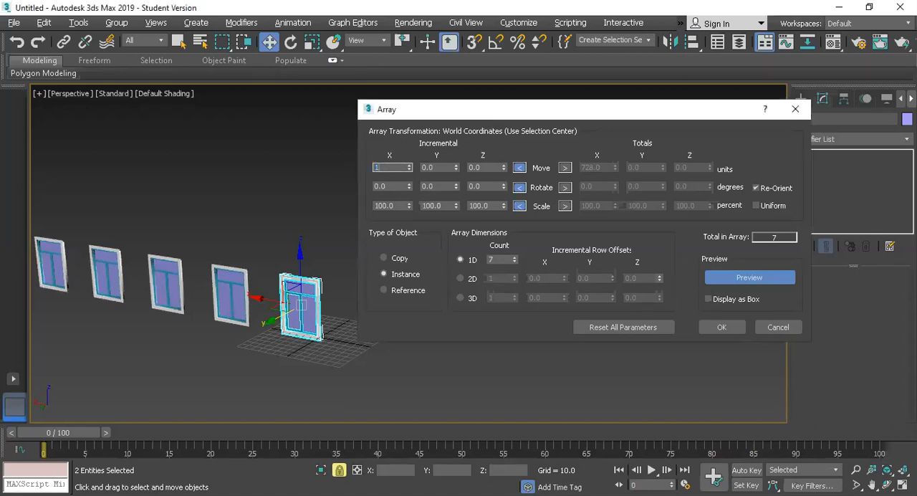
{"action": "type", "text": "20"}
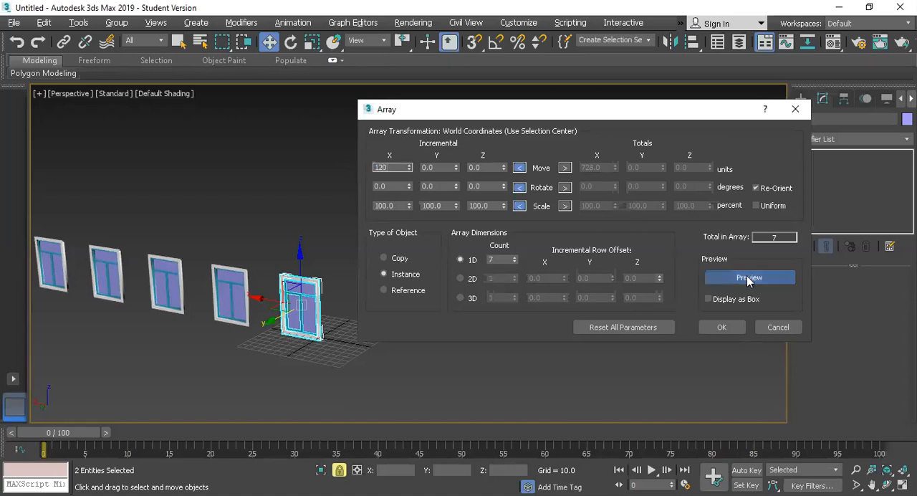
{"action": "left_click", "coordinate": [721, 328]}
Clone the first window at the grid origin as an instance along positive Y in the Top view
{"action": "scroll", "coordinate": [349, 306], "scroll_direction": "down", "scroll_amount": 5}
{"action": "left_click_drag", "start_coordinate": [355, 302], "coordinate": [193, 199]}
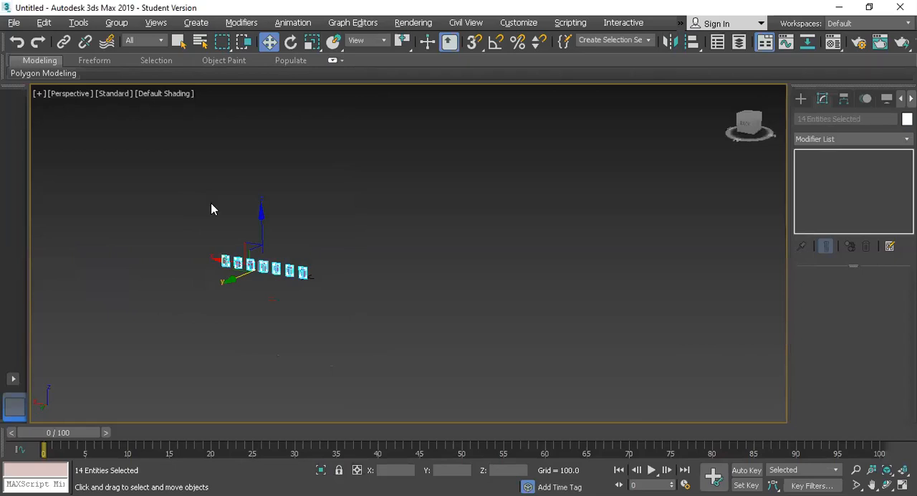
{"action": "scroll", "coordinate": [215, 215], "scroll_direction": "up", "scroll_amount": 5}
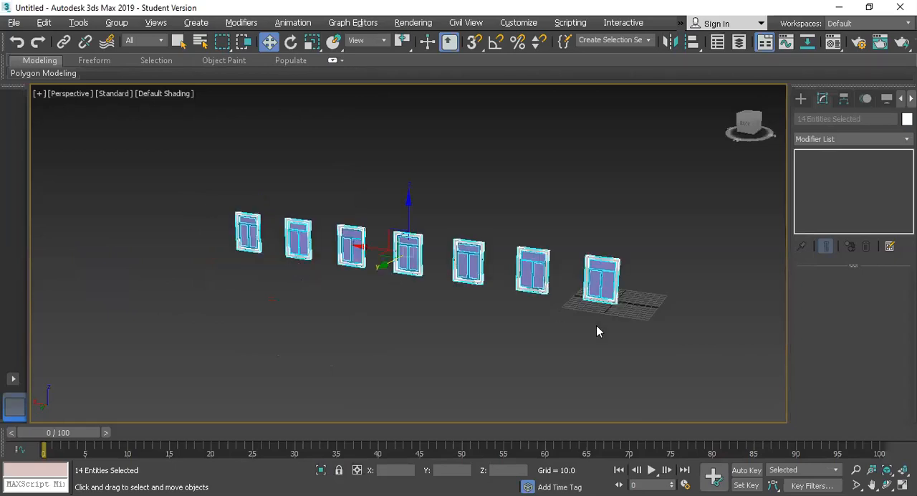
{"action": "left_click", "coordinate": [607, 273]}
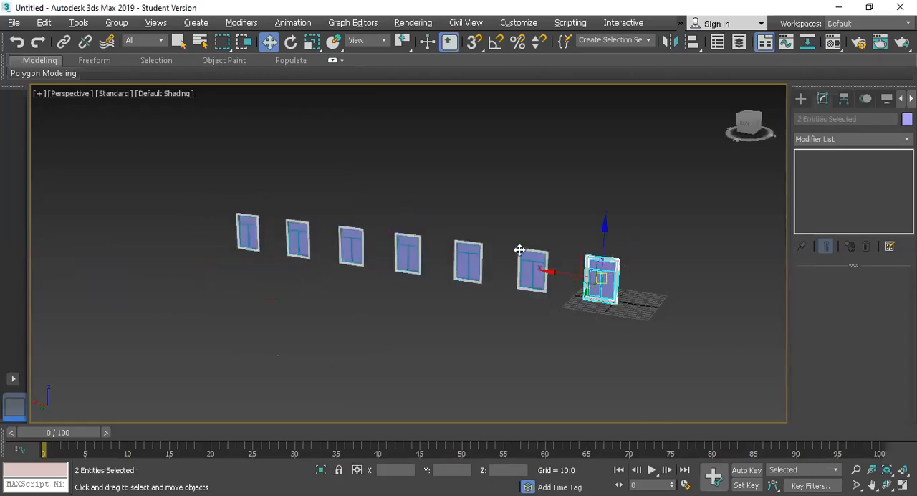
{"action": "key", "text": "alt+w"}
{"action": "key", "text": "alt+w"}
{"action": "scroll", "coordinate": [411, 215], "scroll_direction": "down", "scroll_amount": 4}
{"action": "scroll", "coordinate": [581, 273], "scroll_direction": "up", "scroll_amount": 2}
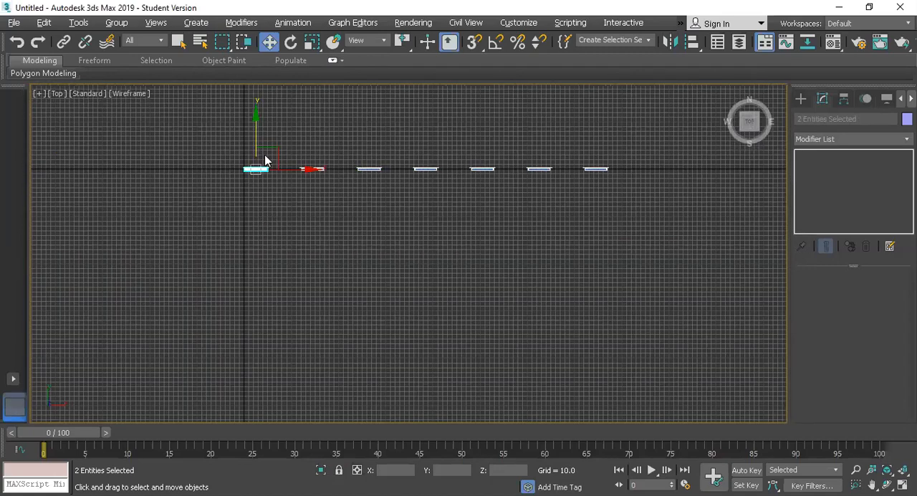
{"action": "left_click_drag", "start_coordinate": [256, 132], "coordinate": [262, 86], "text": "shift"}
{"action": "left_click", "coordinate": [388, 226]}
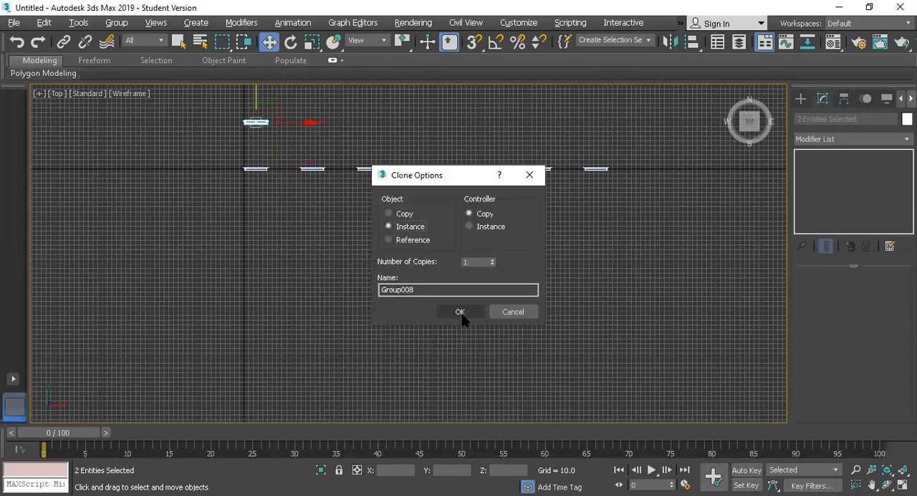
{"action": "left_click", "coordinate": [461, 317]}
Move the cloned window along negative X until it sits clear of the start of the row
{"action": "mouse_move", "coordinate": [307, 123]}
{"action": "left_mouse_down"}
{"action": "mouse_move", "coordinate": [197, 156]}
{"action": "mouse_move", "coordinate": [219, 139]}
{"action": "left_mouse_up"}
{"action": "scroll", "coordinate": [199, 156], "scroll_direction": "down", "scroll_amount": 2}
{"action": "left_click_drag", "start_coordinate": [189, 99], "coordinate": [187, 107]}
{"action": "scroll", "coordinate": [176, 144], "scroll_direction": "up", "scroll_amount": 4}
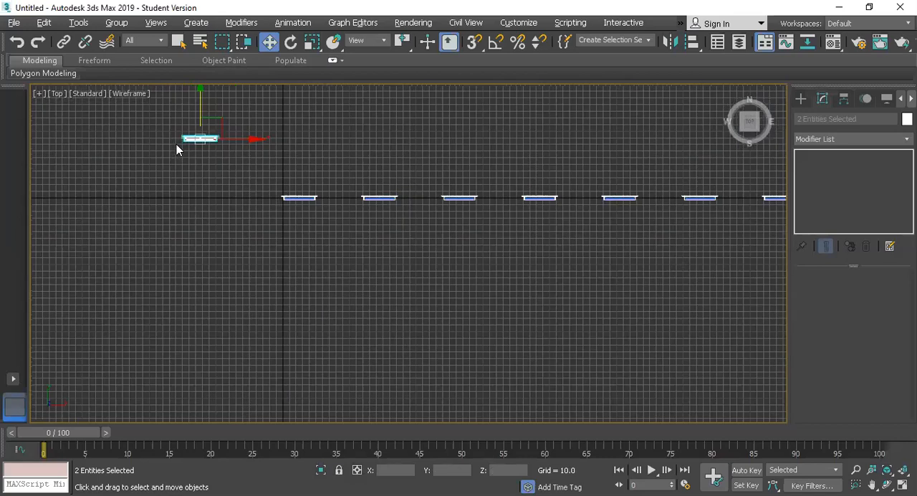
{"action": "key", "text": "alt+w"}
{"action": "key", "text": "alt+w"}
Switch geometry creation to the AEC Extended category and activate the Wall tool
{"action": "left_click", "coordinate": [800, 99]}
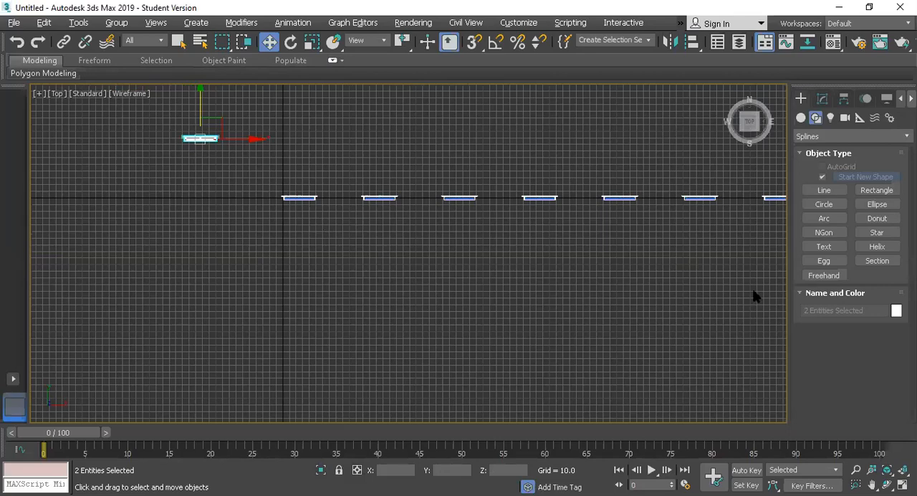
{"action": "scroll", "coordinate": [324, 239], "scroll_direction": "down", "scroll_amount": 2}
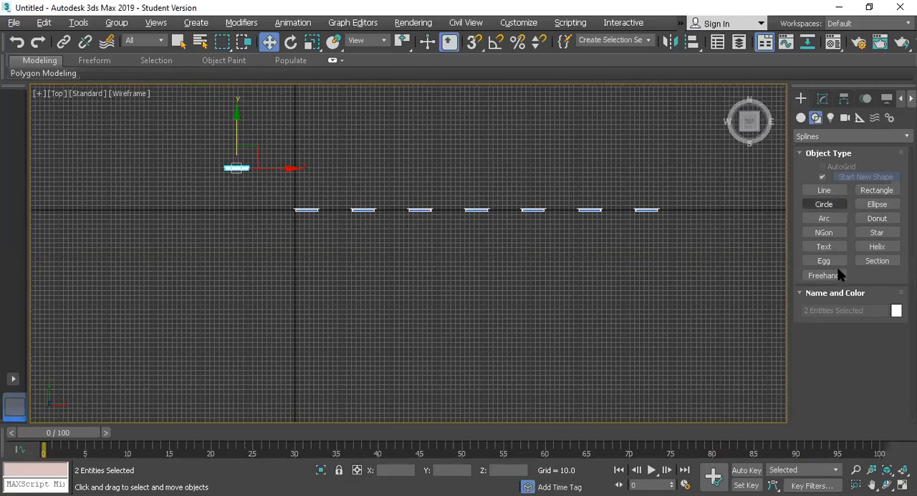
{"action": "left_click", "coordinate": [820, 233]}
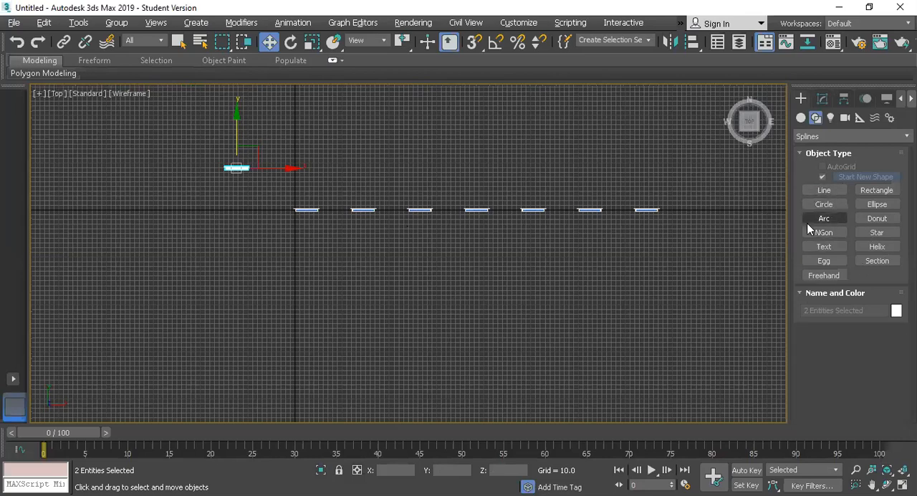
{"action": "left_click", "coordinate": [800, 117]}
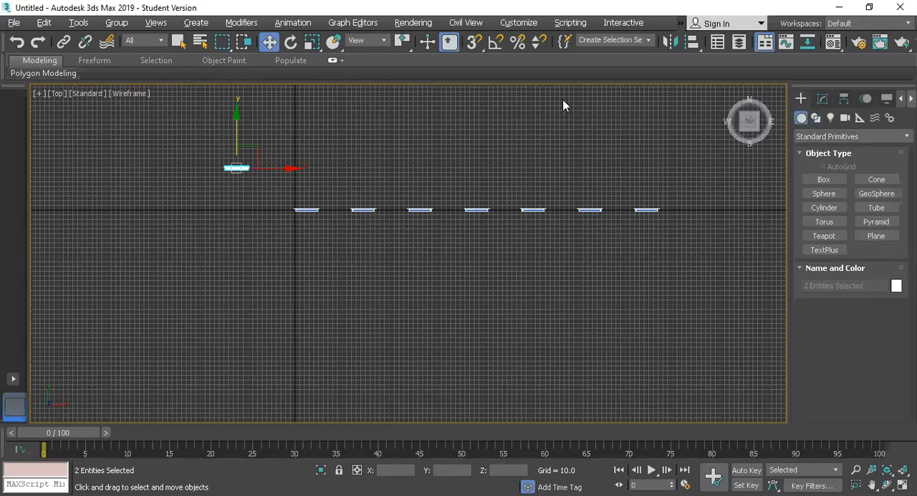
{"action": "left_click", "coordinate": [861, 137]}
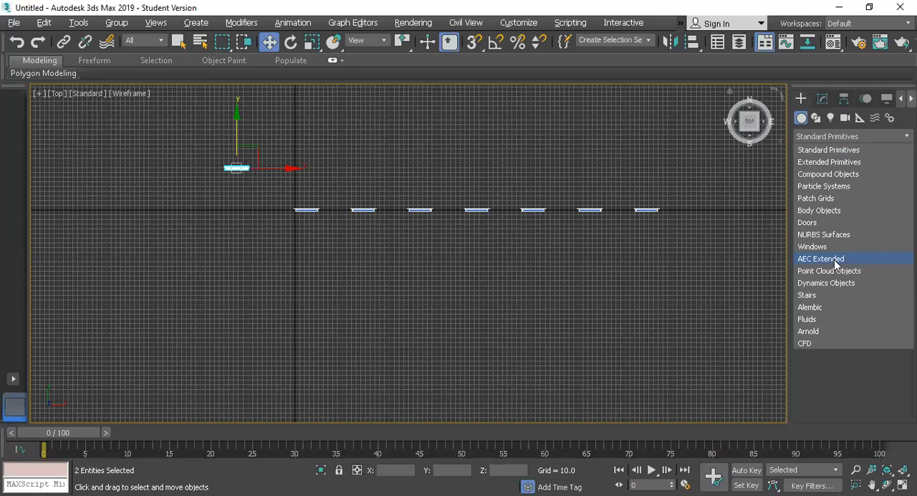
{"action": "left_click", "coordinate": [835, 260]}
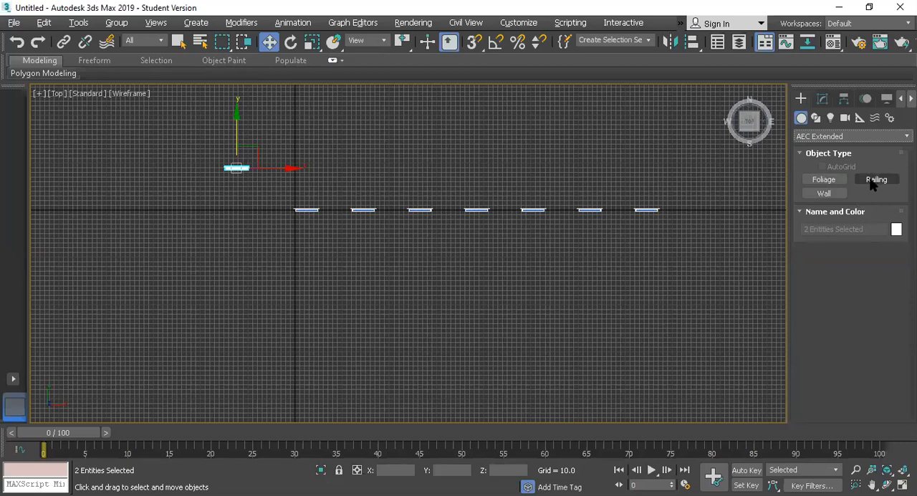
{"action": "left_click", "coordinate": [825, 195]}
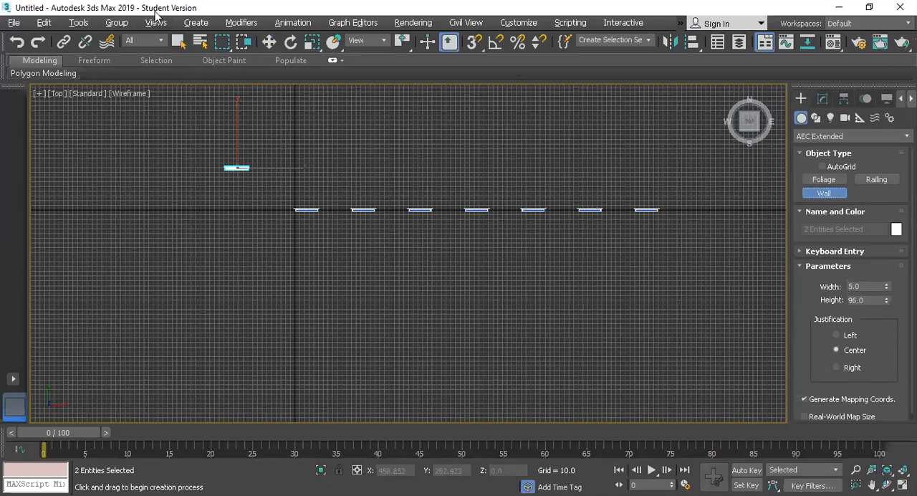
{"action": "key", "text": "s"}
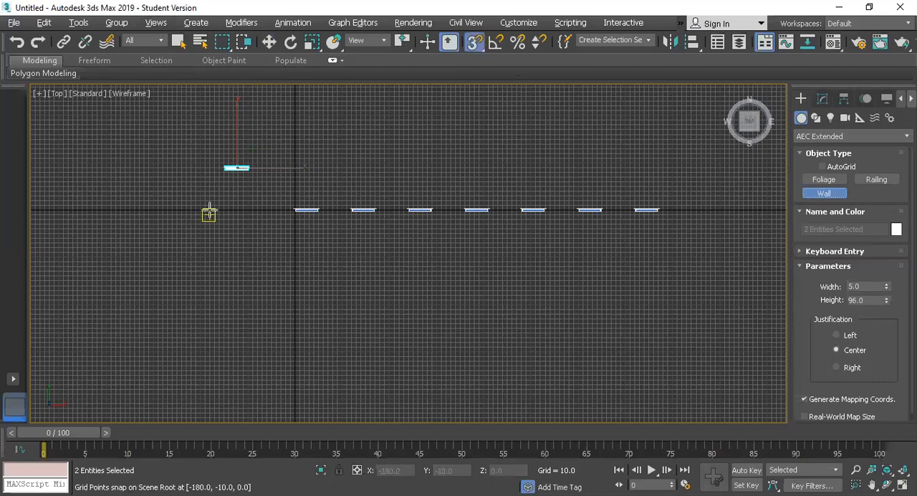
{"action": "scroll", "coordinate": [208, 203], "scroll_direction": "up", "scroll_amount": 3}
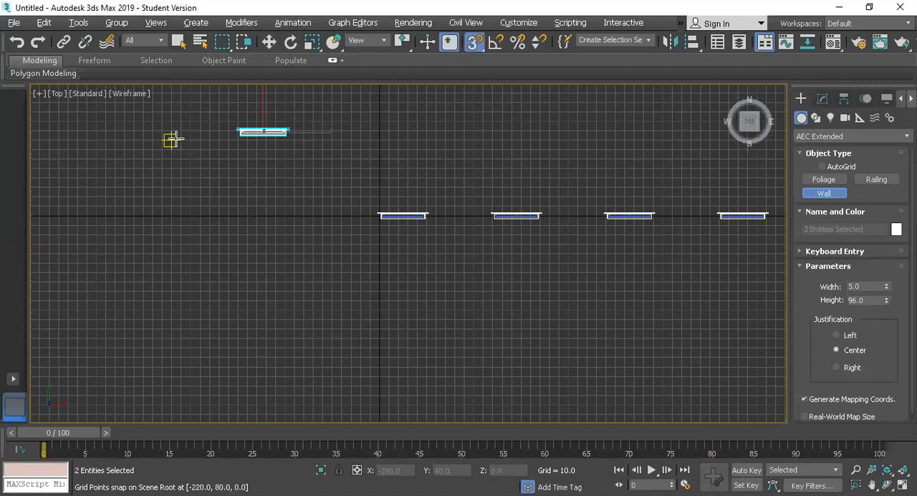
{"action": "left_click", "coordinate": [172, 139]}
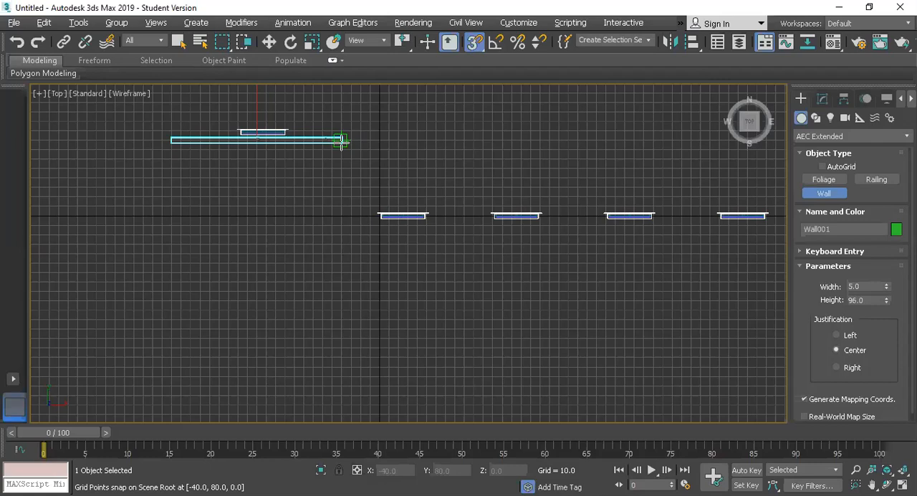
{"action": "left_click", "coordinate": [341, 141]}
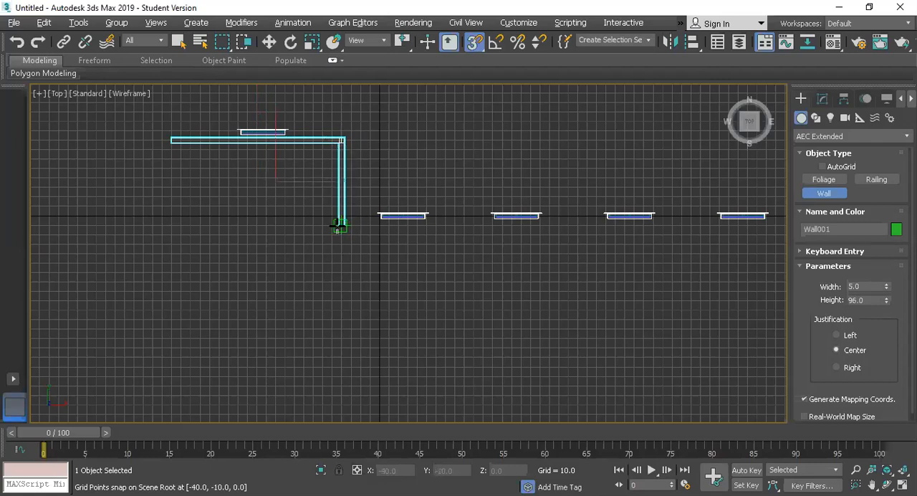
{"action": "left_click", "coordinate": [339, 224]}
{"action": "scroll", "coordinate": [578, 225], "scroll_direction": "down", "scroll_amount": 5}
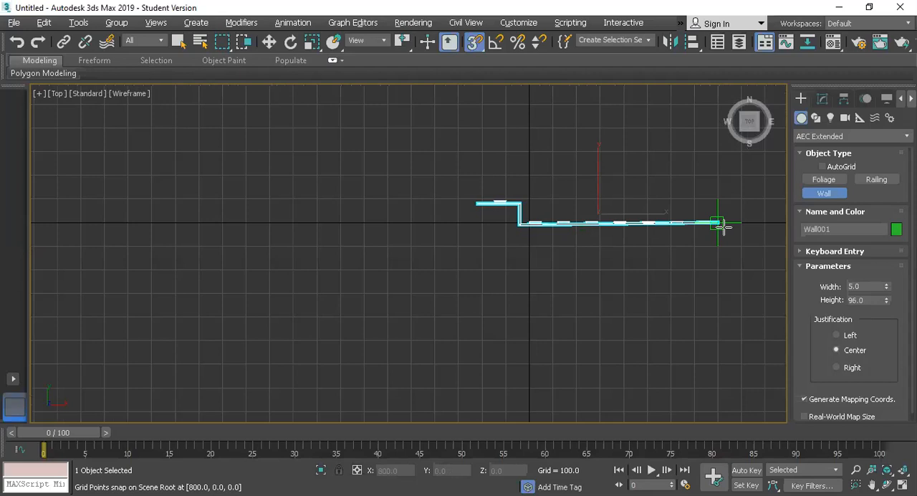
{"action": "scroll", "coordinate": [731, 219], "scroll_direction": "up", "scroll_amount": 6}
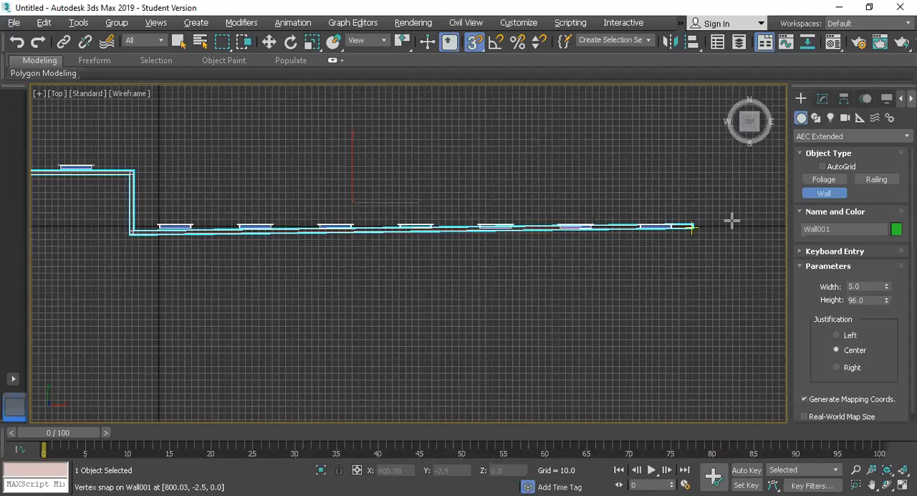
{"action": "scroll", "coordinate": [732, 220], "scroll_direction": "down", "scroll_amount": 2}
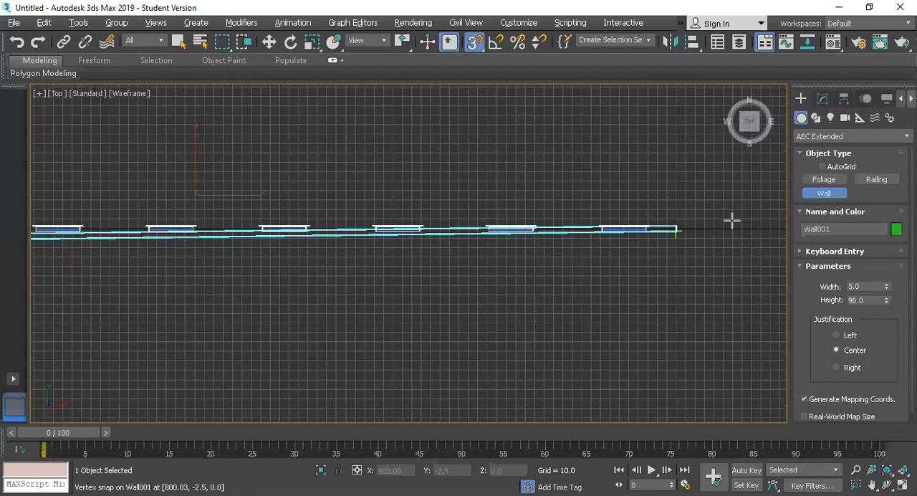
{"action": "scroll", "coordinate": [467, 223], "scroll_direction": "up", "scroll_amount": 2}
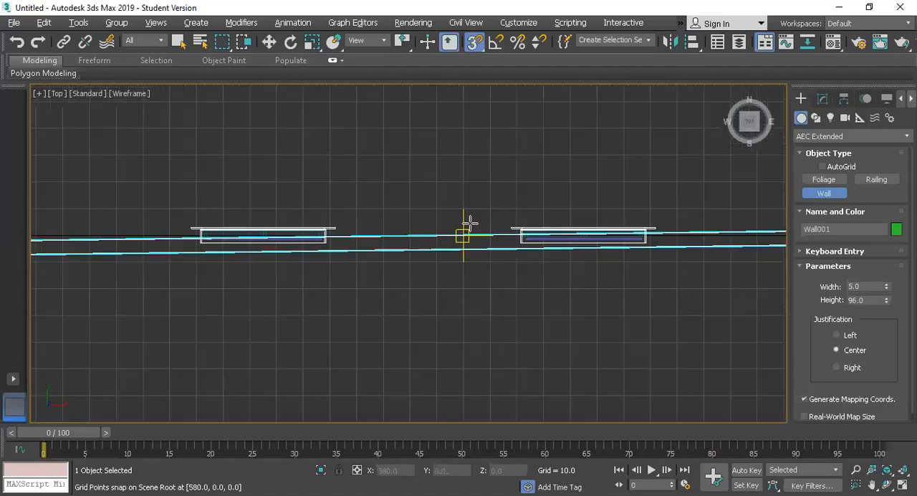
{"action": "scroll", "coordinate": [470, 223], "scroll_direction": "down", "scroll_amount": 2}
{"action": "right_click", "coordinate": [468, 223]}
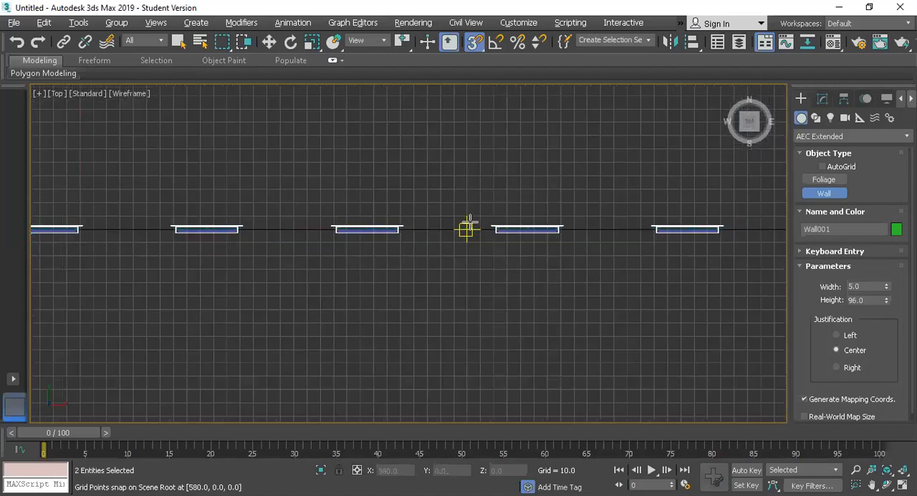
Leave the Wall tool and select all the windows, including the offset clone, in the Top view
{"action": "scroll", "coordinate": [157, 252], "scroll_direction": "down", "scroll_amount": 3}
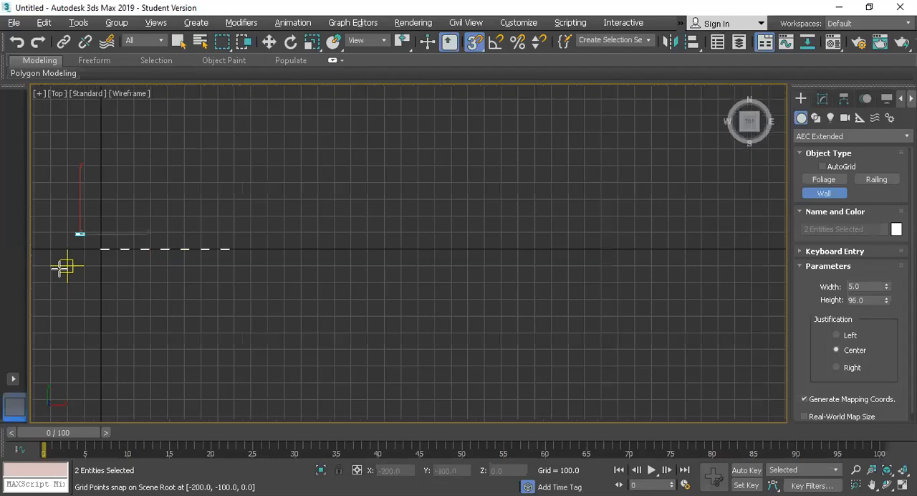
{"action": "scroll", "coordinate": [63, 267], "scroll_direction": "up", "scroll_amount": 3}
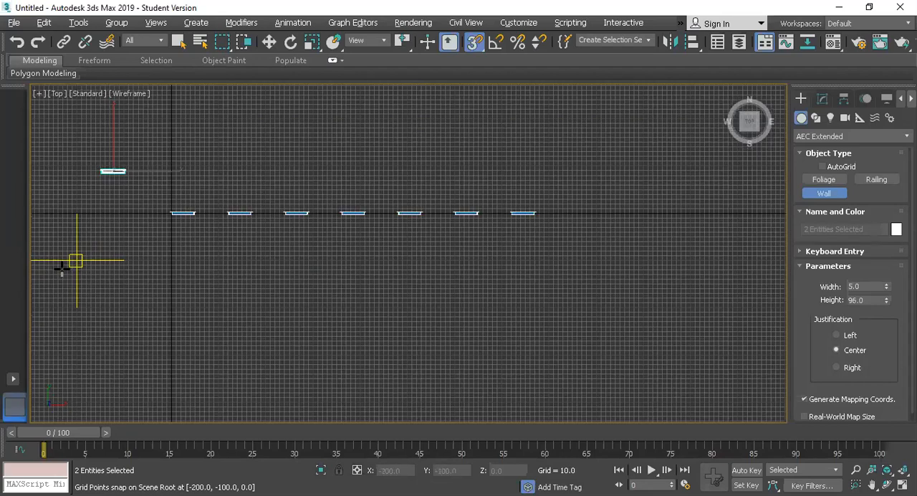
{"action": "key", "text": "w"}
{"action": "left_click_drag", "start_coordinate": [66, 147], "coordinate": [592, 286]}
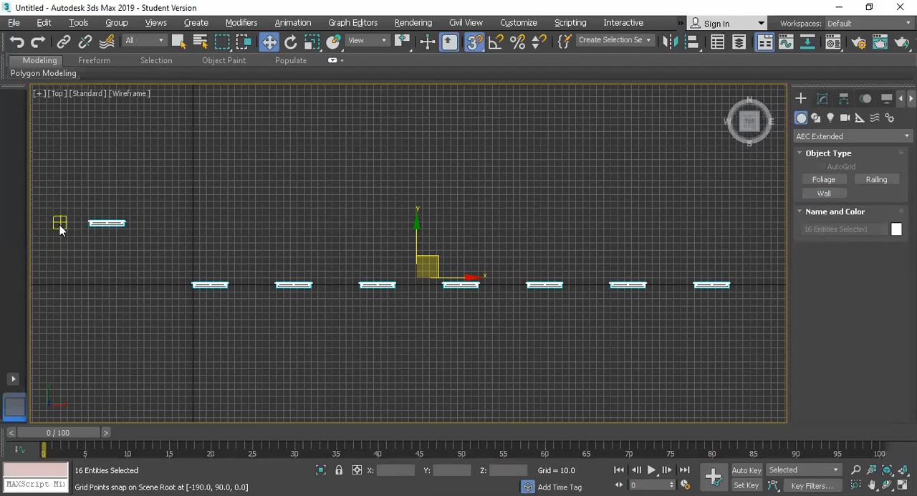
{"action": "scroll", "coordinate": [61, 227], "scroll_direction": "up", "scroll_amount": 2}
{"action": "scroll", "coordinate": [60, 228], "scroll_direction": "down", "scroll_amount": 2}
Draw a wall 5 wide and 96 high along the windows, stepping at X -40 from Y 80 to Y -10 and ending at X 800
{"action": "left_click", "coordinate": [824, 194]}
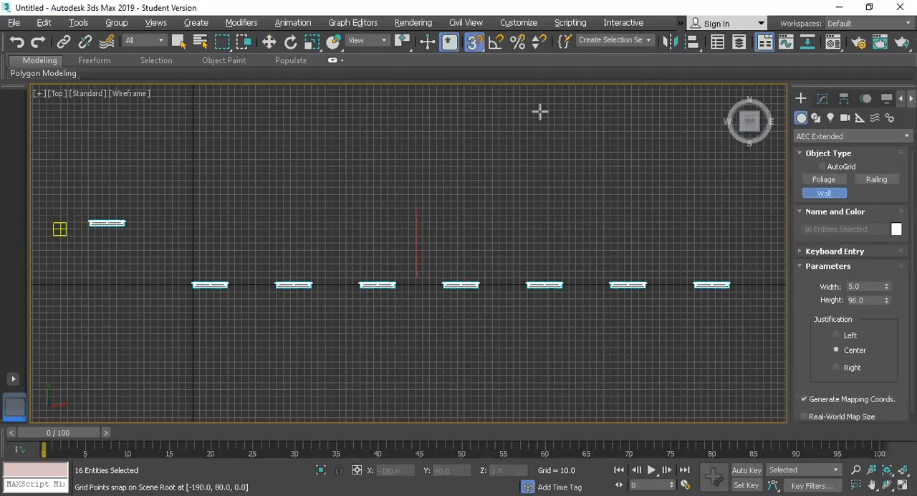
{"action": "key", "text": "s"}
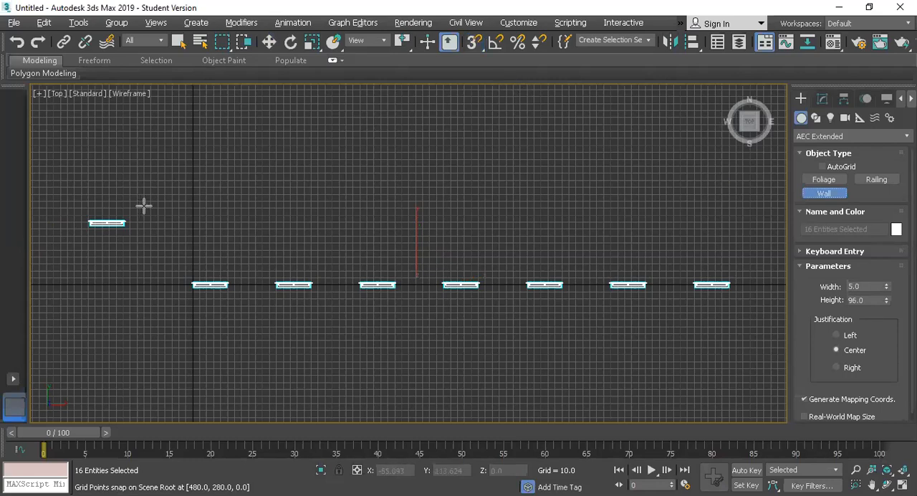
{"action": "left_click", "coordinate": [62, 228]}
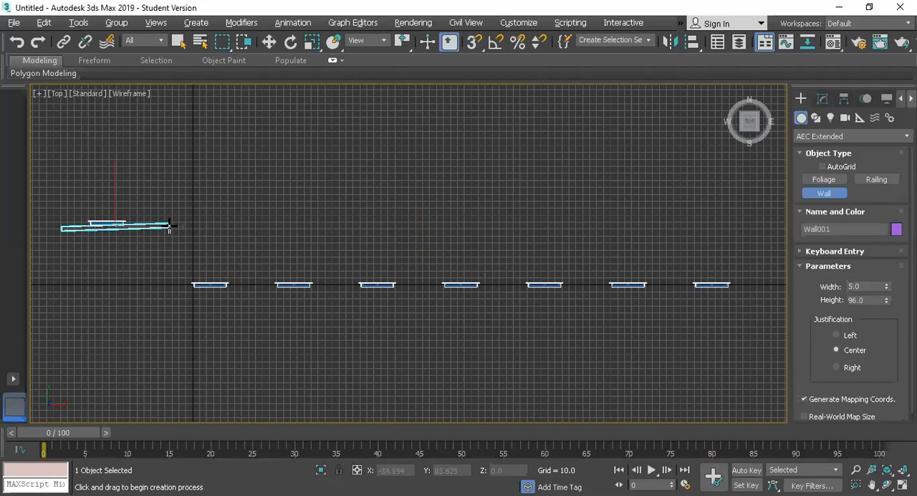
{"action": "key", "text": "s"}
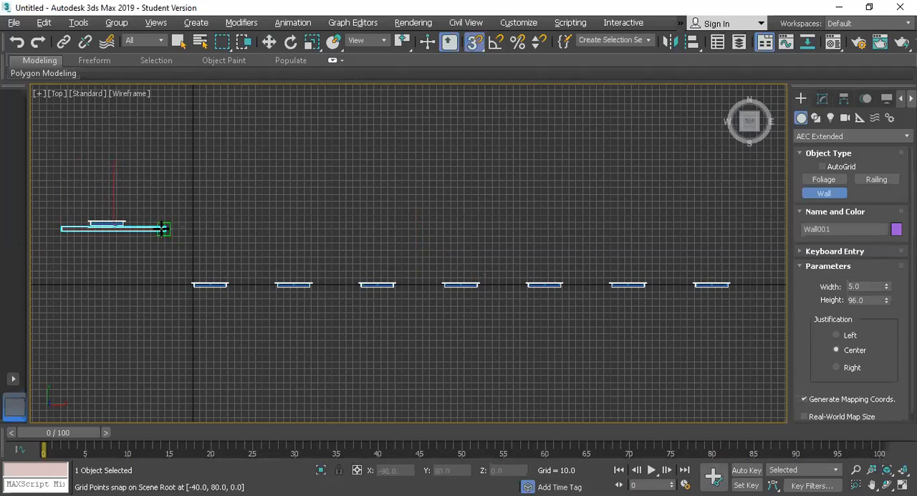
{"action": "left_click", "coordinate": [164, 229]}
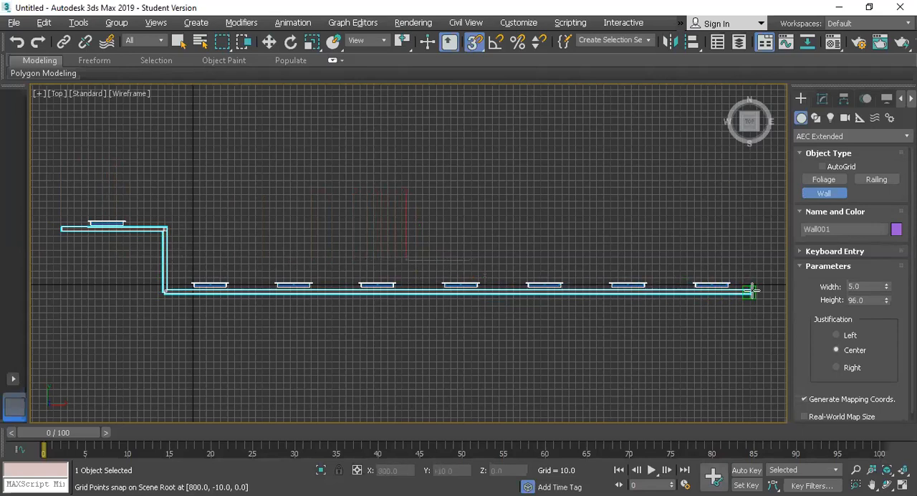
{"action": "right_click", "coordinate": [751, 290]}
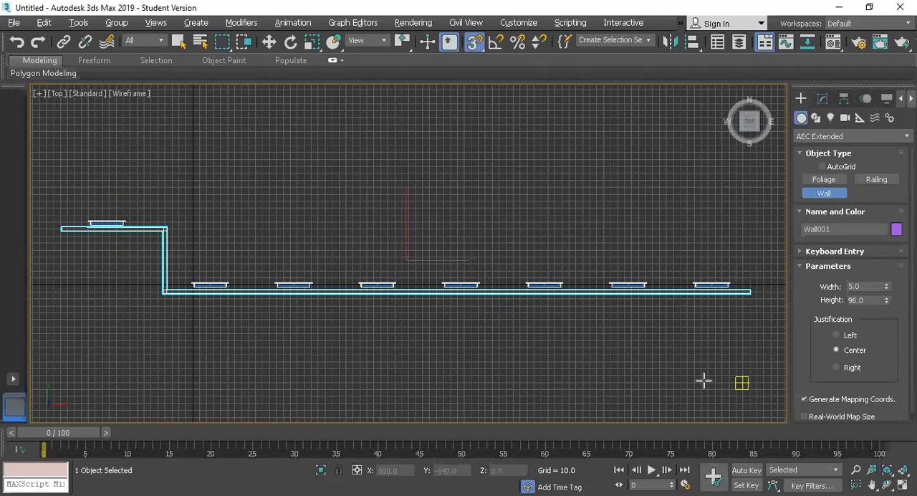
{"action": "key", "text": "w"}
Select all the windows without the wall in the Perspective view and turn snapping off
{"action": "key", "text": "alt+w"}
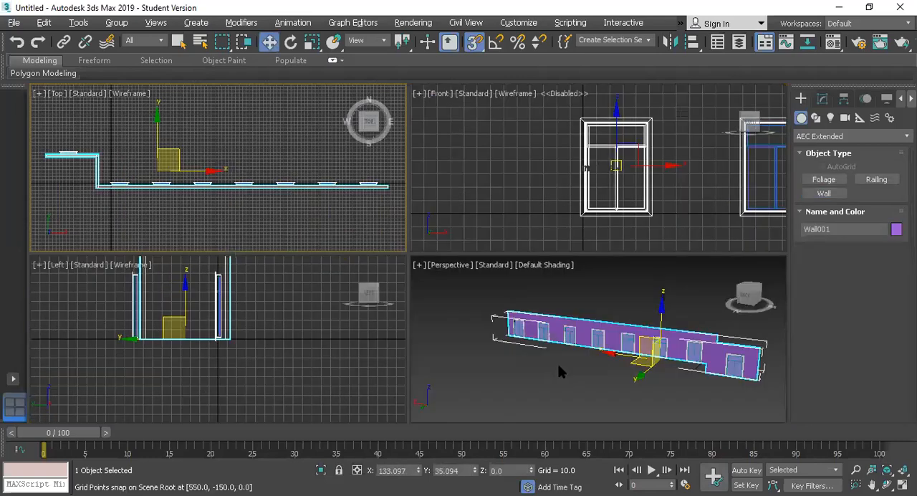
{"action": "right_click", "coordinate": [558, 368]}
{"action": "key", "text": "alt+w"}
{"action": "scroll", "coordinate": [492, 281], "scroll_direction": "up", "scroll_amount": 3}
{"action": "scroll", "coordinate": [492, 280], "scroll_direction": "down", "scroll_amount": 1}
{"action": "scroll", "coordinate": [492, 279], "scroll_direction": "down", "scroll_amount": 2}
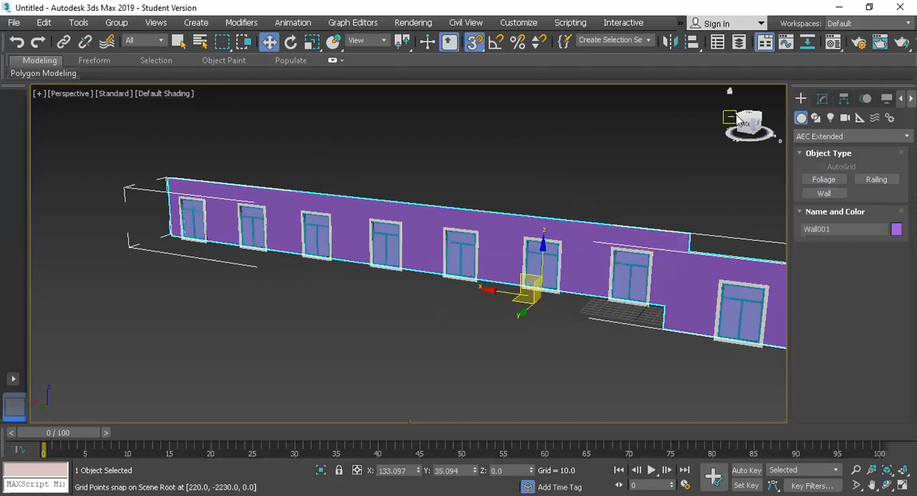
{"action": "left_click_drag", "start_coordinate": [739, 121], "coordinate": [764, 116]}
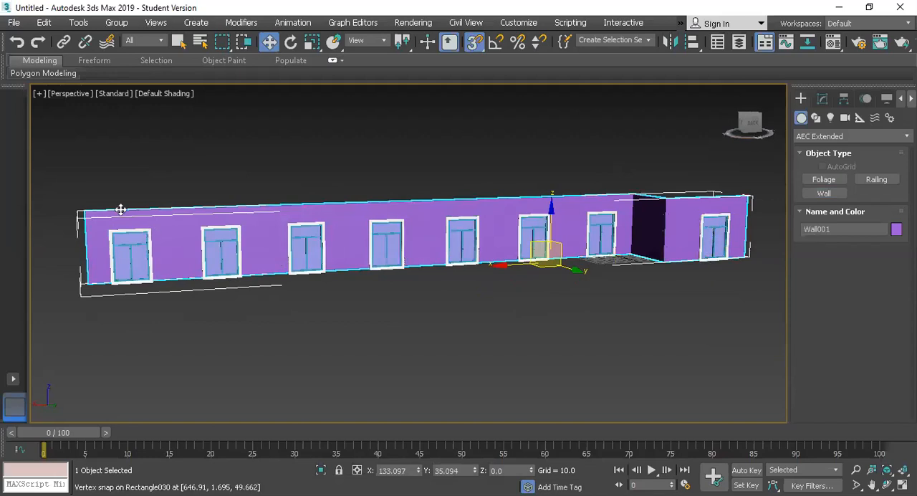
{"action": "left_click_drag", "start_coordinate": [54, 175], "coordinate": [761, 288]}
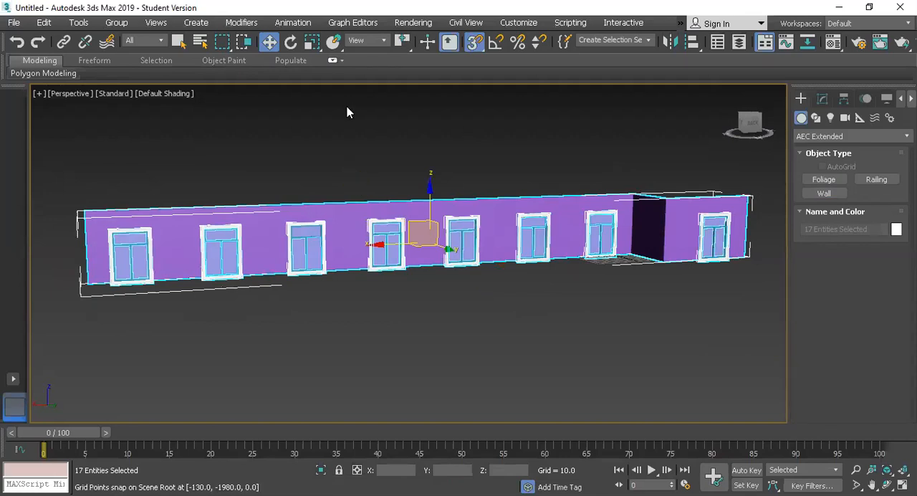
{"action": "key", "text": "s"}
{"action": "scroll", "coordinate": [370, 270], "scroll_direction": "down", "scroll_amount": 5}
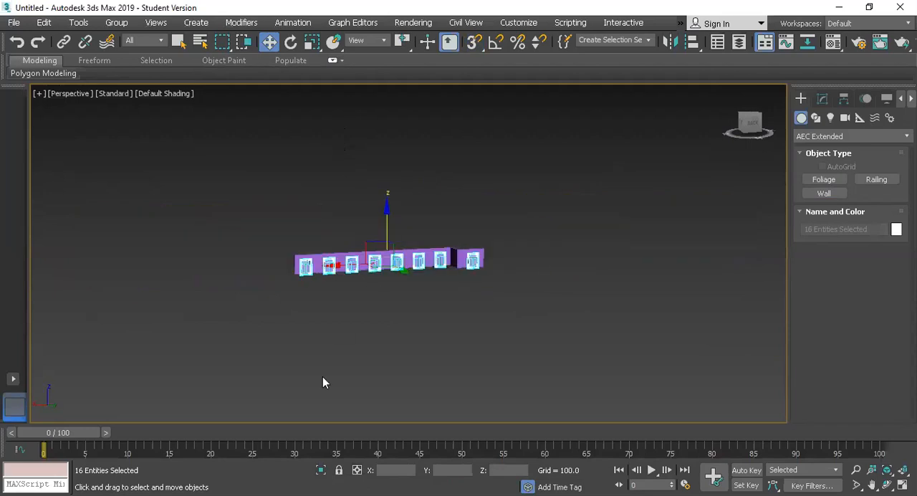
Start an Array of the selected windows, reset all its parameters and turn on the preview
{"action": "left_click", "coordinate": [78, 22]}
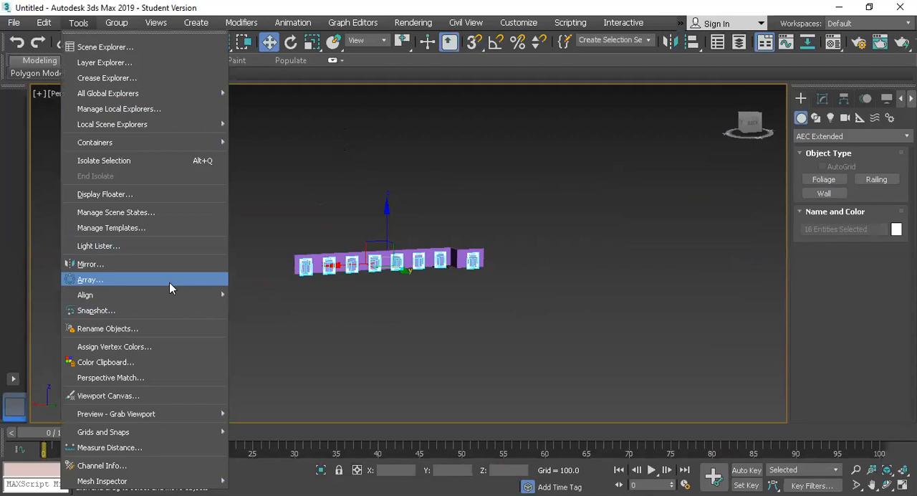
{"action": "left_click", "coordinate": [169, 282]}
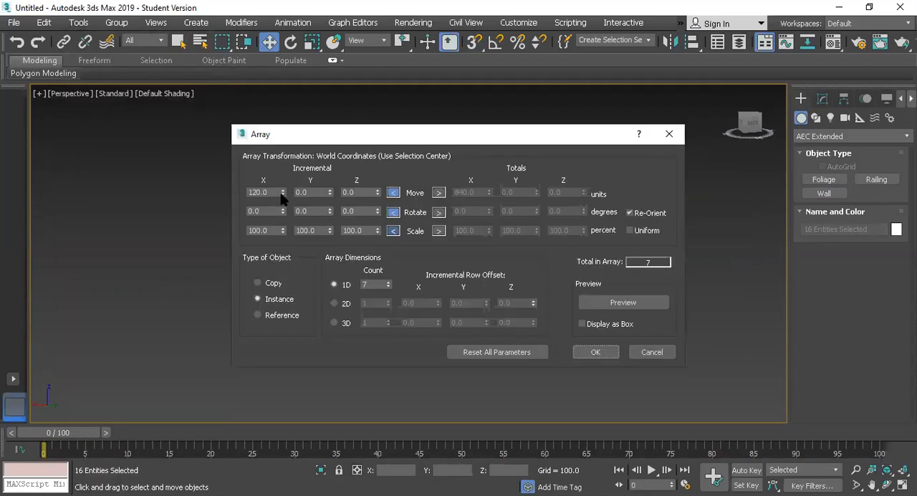
{"action": "left_click", "coordinate": [505, 352]}
{"action": "double_click", "coordinate": [380, 284]}
{"action": "left_click_drag", "start_coordinate": [333, 140], "coordinate": [576, 149]}
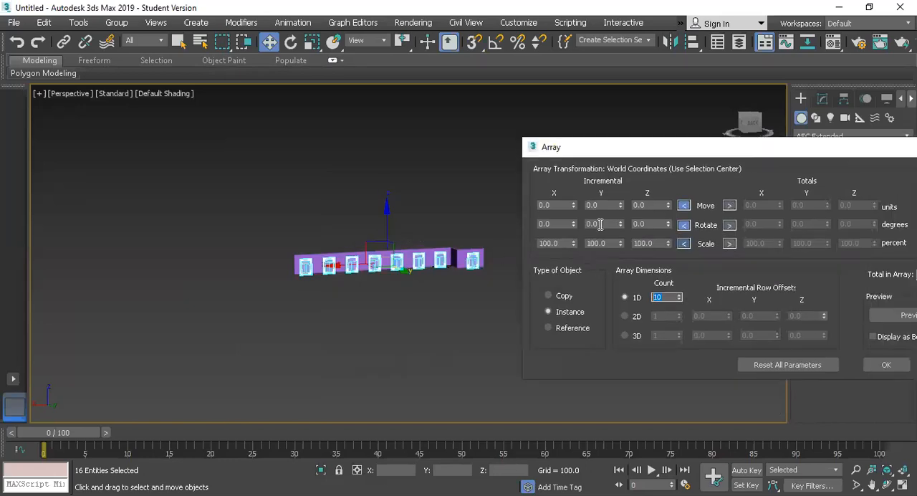
{"action": "left_click", "coordinate": [895, 315]}
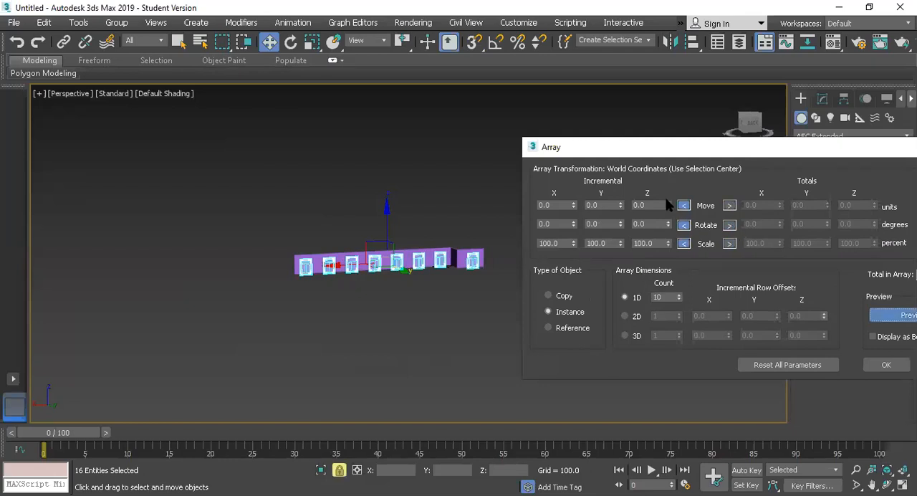
Array the windows upward as instances with a Z move increment of 130 and a 1D count of 9
{"action": "left_click_drag", "start_coordinate": [668, 205], "coordinate": [651, 127]}
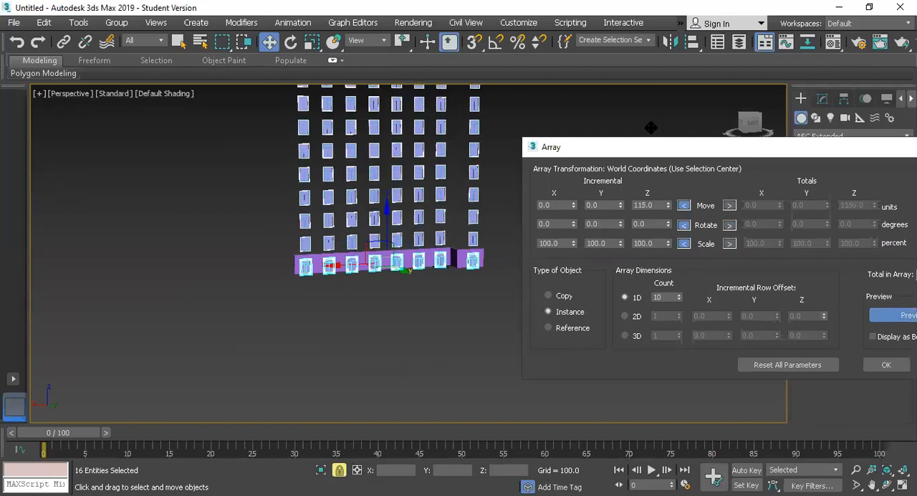
{"action": "left_click", "coordinate": [678, 299]}
{"action": "left_click", "coordinate": [680, 301]}
{"action": "double_click", "coordinate": [664, 205]}
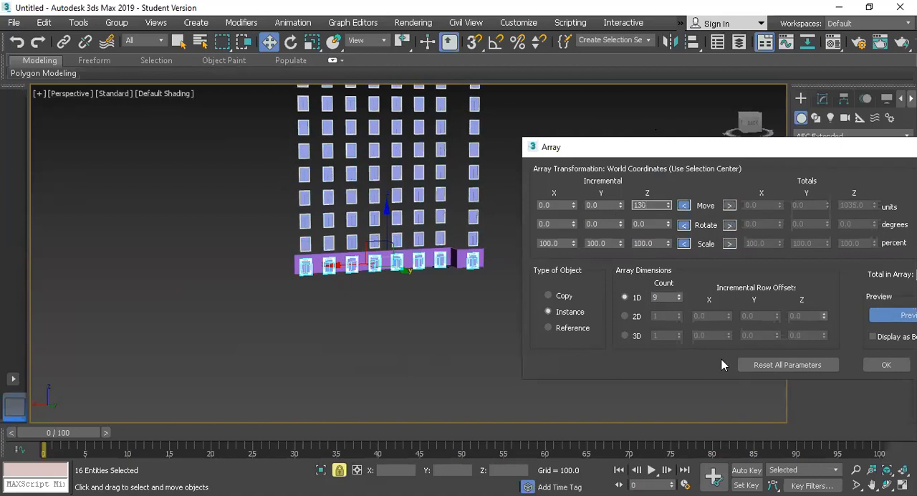
{"action": "left_click", "coordinate": [887, 370]}
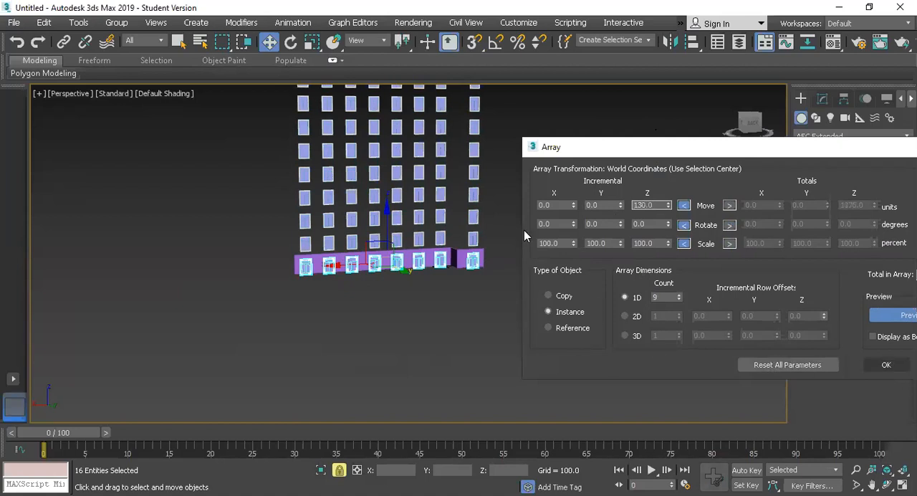
Select only the ground-floor wall below the arrayed windows and open its modifier settings
{"action": "scroll", "coordinate": [522, 232], "scroll_direction": "down", "scroll_amount": 4}
{"action": "left_click_drag", "start_coordinate": [373, 290], "coordinate": [425, 293]}
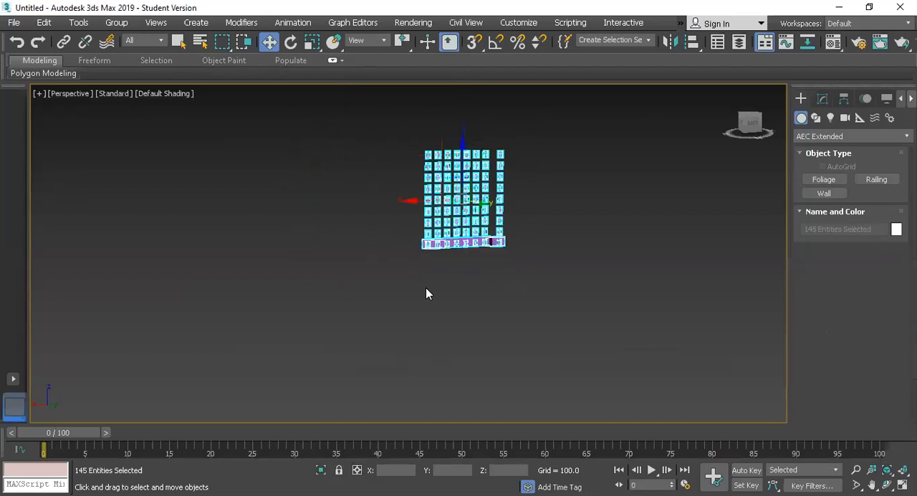
{"action": "key", "text": "z"}
{"action": "left_click", "coordinate": [640, 307]}
{"action": "left_click", "coordinate": [515, 394]}
{"action": "scroll", "coordinate": [448, 302], "scroll_direction": "up", "scroll_amount": 4}
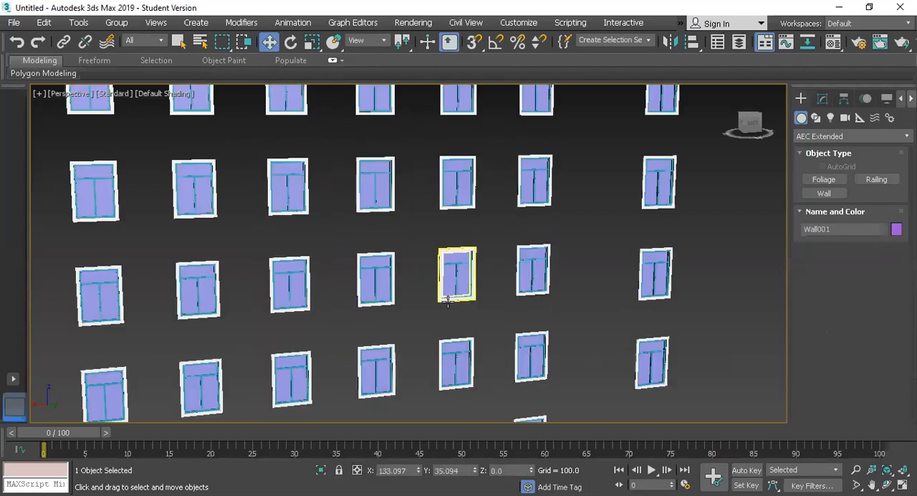
{"action": "scroll", "coordinate": [448, 302], "scroll_direction": "down", "scroll_amount": 6}
{"action": "scroll", "coordinate": [448, 302], "scroll_direction": "up", "scroll_amount": 2}
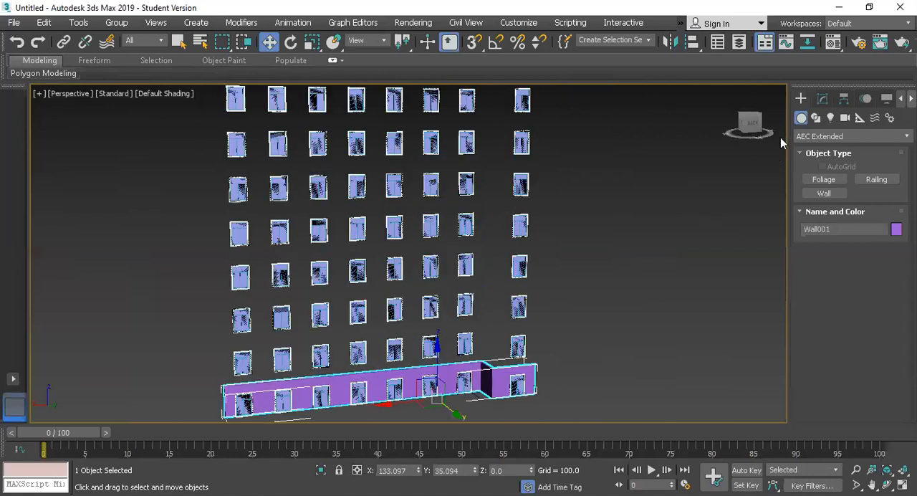
{"action": "left_click", "coordinate": [824, 98]}
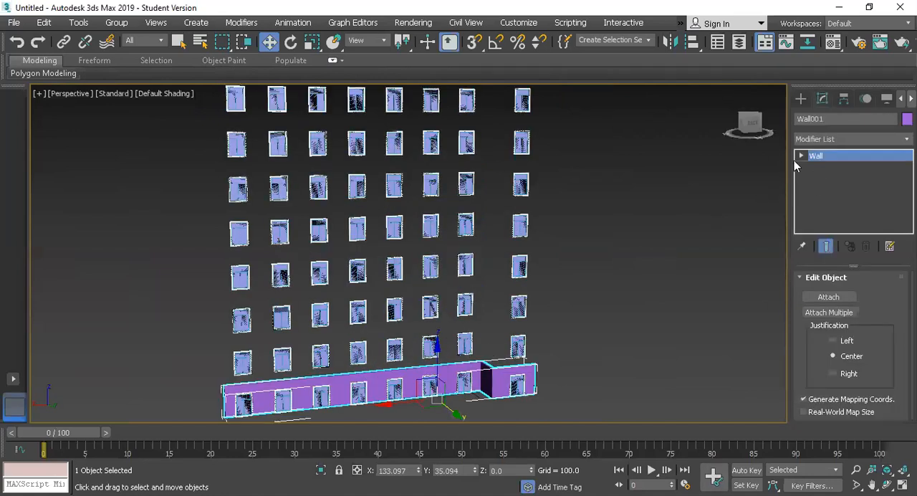
{"action": "left_click", "coordinate": [801, 156]}
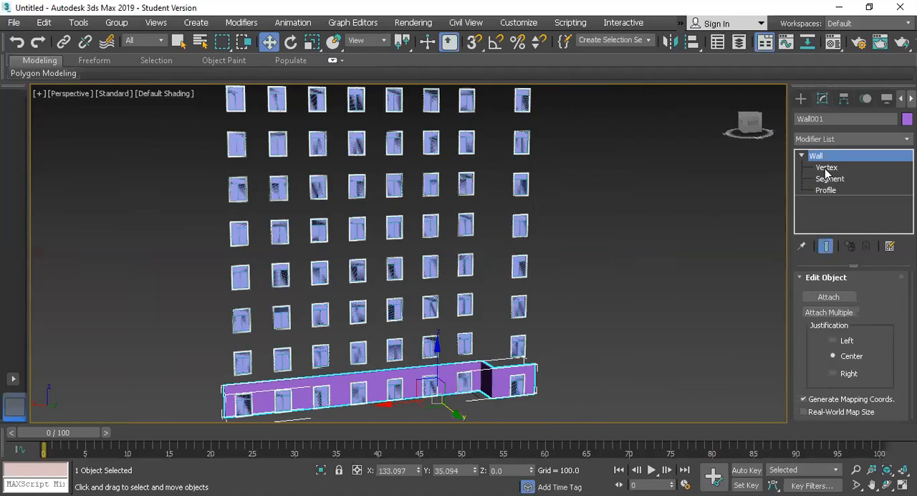
{"action": "left_click", "coordinate": [826, 167]}
{"action": "scroll", "coordinate": [650, 317], "scroll_direction": "up", "scroll_amount": 2}
{"action": "scroll", "coordinate": [585, 363], "scroll_direction": "down", "scroll_amount": 2}
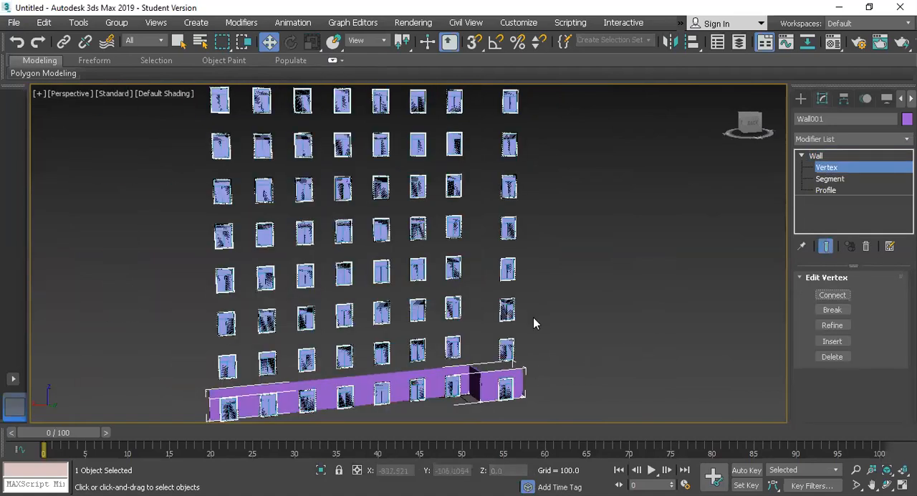
{"action": "left_click_drag", "start_coordinate": [565, 319], "coordinate": [540, 392]}
{"action": "key", "text": "ctrl+z"}
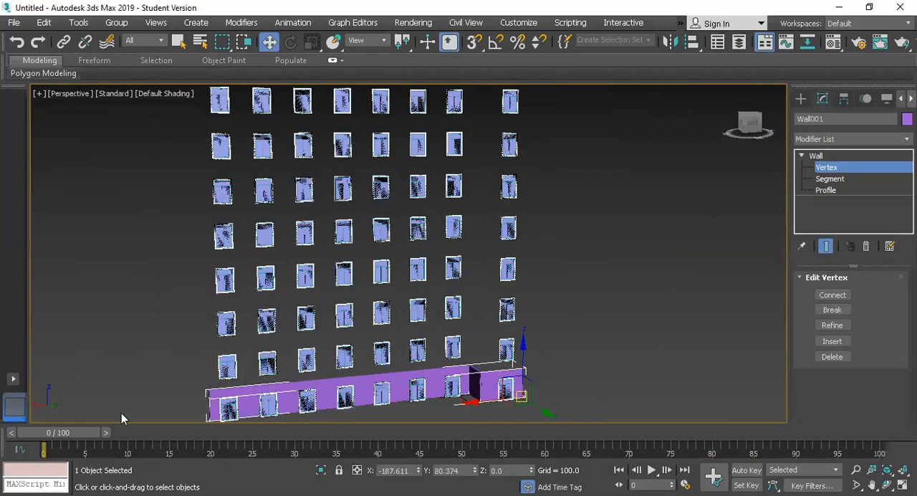
{"action": "left_click", "coordinate": [817, 155]}
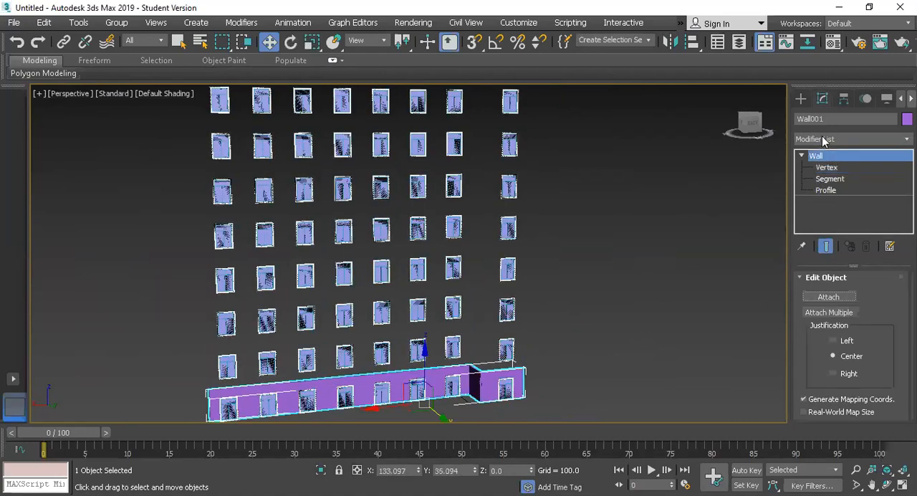
Add an Edit Poly modifier to the wall and enter its Vertex level
{"action": "left_click", "coordinate": [822, 139]}
{"action": "key", "text": "e"}
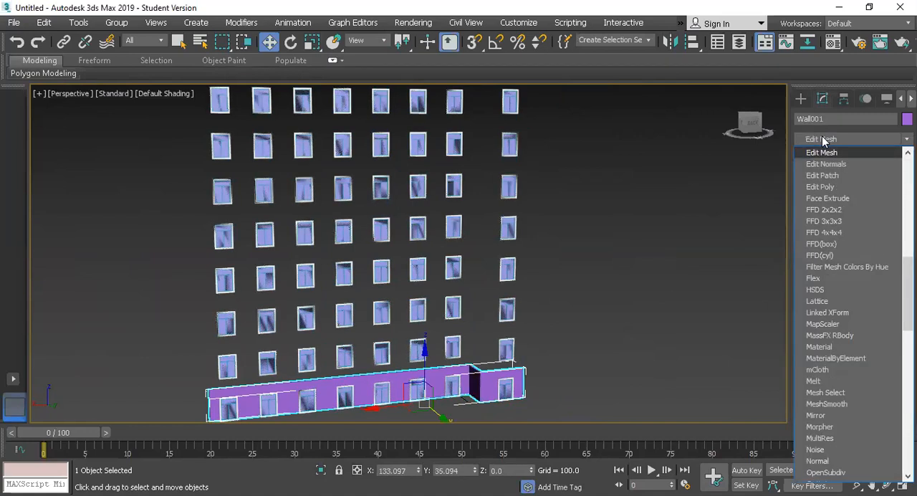
{"action": "key", "text": "e"}
{"action": "key", "text": "e"}
{"action": "key", "text": "e"}
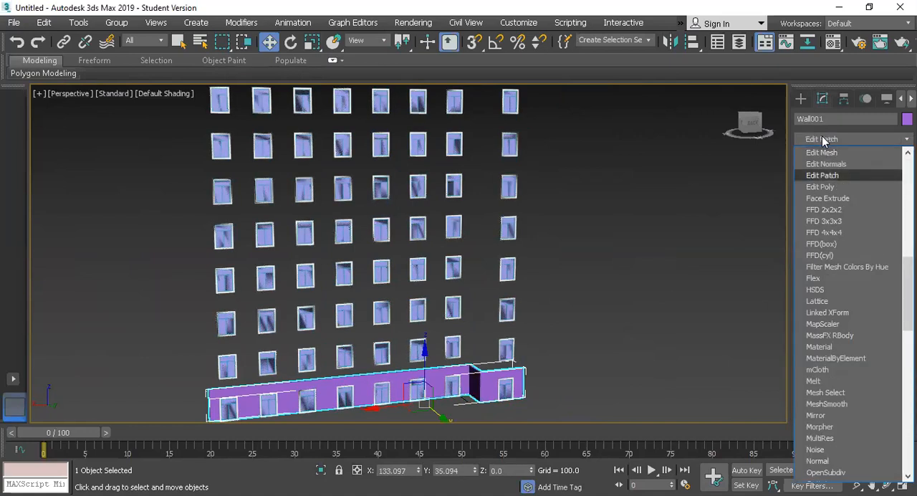
{"action": "key", "text": "Return"}
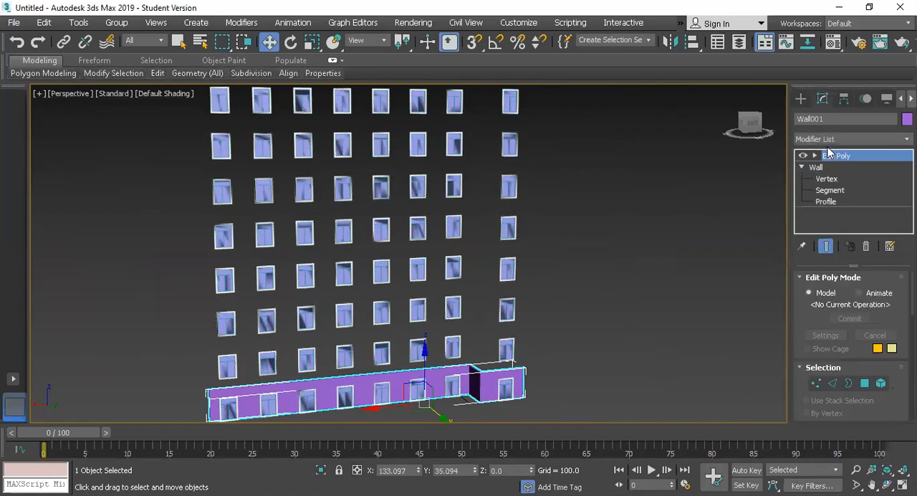
{"action": "left_click", "coordinate": [815, 155]}
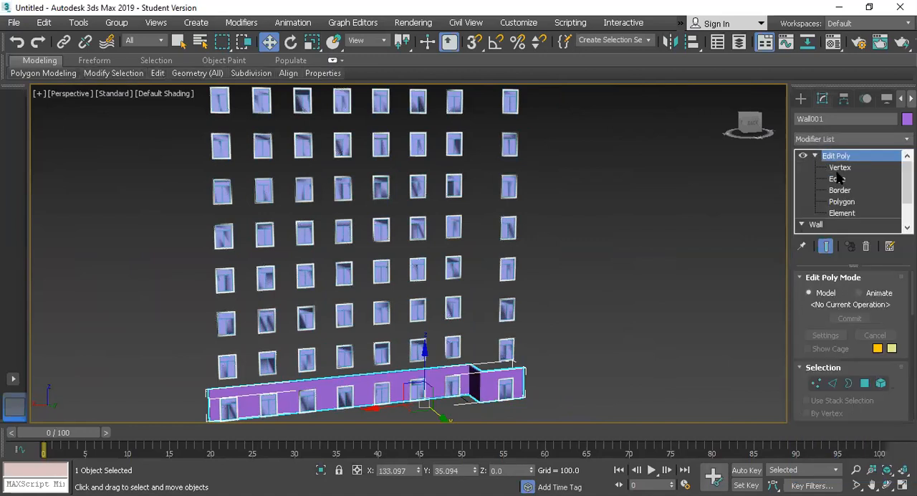
{"action": "left_click", "coordinate": [839, 167]}
Raise the wall's top vertices in the Left view to a Z height of about 1268
{"action": "key", "text": "alt+w"}
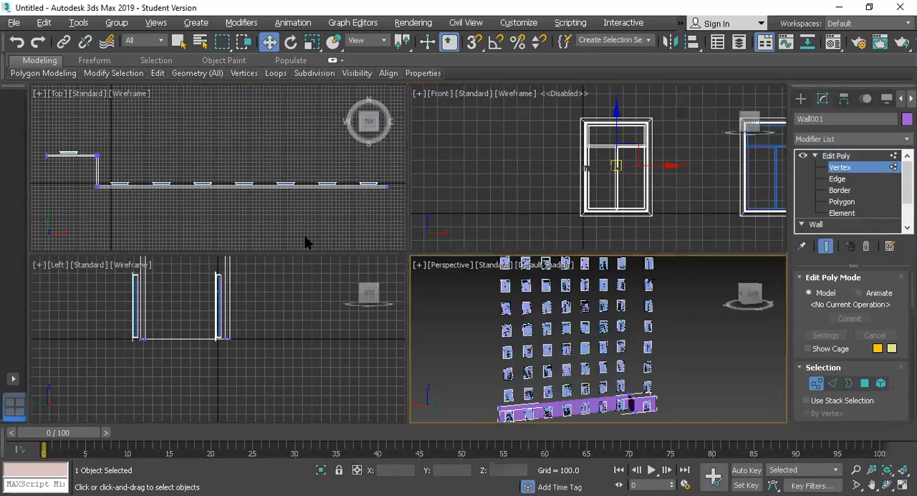
{"action": "key", "text": "alt+w"}
{"action": "scroll", "coordinate": [295, 289], "scroll_direction": "down", "scroll_amount": 3}
{"action": "scroll", "coordinate": [295, 284], "scroll_direction": "down", "scroll_amount": 1}
{"action": "scroll", "coordinate": [295, 278], "scroll_direction": "up", "scroll_amount": 3}
{"action": "left_click_drag", "start_coordinate": [225, 137], "coordinate": [410, 198]}
{"action": "scroll", "coordinate": [395, 215], "scroll_direction": "down", "scroll_amount": 6}
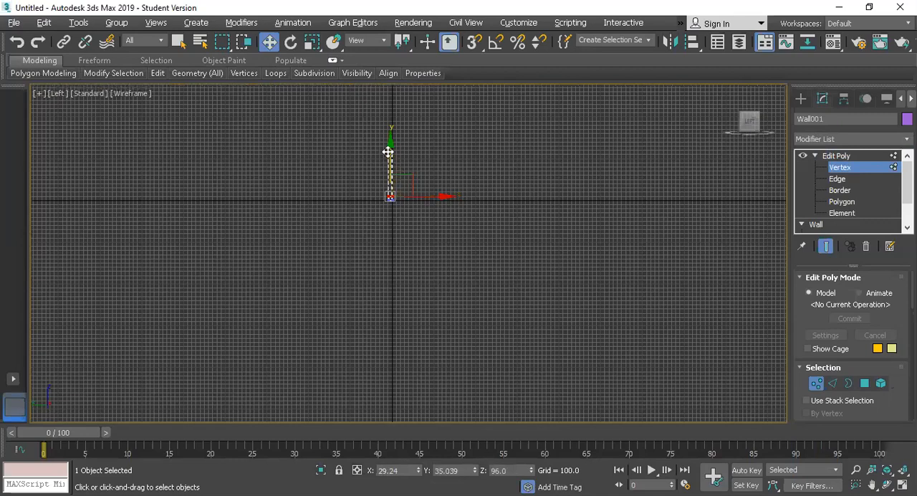
{"action": "left_click_drag", "start_coordinate": [387, 152], "coordinate": [397, 102]}
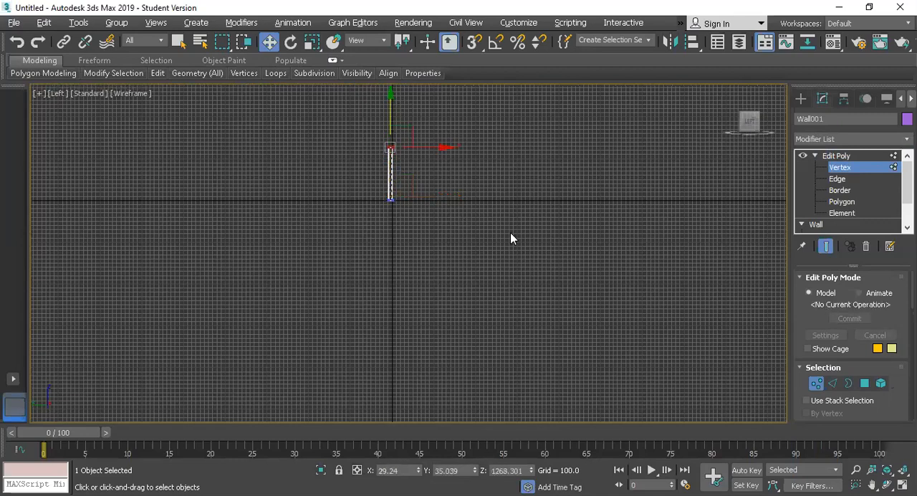
{"action": "left_click", "coordinate": [547, 242]}
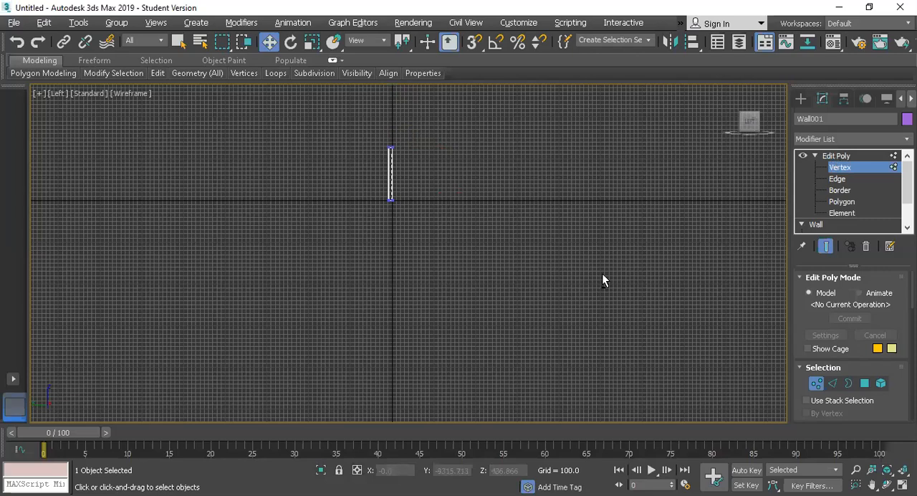
Return to the Perspective view, leave vertex editing and select the whole facade, wall and windows together
{"action": "key", "text": "p"}
{"action": "scroll", "coordinate": [512, 245], "scroll_direction": "up", "scroll_amount": 4}
{"action": "scroll", "coordinate": [555, 257], "scroll_direction": "down", "scroll_amount": 8}
{"action": "left_click", "coordinate": [643, 379]}
{"action": "left_click_drag", "start_coordinate": [748, 379], "coordinate": [262, 93]}
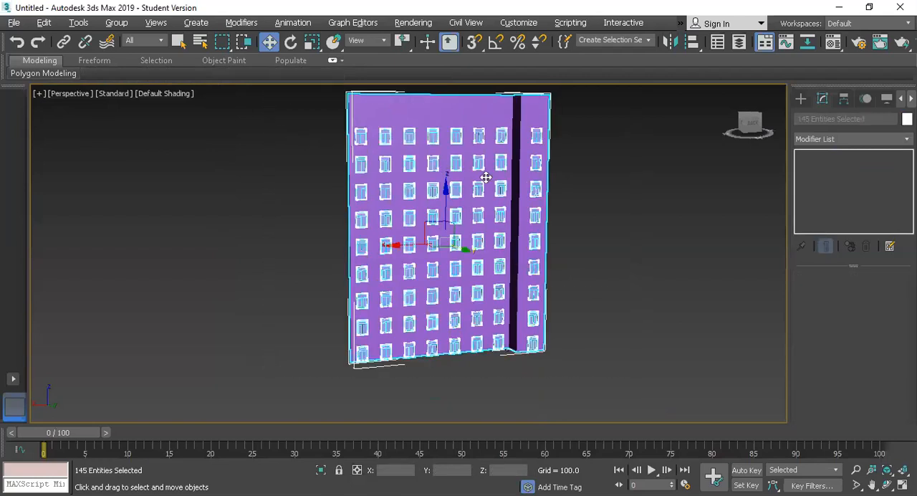
Add an FFD 2x2x2 modifier to one window in the set-back column and enter its Control Points level
{"action": "scroll", "coordinate": [539, 198], "scroll_direction": "up", "scroll_amount": 2}
{"action": "scroll", "coordinate": [611, 320], "scroll_direction": "up", "scroll_amount": 2}
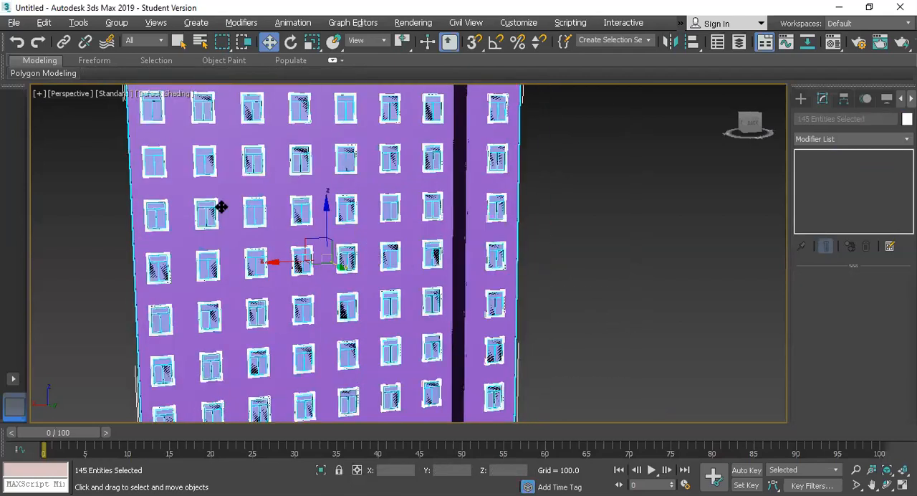
{"action": "scroll", "coordinate": [219, 206], "scroll_direction": "up", "scroll_amount": 3}
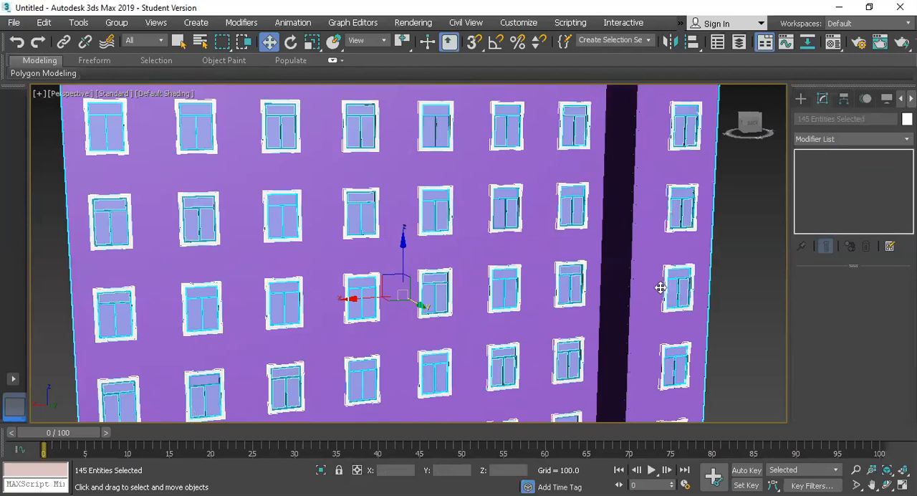
{"action": "left_click", "coordinate": [674, 289]}
{"action": "scroll", "coordinate": [674, 288], "scroll_direction": "up", "scroll_amount": 3}
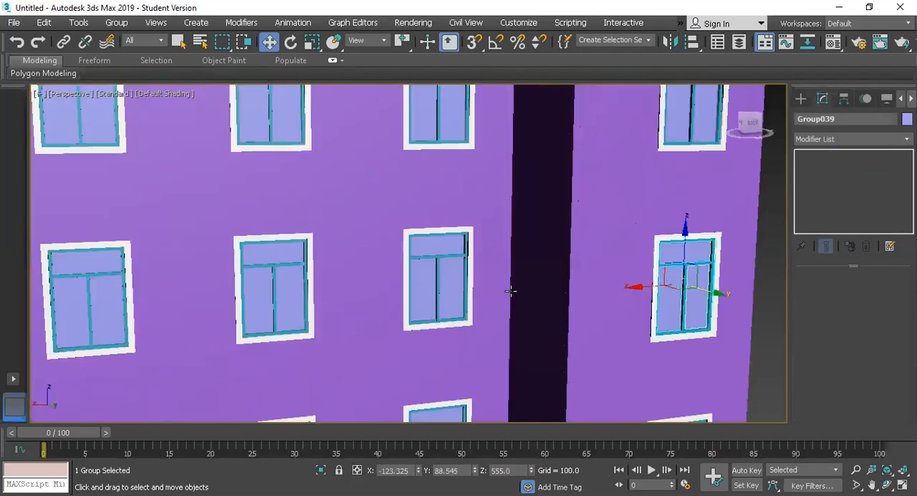
{"action": "scroll", "coordinate": [475, 291], "scroll_direction": "up", "scroll_amount": 3}
{"action": "scroll", "coordinate": [475, 291], "scroll_direction": "down", "scroll_amount": 2}
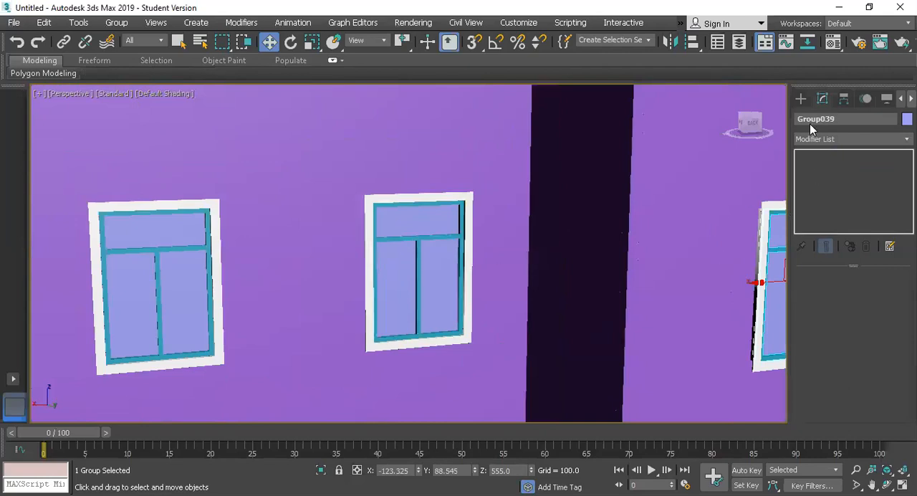
{"action": "left_click", "coordinate": [819, 140]}
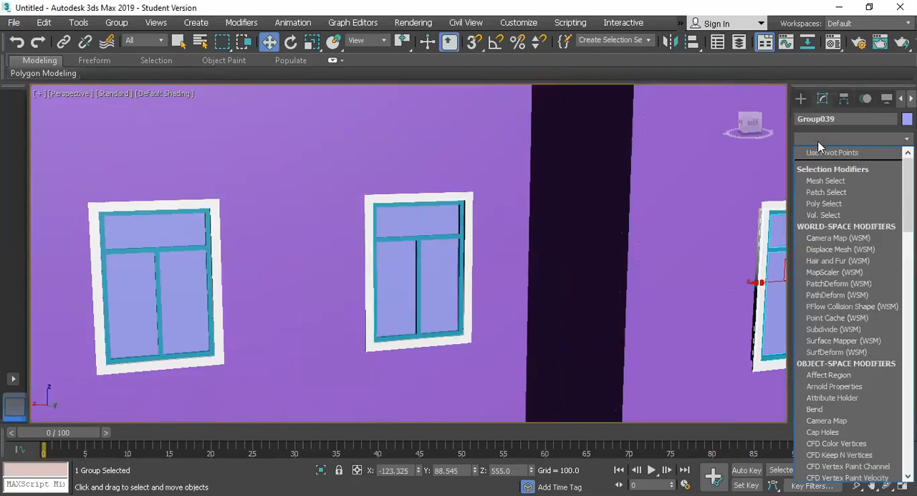
{"action": "key", "text": "f"}
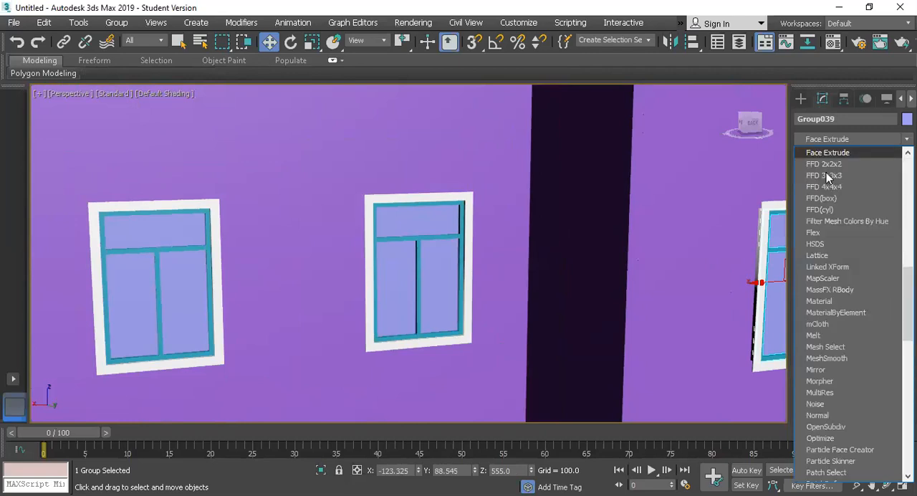
{"action": "left_click", "coordinate": [826, 172]}
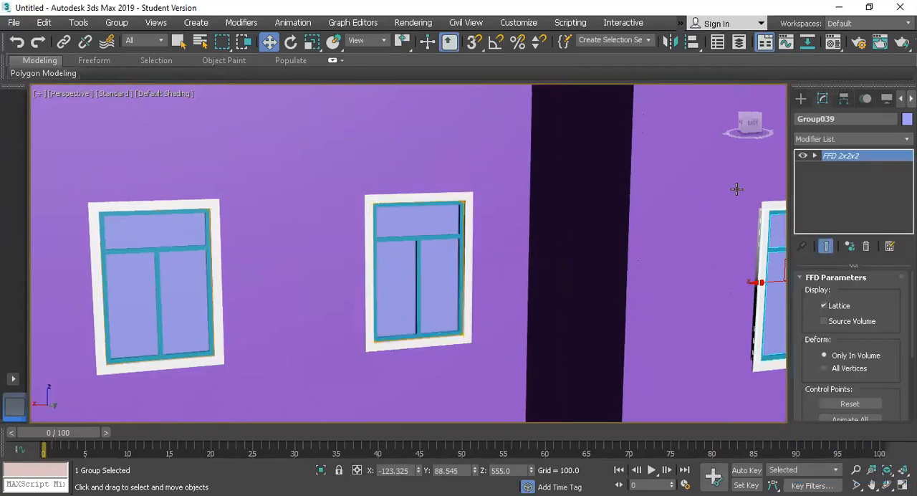
{"action": "left_click", "coordinate": [815, 156]}
{"action": "left_click", "coordinate": [850, 167]}
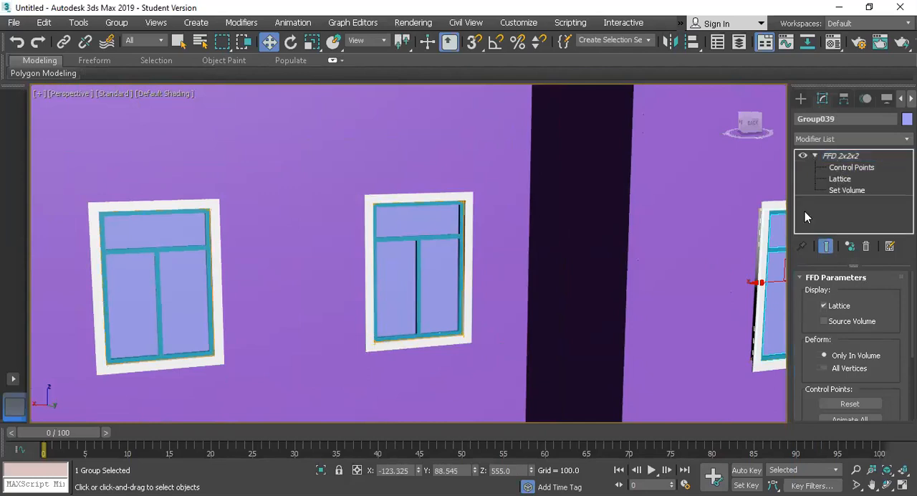
Try to shift the window's upper and lower FFD control points along X, undoing the upper-point move
{"action": "scroll", "coordinate": [646, 244], "scroll_direction": "down", "scroll_amount": 4}
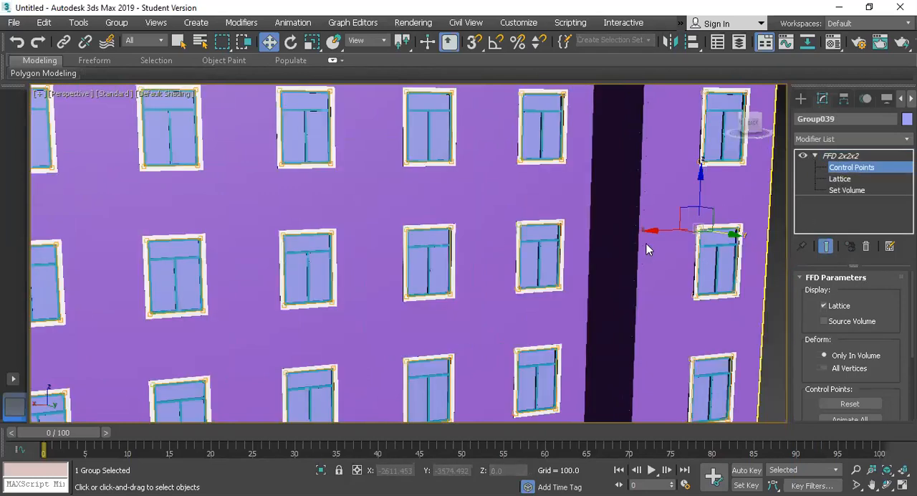
{"action": "mouse_move", "coordinate": [649, 234]}
{"action": "left_mouse_down"}
{"action": "mouse_move", "coordinate": [635, 242]}
{"action": "mouse_move", "coordinate": [676, 238]}
{"action": "mouse_move", "coordinate": [649, 247]}
{"action": "left_mouse_up"}
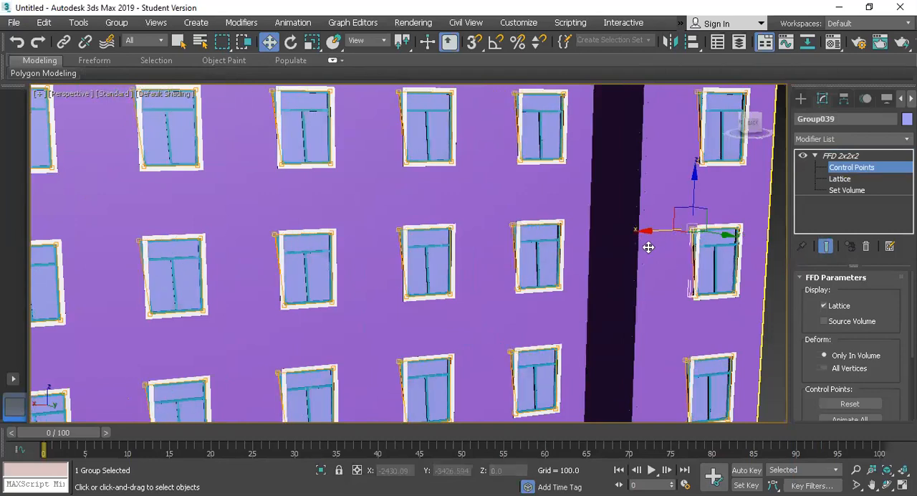
{"action": "key", "text": "ctrl+z"}
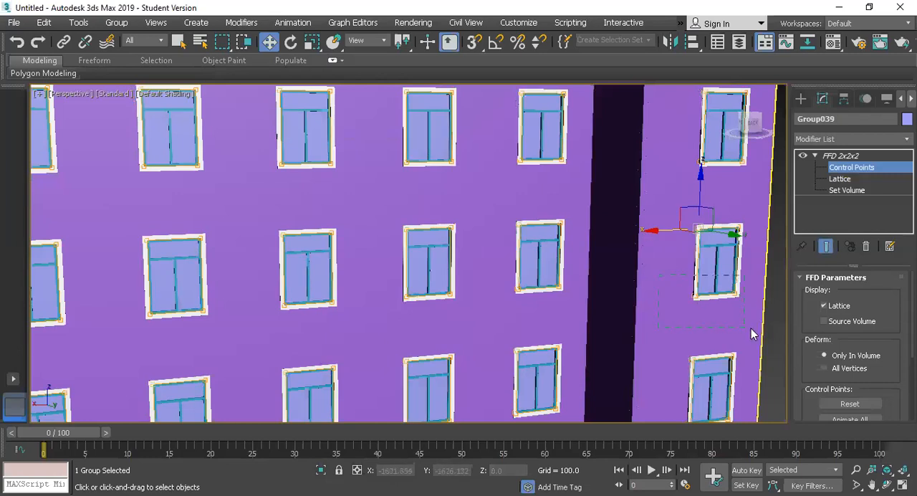
{"action": "left_click_drag", "start_coordinate": [756, 330], "coordinate": [731, 322]}
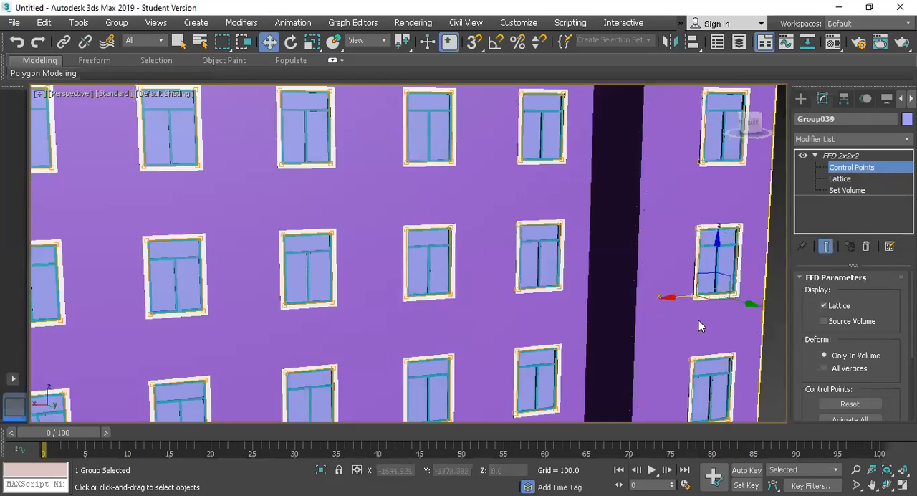
{"action": "left_click_drag", "start_coordinate": [683, 304], "coordinate": [668, 298]}
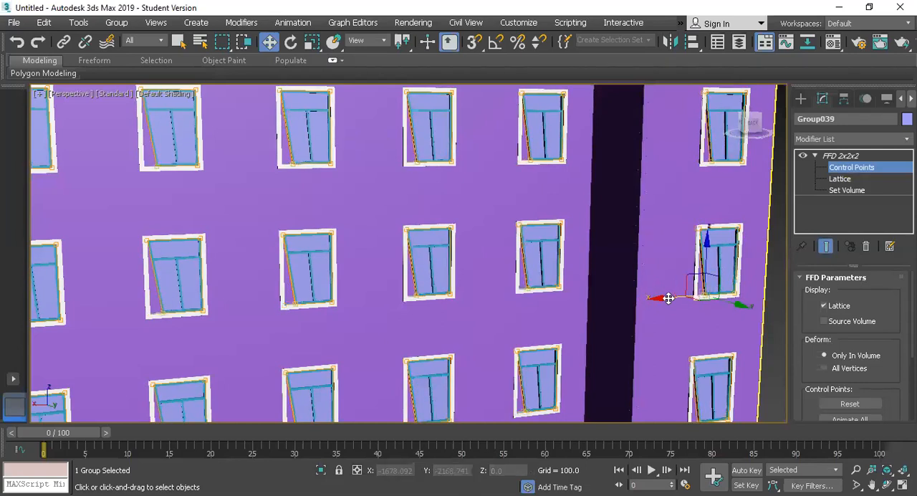
Leave control-point editing and delete the FFD 2x2x2 modifier from the window
{"action": "left_click", "coordinate": [841, 156]}
{"action": "scroll", "coordinate": [390, 263], "scroll_direction": "down", "scroll_amount": 4}
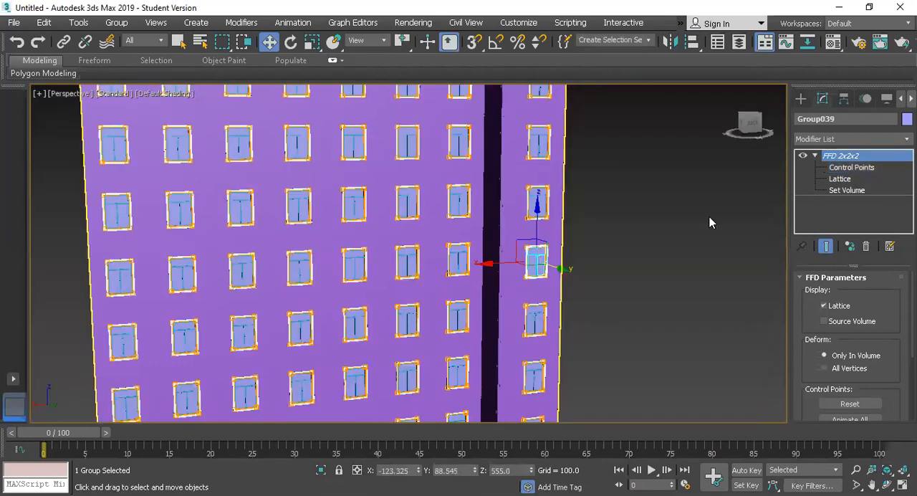
{"action": "left_click", "coordinate": [817, 155]}
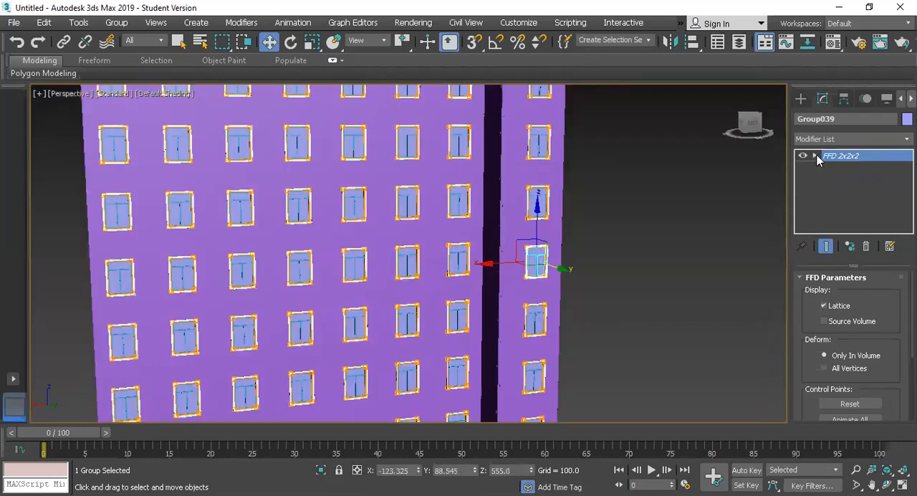
{"action": "left_click", "coordinate": [866, 246]}
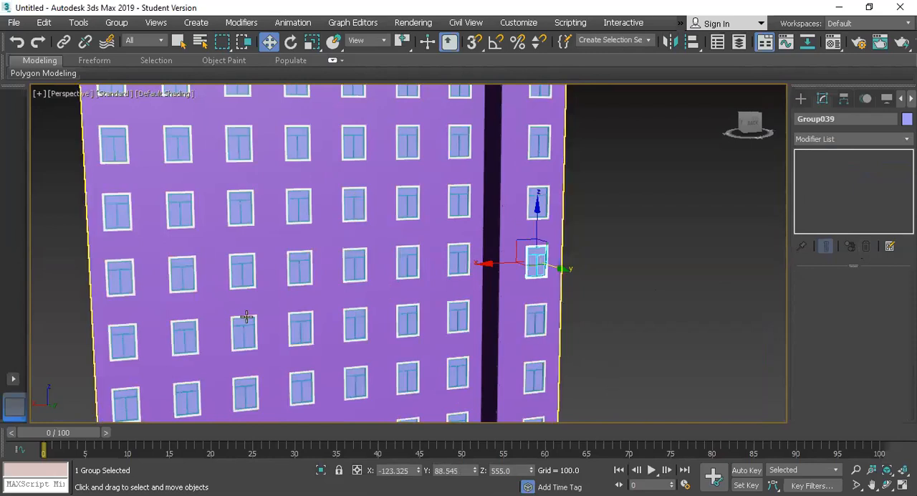
Switch to the maximized Top view and select the window column nearest the long wall's free end
{"action": "scroll", "coordinate": [290, 291], "scroll_direction": "up", "scroll_amount": 2}
{"action": "scroll", "coordinate": [290, 291], "scroll_direction": "down", "scroll_amount": 2}
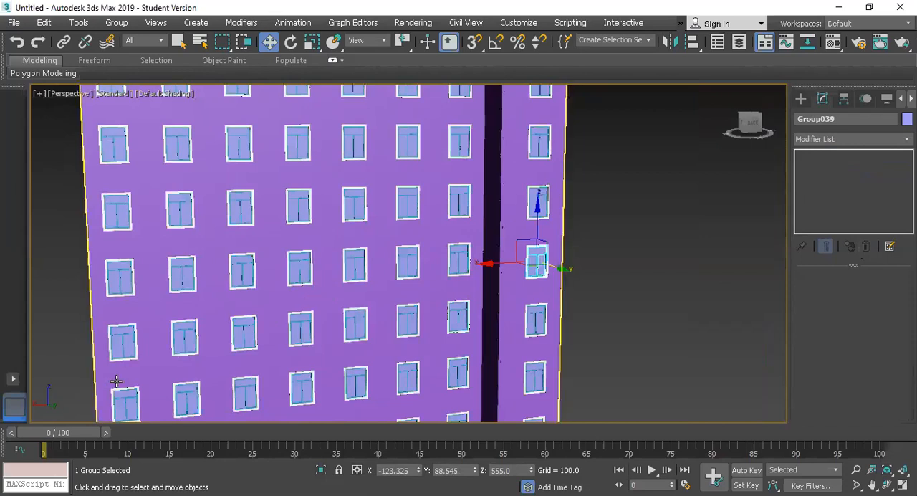
{"action": "key", "text": "alt+w"}
{"action": "key", "text": "alt+w"}
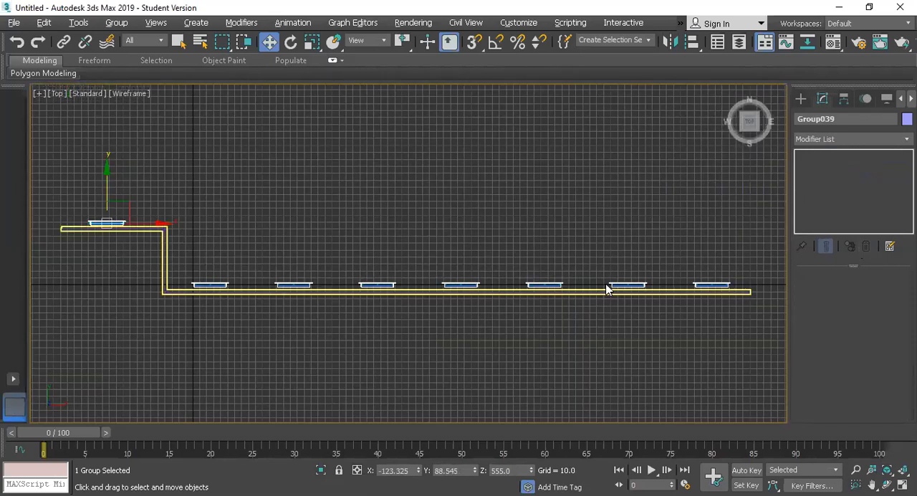
{"action": "scroll", "coordinate": [765, 272], "scroll_direction": "up", "scroll_amount": 2}
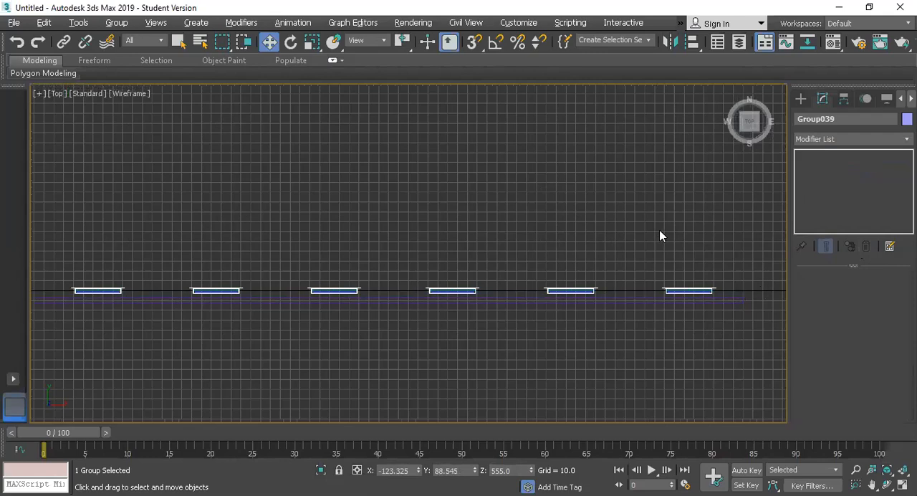
{"action": "left_click_drag", "start_coordinate": [714, 290], "coordinate": [713, 289]}
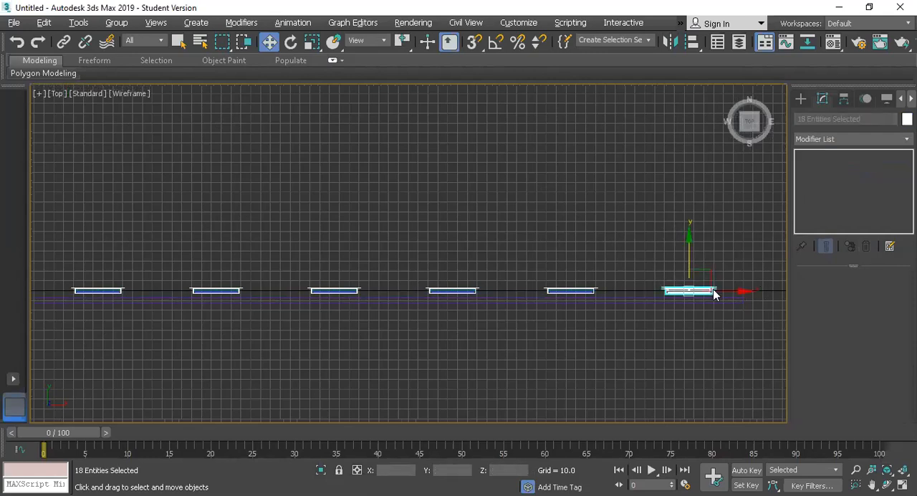
{"action": "key", "text": "z"}
{"action": "scroll", "coordinate": [715, 296], "scroll_direction": "down", "scroll_amount": 5}
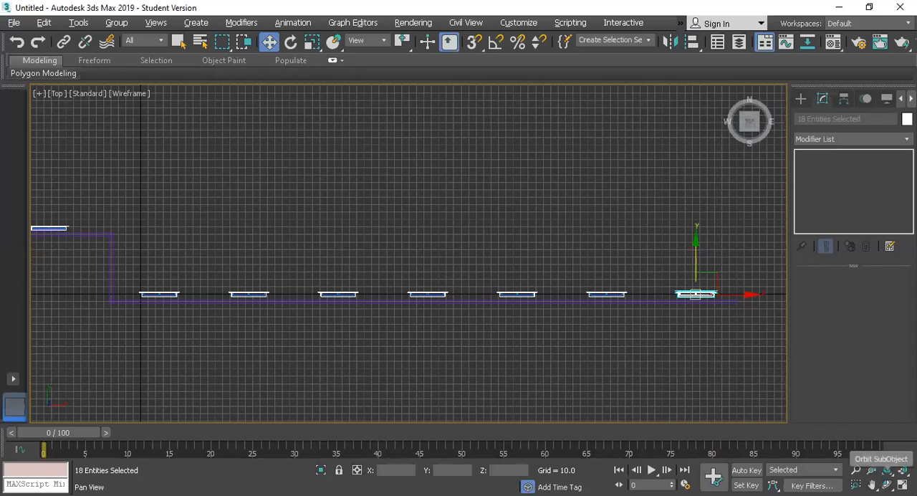
Start a new Wall at the long wall's free end and run its first segment to grid point 890, -10 with snapping on
{"action": "left_click", "coordinate": [872, 485]}
{"action": "left_click_drag", "start_coordinate": [564, 326], "coordinate": [425, 321]}
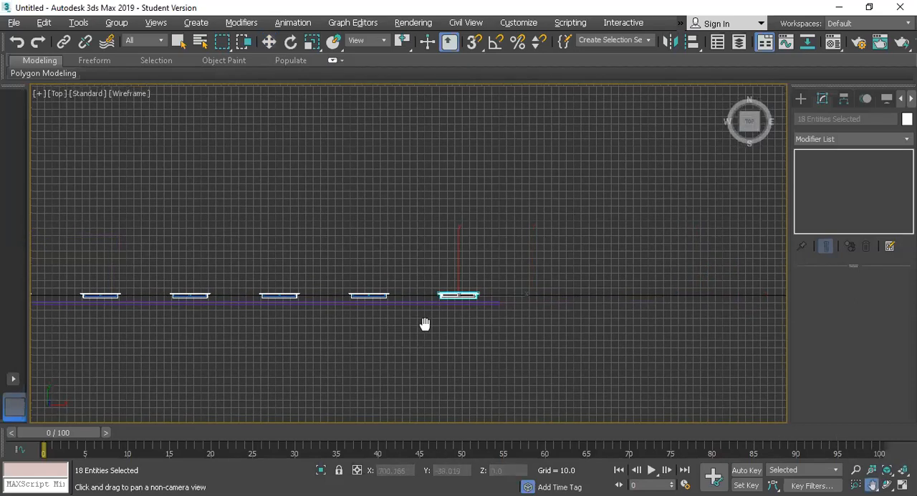
{"action": "scroll", "coordinate": [573, 298], "scroll_direction": "up", "scroll_amount": 5}
{"action": "scroll", "coordinate": [385, 343], "scroll_direction": "up", "scroll_amount": 5}
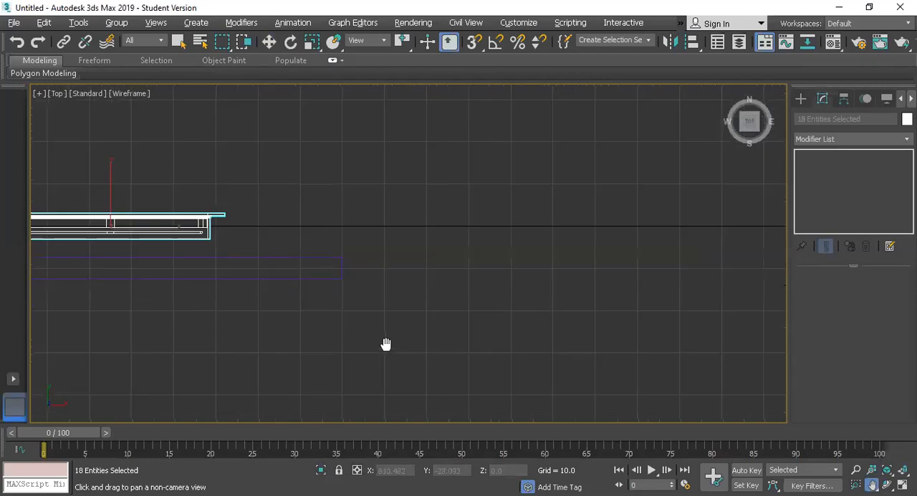
{"action": "left_click", "coordinate": [800, 99]}
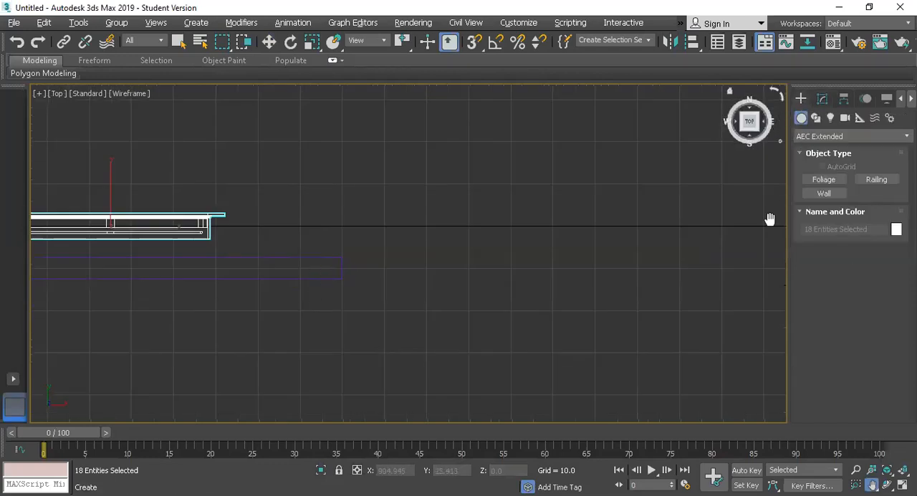
{"action": "left_click", "coordinate": [824, 194]}
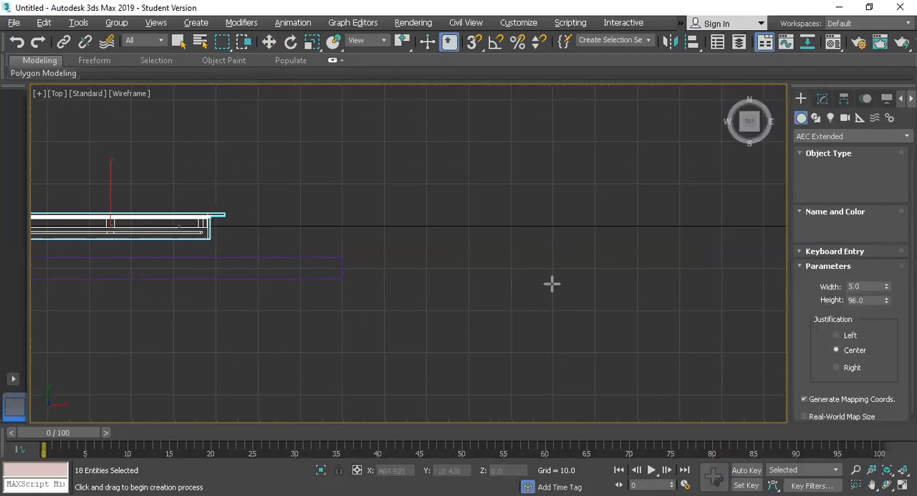
{"action": "left_click", "coordinate": [341, 267]}
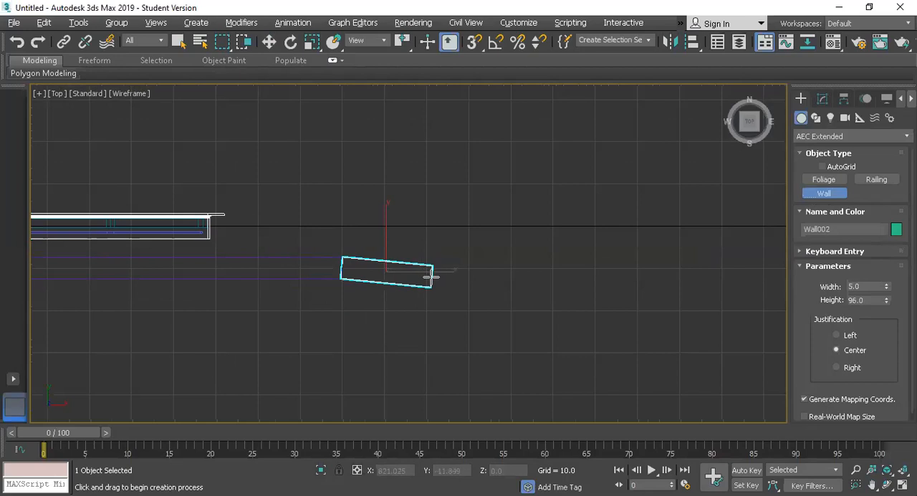
{"action": "key", "text": "s"}
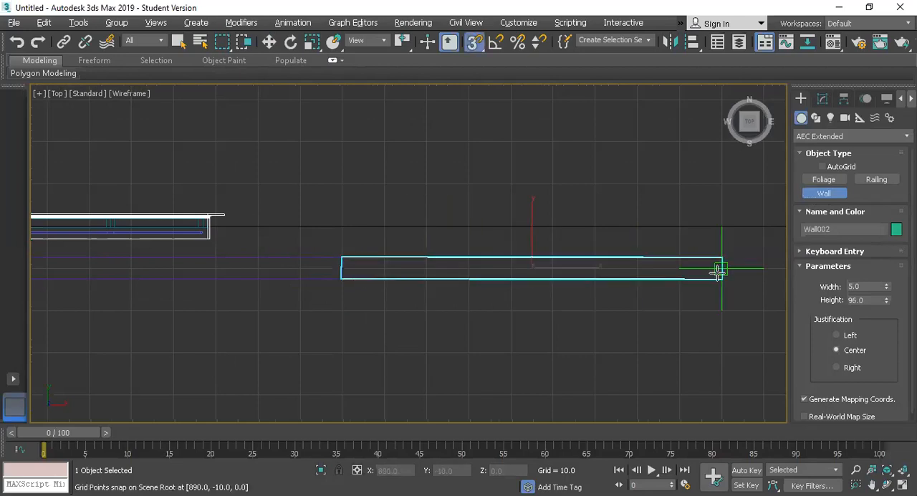
{"action": "scroll", "coordinate": [672, 238], "scroll_direction": "down", "scroll_amount": 4}
{"action": "scroll", "coordinate": [677, 239], "scroll_direction": "down", "scroll_amount": 3}
{"action": "left_click", "coordinate": [677, 239]}
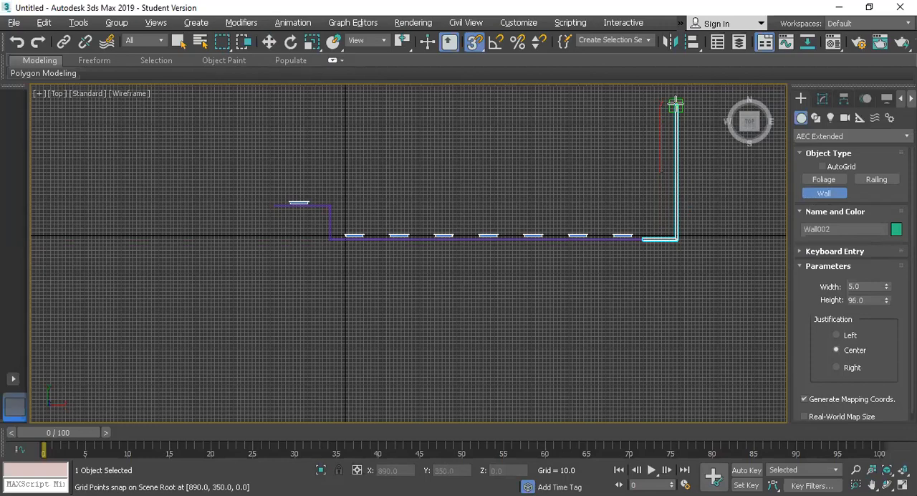
Continue the wall through 890, 350 and -180, 350 to about -180, 190, and finish with a segment to about -240, 190
{"action": "left_click", "coordinate": [676, 106]}
{"action": "scroll", "coordinate": [626, 109], "scroll_direction": "down", "scroll_amount": 3}
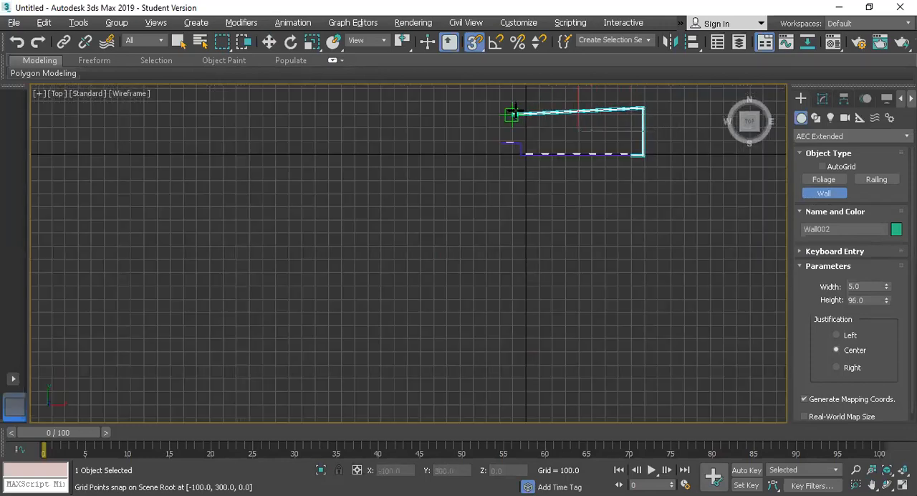
{"action": "scroll", "coordinate": [513, 107], "scroll_direction": "up", "scroll_amount": 3}
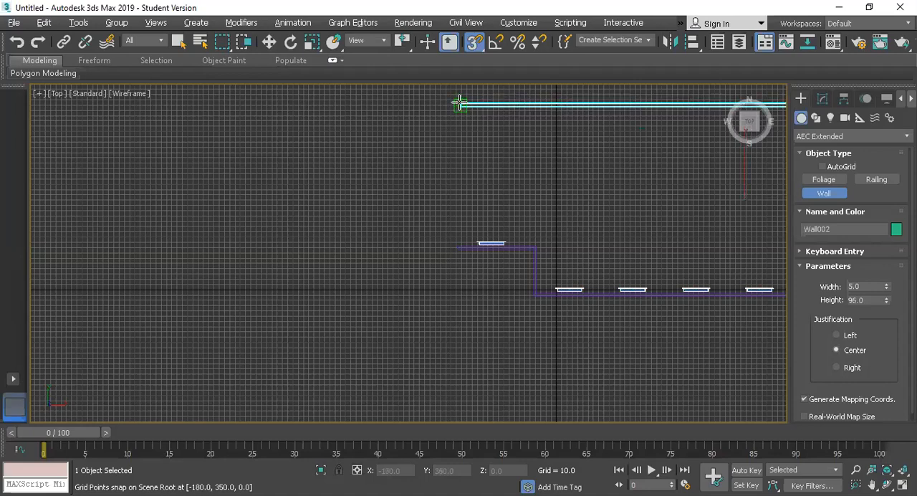
{"action": "left_click", "coordinate": [460, 104]}
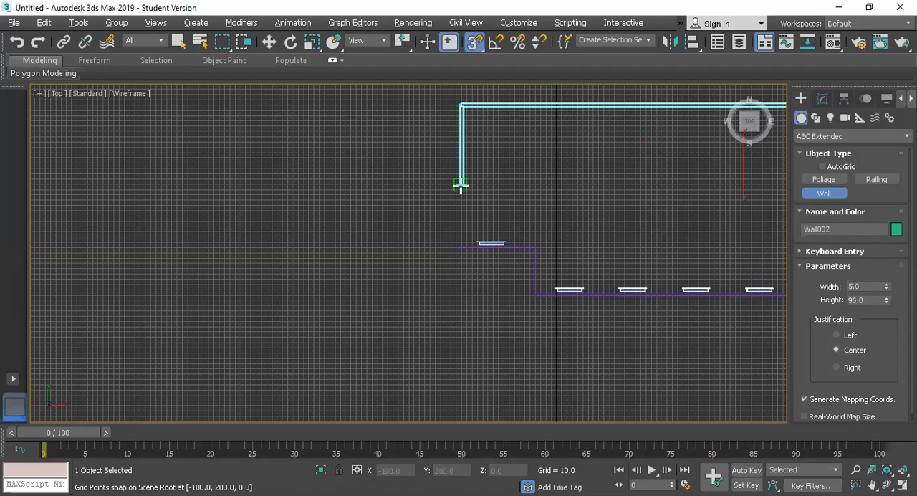
{"action": "left_click", "coordinate": [461, 188]}
{"action": "left_click", "coordinate": [429, 187]}
{"action": "right_click", "coordinate": [429, 187]}
{"action": "right_click", "coordinate": [428, 188]}
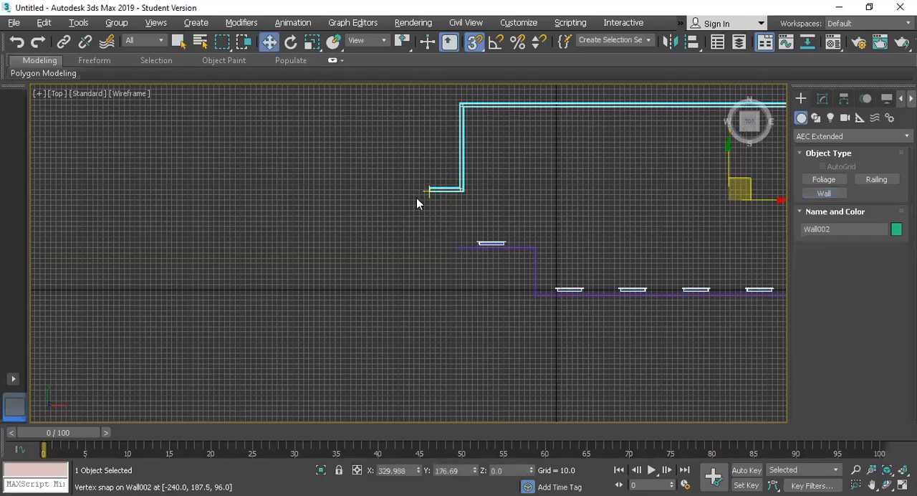
Return to the maximized Perspective view and examine the new low wall at the base of the building
{"action": "key", "text": "alt+w"}
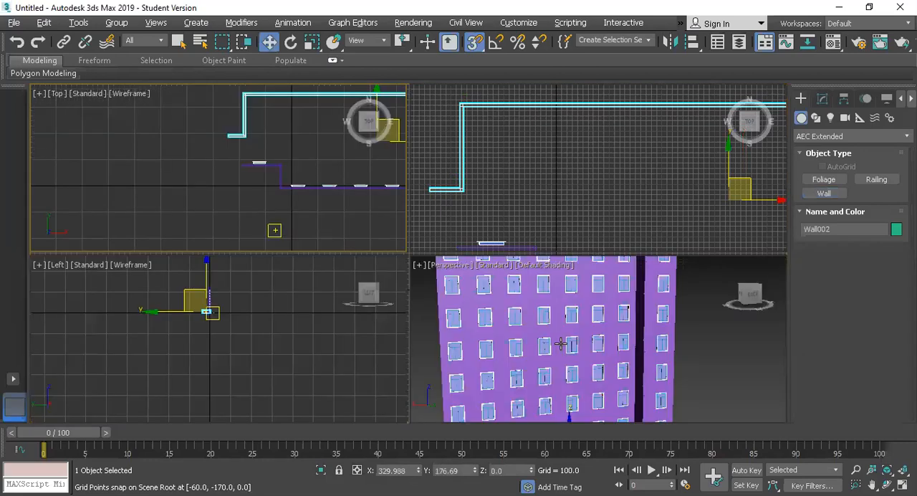
{"action": "right_click", "coordinate": [551, 333]}
{"action": "key", "text": "alt+w"}
{"action": "scroll", "coordinate": [549, 331], "scroll_direction": "down", "scroll_amount": 6}
{"action": "scroll", "coordinate": [610, 297], "scroll_direction": "up", "scroll_amount": 3}
{"action": "scroll", "coordinate": [611, 304], "scroll_direction": "up", "scroll_amount": 2}
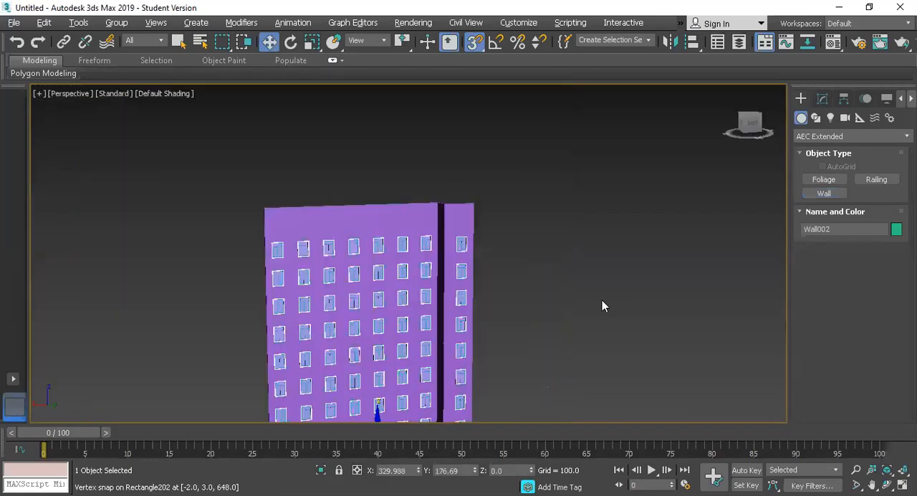
{"action": "scroll", "coordinate": [566, 330], "scroll_direction": "down", "scroll_amount": 2}
{"action": "scroll", "coordinate": [491, 323], "scroll_direction": "up", "scroll_amount": 2}
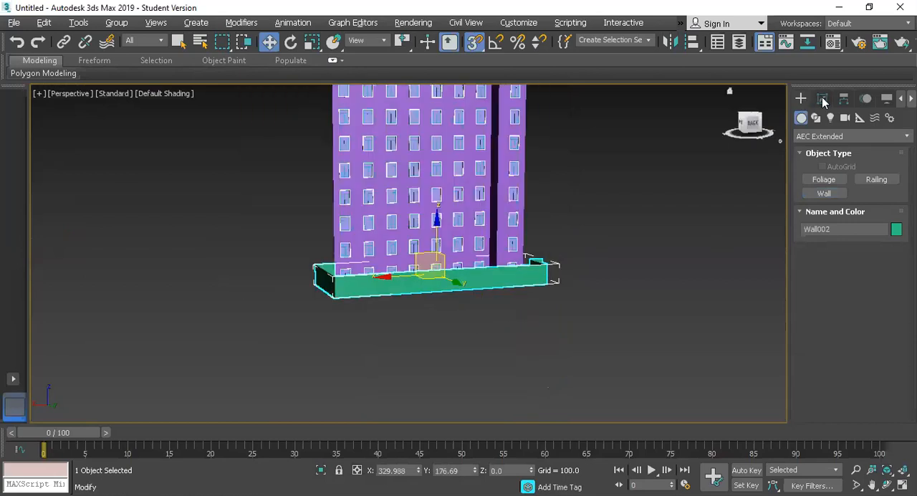
Turn snapping off, mirror the low base wall about the Y axis with no clone, and move it along Y behind the windowed facade
{"action": "left_click", "coordinate": [823, 98]}
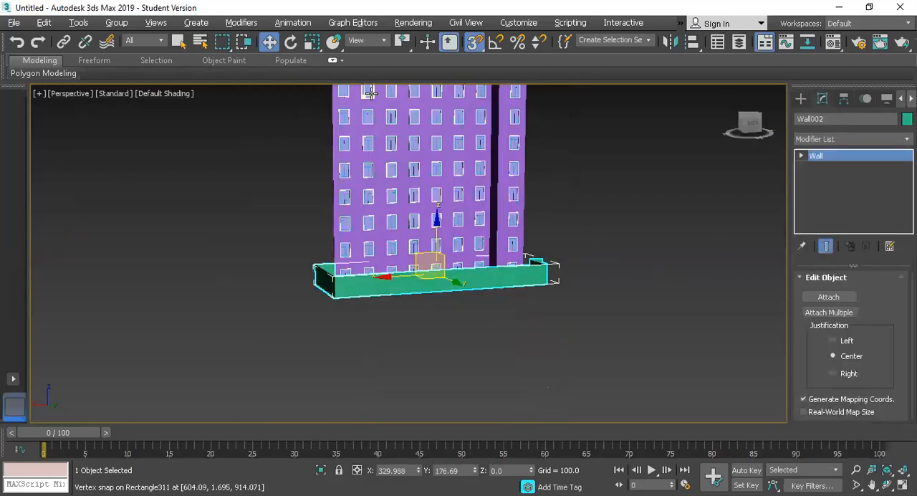
{"action": "key", "text": "s"}
{"action": "left_click_drag", "start_coordinate": [745, 122], "coordinate": [693, 136]}
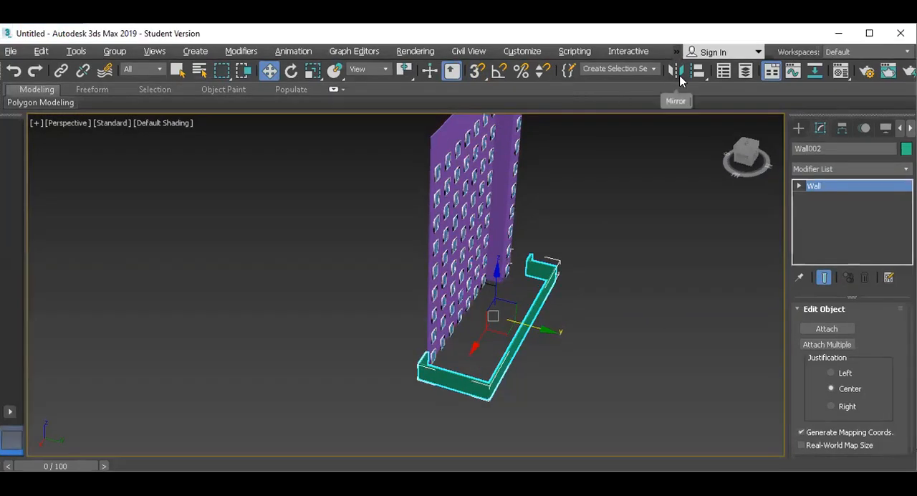
{"action": "left_click", "coordinate": [678, 74]}
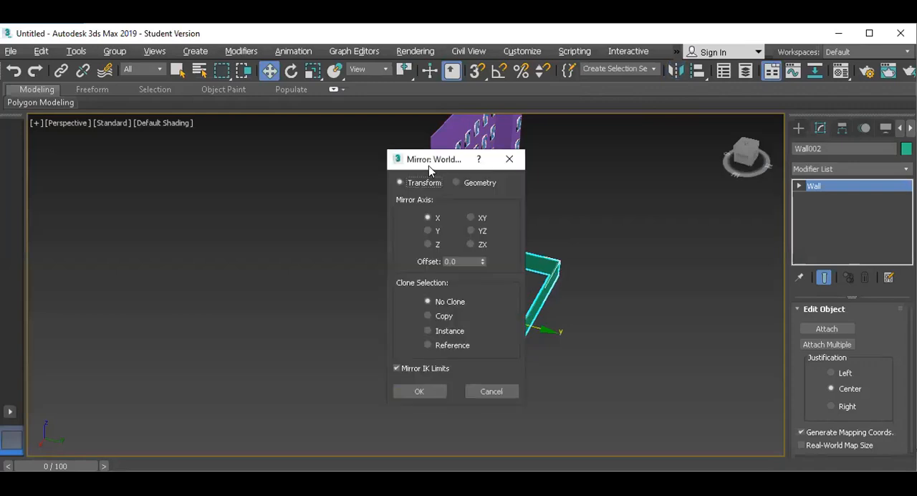
{"action": "left_click_drag", "start_coordinate": [428, 166], "coordinate": [718, 169]}
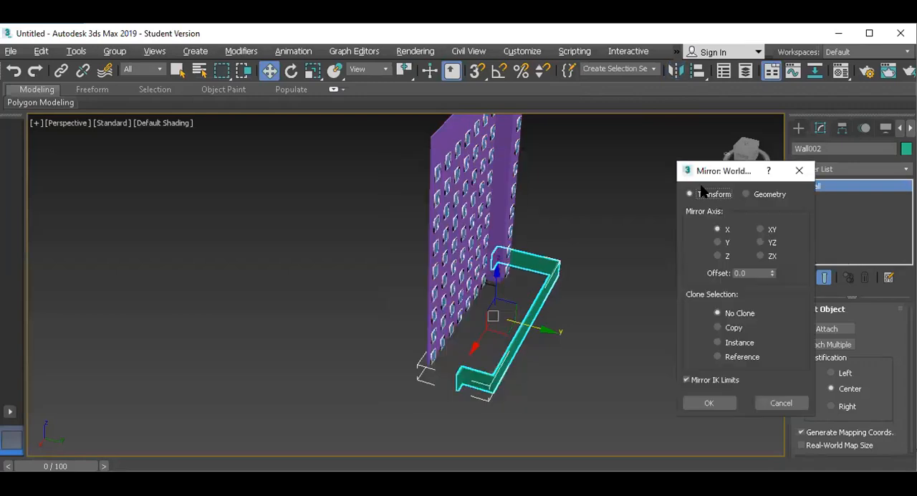
{"action": "left_click", "coordinate": [717, 242]}
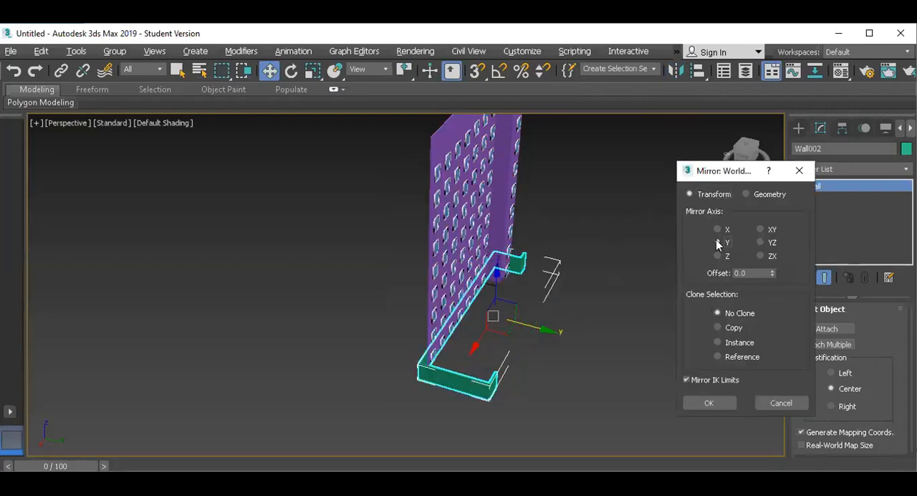
{"action": "left_click", "coordinate": [709, 403]}
{"action": "left_click_drag", "start_coordinate": [545, 331], "coordinate": [483, 315]}
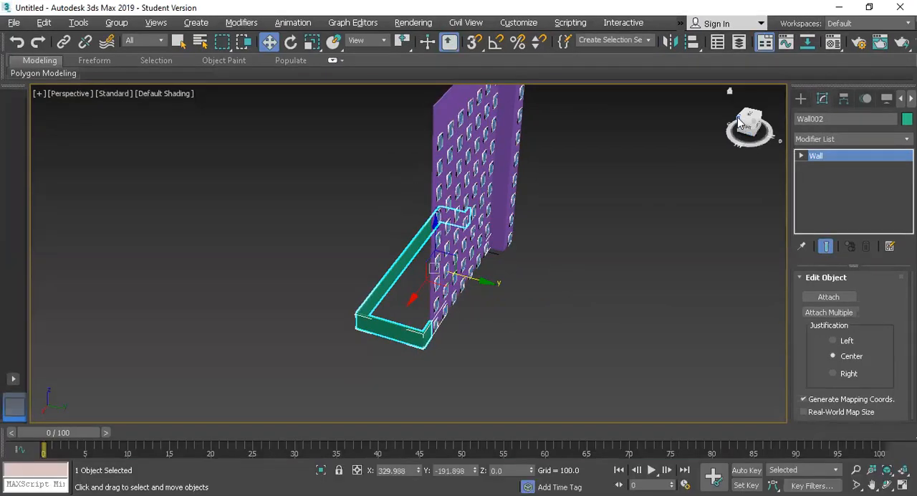
At the low wall's vertex level, move the rear vertices outward along Y, then bring the near rear corner back in to about Y -466
{"action": "left_click_drag", "start_coordinate": [738, 121], "coordinate": [676, 124]}
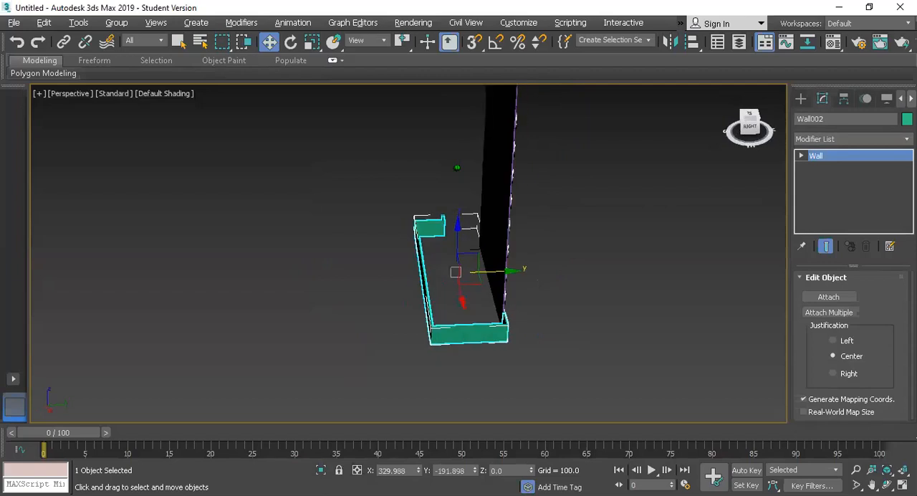
{"action": "left_click", "coordinate": [803, 155]}
{"action": "left_click", "coordinate": [821, 168]}
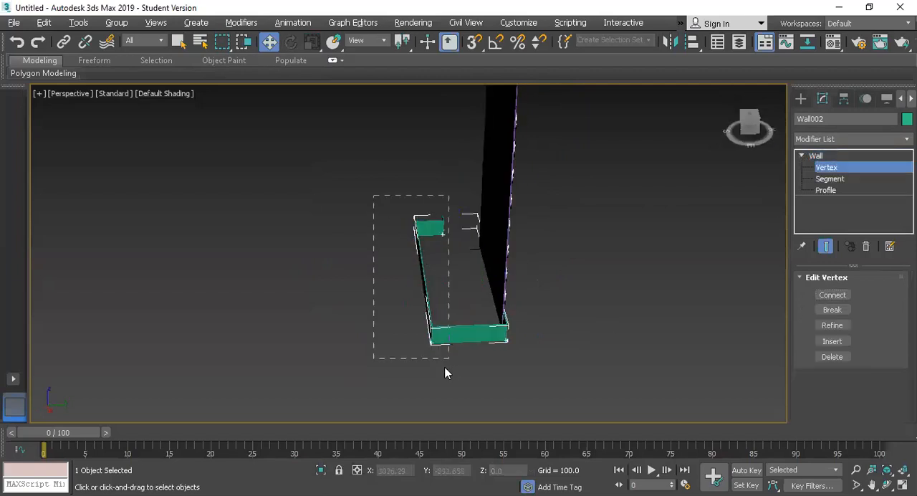
{"action": "left_click_drag", "start_coordinate": [433, 368], "coordinate": [435, 367]}
{"action": "left_click_drag", "start_coordinate": [483, 339], "coordinate": [414, 348]}
{"action": "left_click_drag", "start_coordinate": [407, 310], "coordinate": [329, 380]}
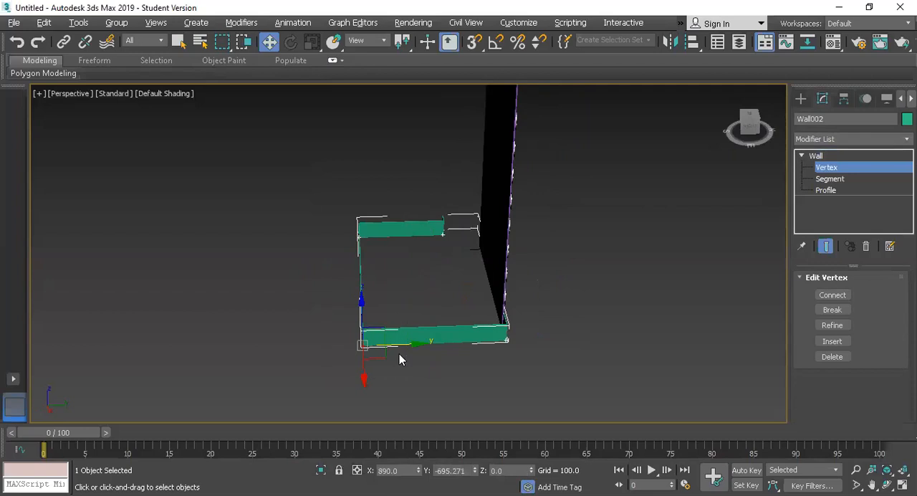
{"action": "left_click_drag", "start_coordinate": [403, 342], "coordinate": [450, 349]}
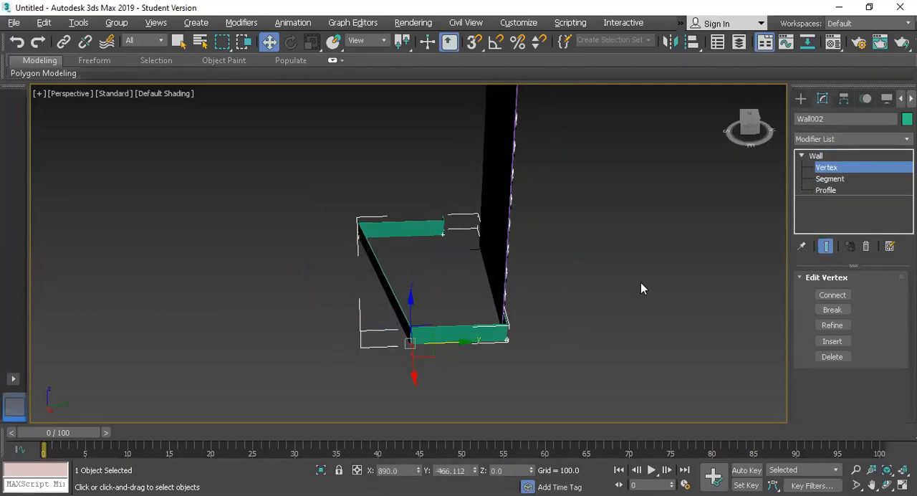
{"action": "left_click", "coordinate": [829, 156]}
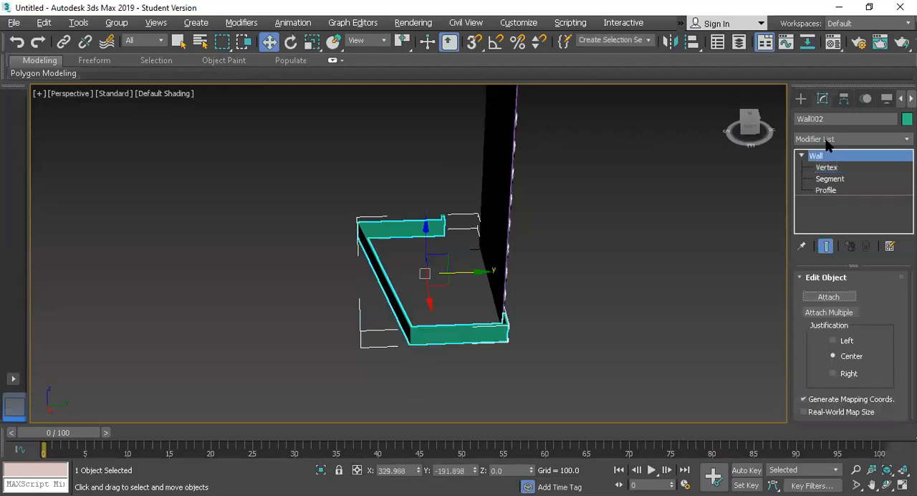
Add an Edit Poly modifier to the low wall and enter its vertex level
{"action": "left_click", "coordinate": [826, 139]}
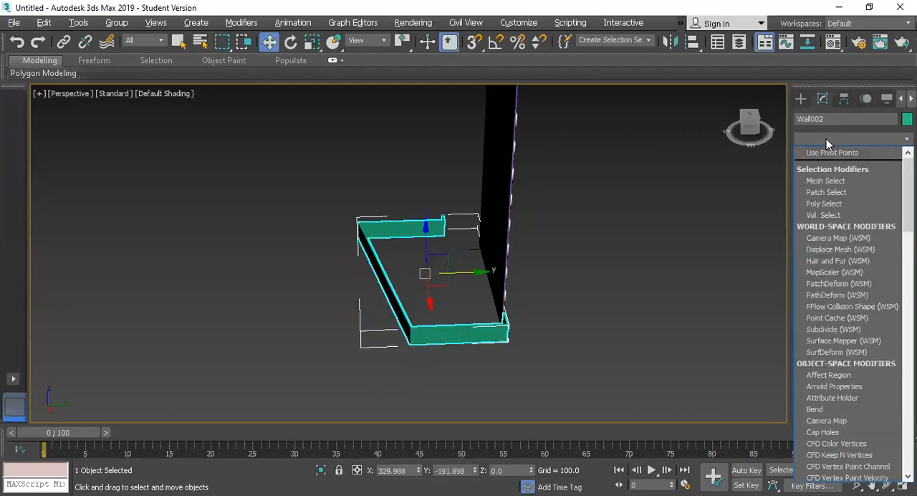
{"action": "key", "text": "e"}
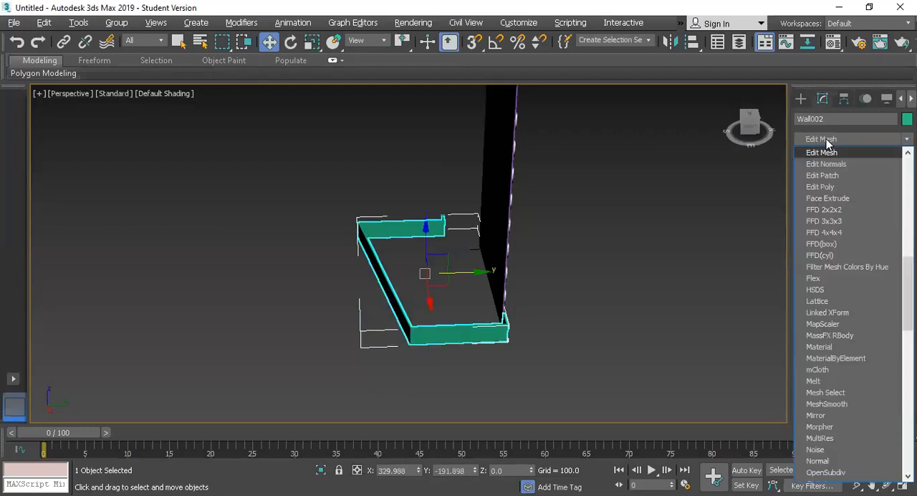
{"action": "left_click", "coordinate": [828, 187]}
{"action": "left_click", "coordinate": [815, 156]}
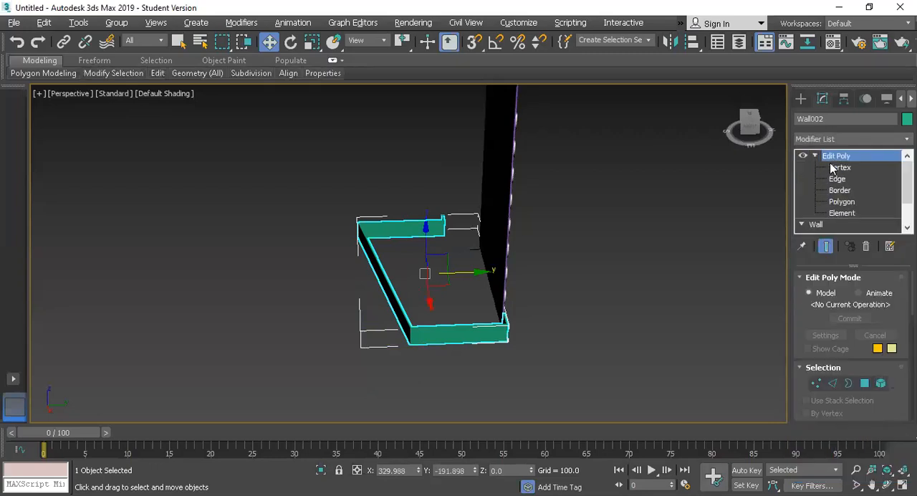
{"action": "left_click", "coordinate": [838, 167]}
{"action": "scroll", "coordinate": [399, 285], "scroll_direction": "up", "scroll_amount": 2}
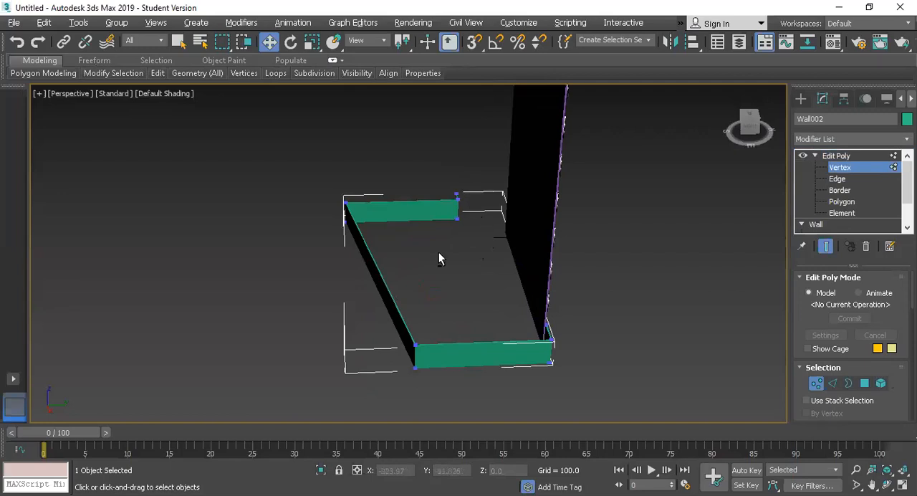
Select all of the wall's top vertices from the Left view and raise them in Perspective to about Z 1214
{"action": "key", "text": "alt+w"}
{"action": "left_click", "coordinate": [267, 324]}
{"action": "key", "text": "alt+w"}
{"action": "key", "text": "alt+w"}
{"action": "key", "text": "alt+w"}
{"action": "scroll", "coordinate": [392, 217], "scroll_direction": "up", "scroll_amount": 5}
{"action": "scroll", "coordinate": [469, 133], "scroll_direction": "down", "scroll_amount": 1}
{"action": "left_click_drag", "start_coordinate": [381, 100], "coordinate": [546, 115]}
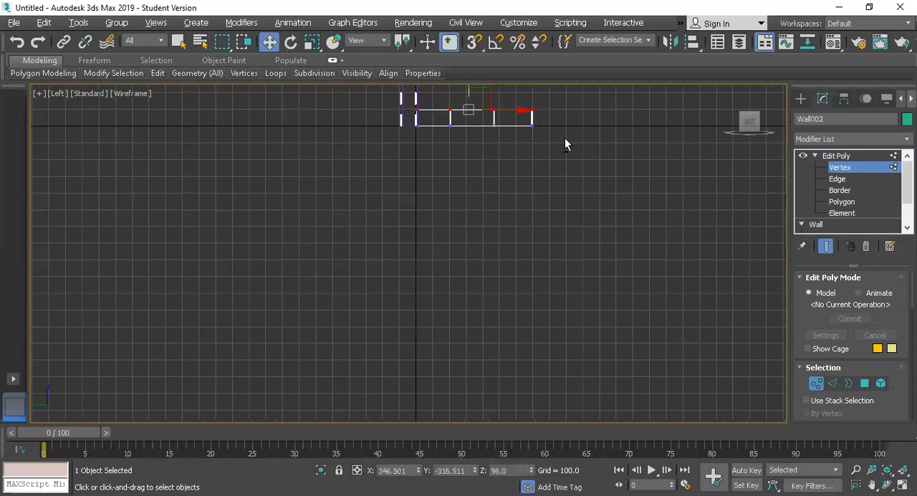
{"action": "key", "text": "alt+w"}
{"action": "key", "text": "alt+w"}
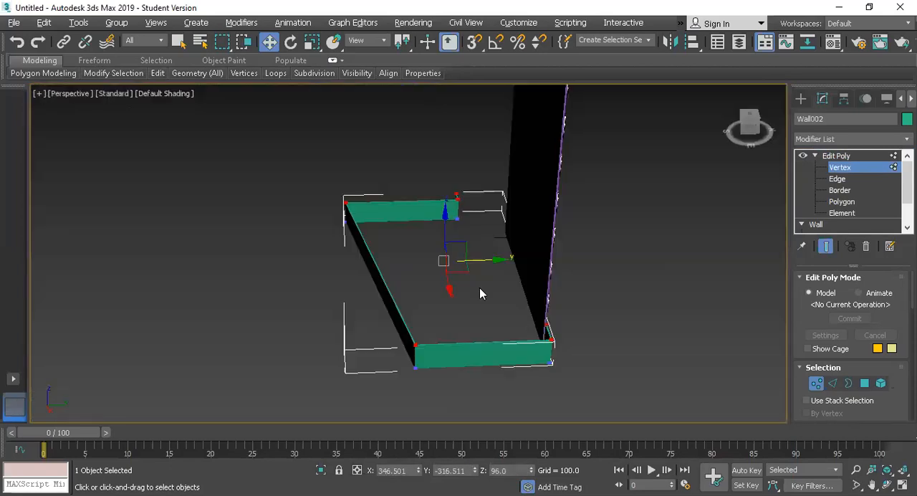
{"action": "scroll", "coordinate": [479, 287], "scroll_direction": "down", "scroll_amount": 3}
{"action": "left_click_drag", "start_coordinate": [466, 236], "coordinate": [464, 125]}
{"action": "left_click", "coordinate": [837, 156]}
Raise the wall's top vertices further to about Z 1257, matching the top of the windowed facade
{"action": "scroll", "coordinate": [596, 215], "scroll_direction": "up", "scroll_amount": 5}
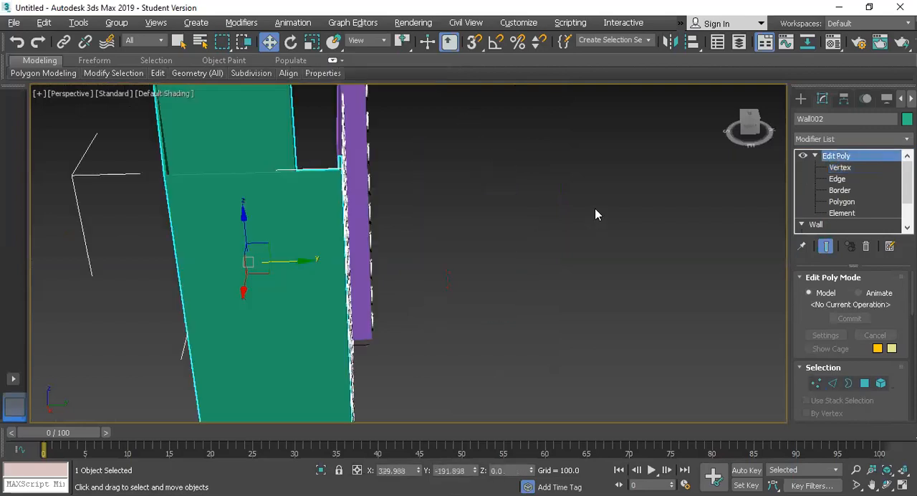
{"action": "scroll", "coordinate": [468, 246], "scroll_direction": "down", "scroll_amount": 3}
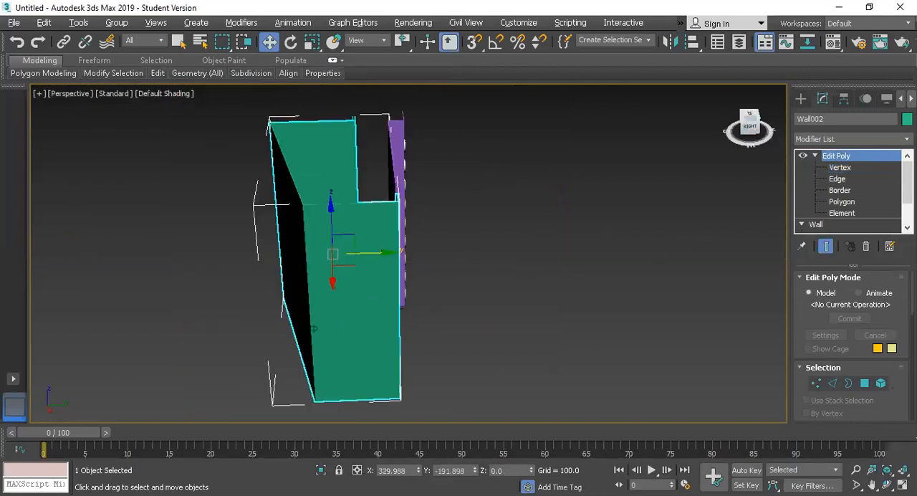
{"action": "left_click_drag", "start_coordinate": [759, 118], "coordinate": [718, 110]}
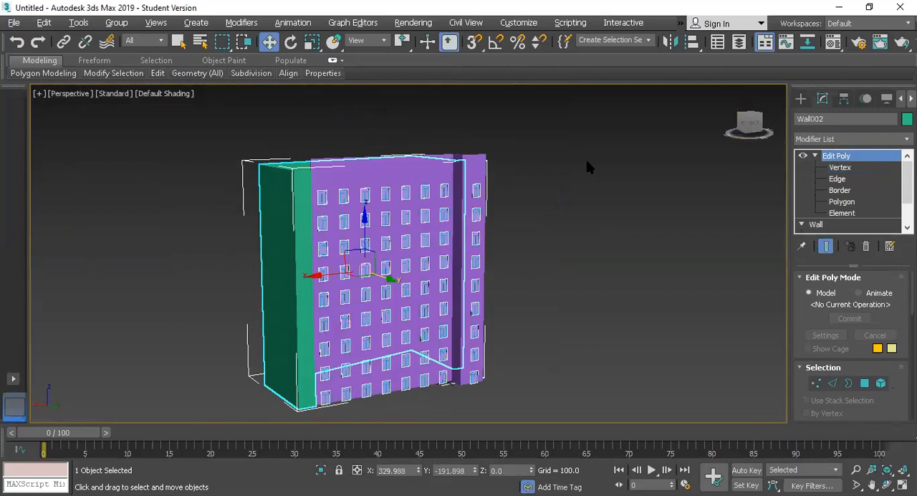
{"action": "left_click", "coordinate": [839, 167]}
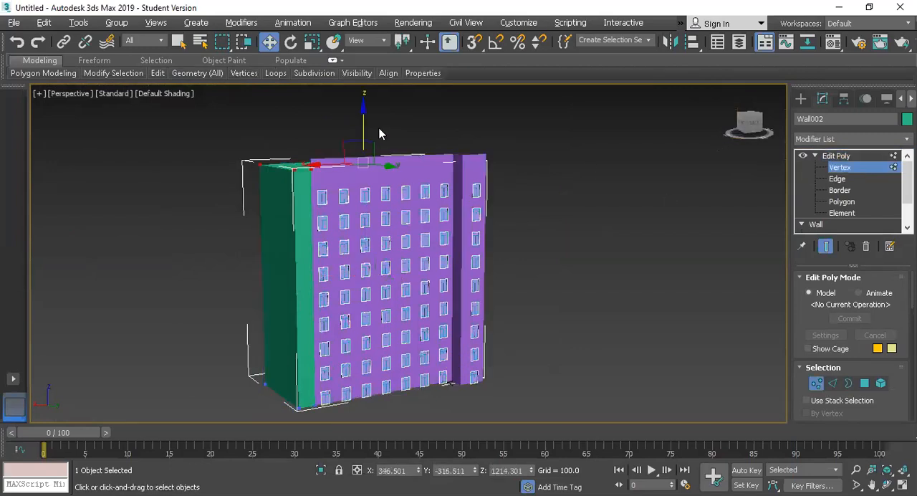
{"action": "left_click_drag", "start_coordinate": [363, 119], "coordinate": [364, 115]}
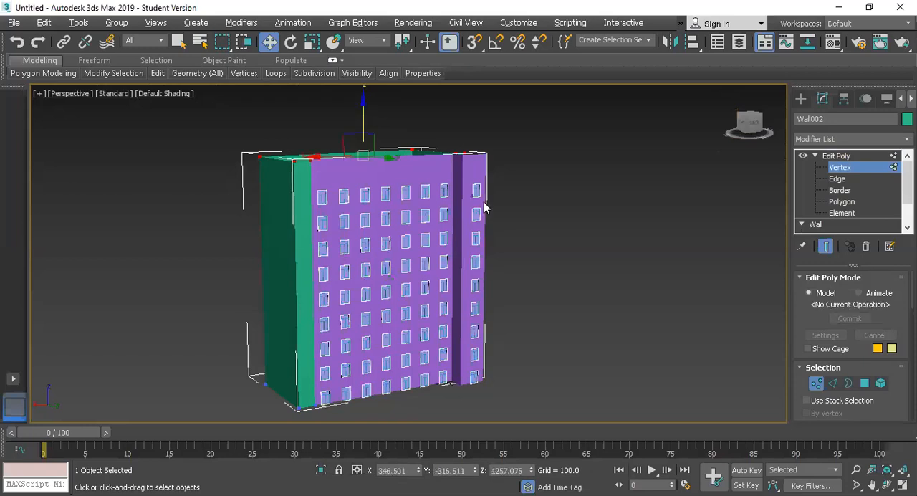
{"action": "scroll", "coordinate": [484, 201], "scroll_direction": "up", "scroll_amount": 4}
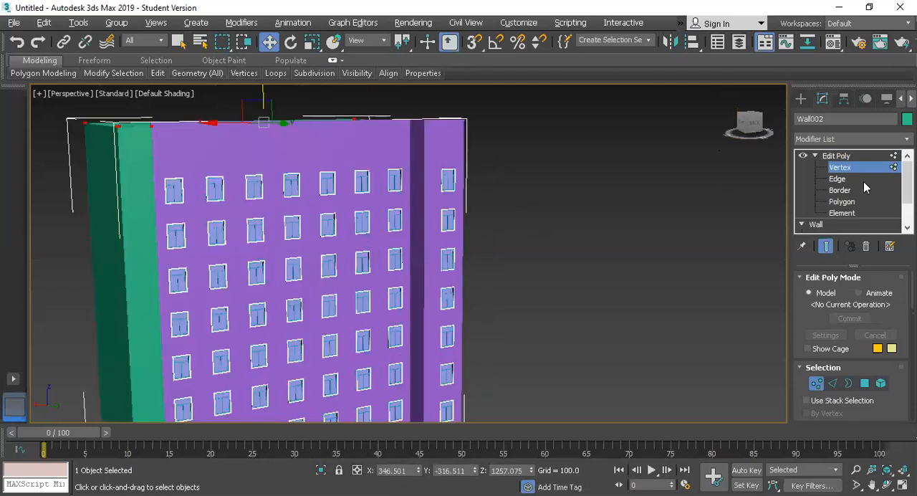
{"action": "left_click", "coordinate": [836, 156]}
Switch to the maximized Top view, select all objects and frame the whole building plan
{"action": "key", "text": "alt+w"}
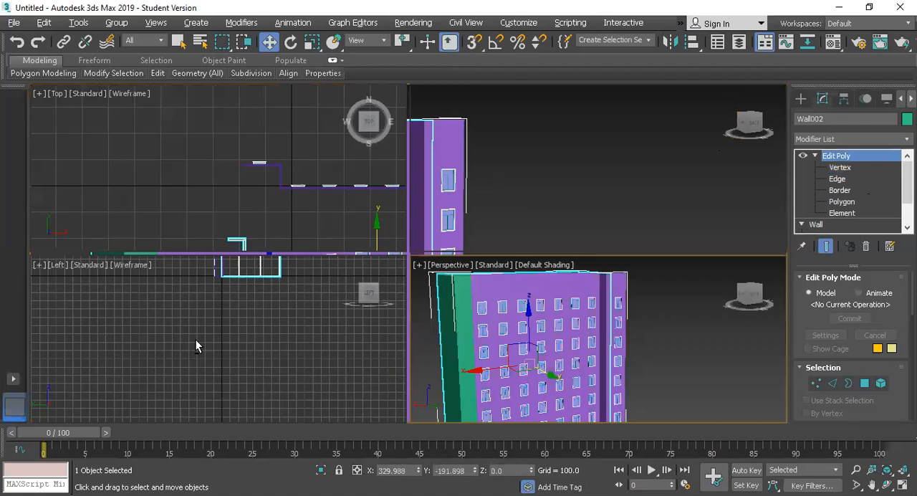
{"action": "right_click", "coordinate": [264, 168]}
{"action": "key", "text": "alt+w"}
{"action": "scroll", "coordinate": [420, 254], "scroll_direction": "down", "scroll_amount": 5}
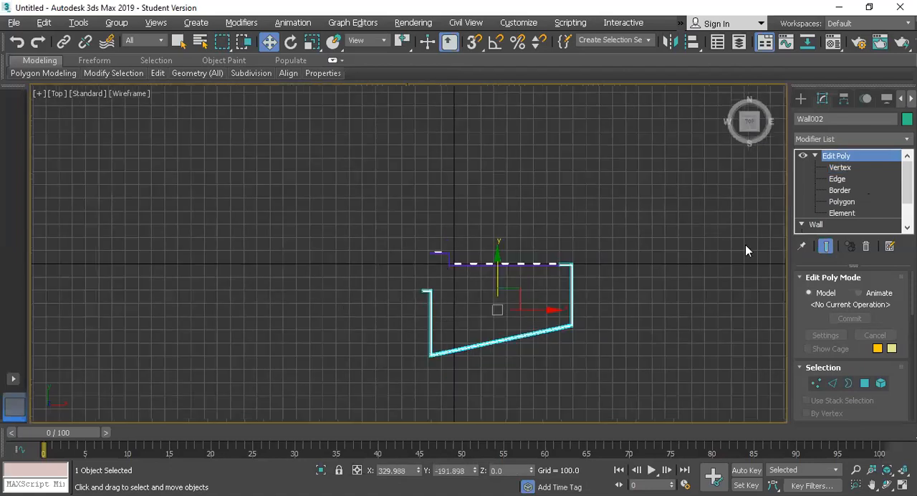
{"action": "left_click", "coordinate": [335, 201]}
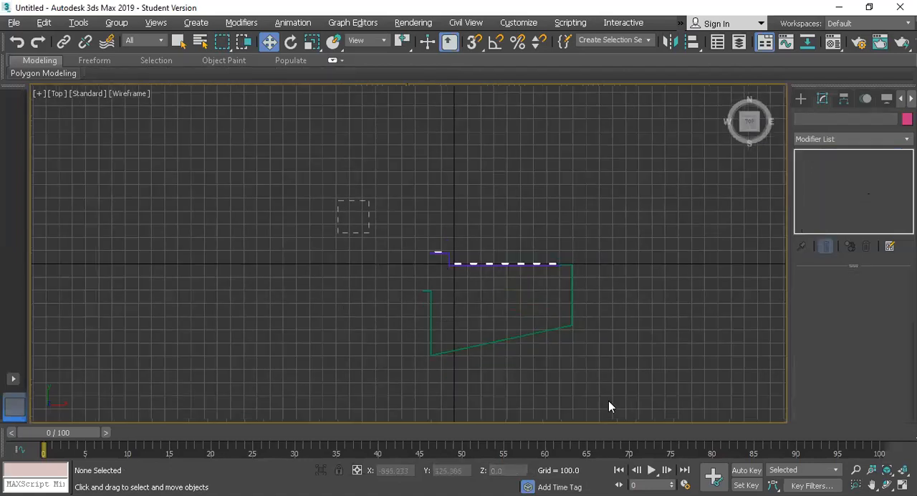
{"action": "key", "text": "ctrl+a"}
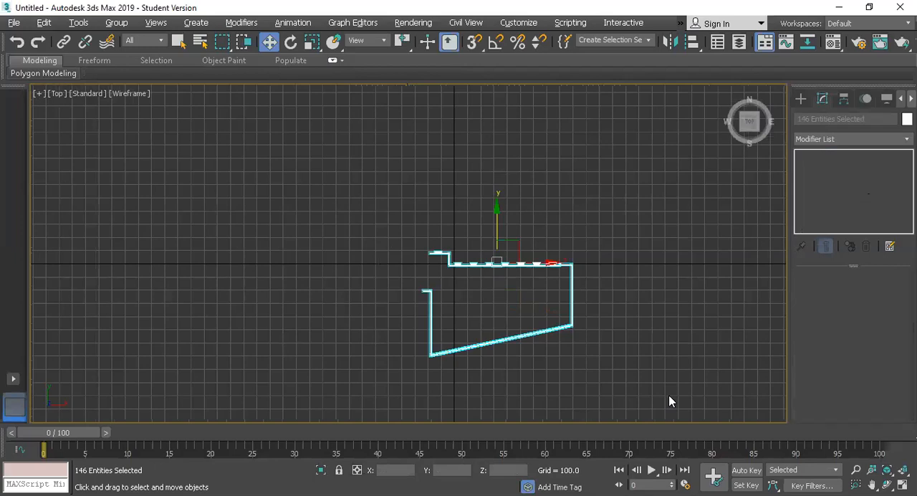
{"action": "key", "text": "z"}
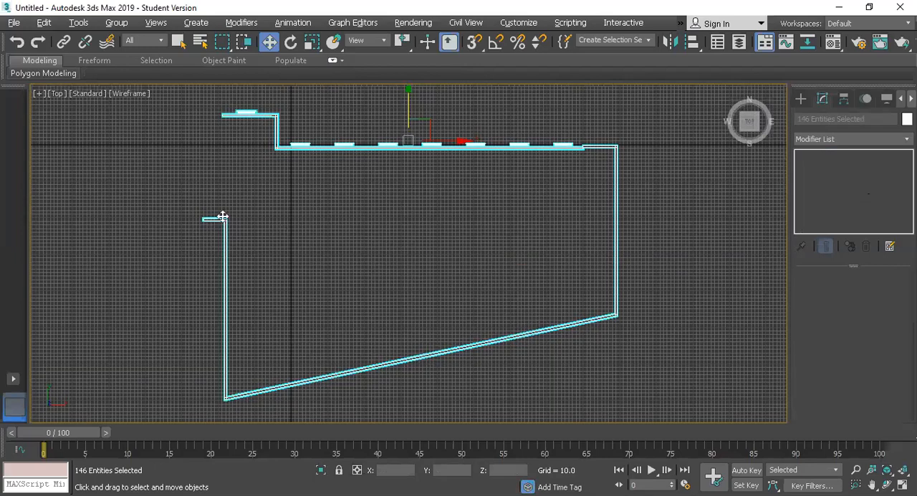
Start a Line spline in the Top view and trace the stepped windowed facade and the east wall down to its far corner
{"action": "left_click", "coordinate": [801, 99]}
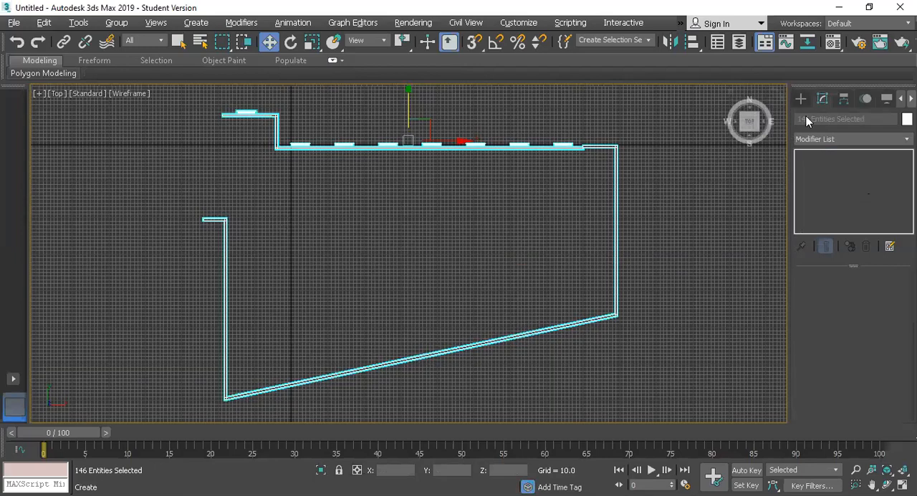
{"action": "left_click", "coordinate": [817, 119]}
{"action": "left_click", "coordinate": [825, 191]}
{"action": "scroll", "coordinate": [229, 117], "scroll_direction": "up", "scroll_amount": 2}
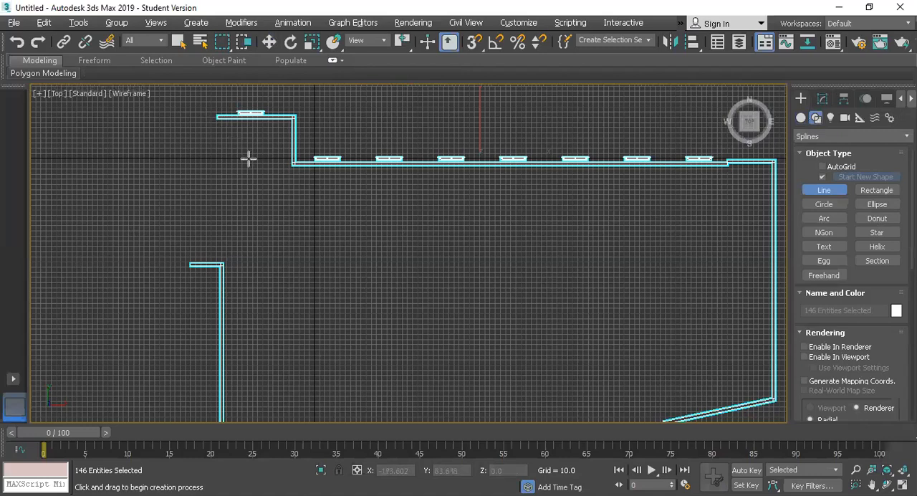
{"action": "left_click", "coordinate": [217, 117]}
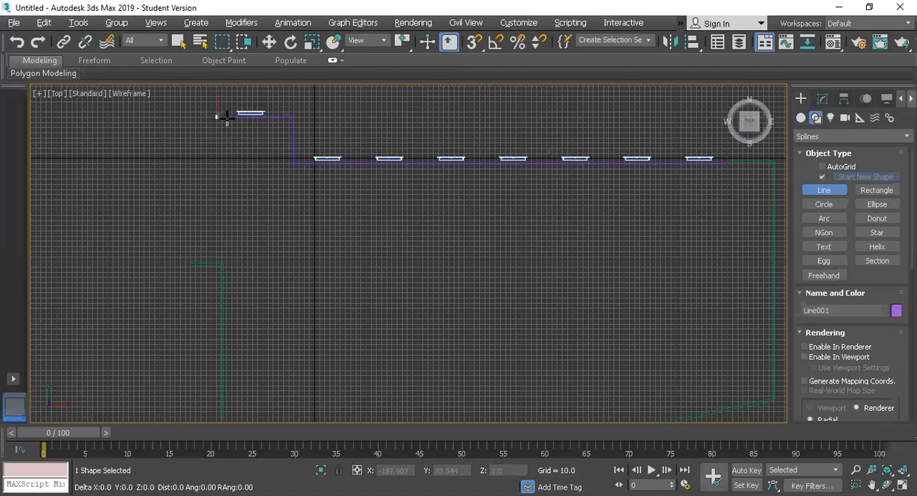
{"action": "left_click", "coordinate": [293, 117]}
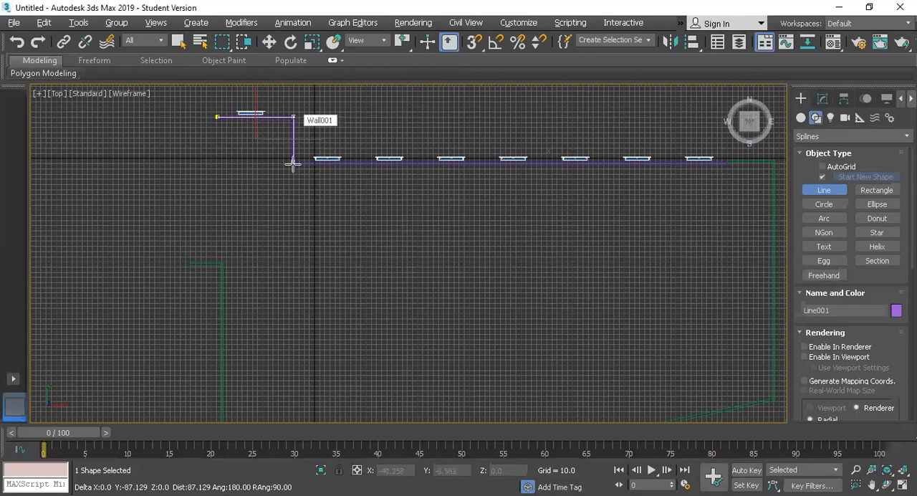
{"action": "left_click", "coordinate": [293, 164]}
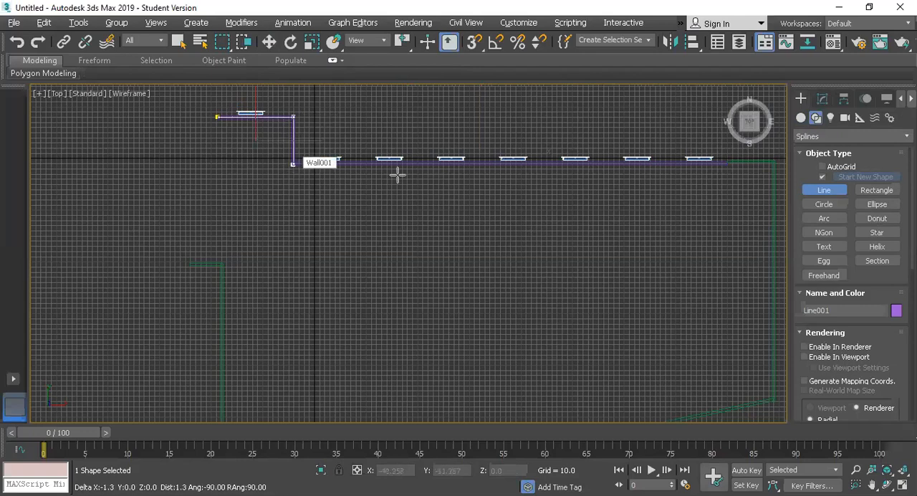
{"action": "left_click", "coordinate": [773, 164]}
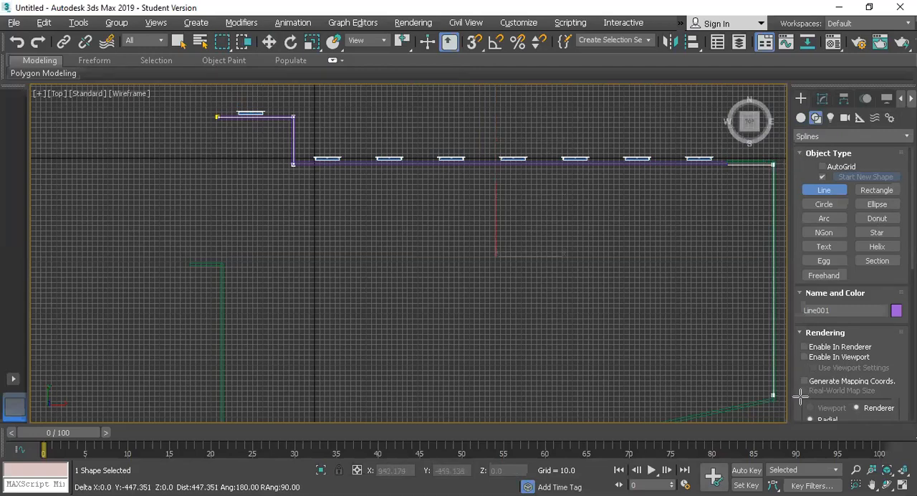
{"action": "left_click", "coordinate": [799, 398]}
Continue the outline along the slanted wall and up the west wall to the starting point, and close the spline
{"action": "scroll", "coordinate": [636, 358], "scroll_direction": "down", "scroll_amount": 5}
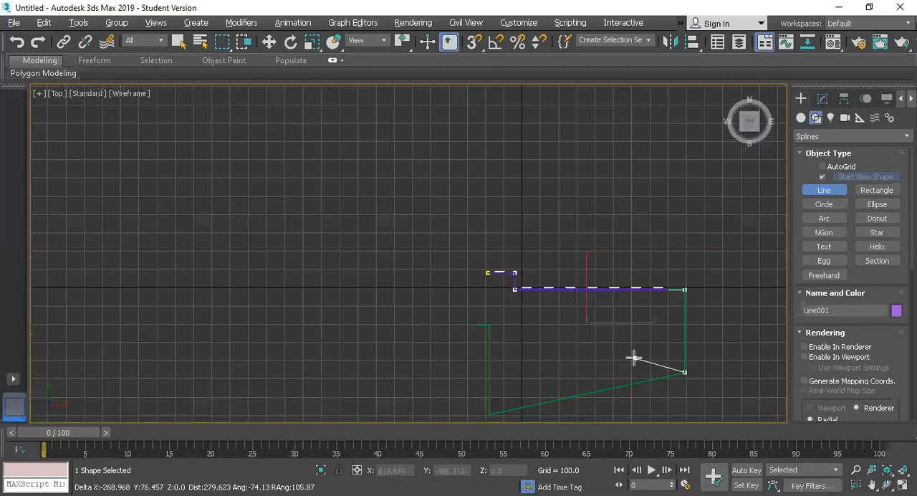
{"action": "left_click", "coordinate": [489, 415]}
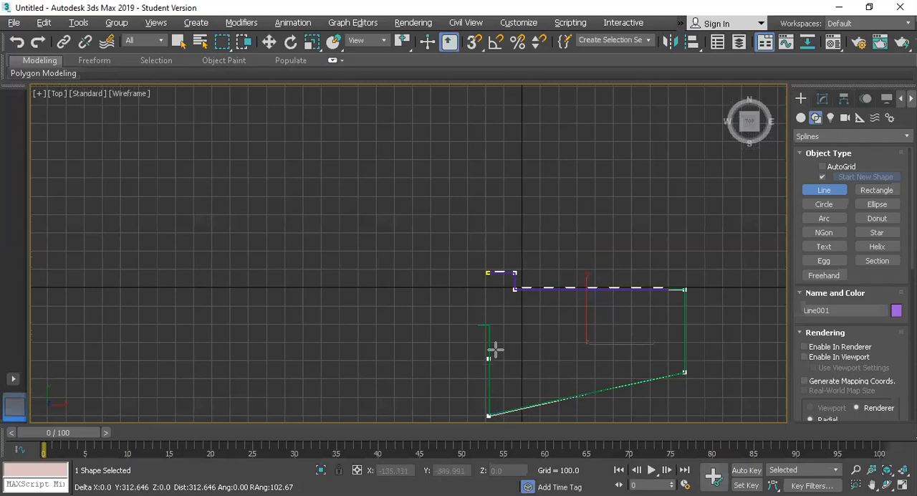
{"action": "left_click", "coordinate": [495, 327]}
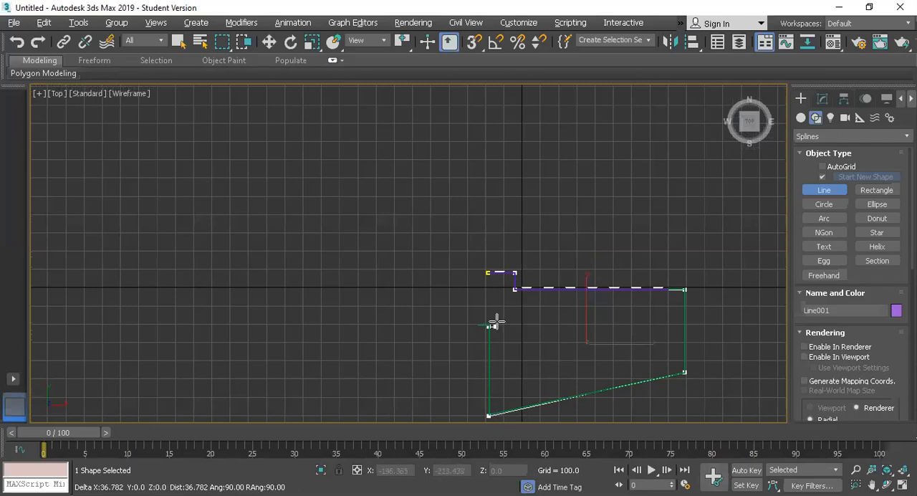
{"action": "left_click", "coordinate": [490, 273]}
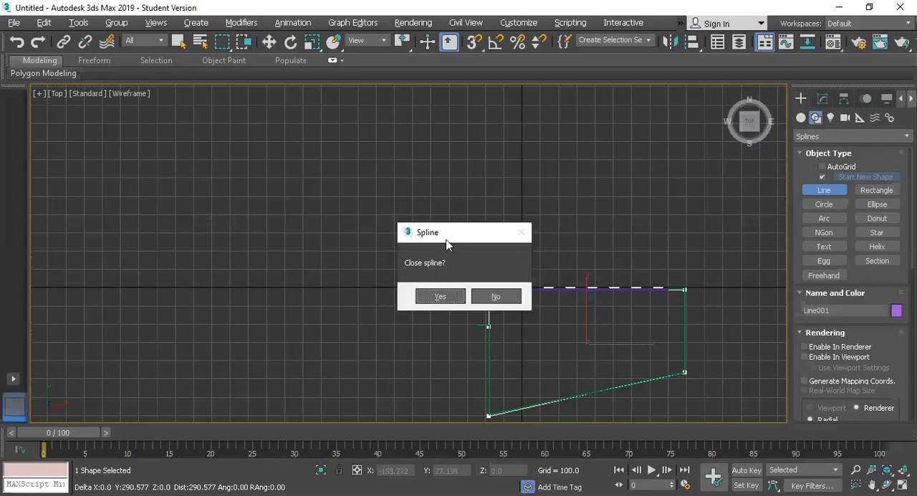
{"action": "left_click_drag", "start_coordinate": [434, 232], "coordinate": [419, 133]}
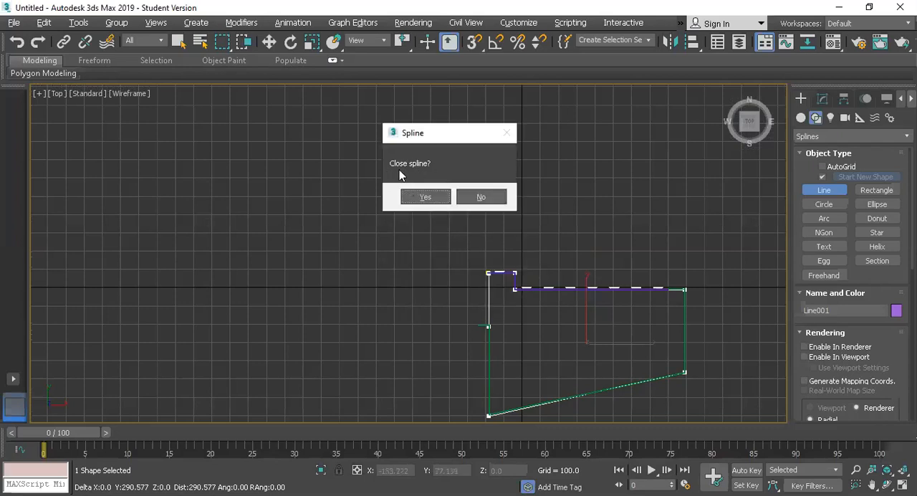
{"action": "left_click", "coordinate": [425, 198]}
{"action": "scroll", "coordinate": [546, 314], "scroll_direction": "up", "scroll_amount": 3}
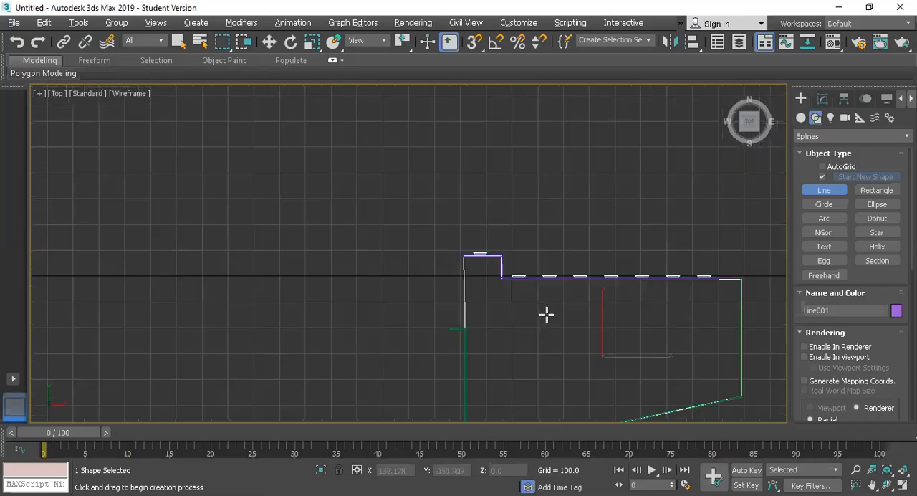
Raise the closed outline in Perspective to the top of the walls, at about Z 1266
{"action": "key", "text": "alt+w"}
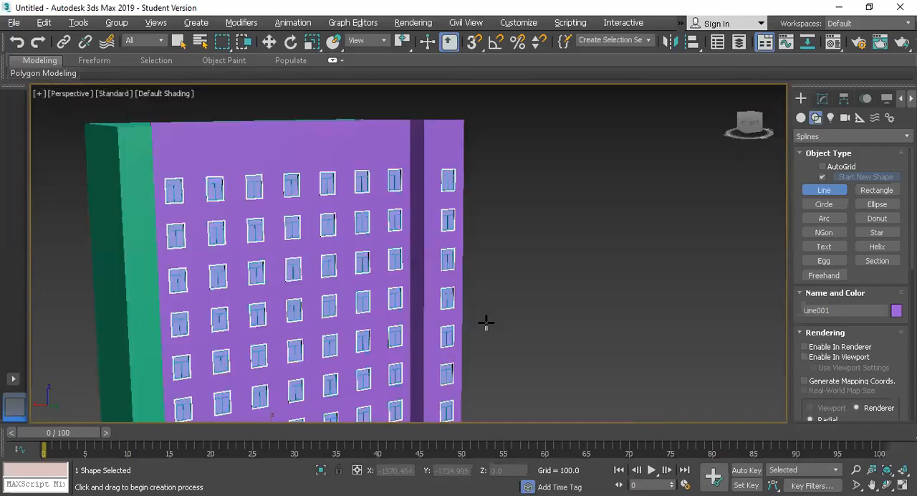
{"action": "scroll", "coordinate": [485, 322], "scroll_direction": "down", "scroll_amount": 8}
{"action": "scroll", "coordinate": [423, 367], "scroll_direction": "up", "scroll_amount": 8}
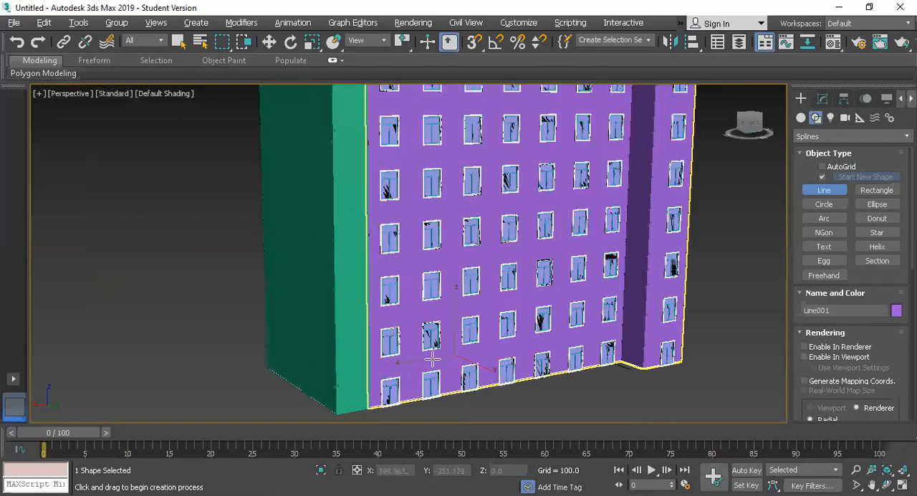
{"action": "scroll", "coordinate": [434, 368], "scroll_direction": "down", "scroll_amount": 3}
{"action": "key", "text": "w"}
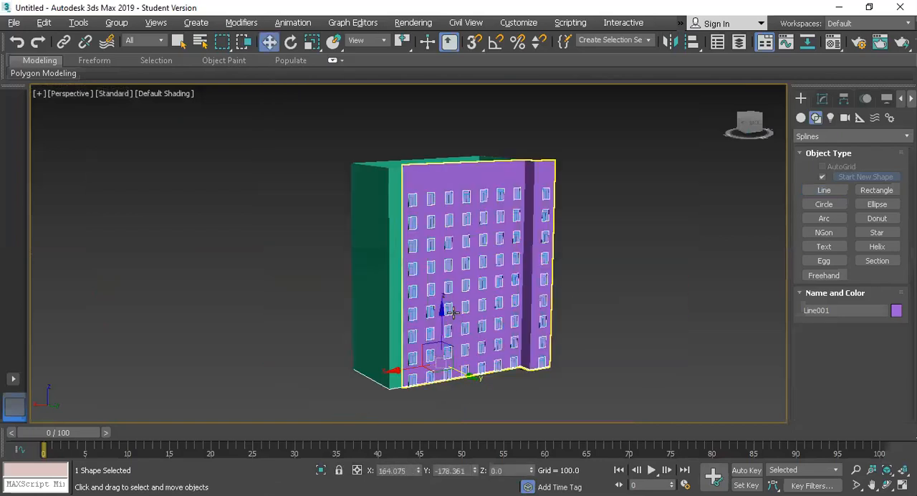
{"action": "left_click_drag", "start_coordinate": [441, 305], "coordinate": [428, 109]}
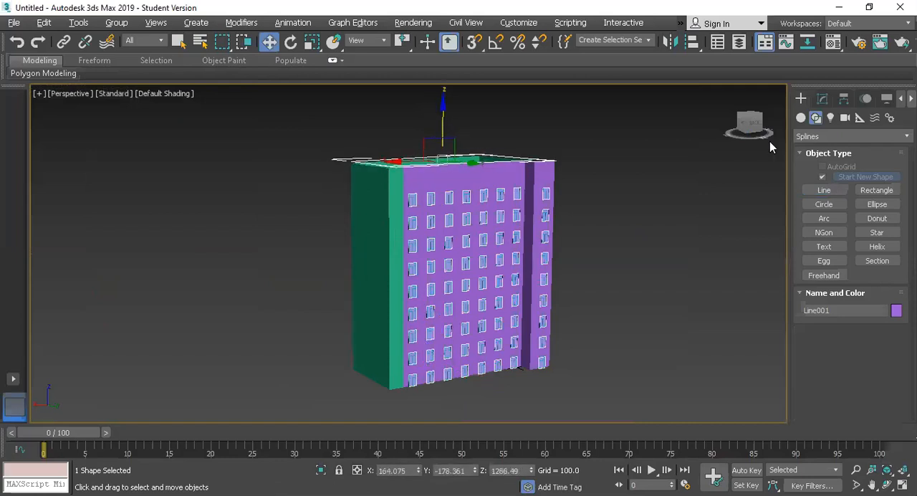
Add an Extrude modifier to the raised outline and set its amount to 14
{"action": "left_click", "coordinate": [823, 99]}
{"action": "left_click", "coordinate": [815, 141]}
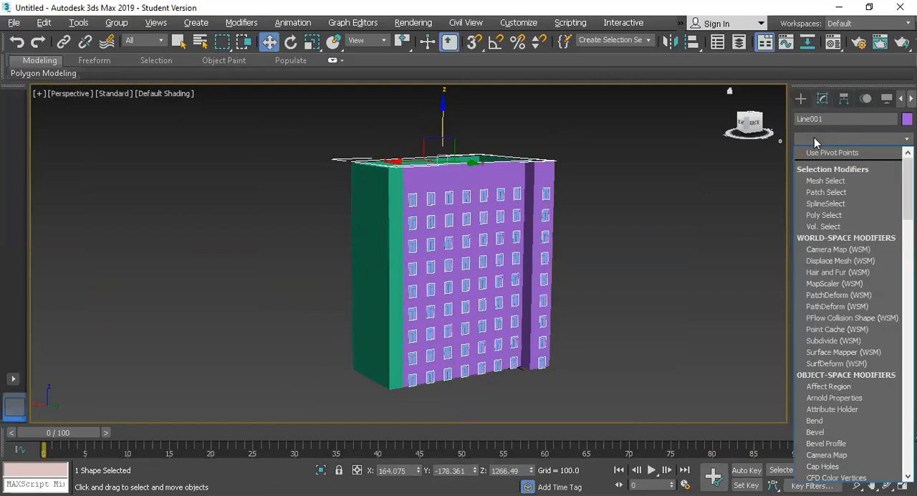
{"action": "type", "text": "ext"}
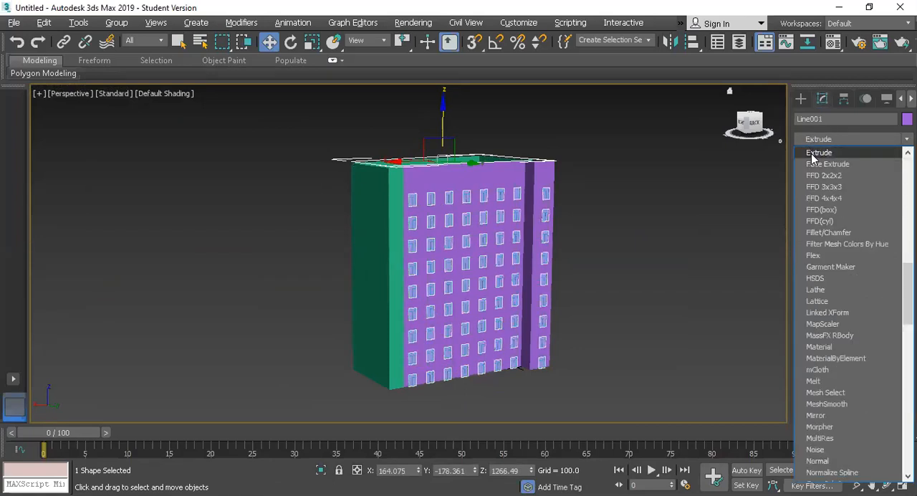
{"action": "left_click", "coordinate": [815, 153]}
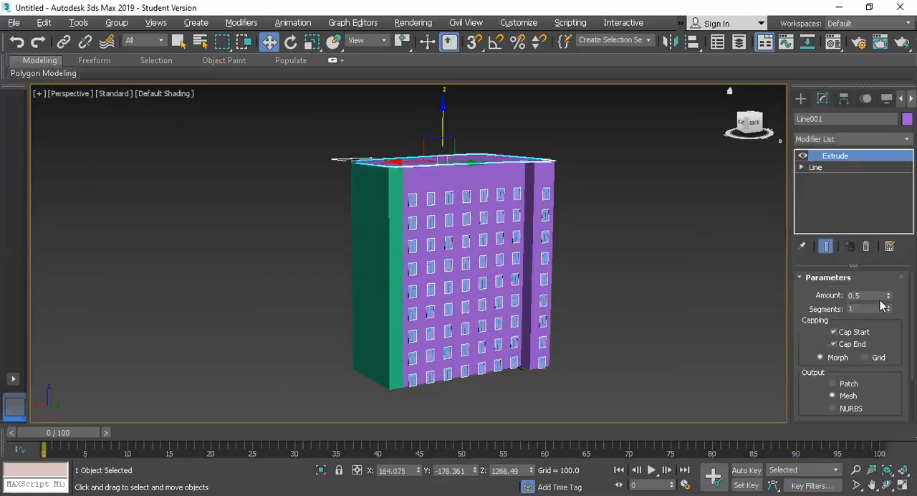
{"action": "left_click_drag", "start_coordinate": [888, 300], "coordinate": [883, 277]}
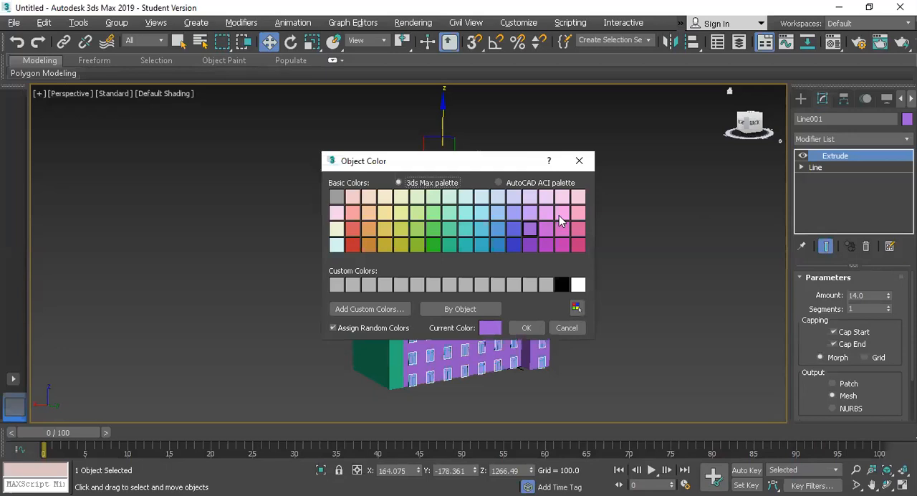
Change the roof slab's object color to a dark grey with RGB values 38, 36, 35
{"action": "left_click", "coordinate": [561, 213]}
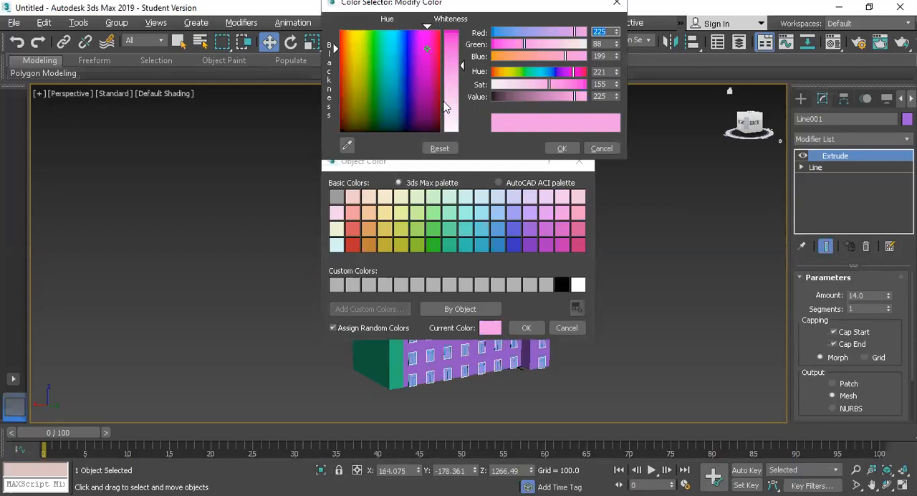
{"action": "left_click", "coordinate": [345, 127]}
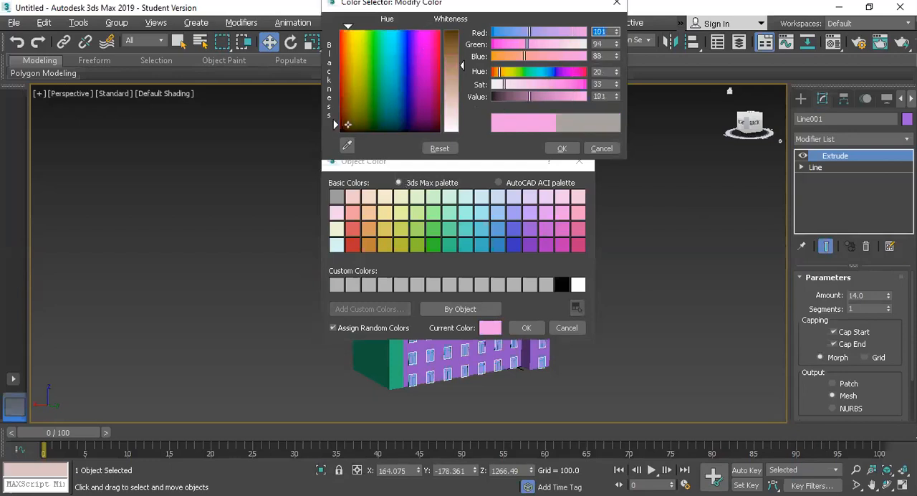
{"action": "left_click", "coordinate": [509, 97]}
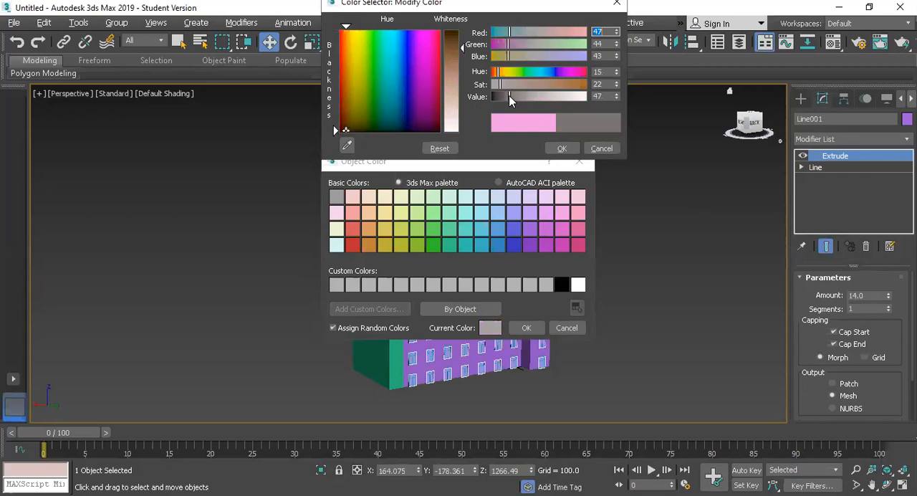
{"action": "left_click", "coordinate": [560, 148]}
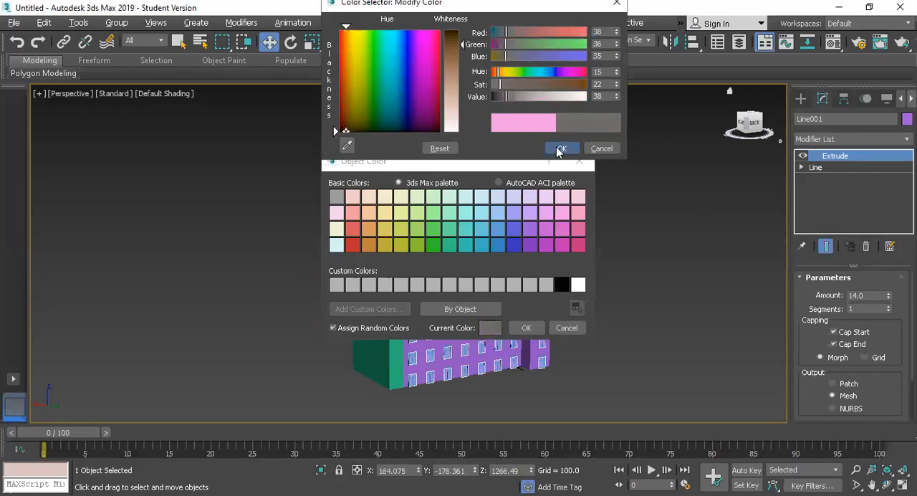
{"action": "scroll", "coordinate": [444, 104], "scroll_direction": "up", "scroll_amount": 5}
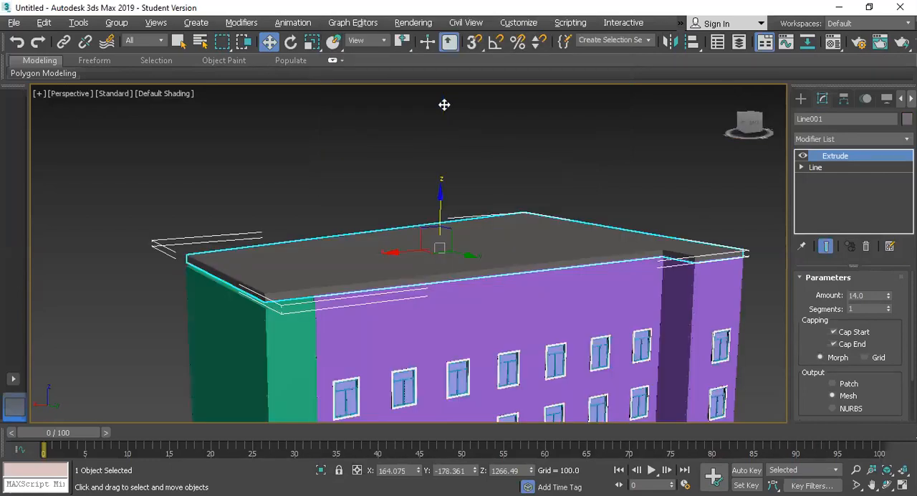
Enter the roof line's vertex level with the end result shown and move the green side's corner vertices outward to overhang the wall
{"action": "left_click", "coordinate": [802, 167]}
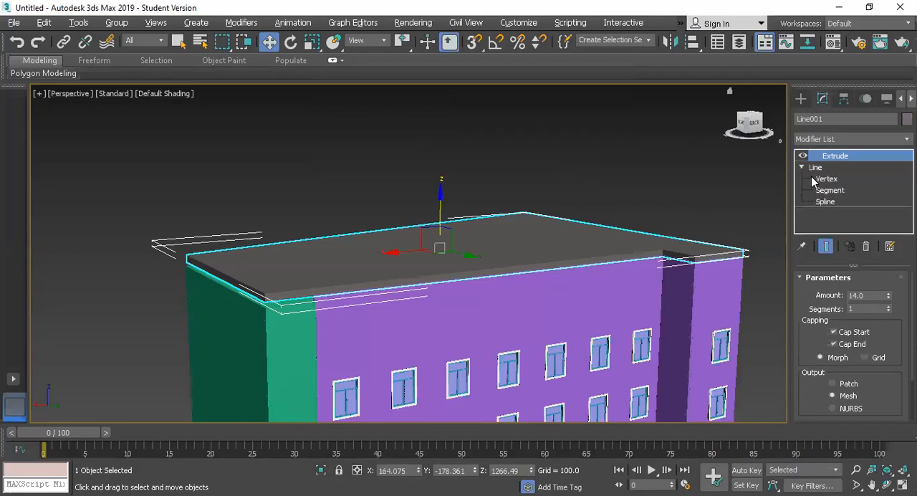
{"action": "left_click", "coordinate": [826, 178]}
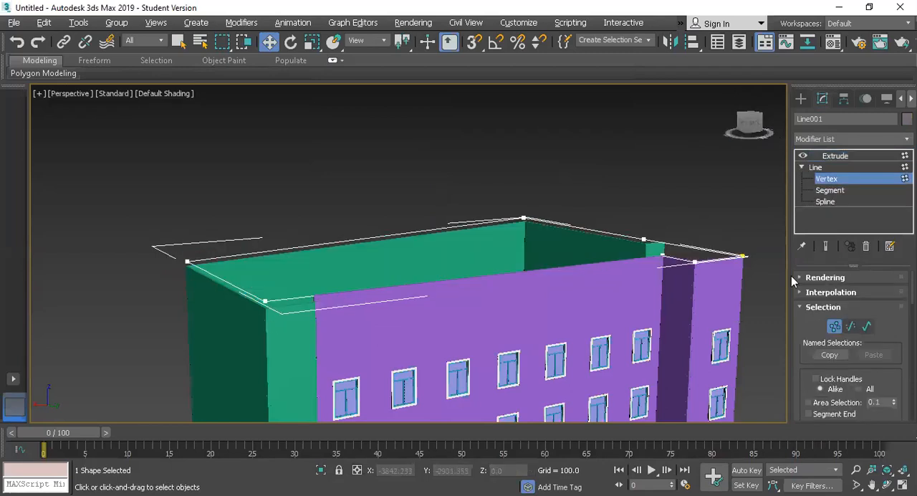
{"action": "left_click", "coordinate": [827, 247]}
{"action": "left_click_drag", "start_coordinate": [289, 351], "coordinate": [289, 349]}
{"action": "left_click_drag", "start_coordinate": [223, 307], "coordinate": [179, 310]}
{"action": "left_click_drag", "start_coordinate": [662, 291], "coordinate": [643, 302]}
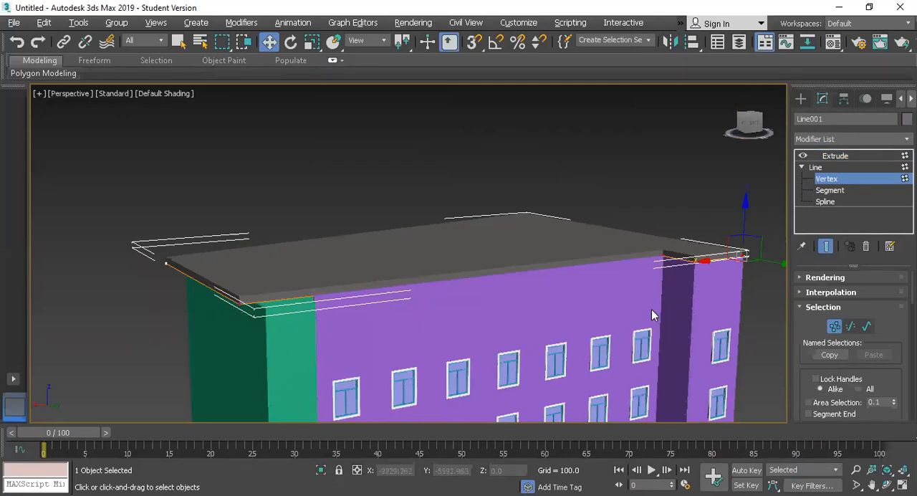
Move the remaining roof corner and notch vertices outward so the slab overhangs the purple facade, and leave the vertex level
{"action": "left_click_drag", "start_coordinate": [772, 260], "coordinate": [797, 268]}
{"action": "left_click_drag", "start_coordinate": [554, 244], "coordinate": [521, 218]}
{"action": "left_click_drag", "start_coordinate": [635, 241], "coordinate": [662, 277]}
{"action": "key", "text": "ctrl+z"}
{"action": "left_click", "coordinate": [685, 260]}
{"action": "left_click", "coordinate": [718, 269]}
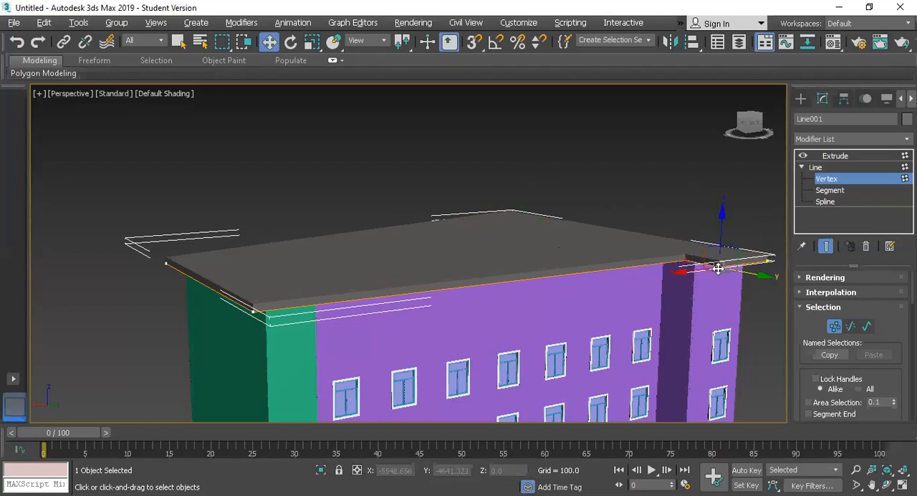
{"action": "left_click_drag", "start_coordinate": [685, 268], "coordinate": [664, 278]}
{"action": "left_click", "coordinate": [815, 167]}
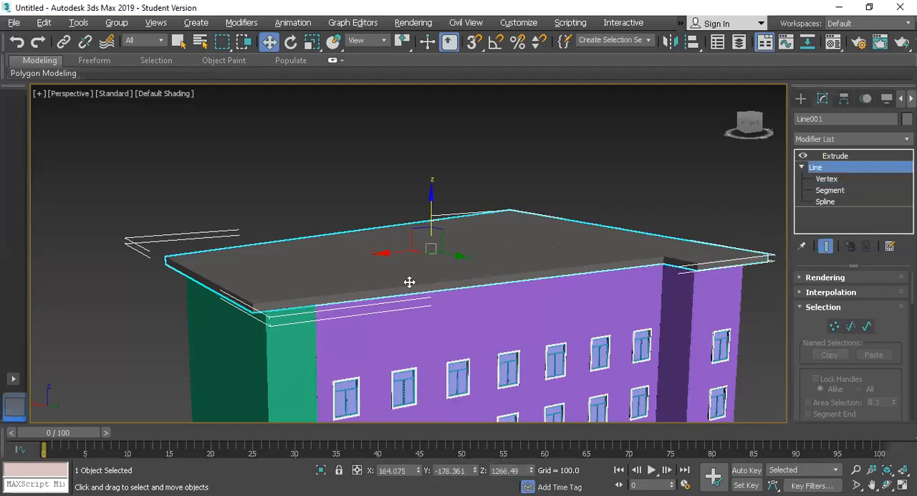
Select the entire building and clone it as a single copy placed beside the original
{"action": "scroll", "coordinate": [409, 281], "scroll_direction": "down", "scroll_amount": 10}
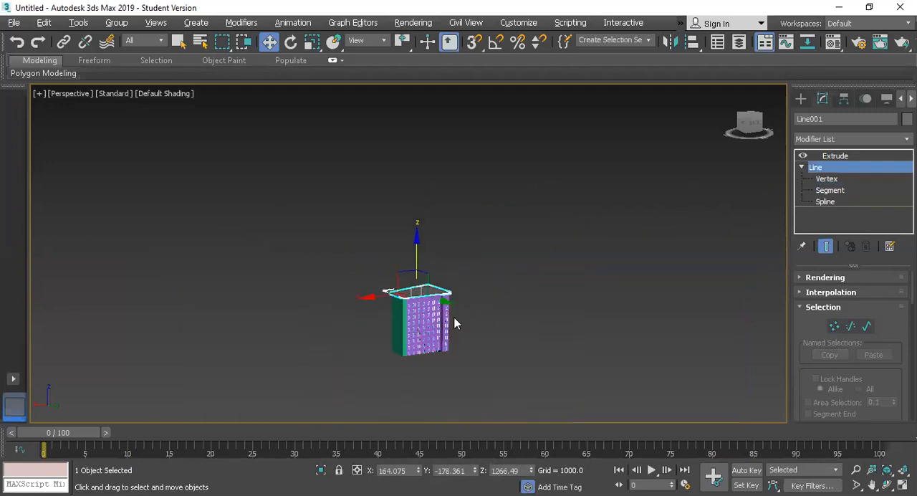
{"action": "left_click_drag", "start_coordinate": [277, 260], "coordinate": [440, 379]}
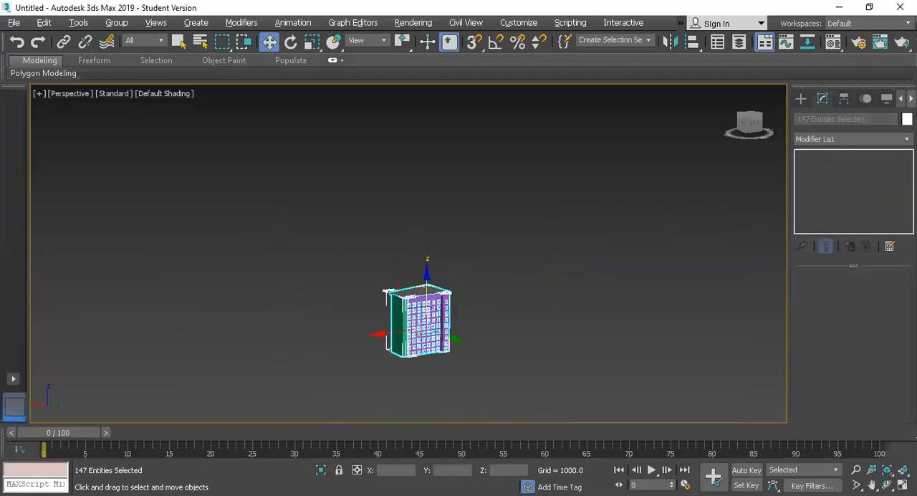
{"action": "left_click", "coordinate": [907, 120]}
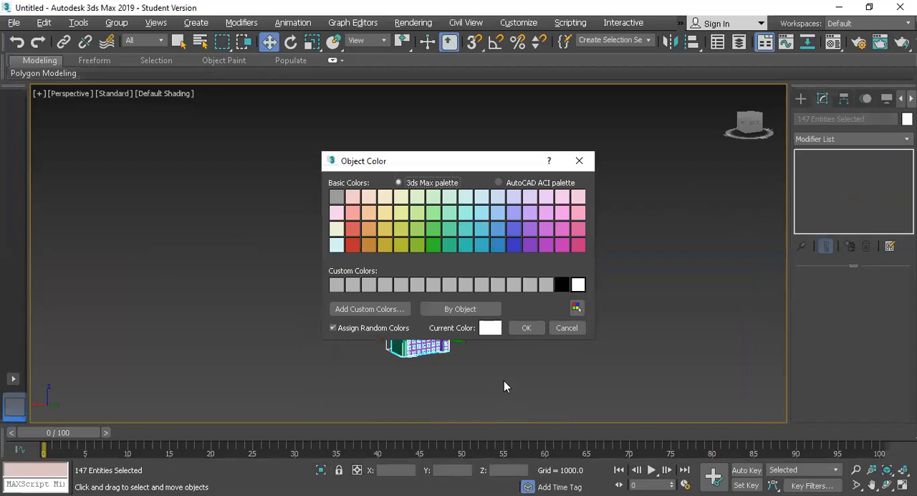
{"action": "left_click", "coordinate": [556, 331]}
{"action": "mouse_move", "coordinate": [381, 334]}
{"action": "left_mouse_down", "text": "shift"}
{"action": "mouse_move", "coordinate": [509, 320]}
{"action": "mouse_move", "coordinate": [452, 344]}
{"action": "left_mouse_up", "text": "shift"}
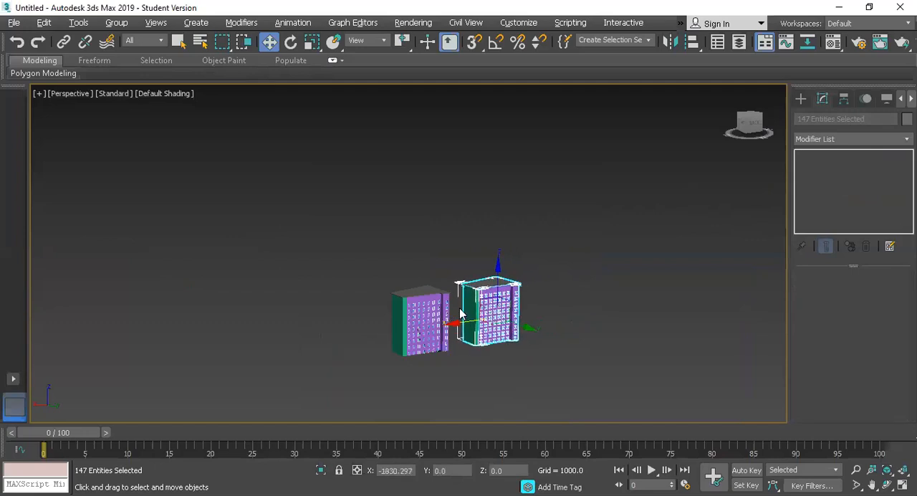
{"action": "left_click", "coordinate": [406, 214]}
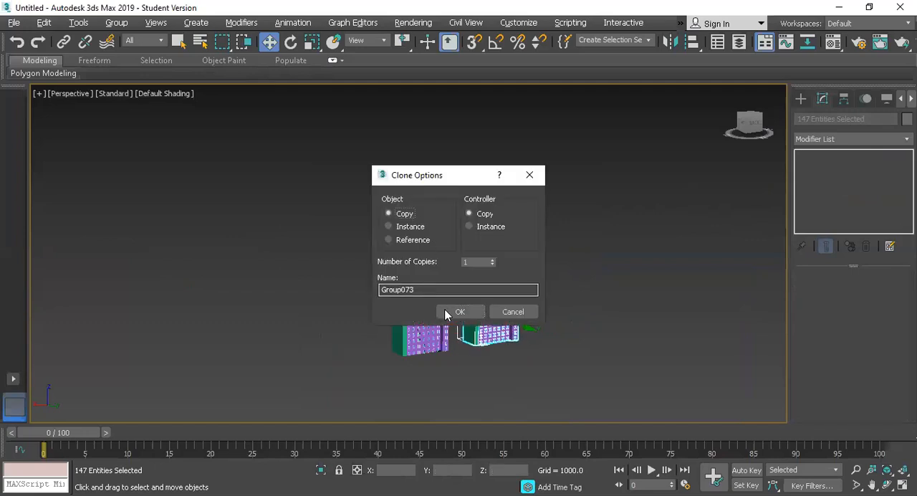
{"action": "left_click", "coordinate": [447, 313]}
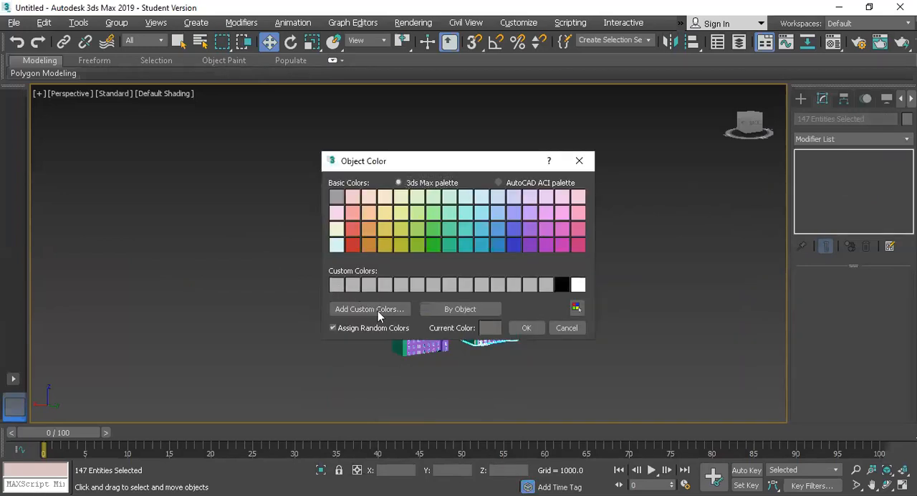
Set the object color of the whole copied building to light grey and clear the selection
{"action": "left_click", "coordinate": [524, 328]}
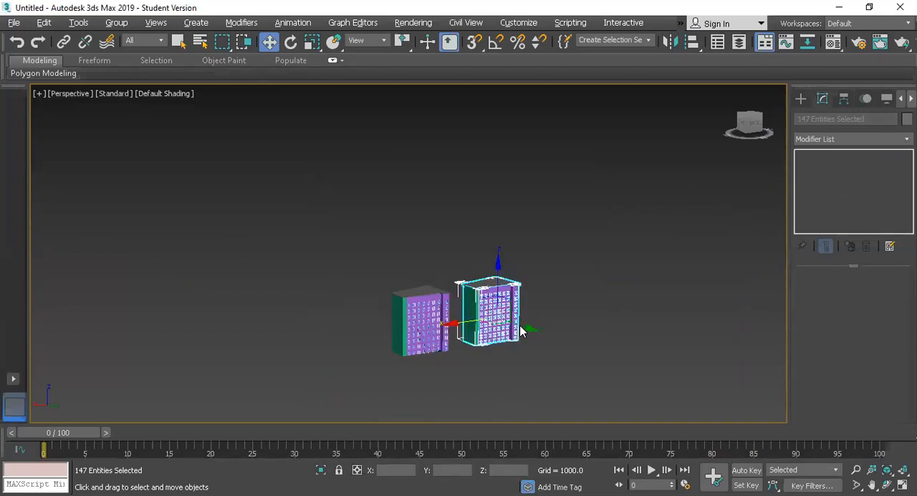
{"action": "scroll", "coordinate": [518, 330], "scroll_direction": "up", "scroll_amount": 10}
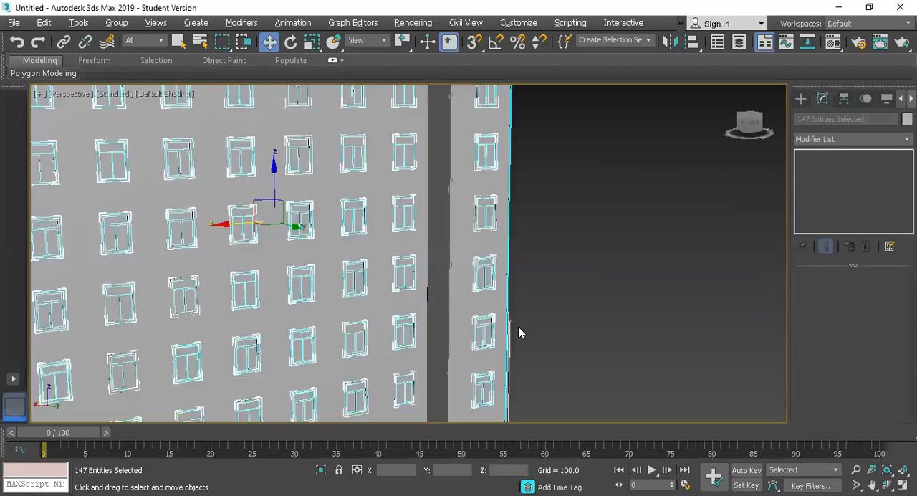
{"action": "left_click", "coordinate": [521, 306]}
Select the grey copy's windows without its walls and roof, change their object color to teal, and deselect them
{"action": "scroll", "coordinate": [521, 306], "scroll_direction": "down", "scroll_amount": 7}
{"action": "scroll", "coordinate": [521, 306], "scroll_direction": "up", "scroll_amount": 4}
{"action": "scroll", "coordinate": [521, 306], "scroll_direction": "down", "scroll_amount": 5}
{"action": "left_click_drag", "start_coordinate": [307, 136], "coordinate": [649, 412]}
{"action": "scroll", "coordinate": [478, 294], "scroll_direction": "up", "scroll_amount": 5}
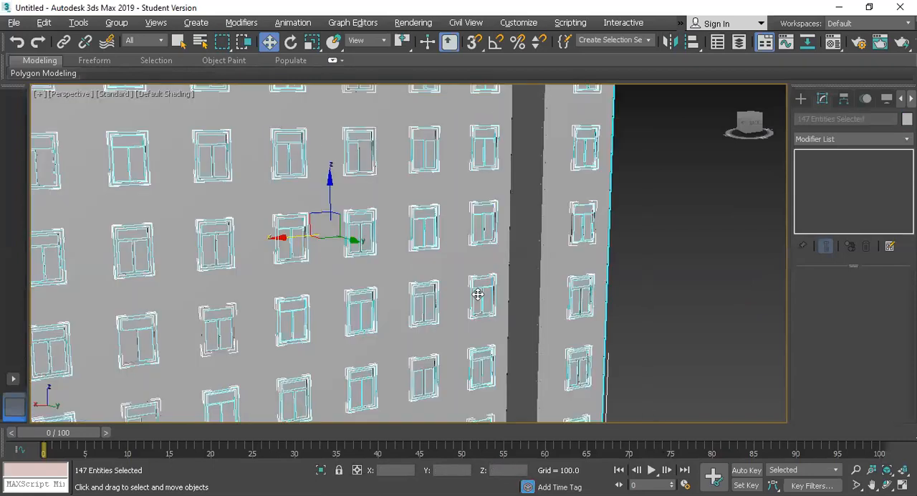
{"action": "scroll", "coordinate": [478, 295], "scroll_direction": "down", "scroll_amount": 6}
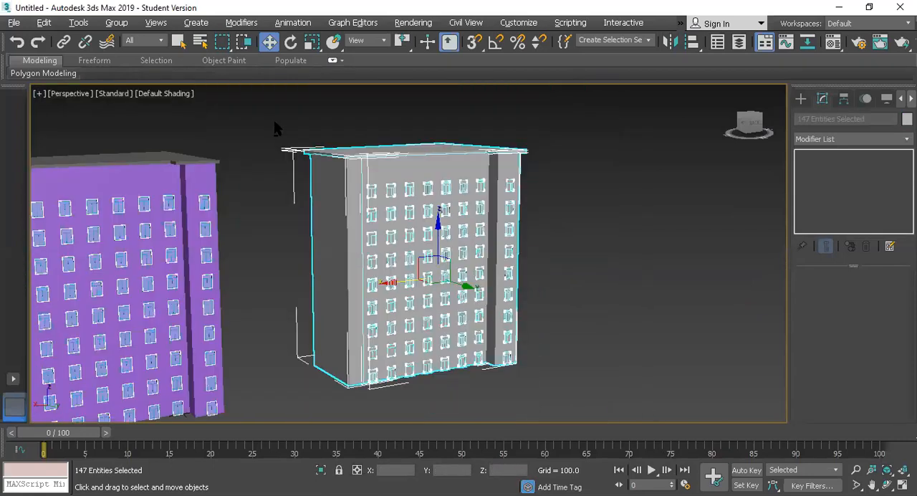
{"action": "left_click_drag", "start_coordinate": [339, 192], "coordinate": [341, 194], "text": "alt"}
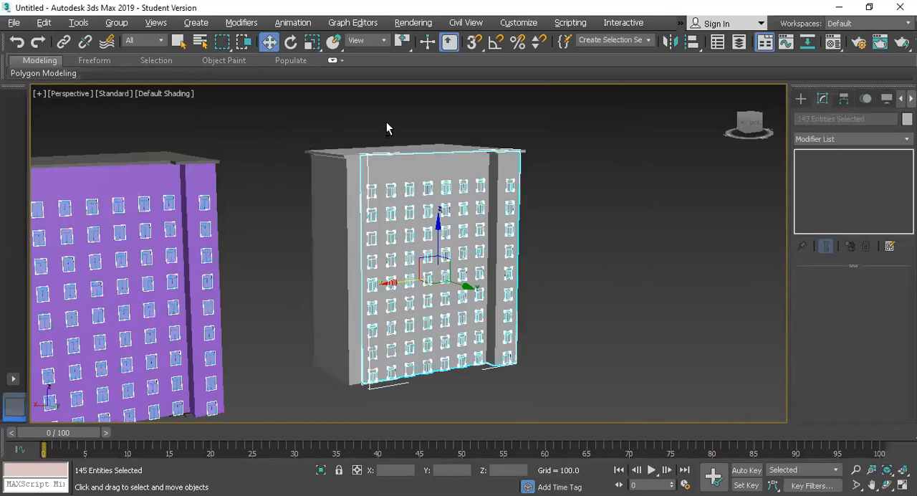
{"action": "left_click_drag", "start_coordinate": [417, 166], "coordinate": [418, 169], "text": "alt"}
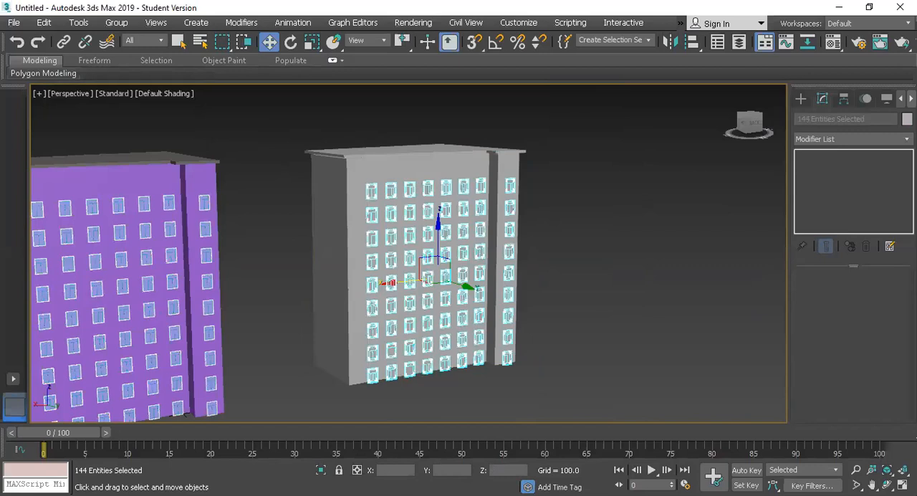
{"action": "left_click", "coordinate": [907, 119]}
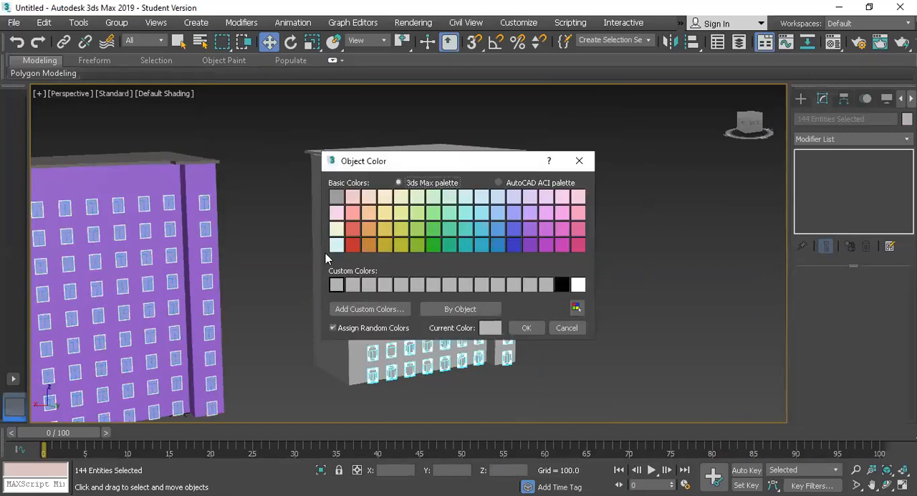
{"action": "left_click", "coordinate": [465, 229]}
{"action": "left_click", "coordinate": [524, 328]}
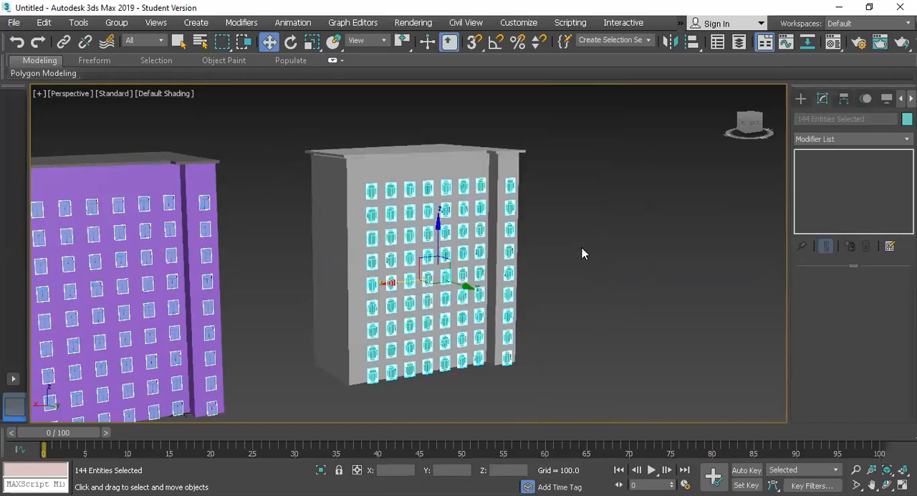
{"action": "left_click", "coordinate": [582, 247]}
Inspect the teal windows up close, then switch to the reference photo in Photos and examine the facade's horizontal ledge and corner
{"action": "scroll", "coordinate": [415, 188], "scroll_direction": "up", "scroll_amount": 4}
{"action": "scroll", "coordinate": [416, 188], "scroll_direction": "up", "scroll_amount": 4}
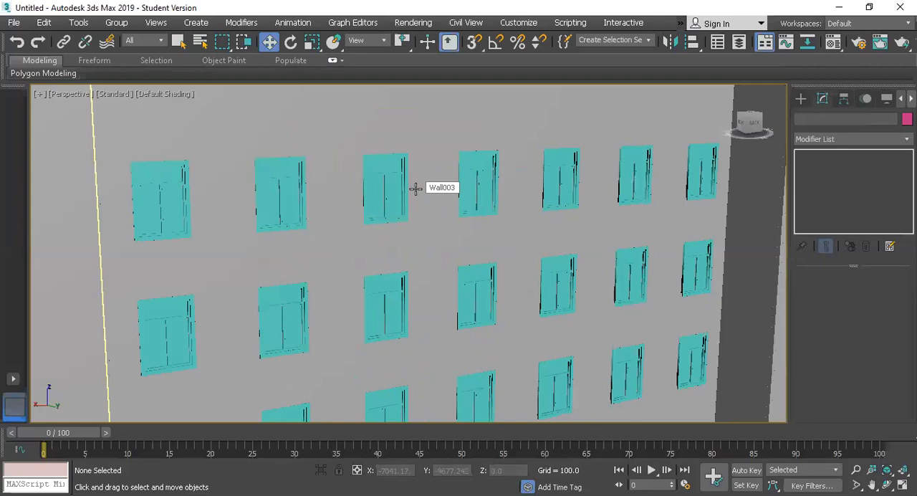
{"action": "scroll", "coordinate": [416, 188], "scroll_direction": "down", "scroll_amount": 10}
{"action": "scroll", "coordinate": [418, 225], "scroll_direction": "up", "scroll_amount": 4}
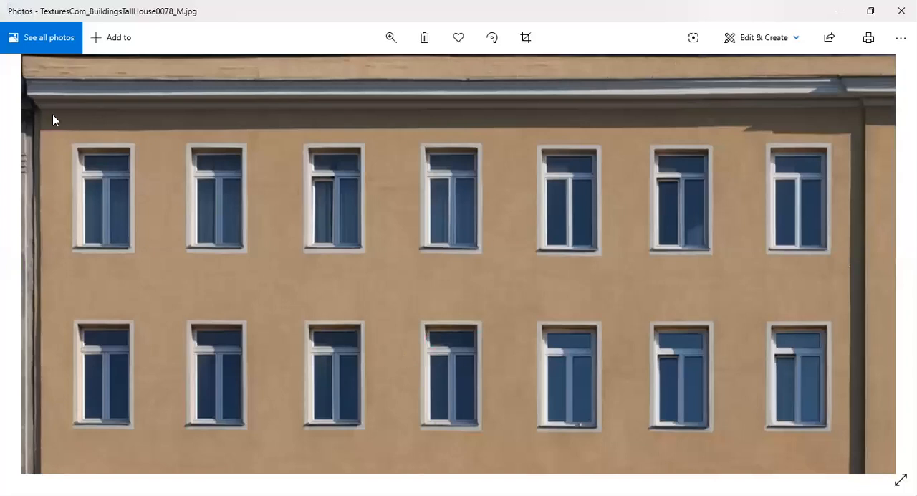
{"action": "scroll", "coordinate": [272, 239], "scroll_direction": "down", "scroll_amount": 5}
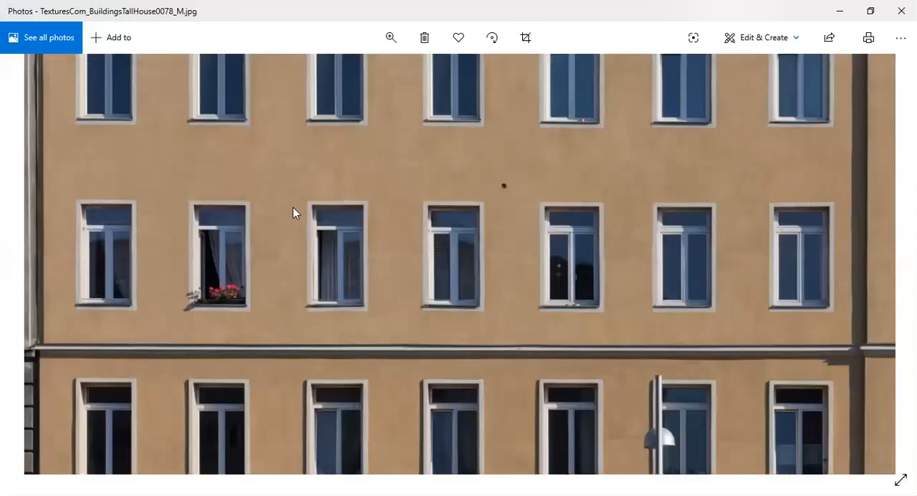
{"action": "scroll", "coordinate": [293, 207], "scroll_direction": "down", "scroll_amount": 2}
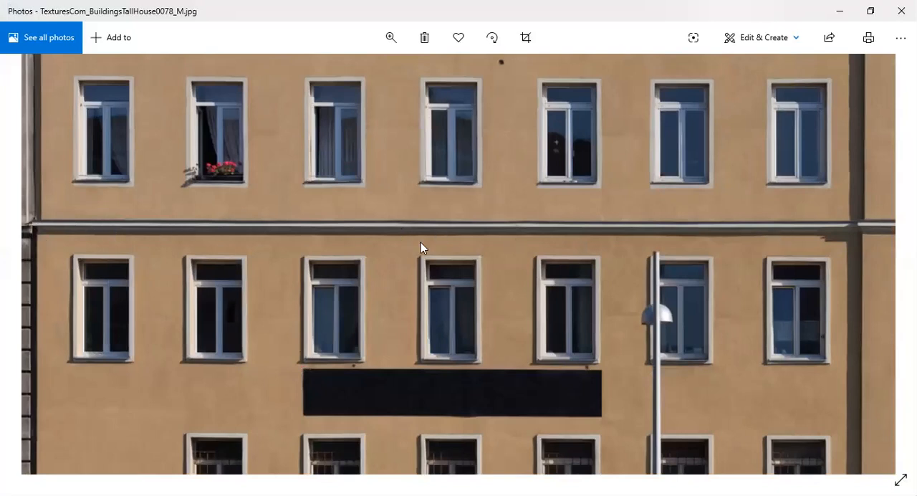
{"action": "left_click_drag", "start_coordinate": [420, 242], "coordinate": [289, 250]}
{"action": "left_click_drag", "start_coordinate": [554, 259], "coordinate": [606, 264]}
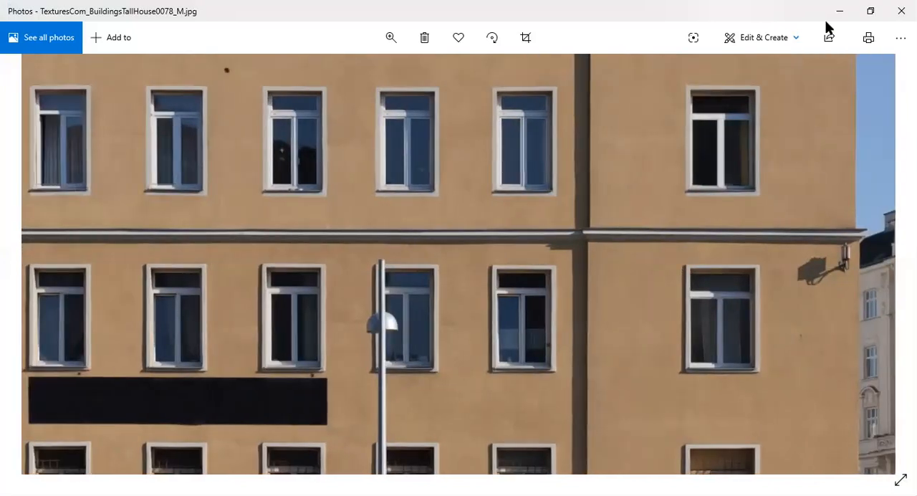